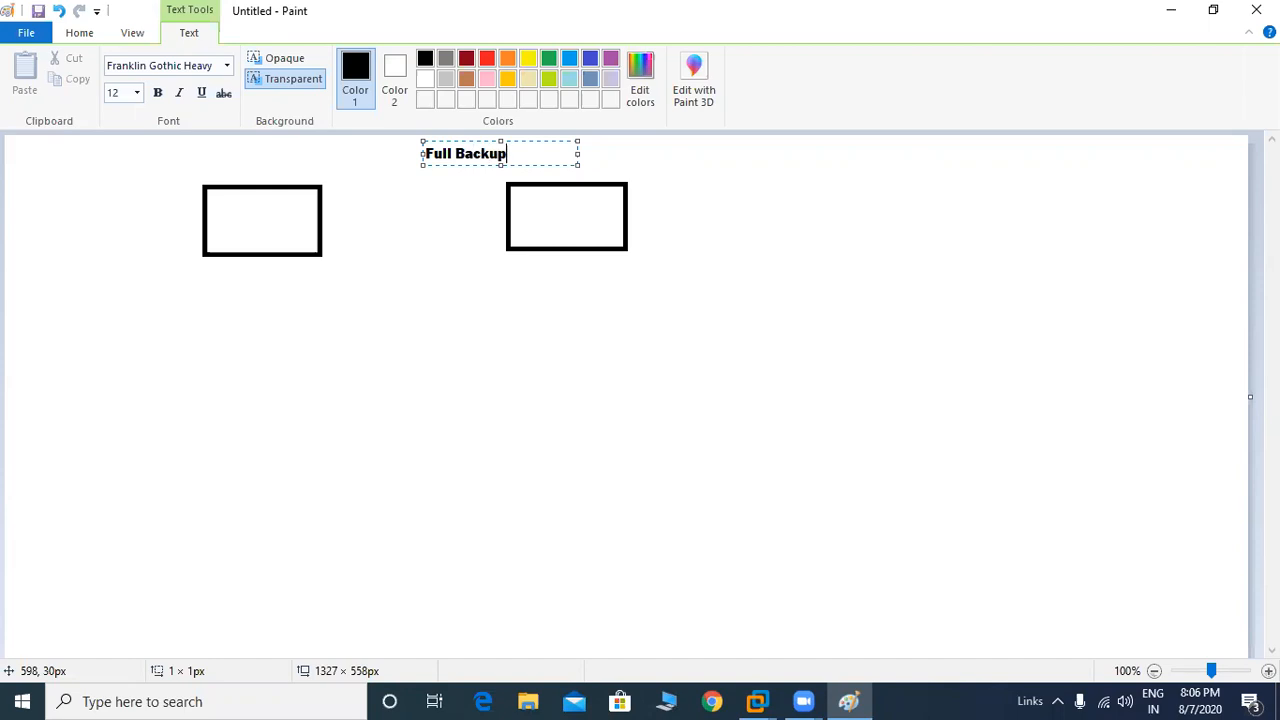
Complete the diagram title as "Full Backup Of Domain Controller" and widen its text box so it fits on one line.
text(0)
text(f)
text( Domain)
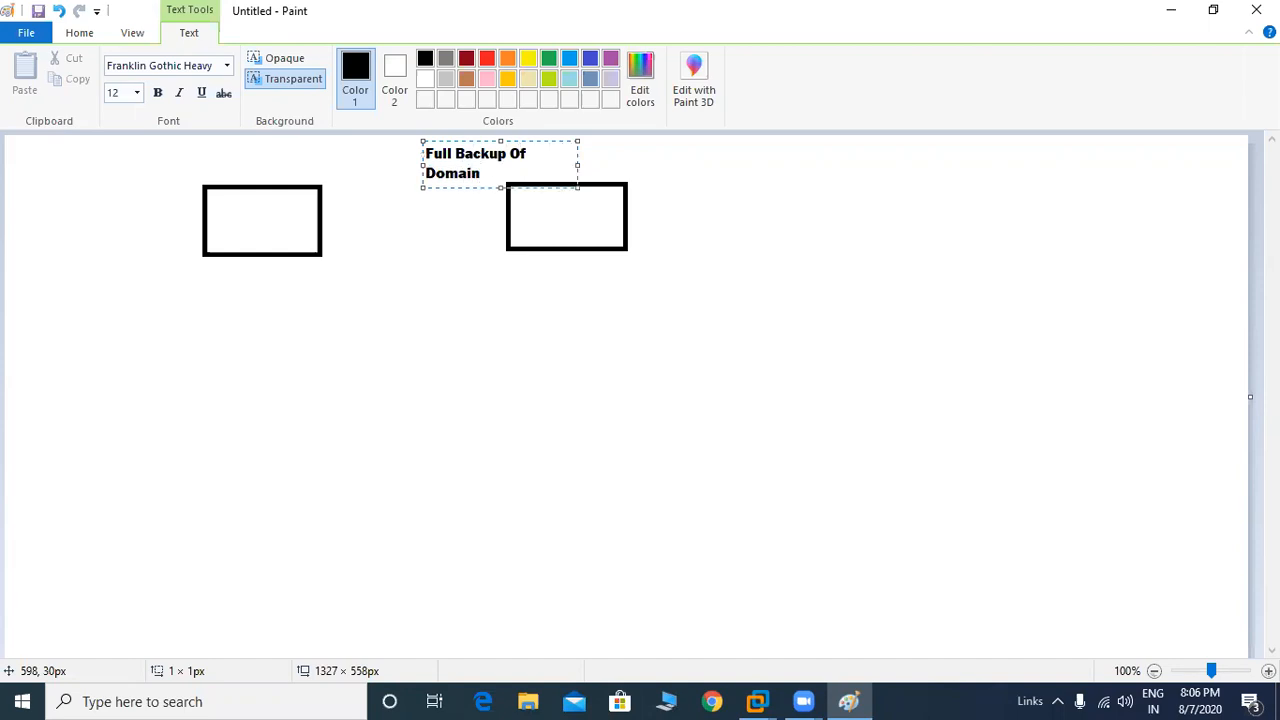
text( Controller)
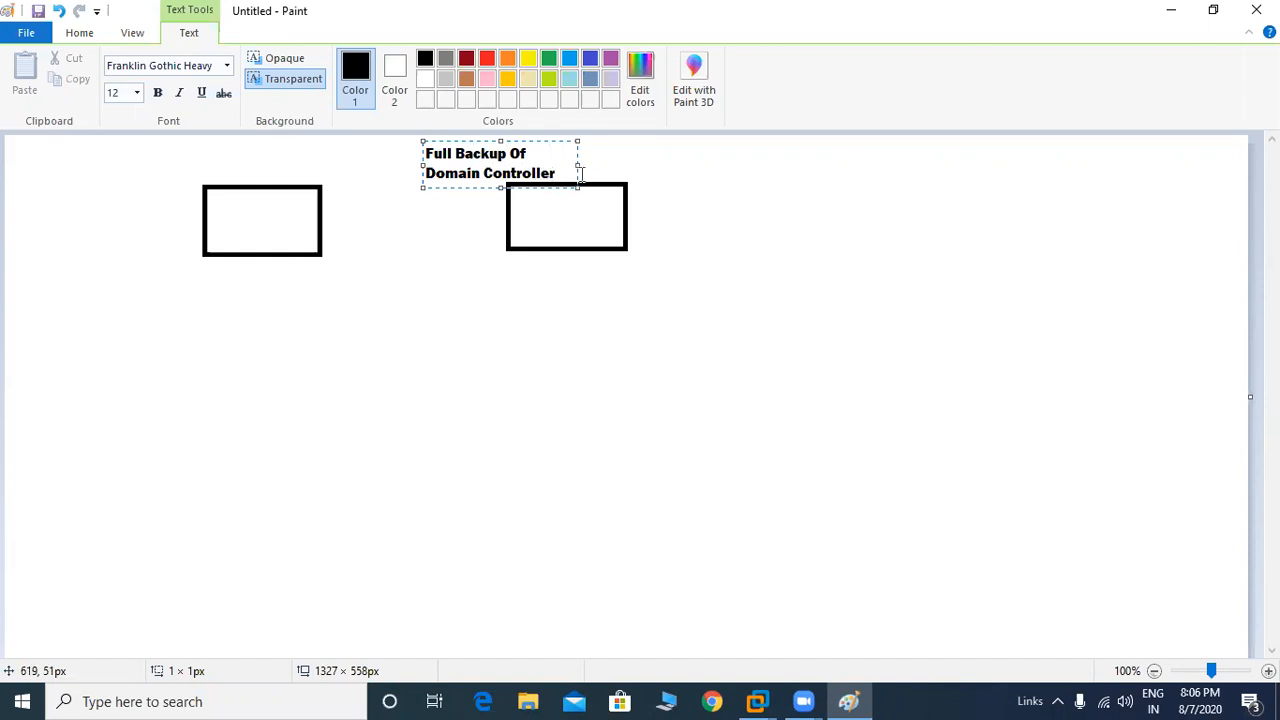
drag(578, 165, 741, 165)
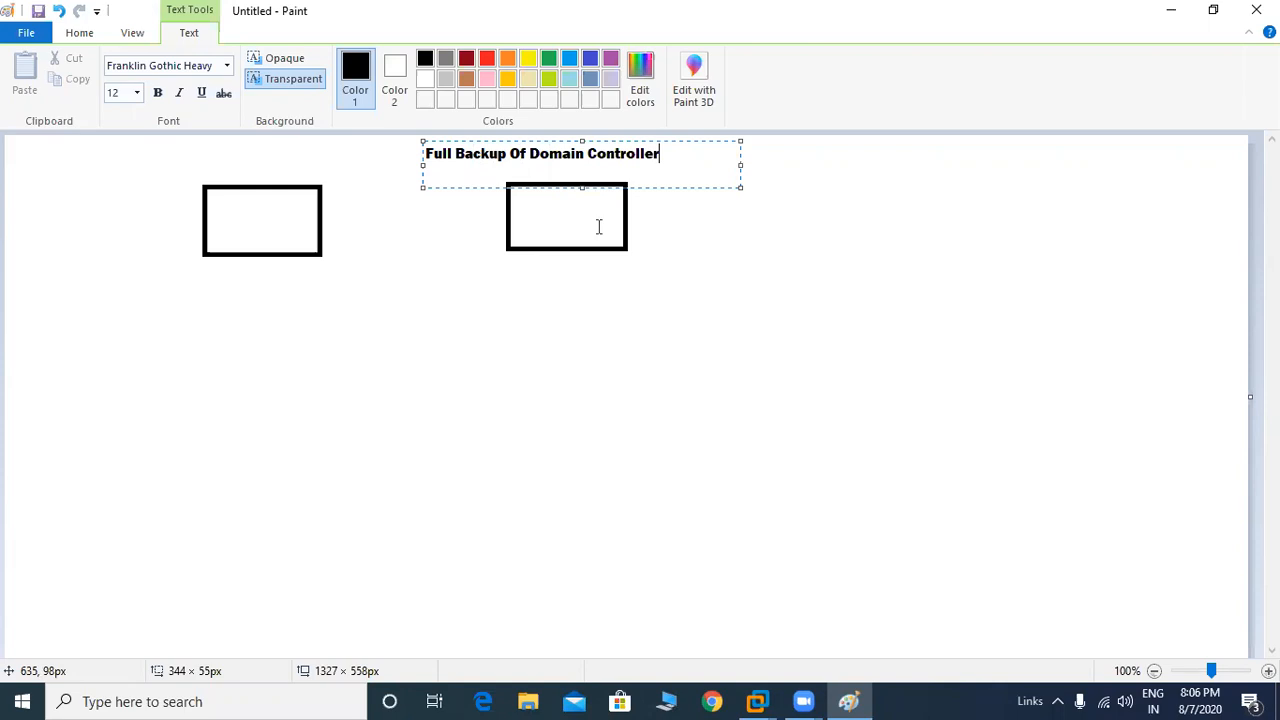
click(449, 283)
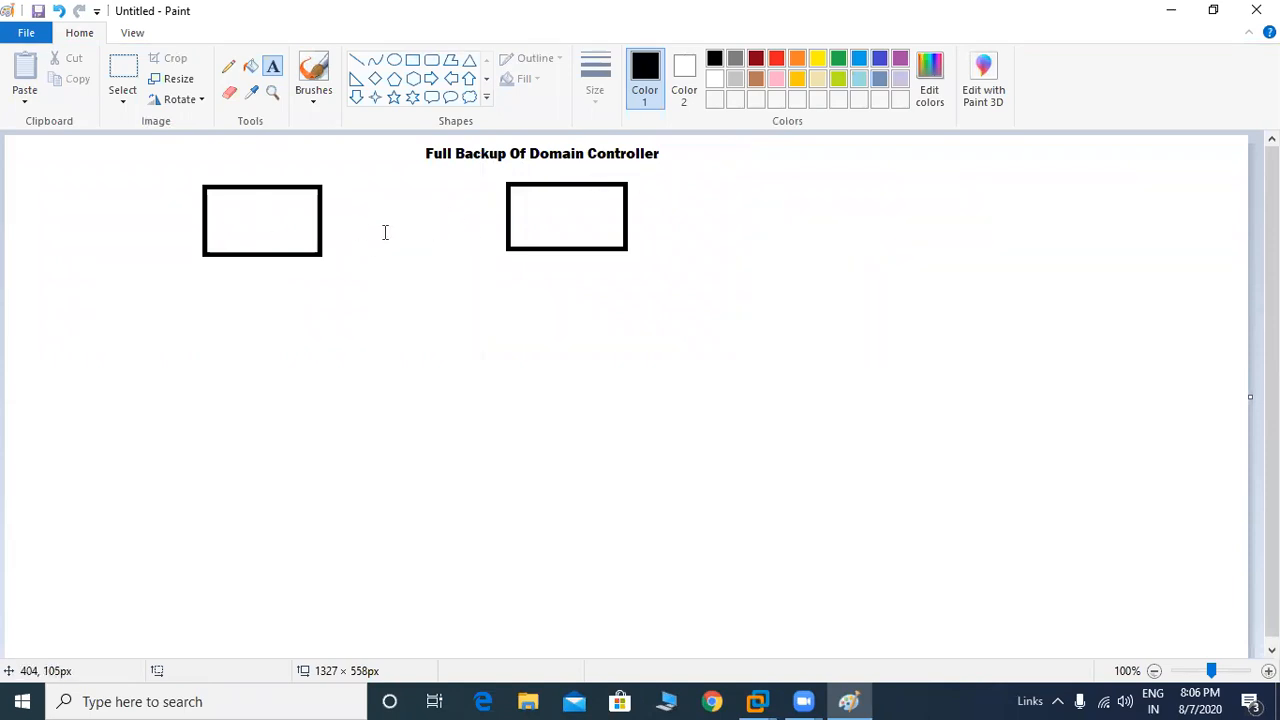
Label the first rectangle of the diagram "DC".
click(229, 216)
text(DC)
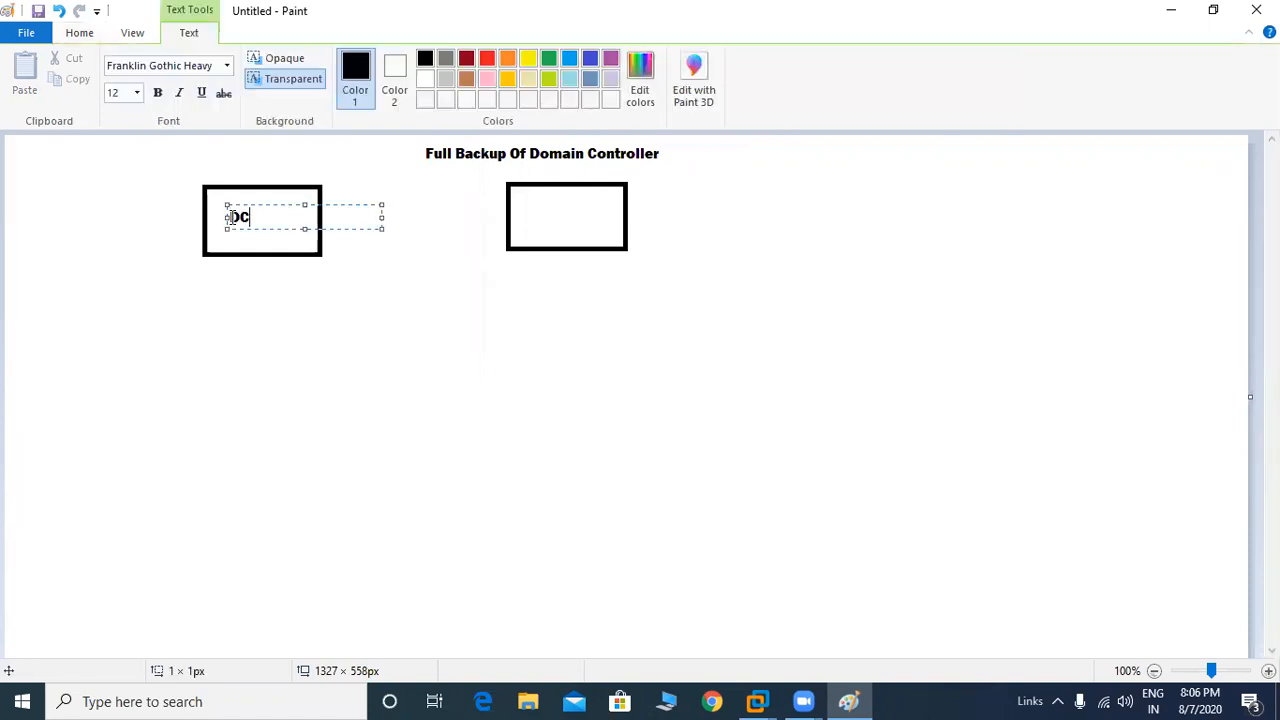
click(460, 317)
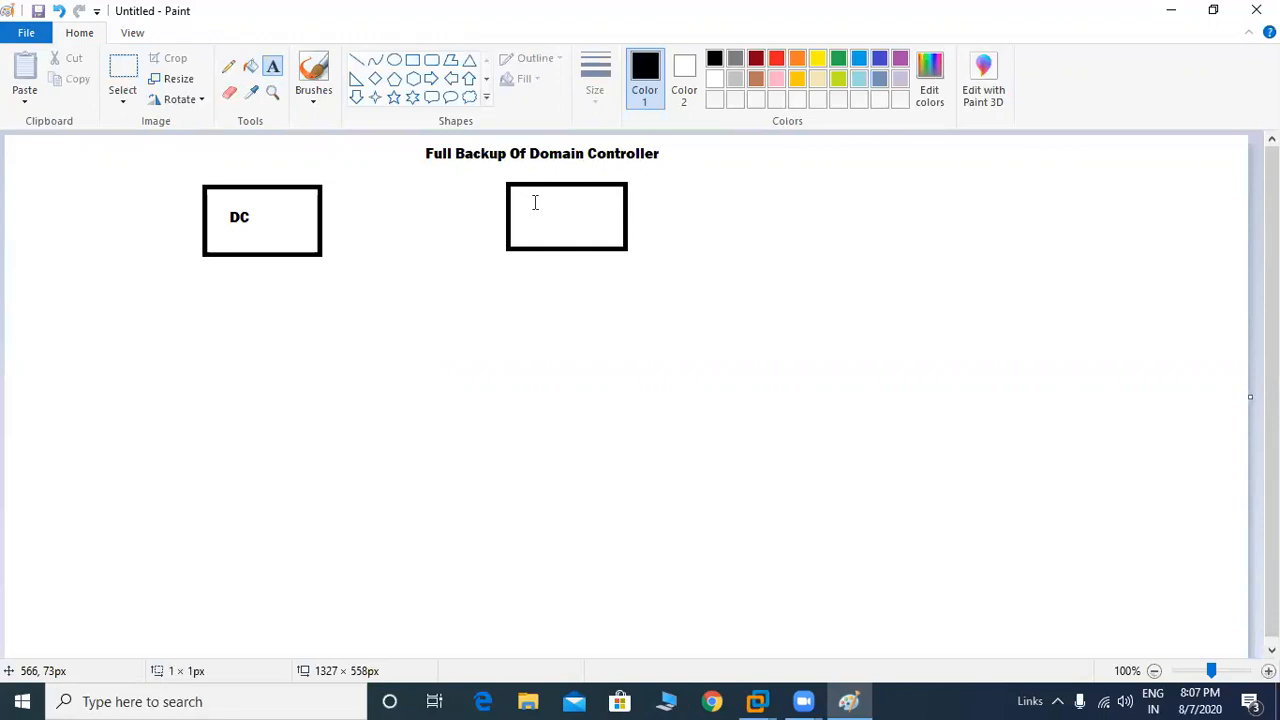
Label the second rectangle "Network Drive" and shift the text so it fits inside the box.
click(534, 201)
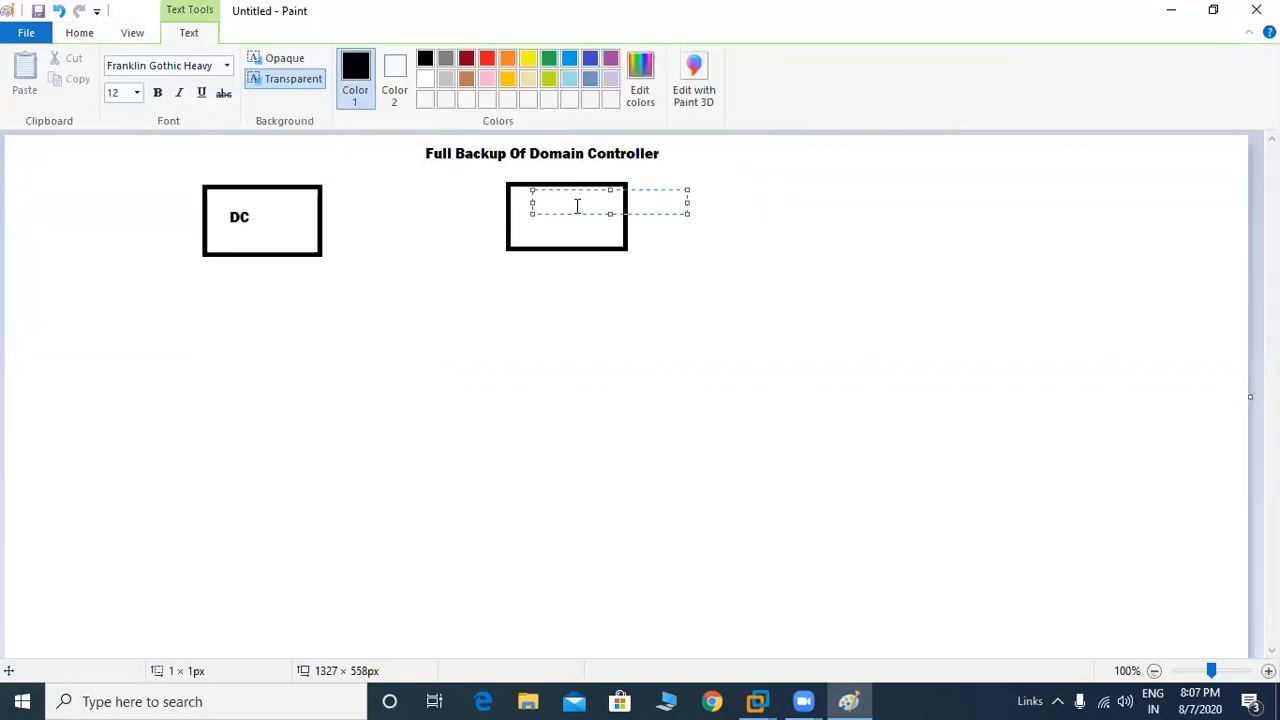
text(Network Drive)
drag(638, 213, 620, 213)
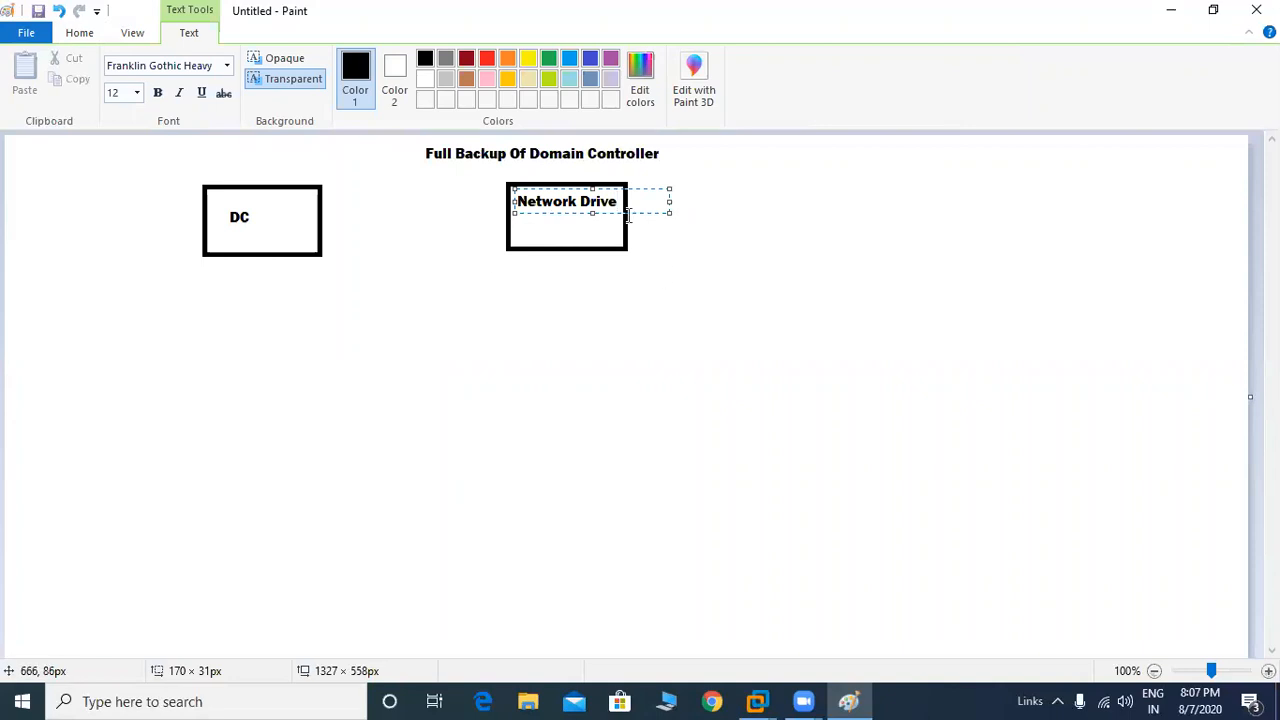
click(576, 240)
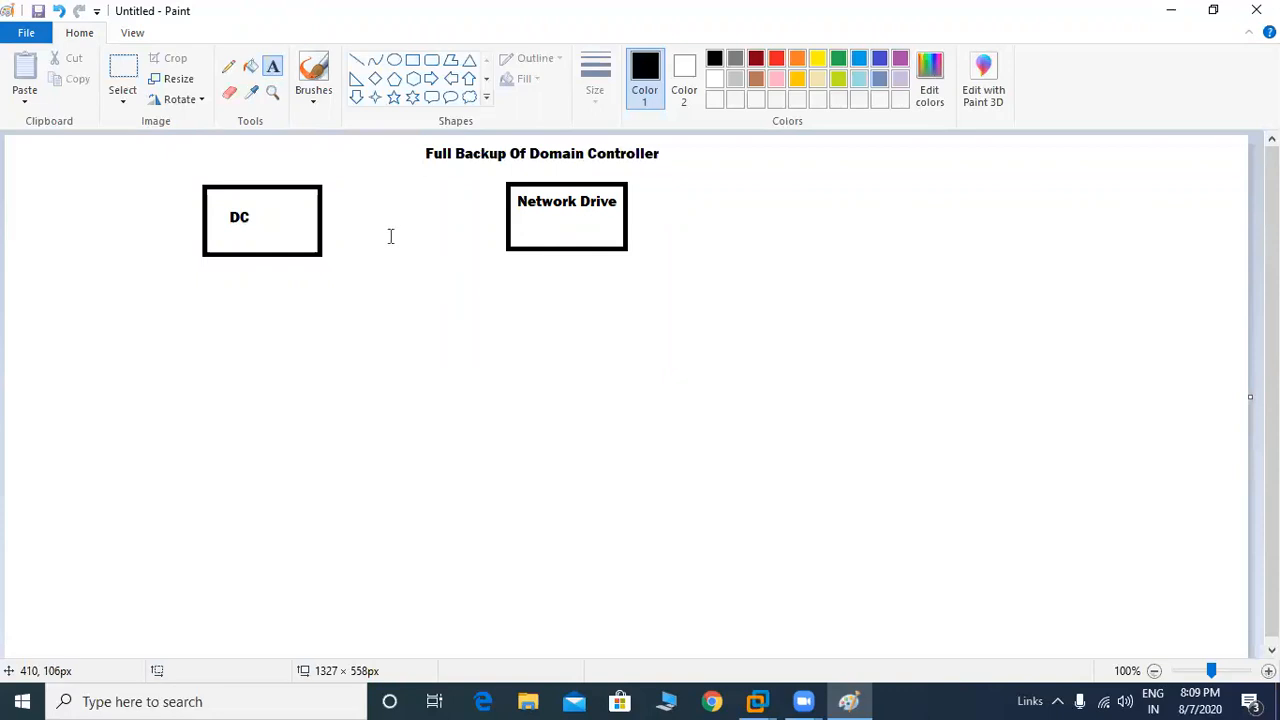
Draw a flat rectangle about 205 × 24 px below and between the two boxes and label it "Switch" beside it.
click(413, 60)
drag(346, 316, 538, 337)
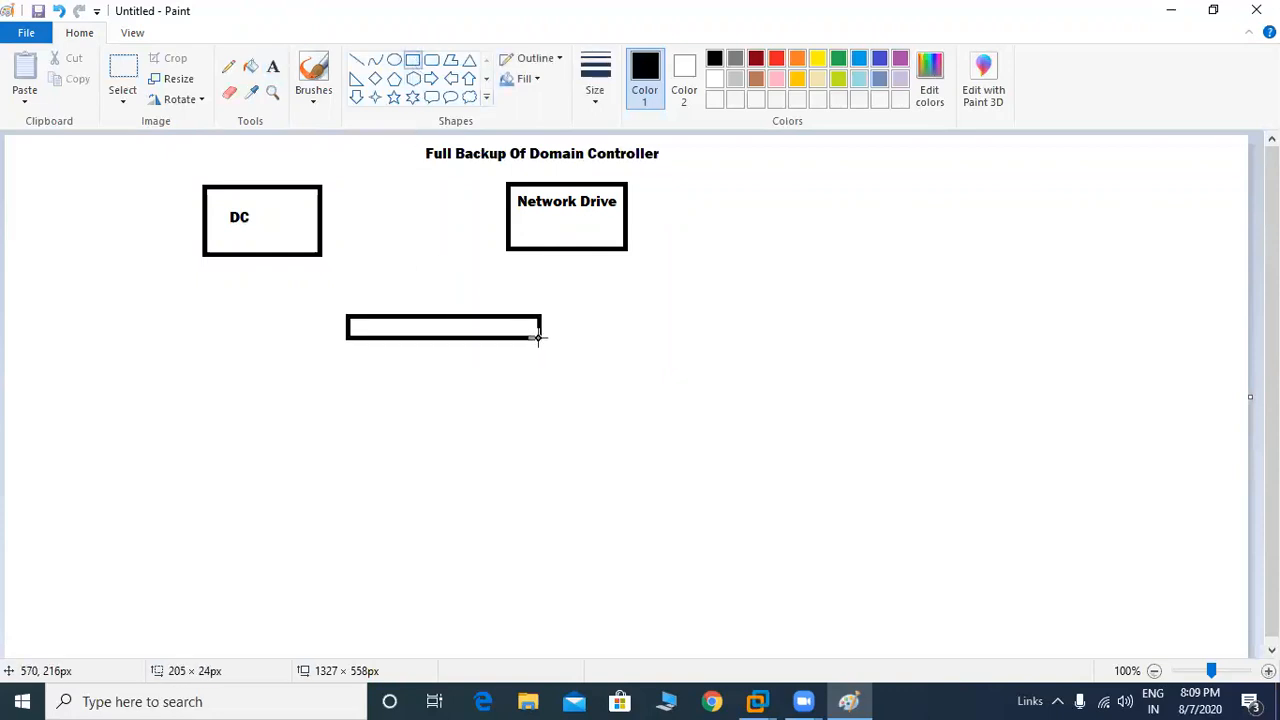
click(272, 66)
click(577, 312)
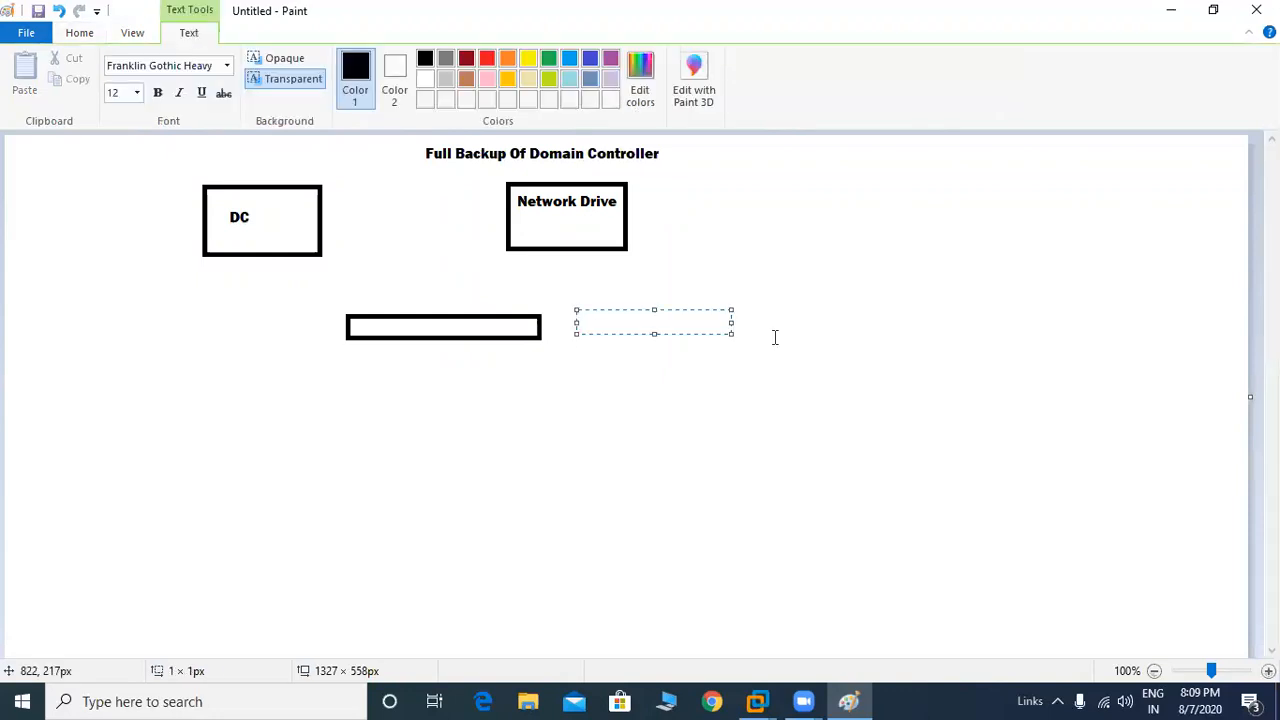
text(Switch)
click(440, 274)
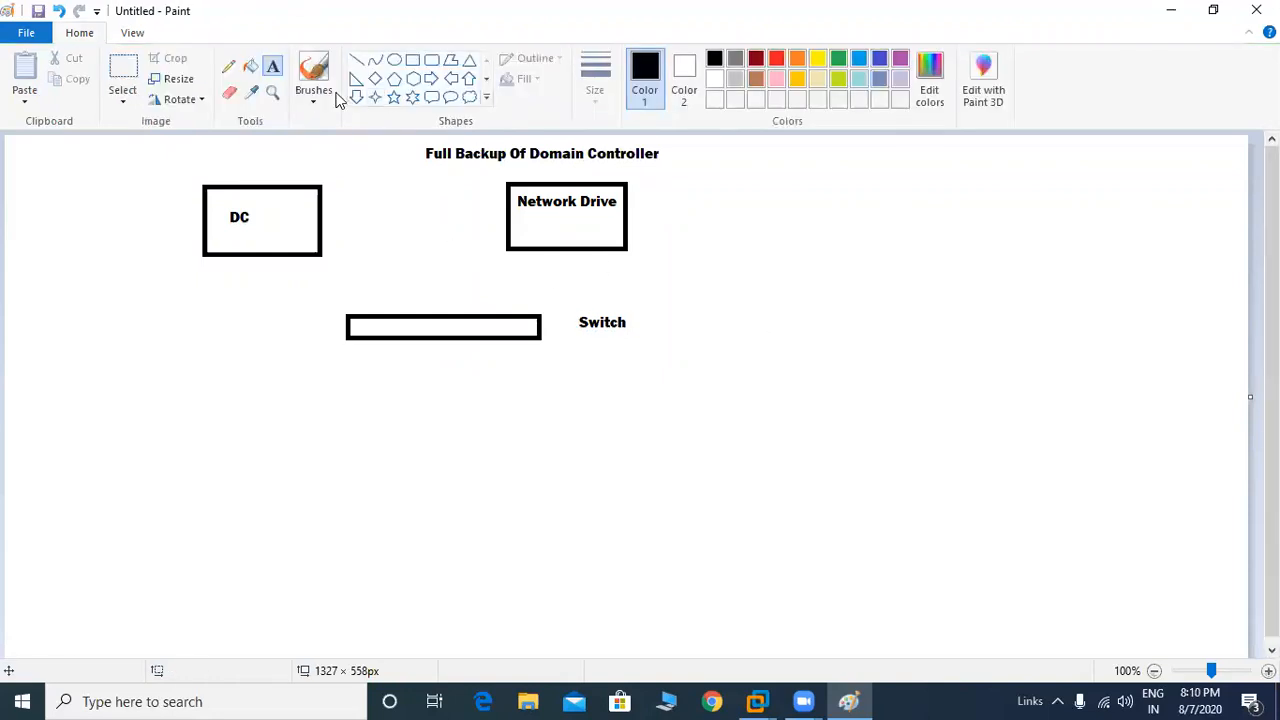
Draw freehand pencil lines connecting the DC and Network Drive boxes to the switch.
click(228, 66)
mouse_move(321, 230)
mouse_down()
mouse_move(359, 258)
mouse_move(381, 311)
mouse_move(437, 287)
mouse_move(505, 229)
mouse_up()
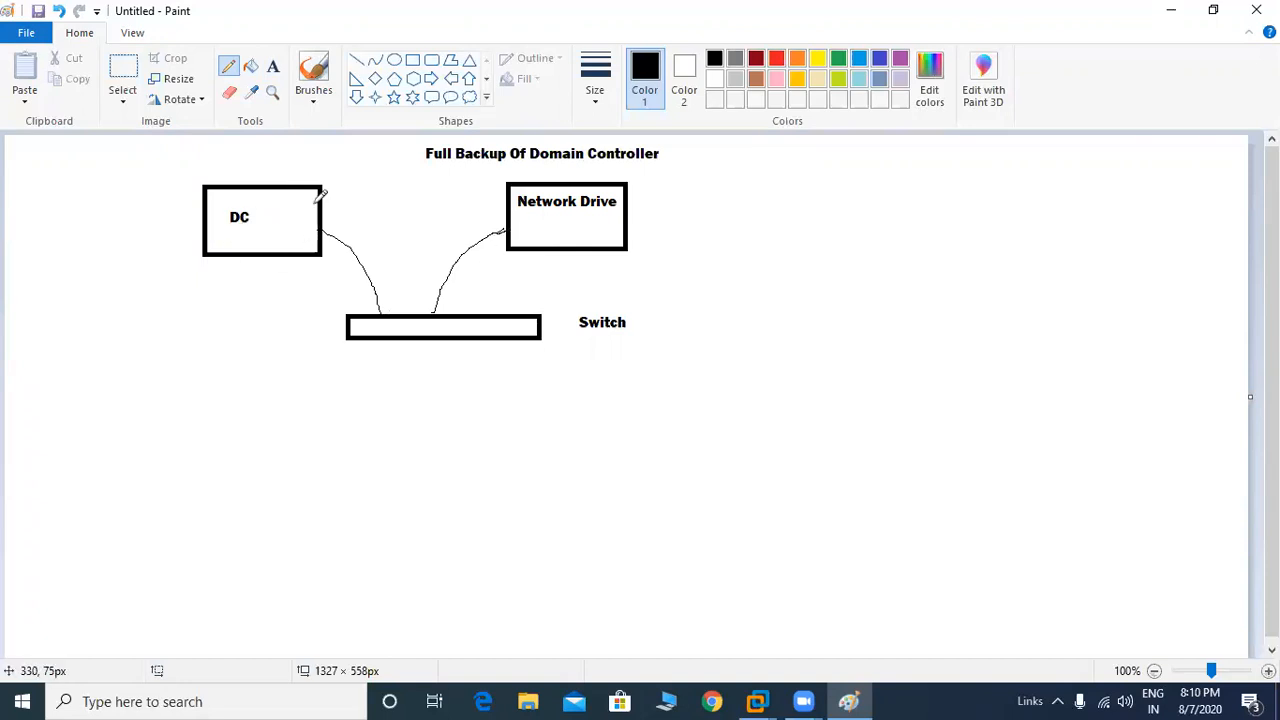
Mark up the diagram by circling and crossing the DC box and drawing a tick in the Network Drive box.
mouse_move(297, 174)
mouse_down()
mouse_move(233, 164)
mouse_move(185, 267)
mouse_move(325, 238)
mouse_move(299, 171)
mouse_up()
drag(527, 228, 577, 221)
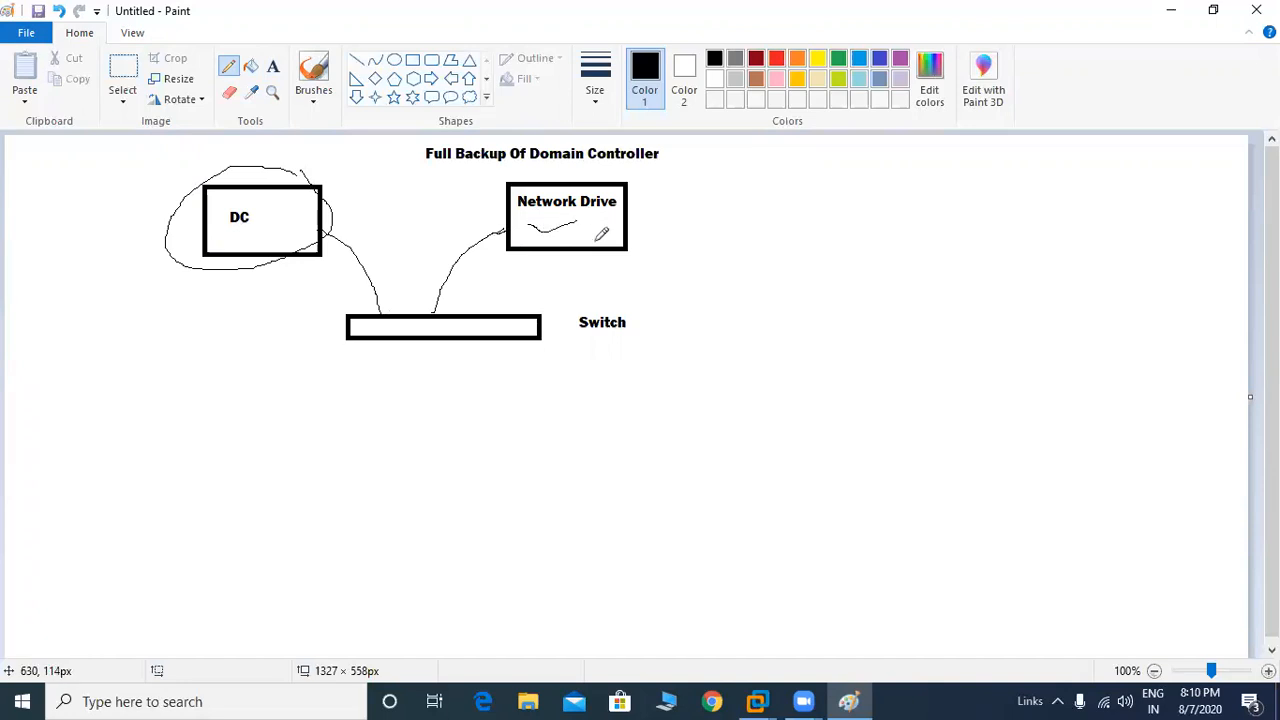
mouse_move(233, 155)
mouse_down()
mouse_move(281, 180)
mouse_move(243, 180)
mouse_up()
Switch to the Windows Server 2016 virtual machine in VMware Workstation and show it full screen.
mouse_move(757, 701)
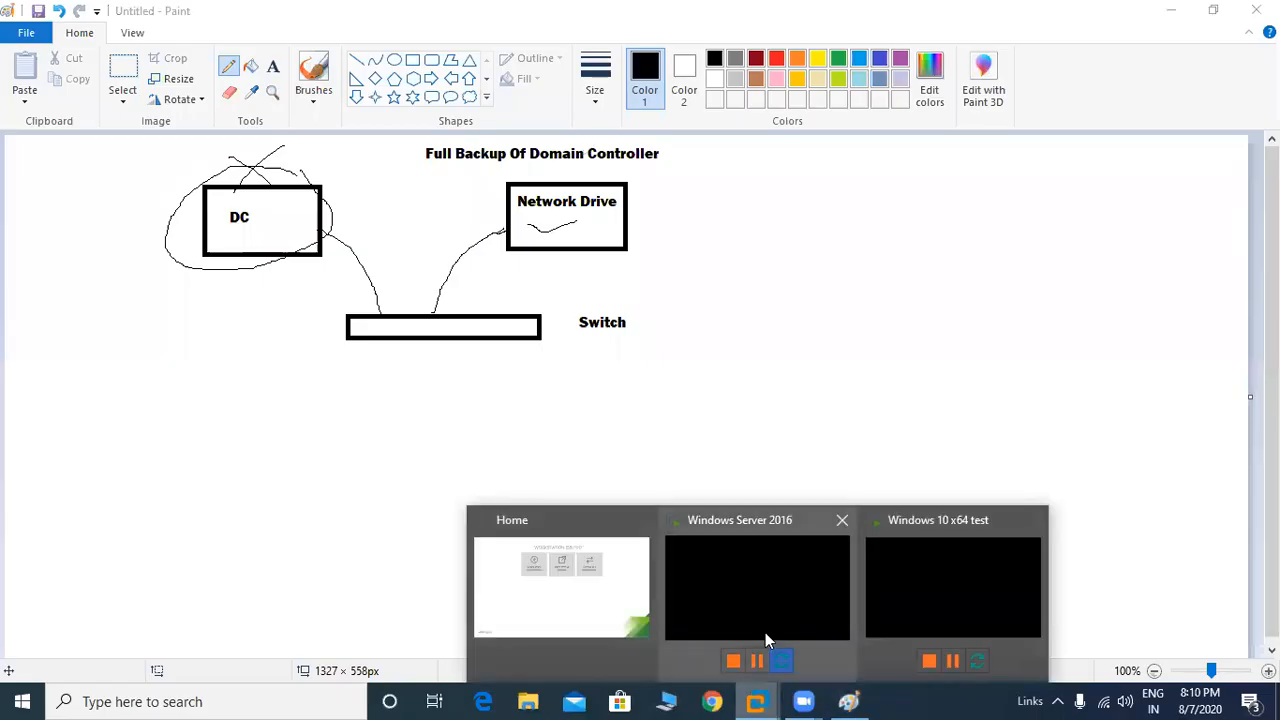
click(766, 630)
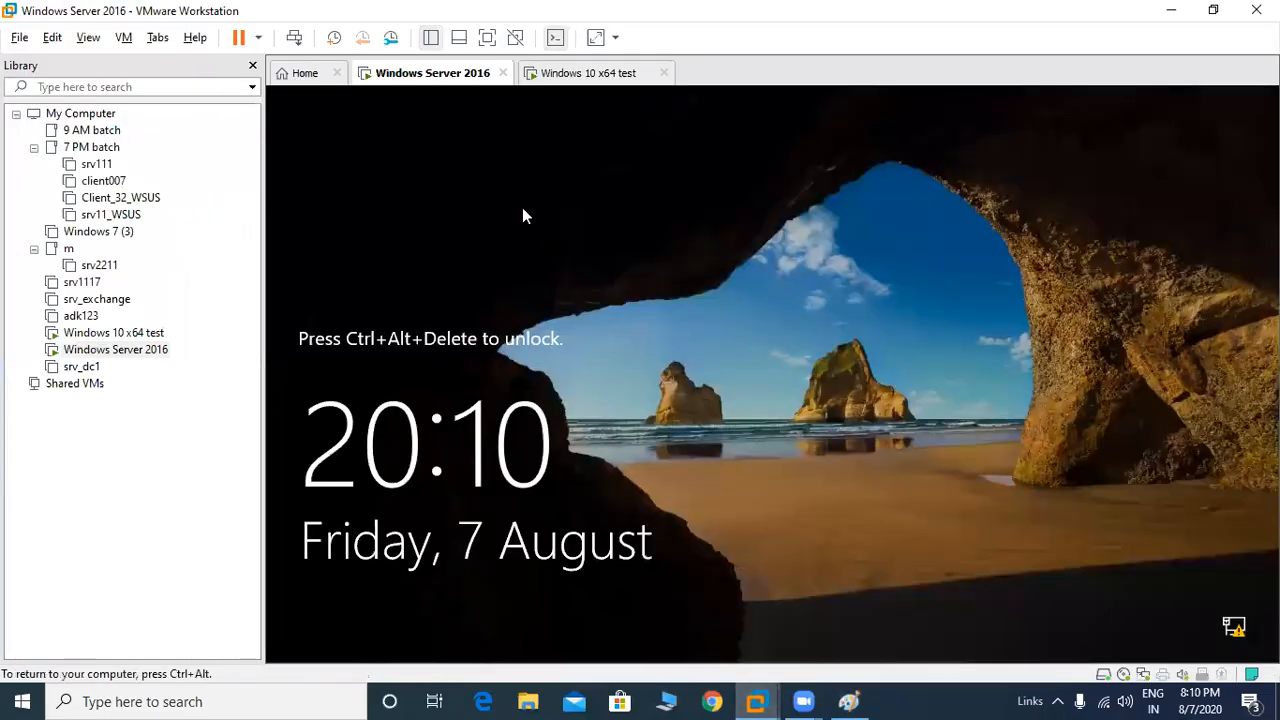
click(487, 37)
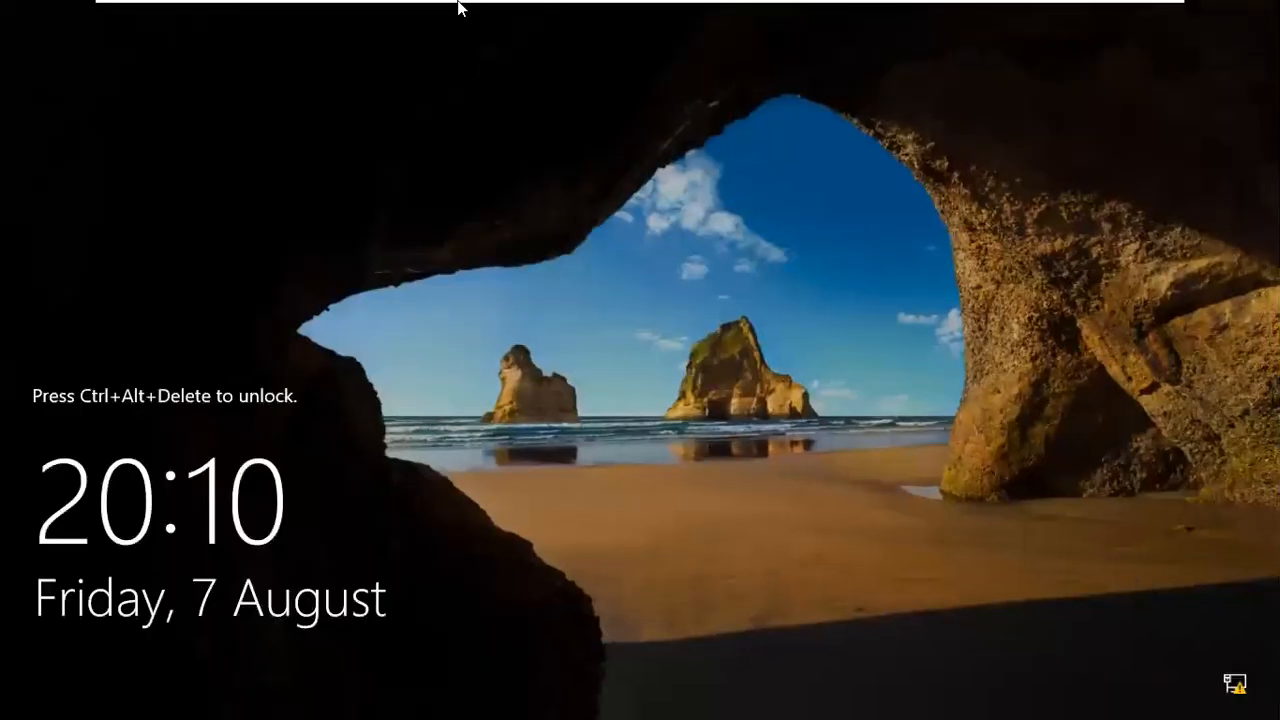
Unlock the Windows Server 2016 machine and sign in with the domain administrator's account password.
mouse_move(458, 8)
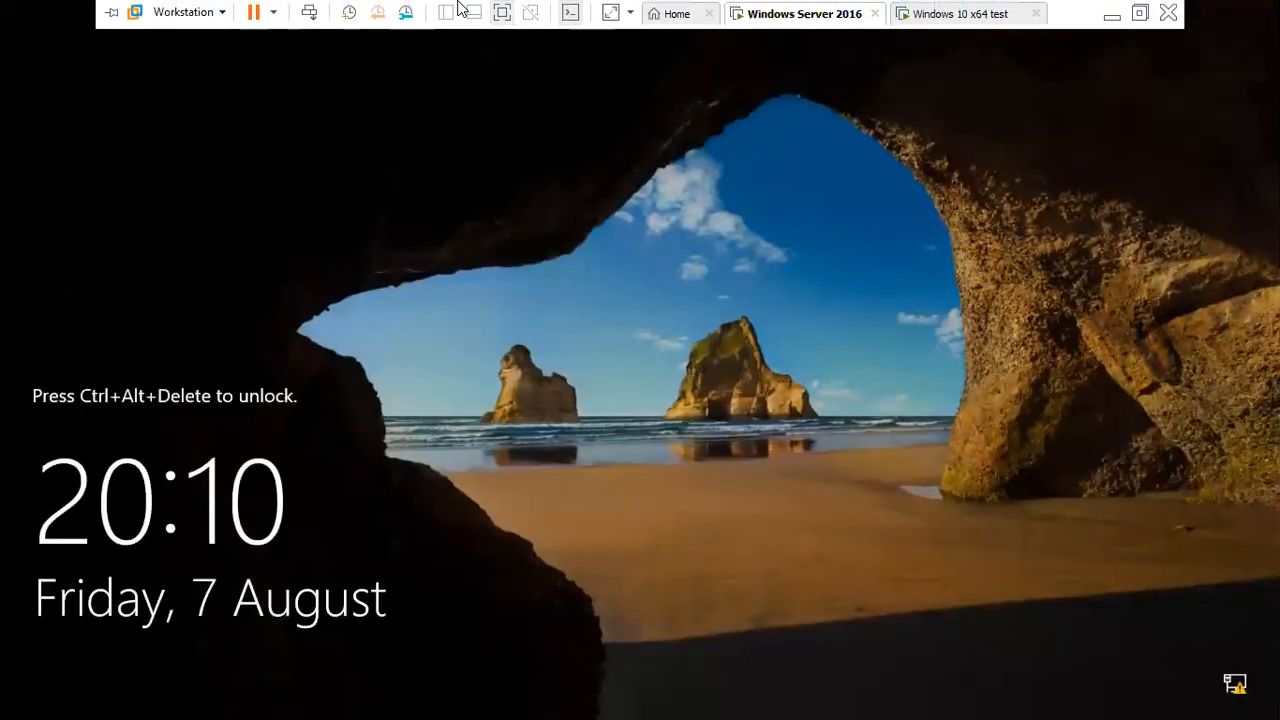
click(310, 20)
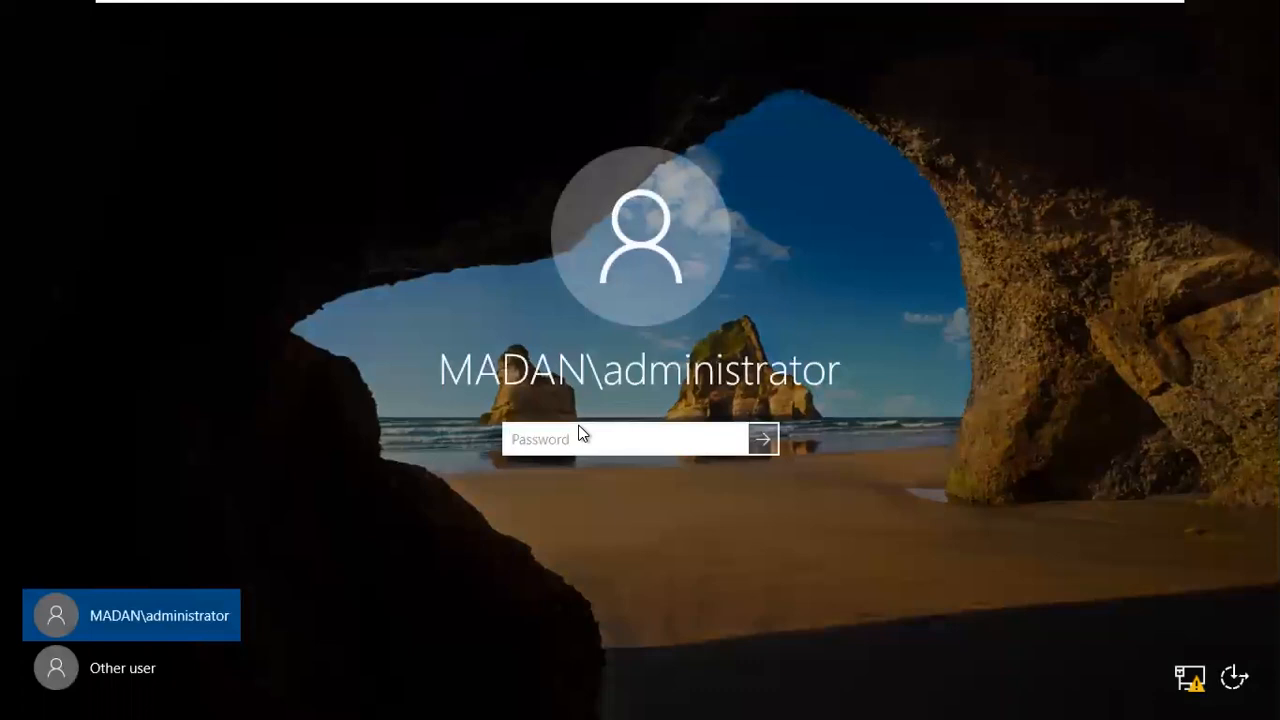
text(*******)
key(Return)
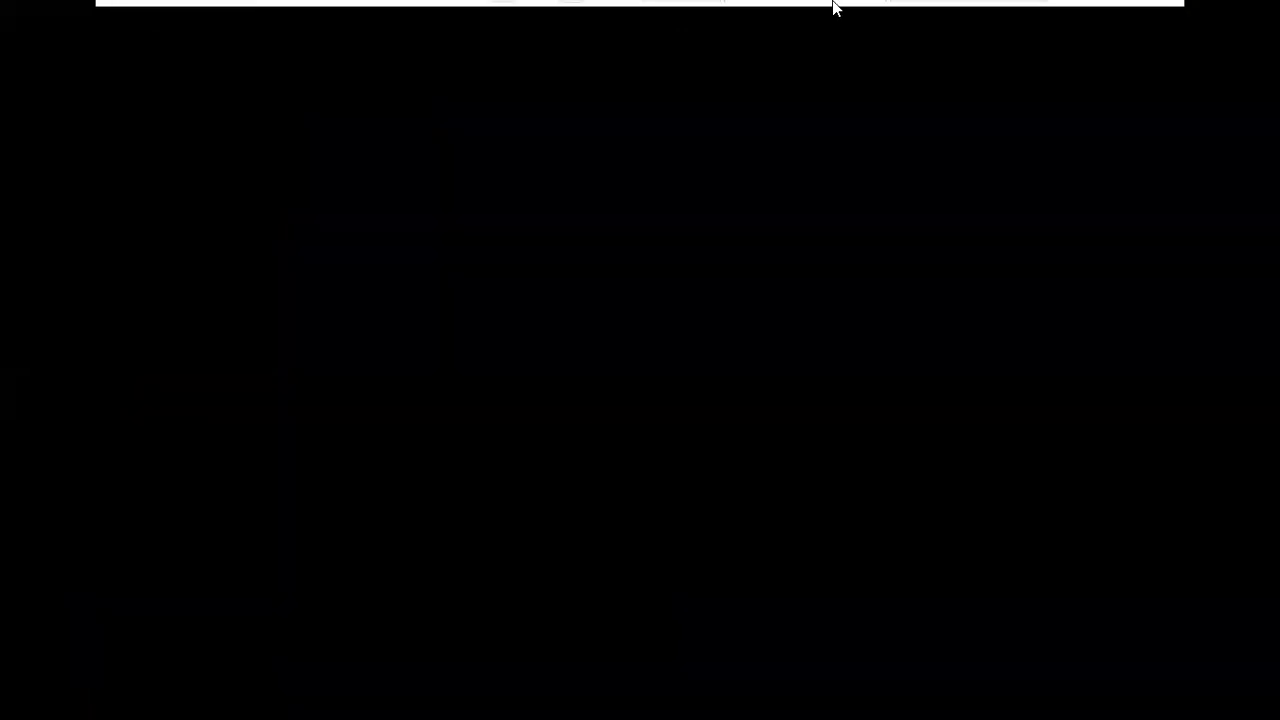
Switch to the Windows 10 x64 test virtual machine, unlock it and sign in with the Administrator account's password.
click(944, 11)
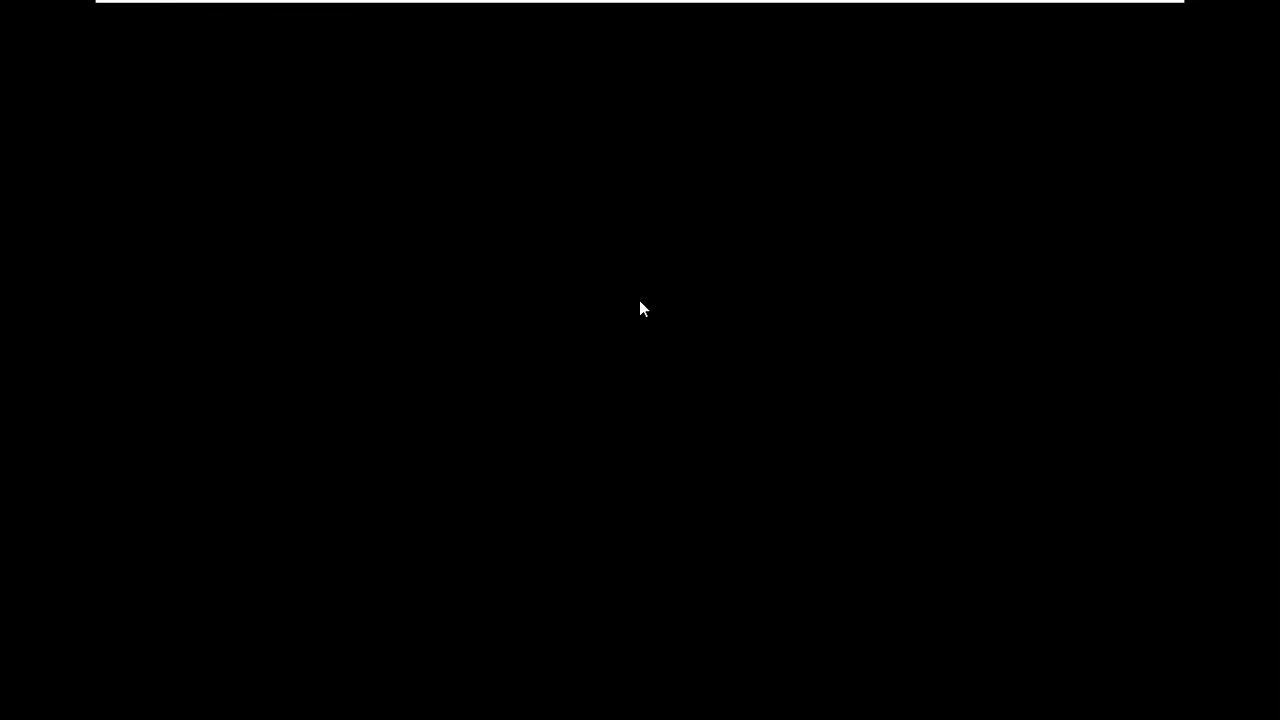
mouse_move(734, 3)
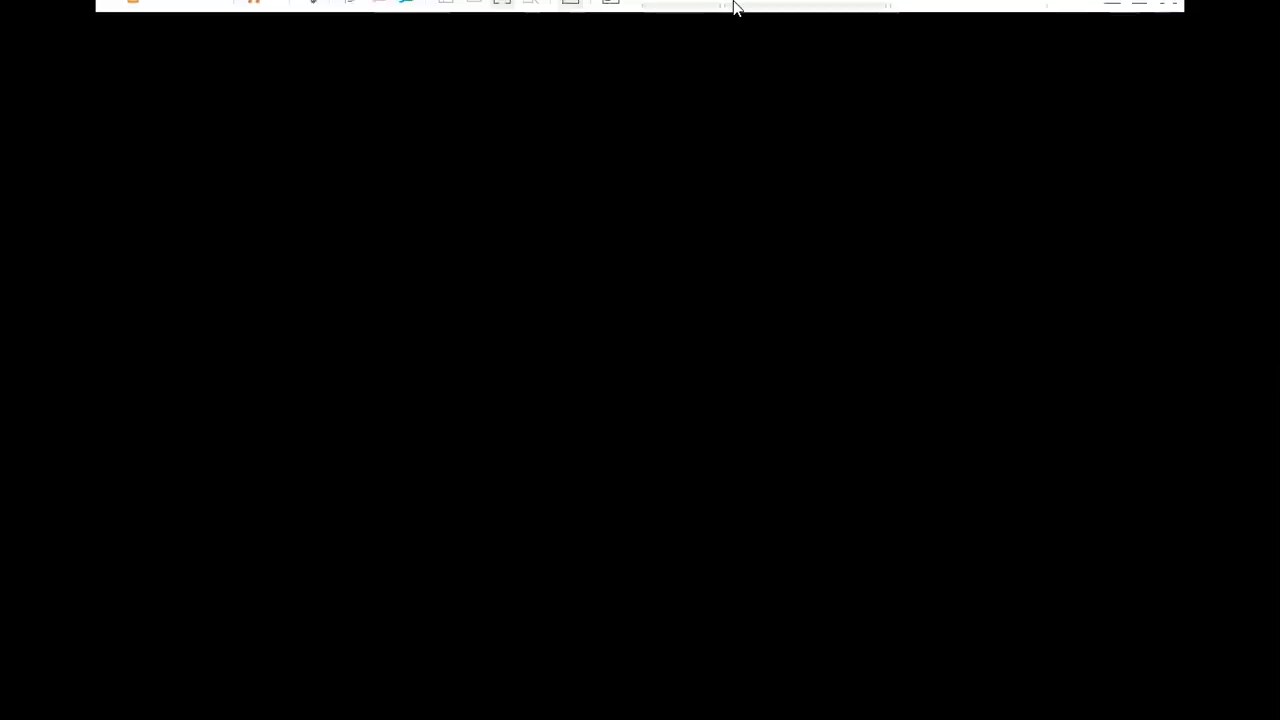
click(306, 18)
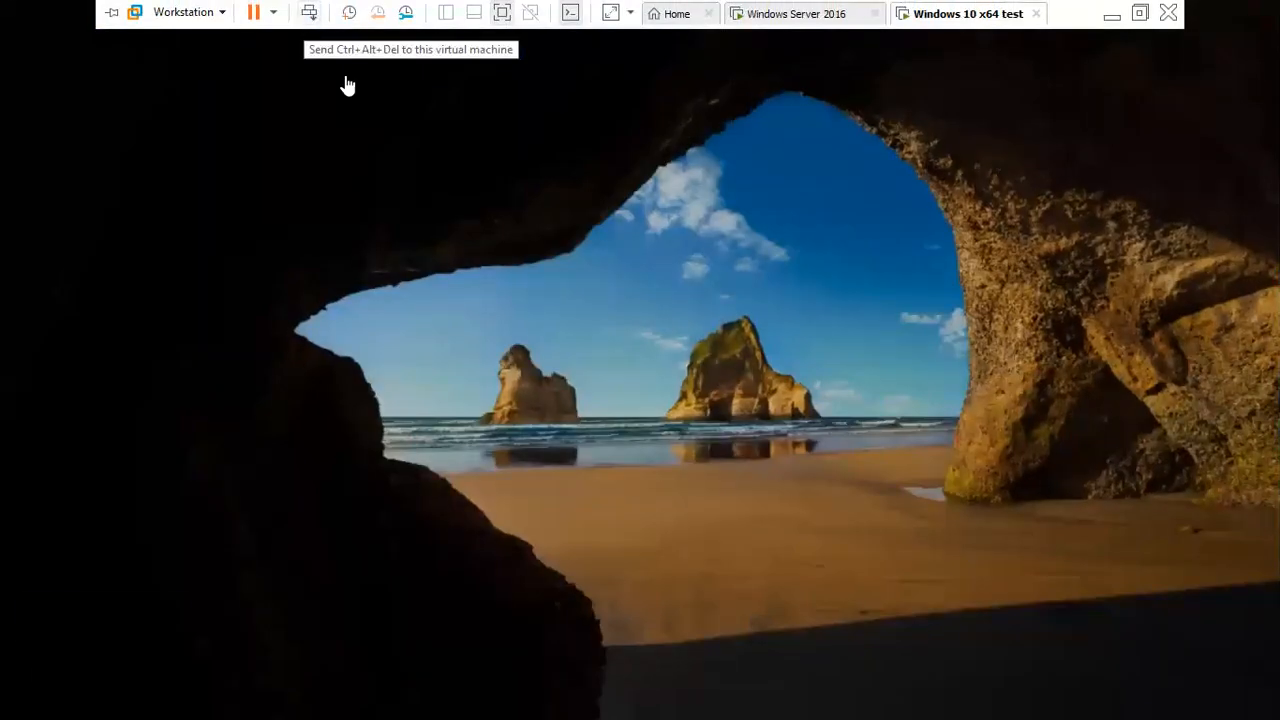
text(•••)
key(Return)
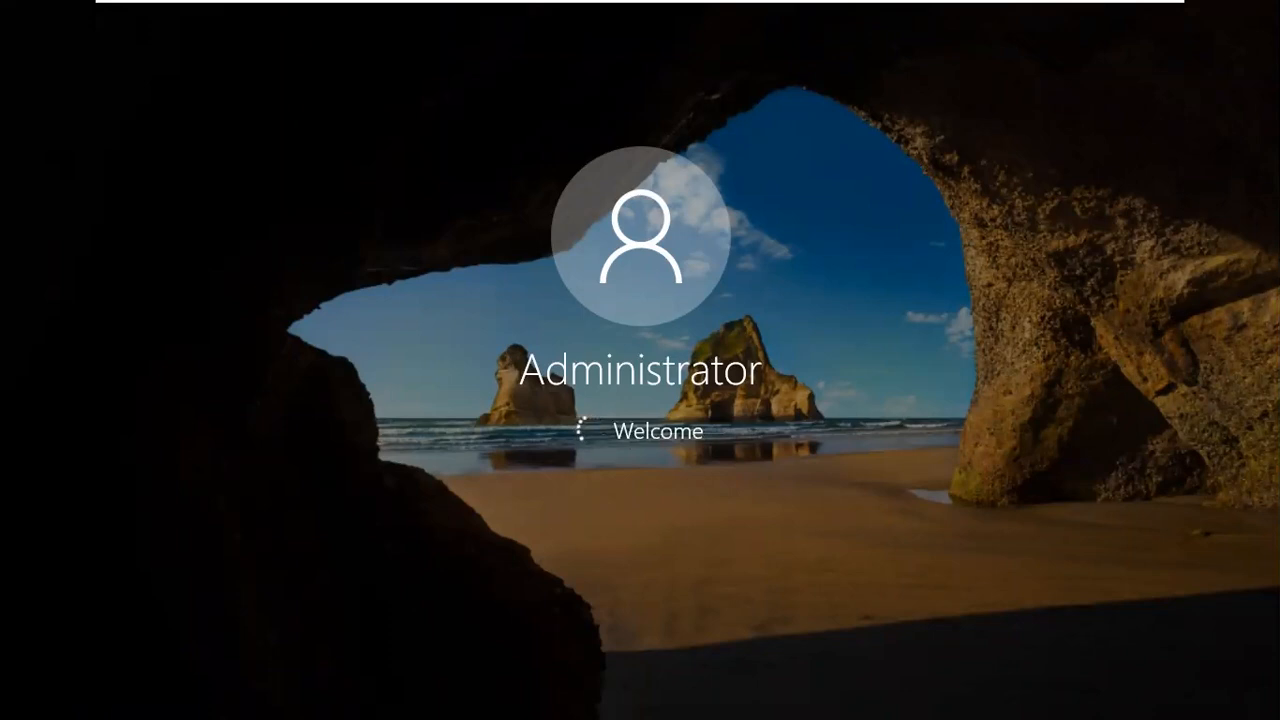
Create a new folder named "fullbackup" on the Windows 10 desktop.
mouse_move(895, 5)
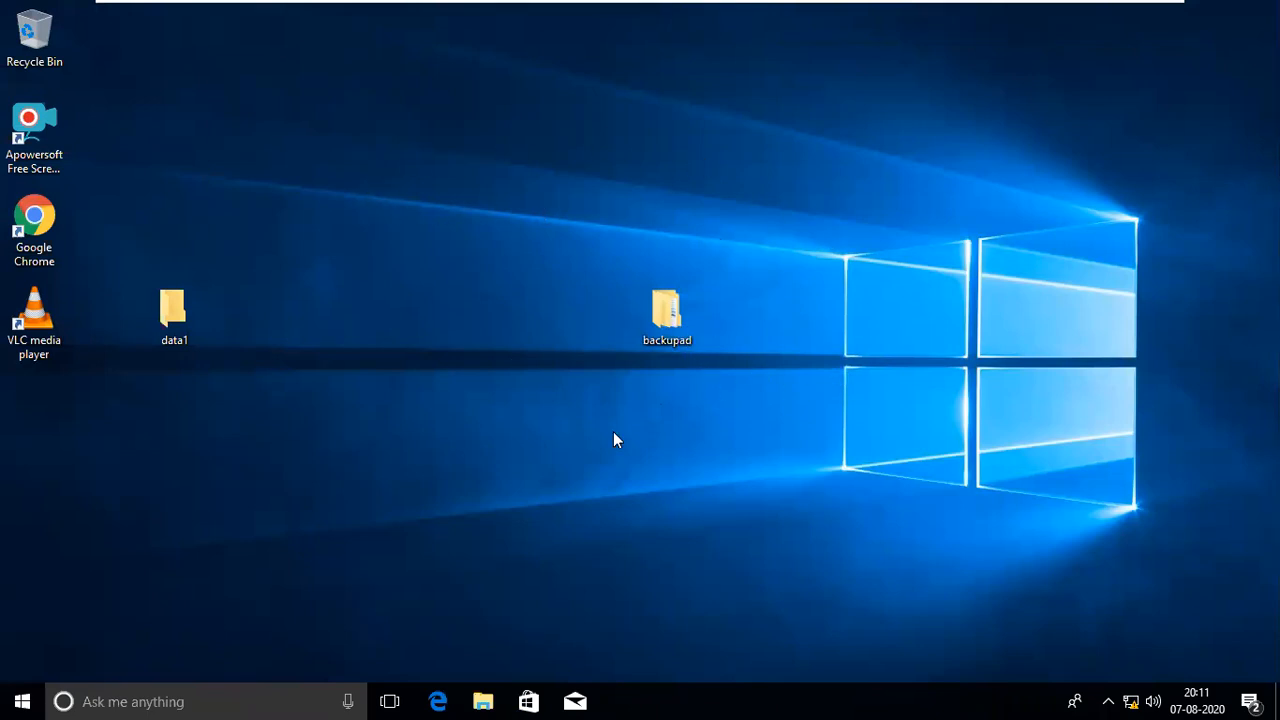
right_click(922, 178)
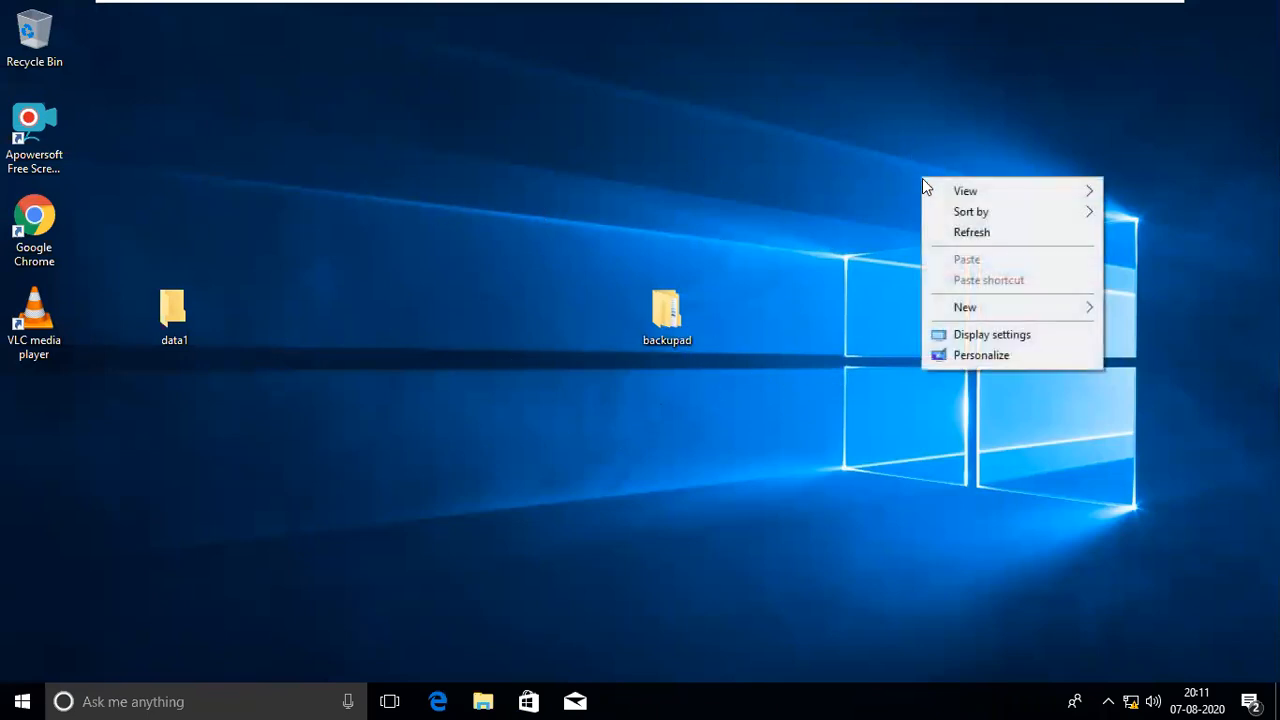
mouse_move(958, 310)
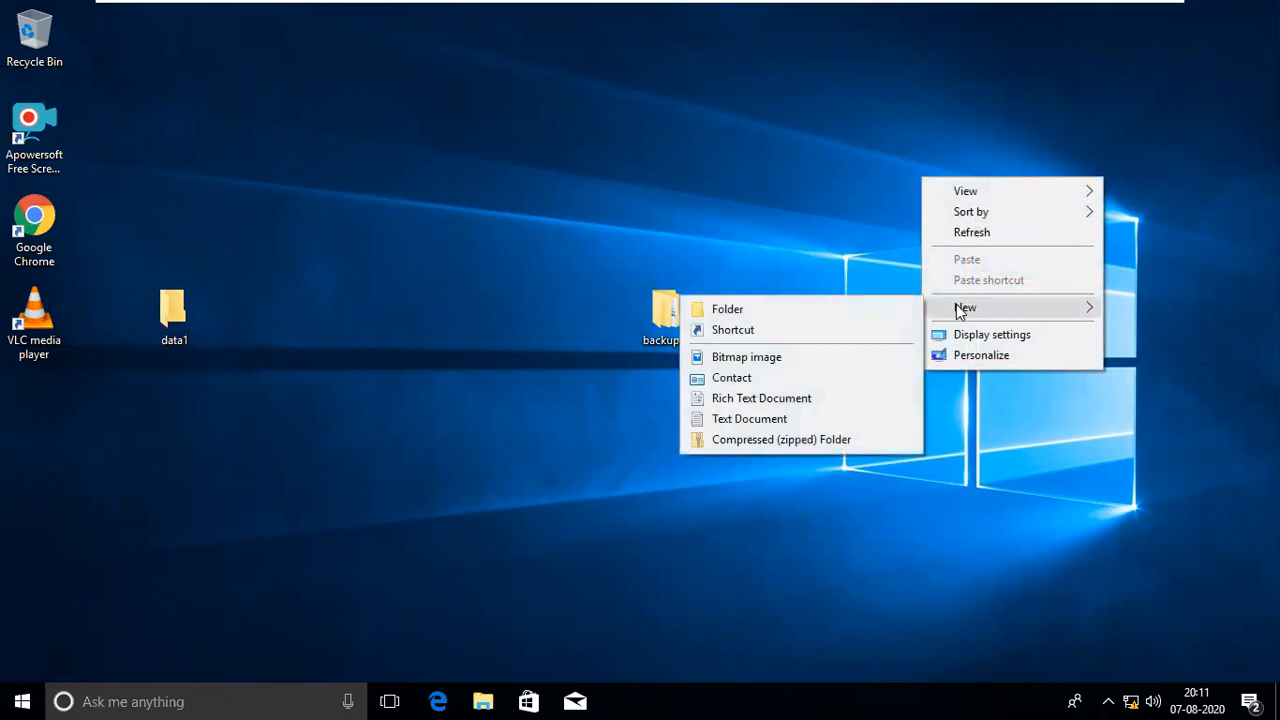
click(866, 311)
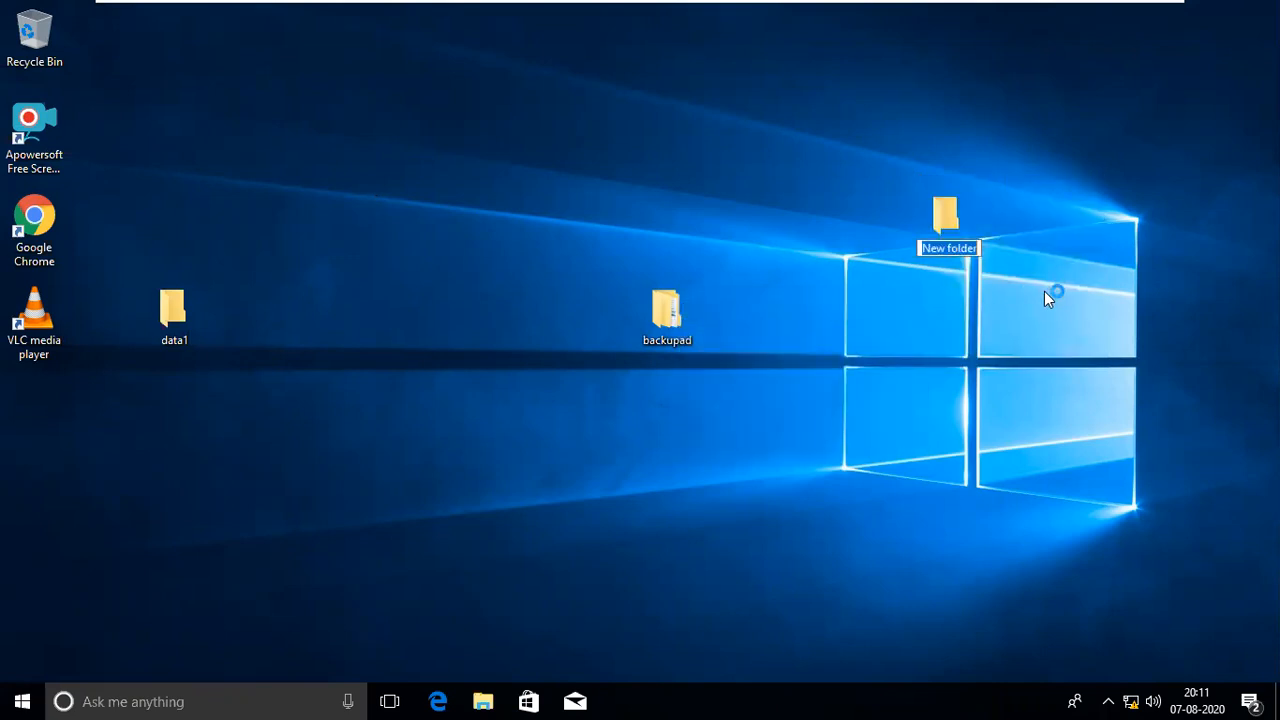
text(fullbackup)
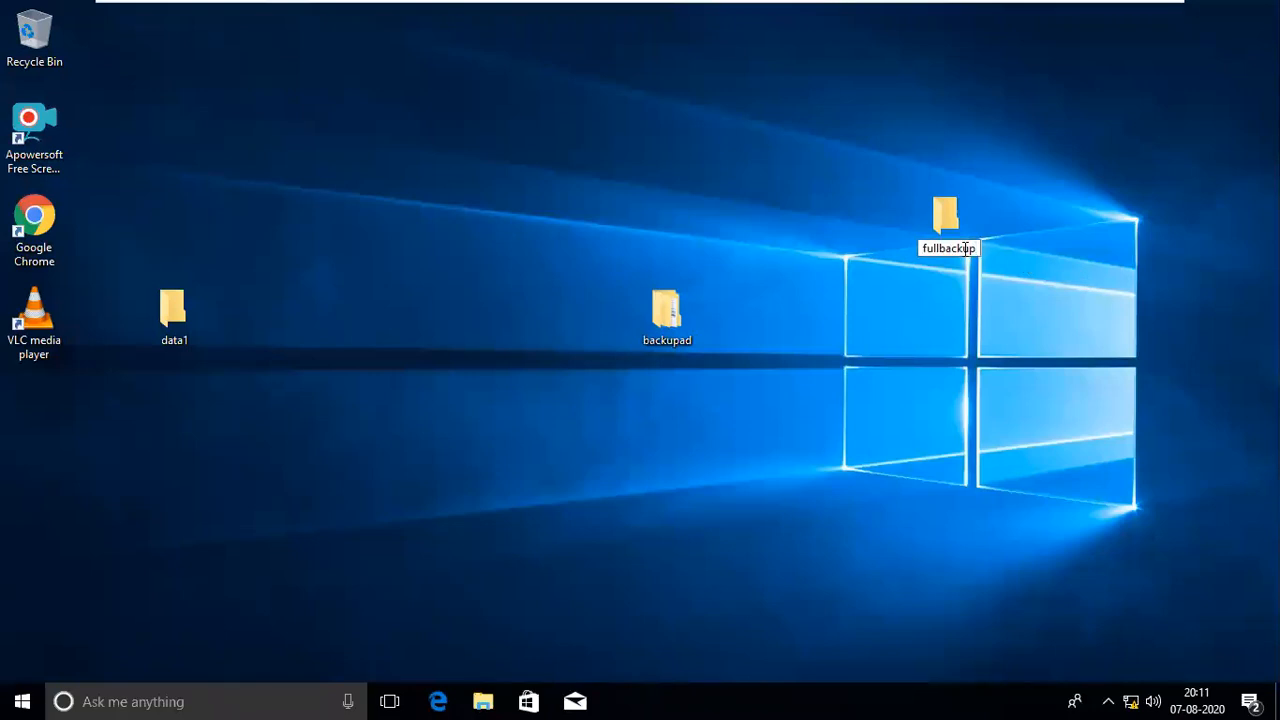
key(Return)
Enable advanced sharing for the fullbackup folder under the share name fullbackup.
right_click(944, 219)
click(1008, 536)
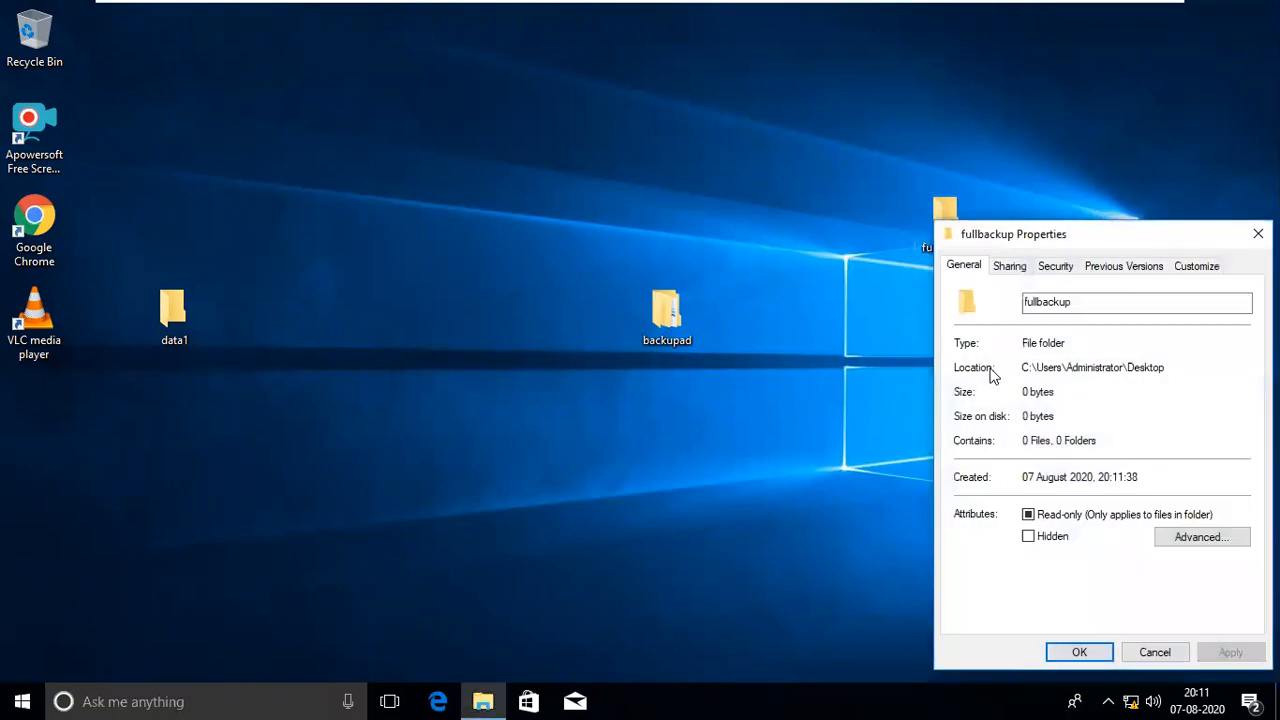
click(1010, 266)
click(1011, 489)
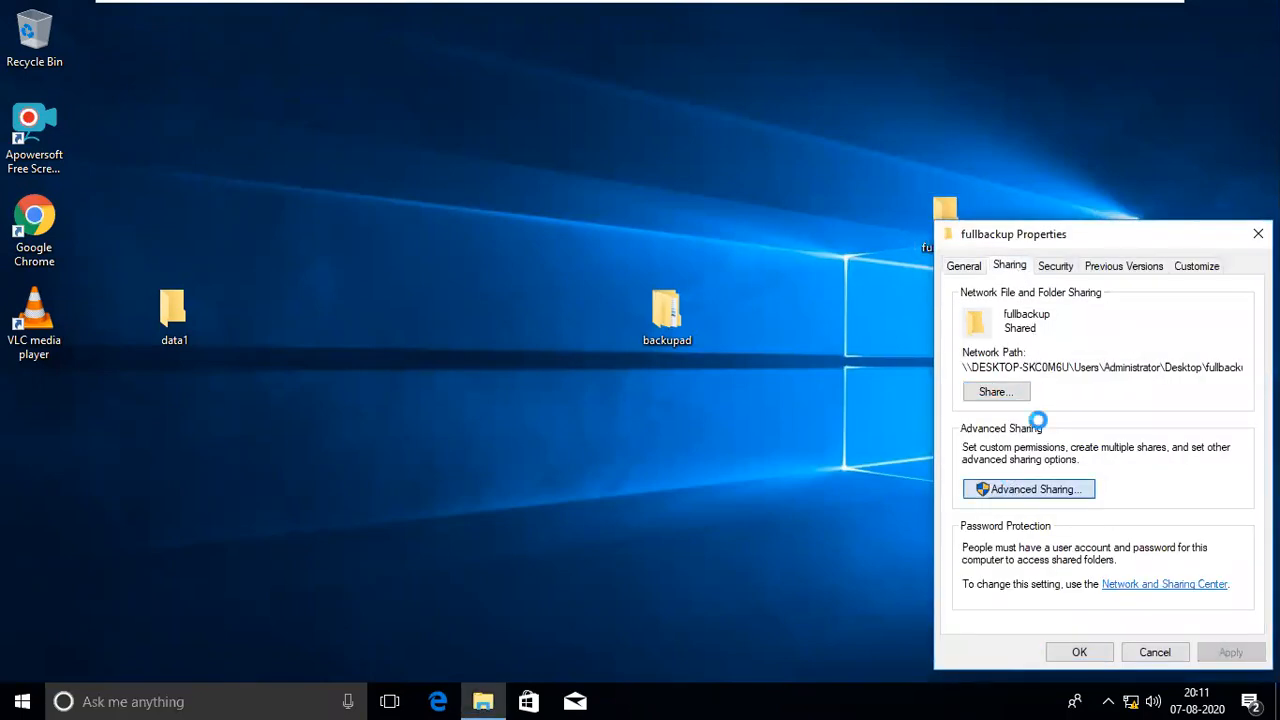
click(961, 299)
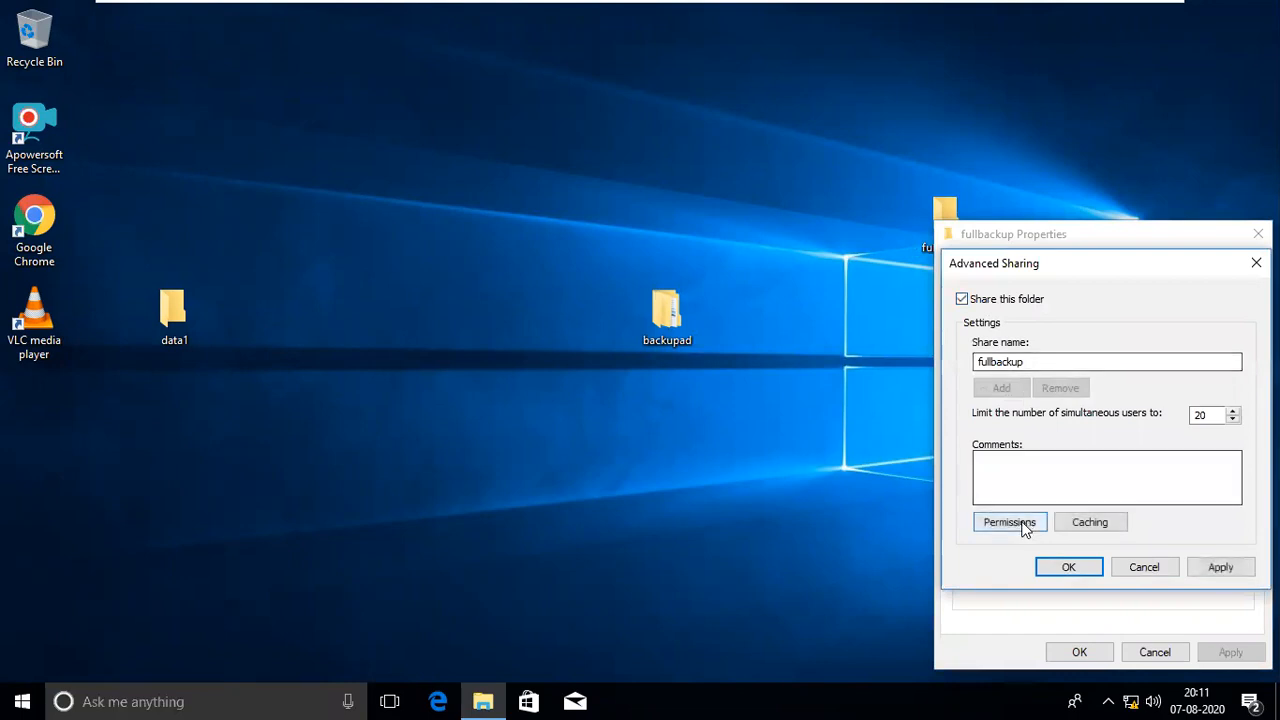
Allow Everyone Full Control in the fullbackup share permissions and confirm the sharing settings.
click(1010, 522)
click(1157, 491)
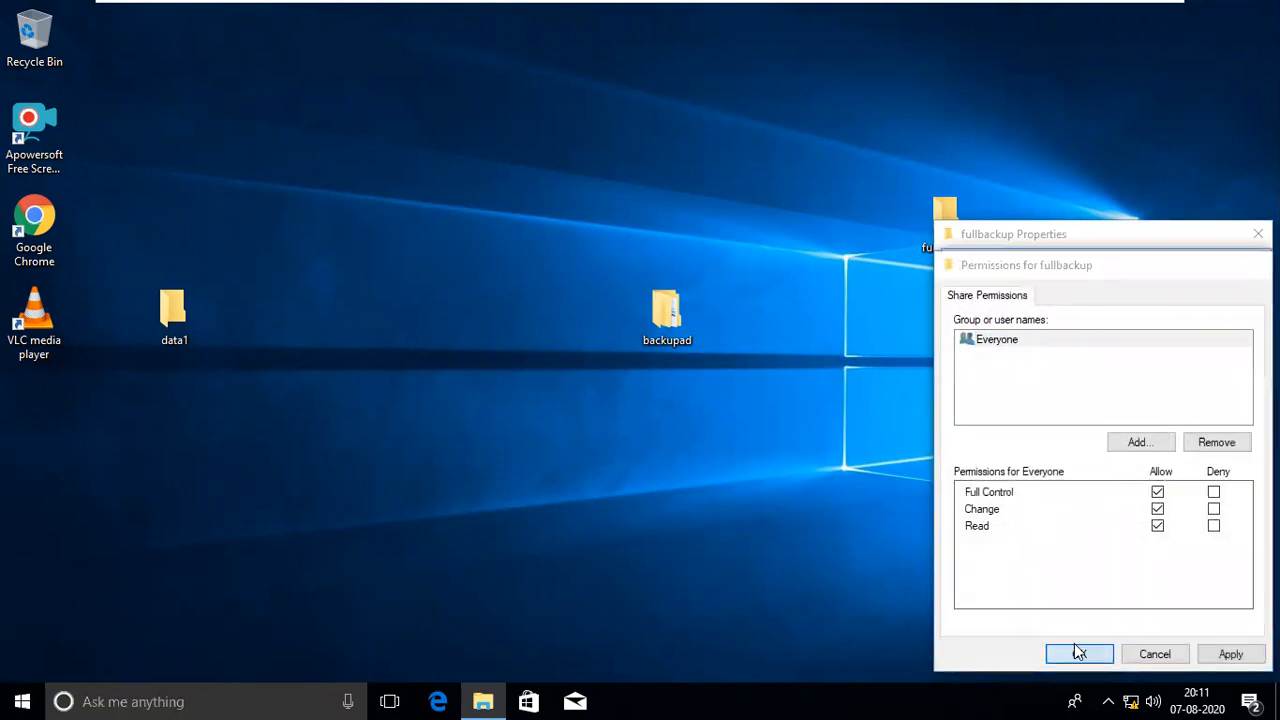
click(1079, 652)
click(1062, 566)
click(1075, 652)
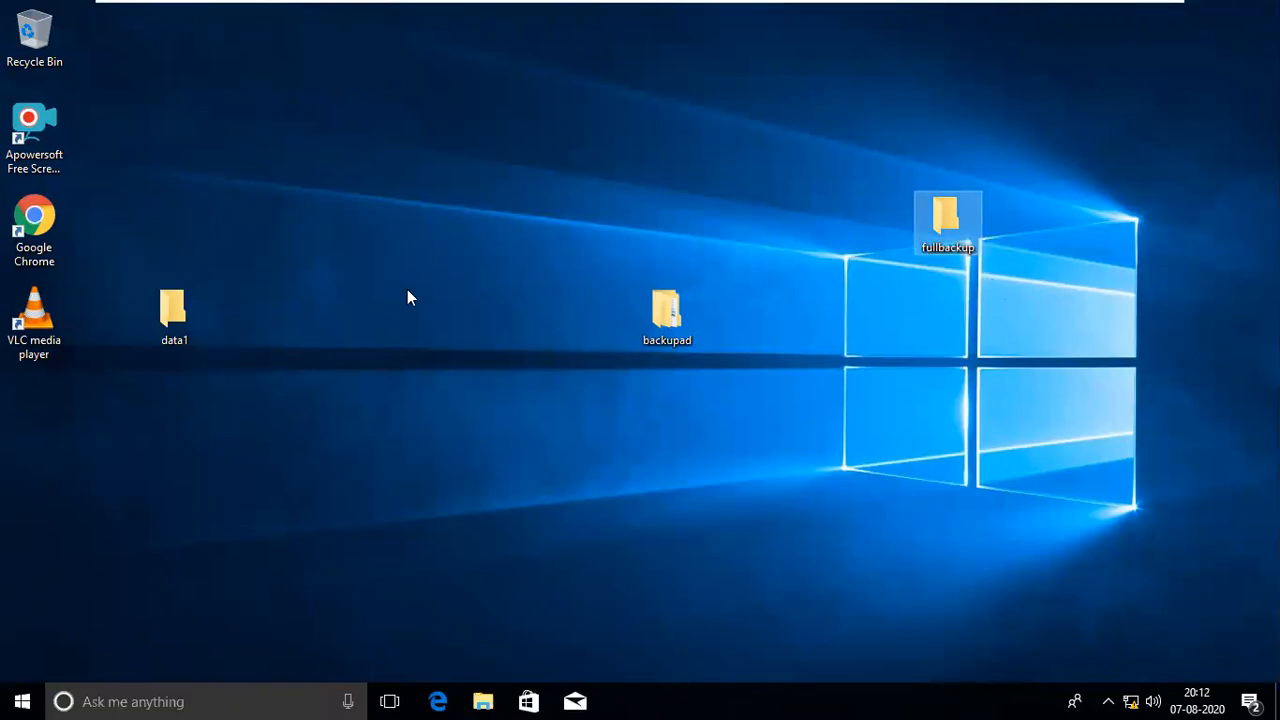
Check the IPv4 address of the Ethernet0 adapter in its network connection details on the Windows 10 machine.
key(super+r)
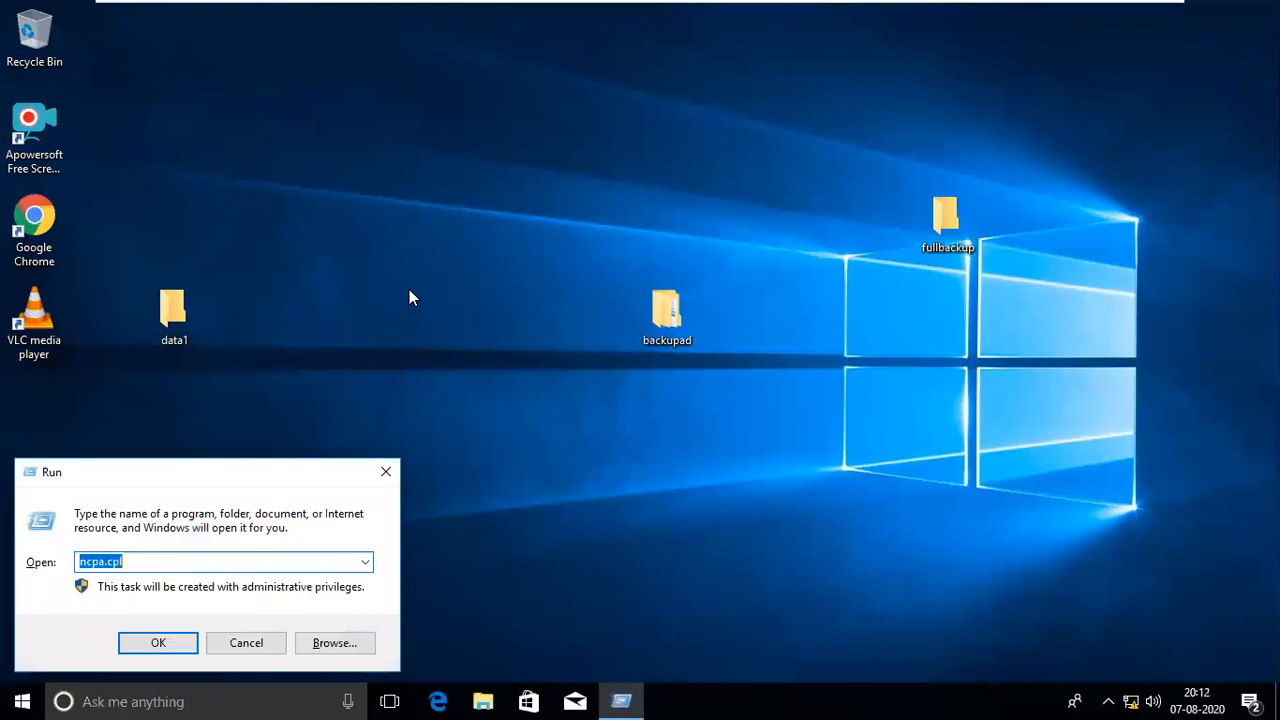
key(Return)
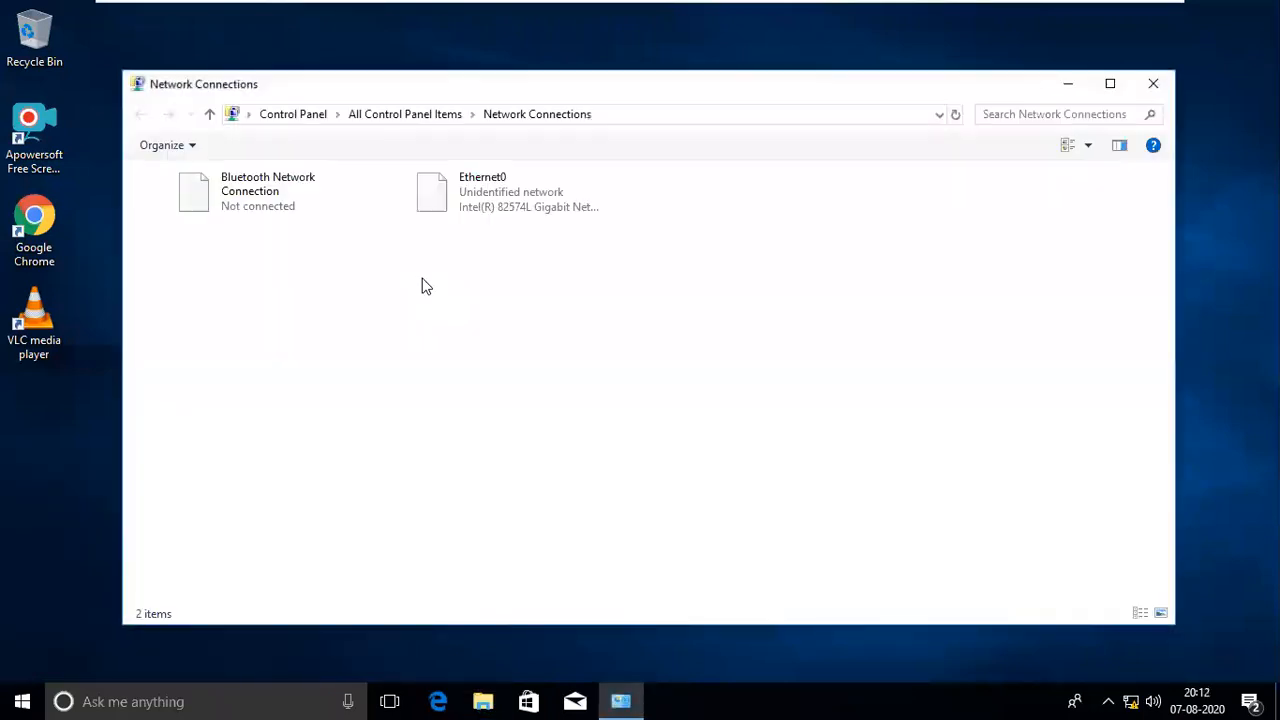
double_click(461, 208)
click(572, 344)
click(621, 331)
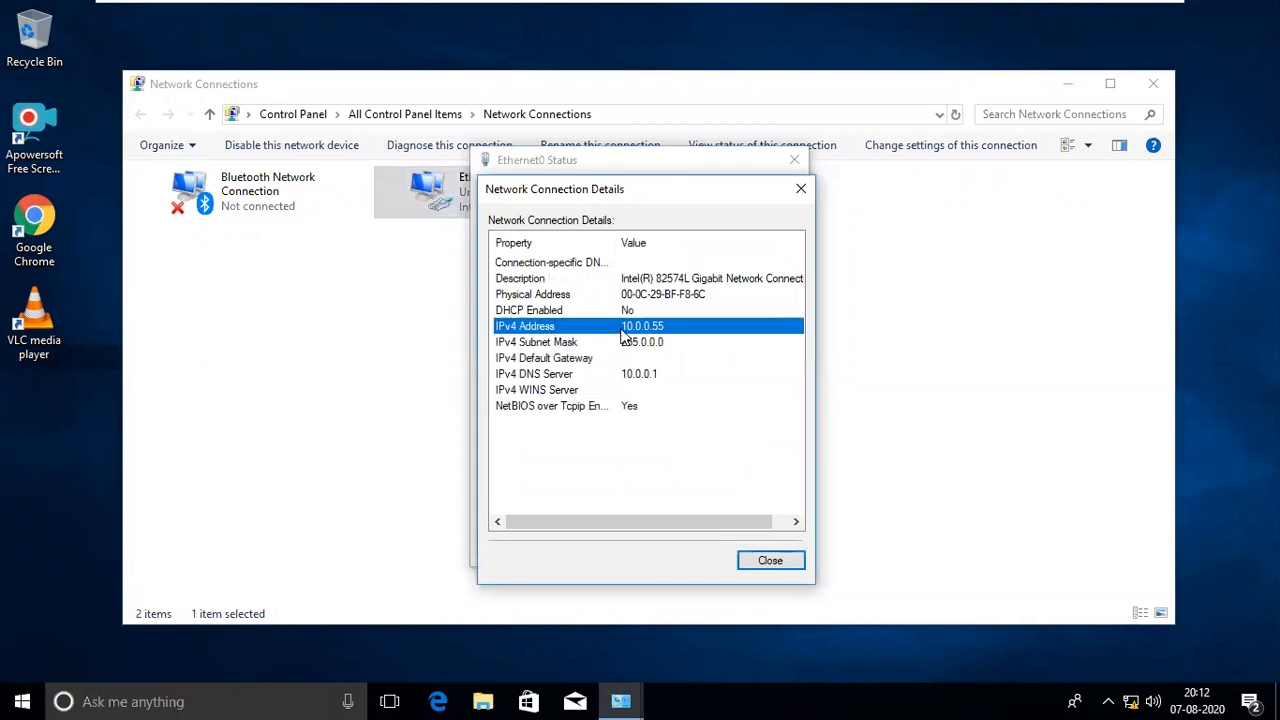
click(801, 188)
click(795, 160)
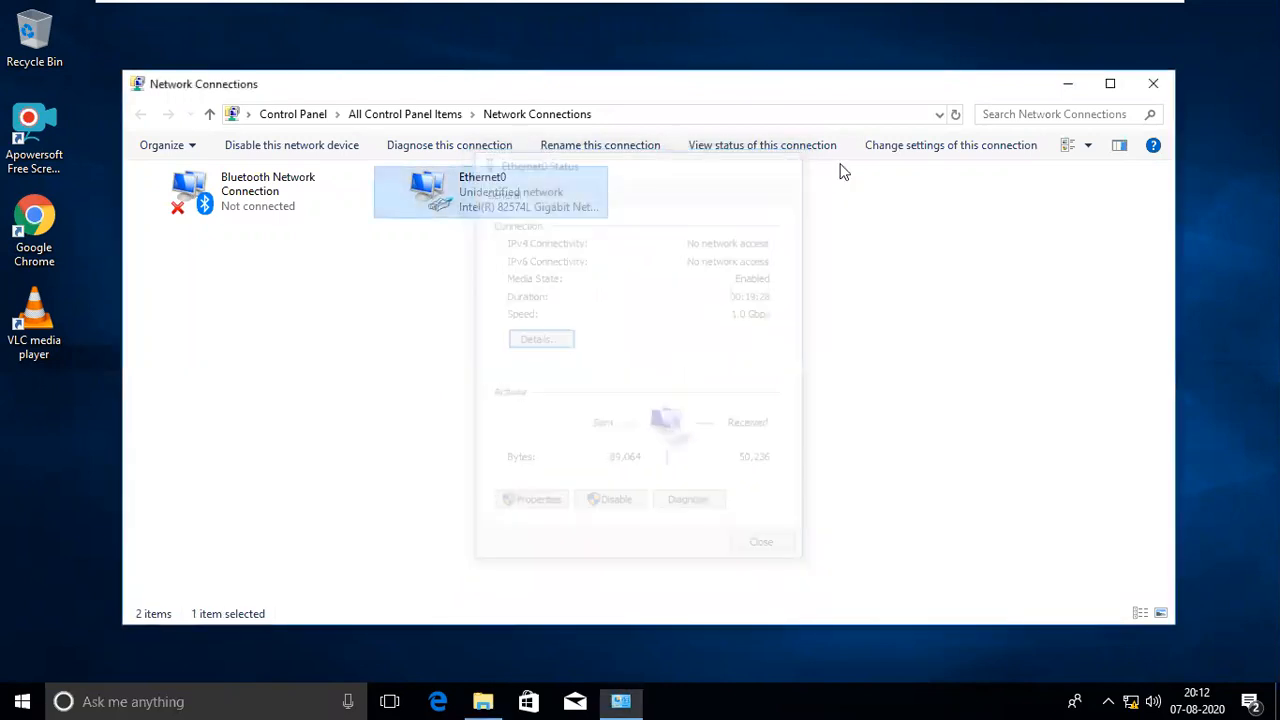
click(1153, 84)
Switch to the Windows Server 2016 virtual machine and view the local server's properties in Server Manager.
mouse_move(976, 18)
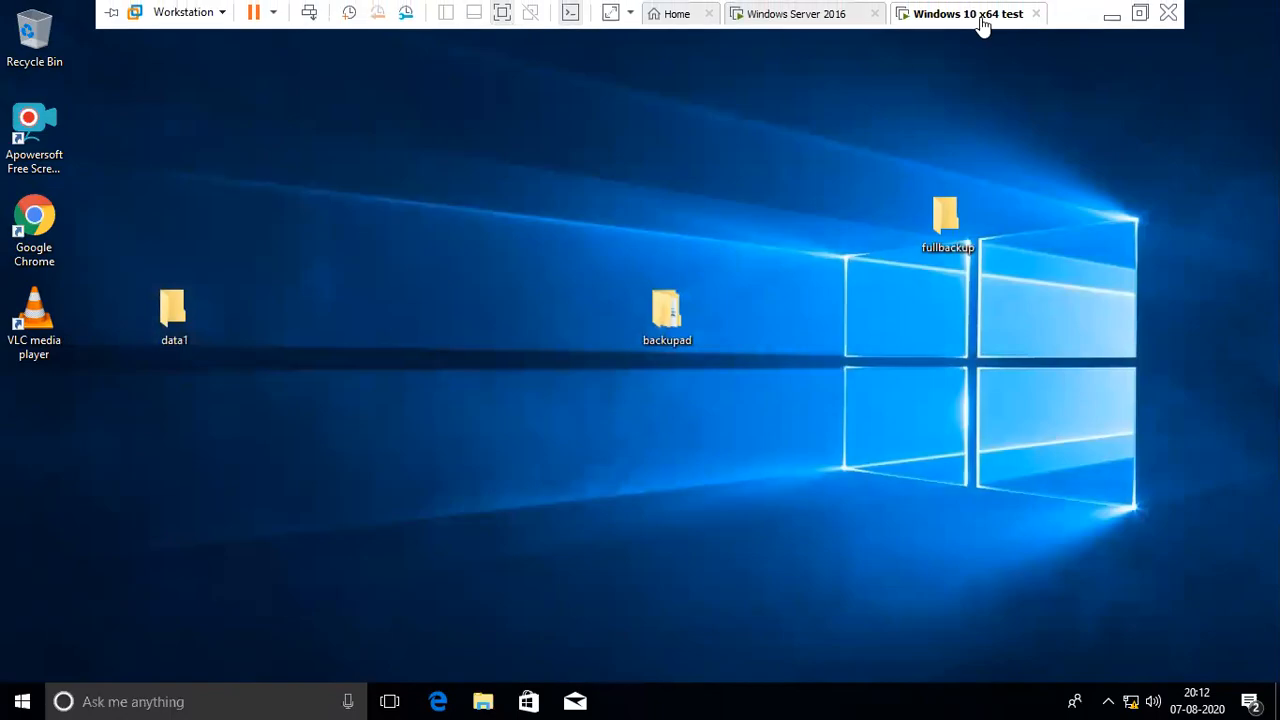
click(810, 12)
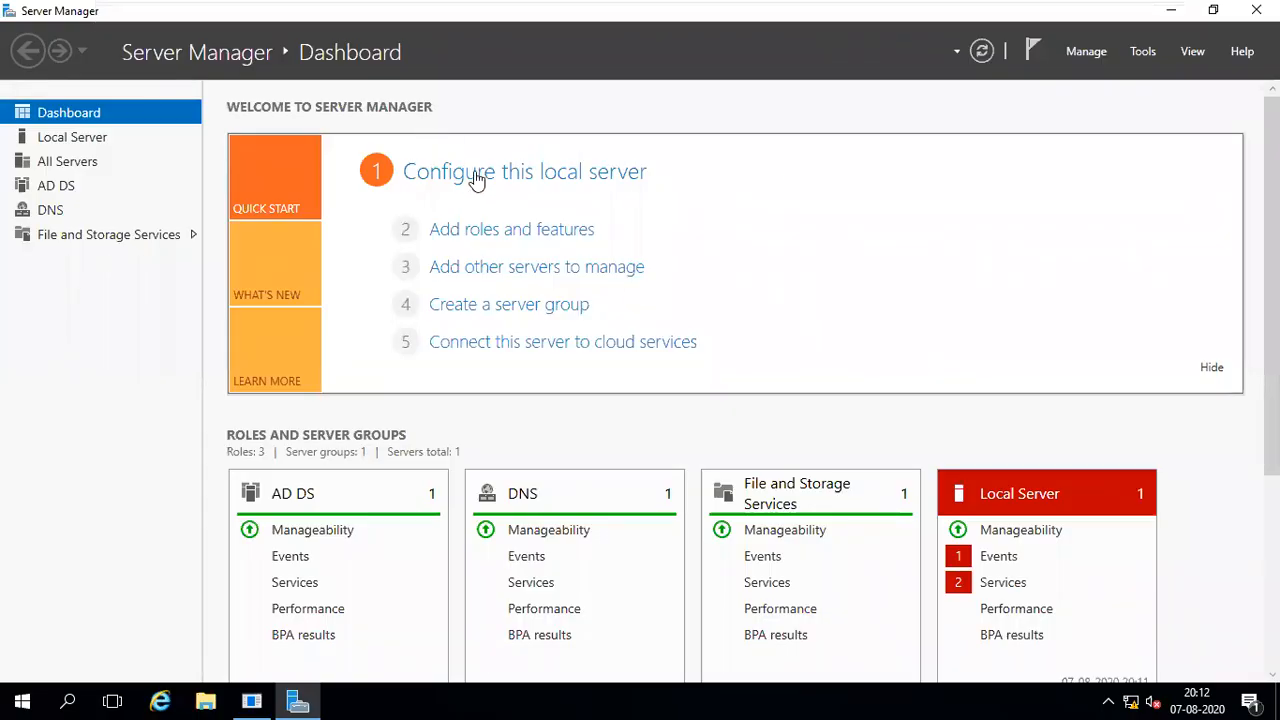
click(546, 184)
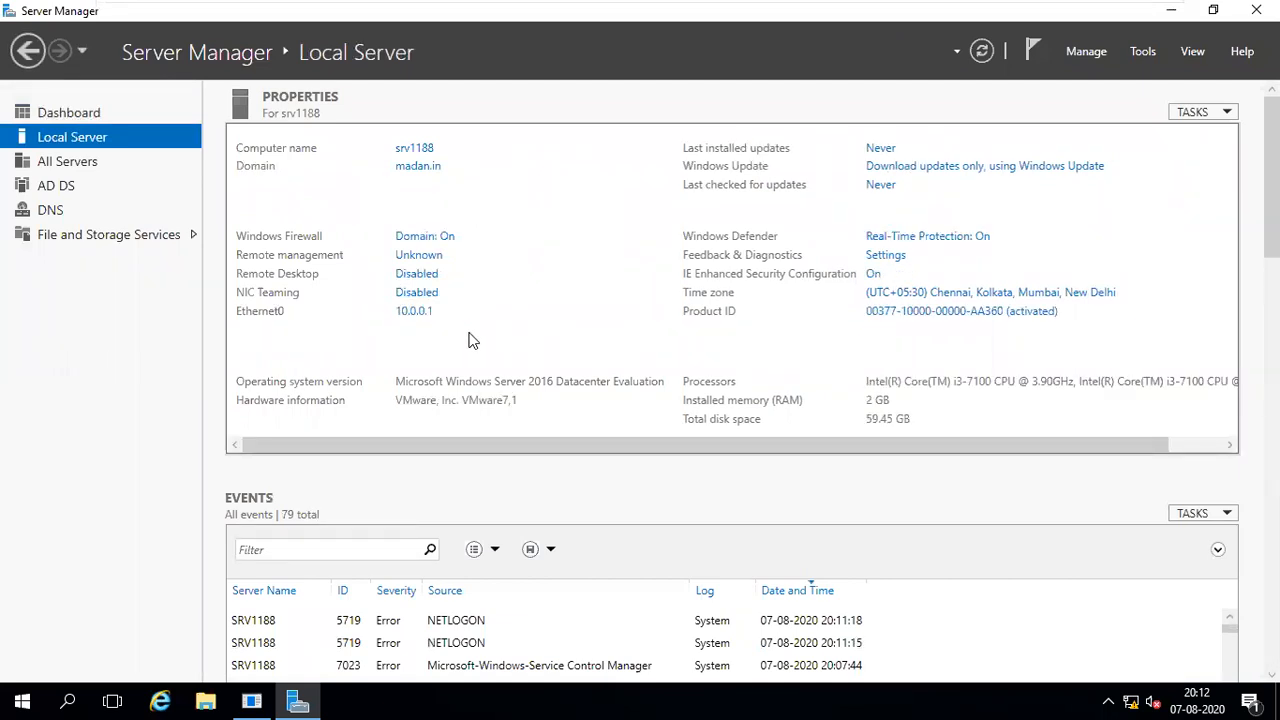
Test connectivity to the Windows 10 machine with "ping 10.0.0.55 -t" and close the ping window.
key(super+r)
text(p)
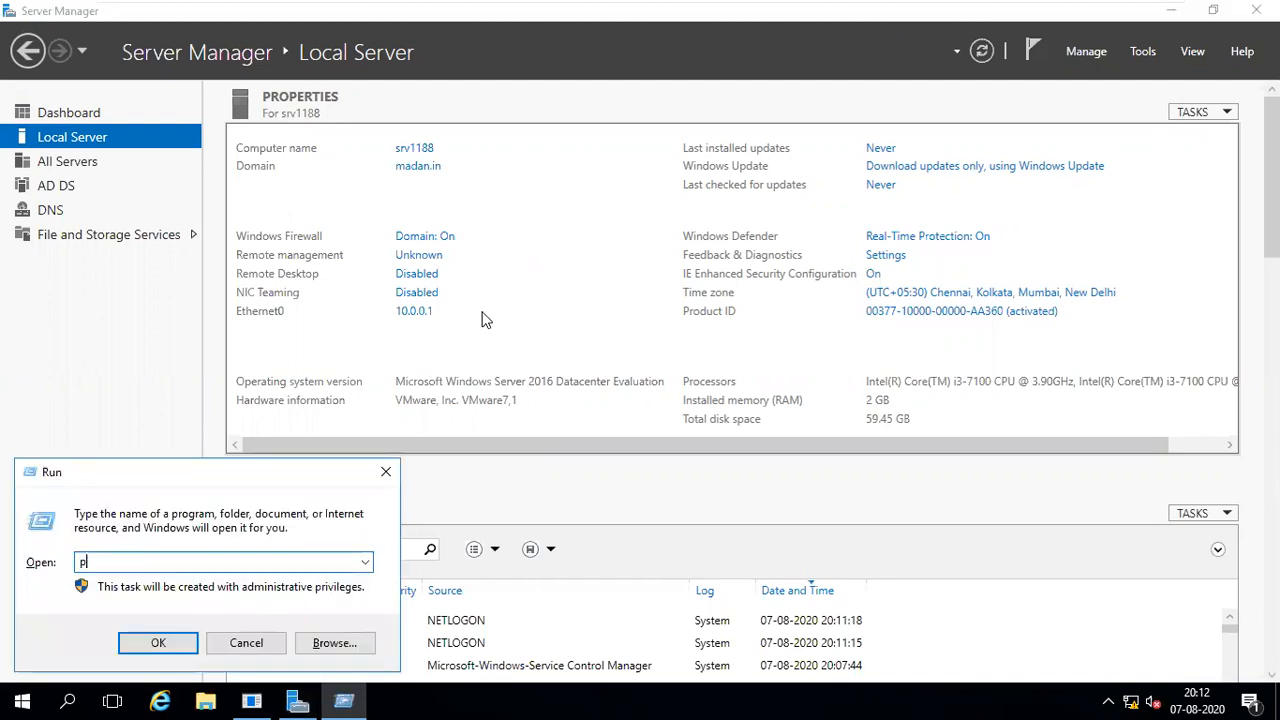
text(ing )
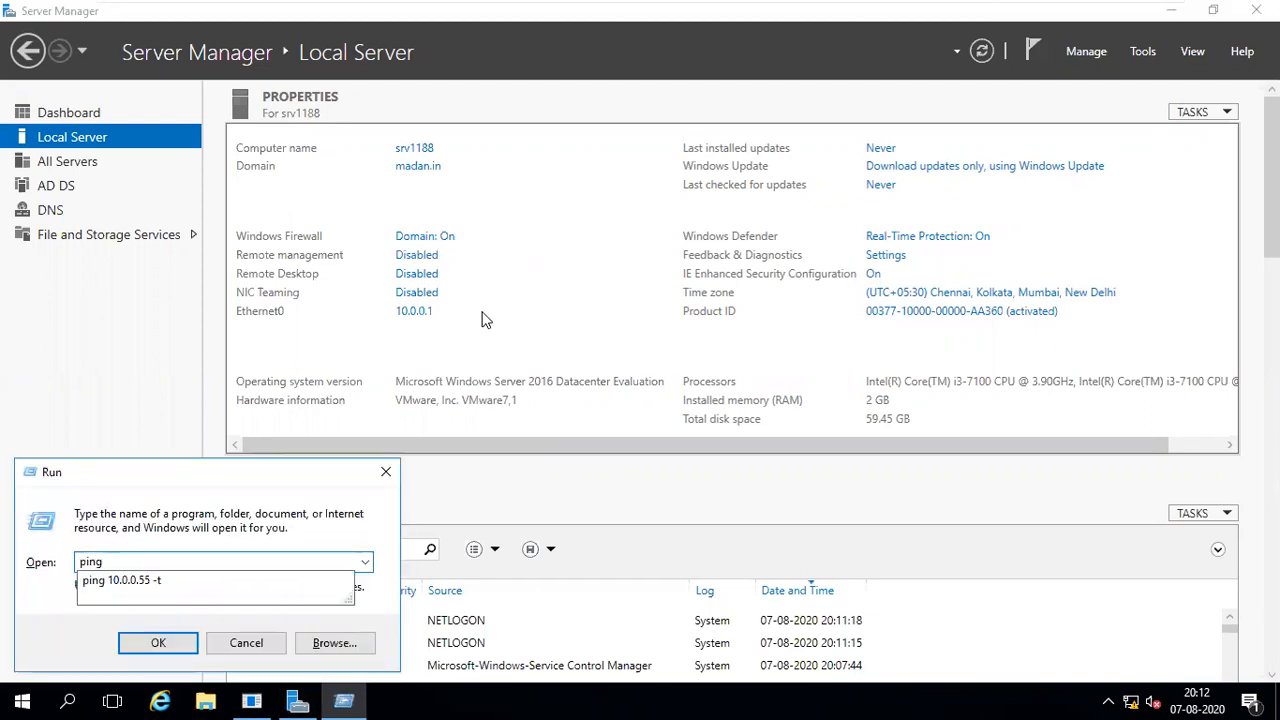
text(10.0.0.)
key(Down)
key(Return)
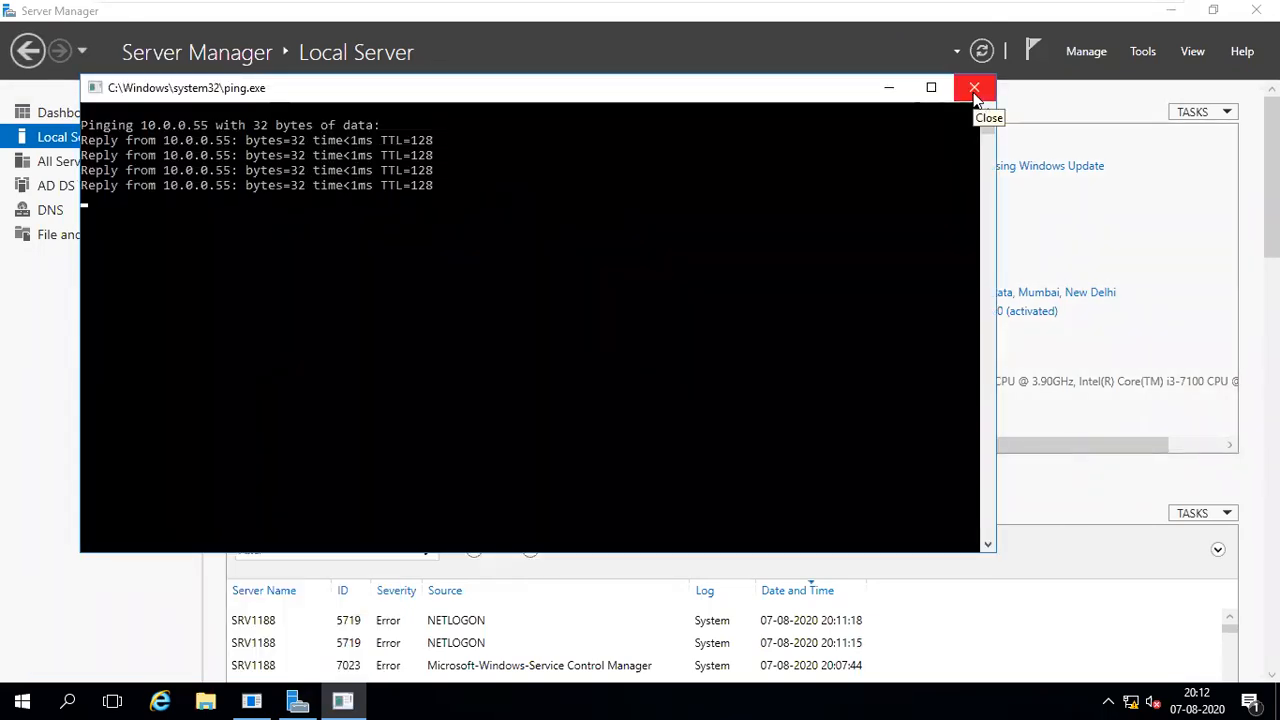
click(974, 90)
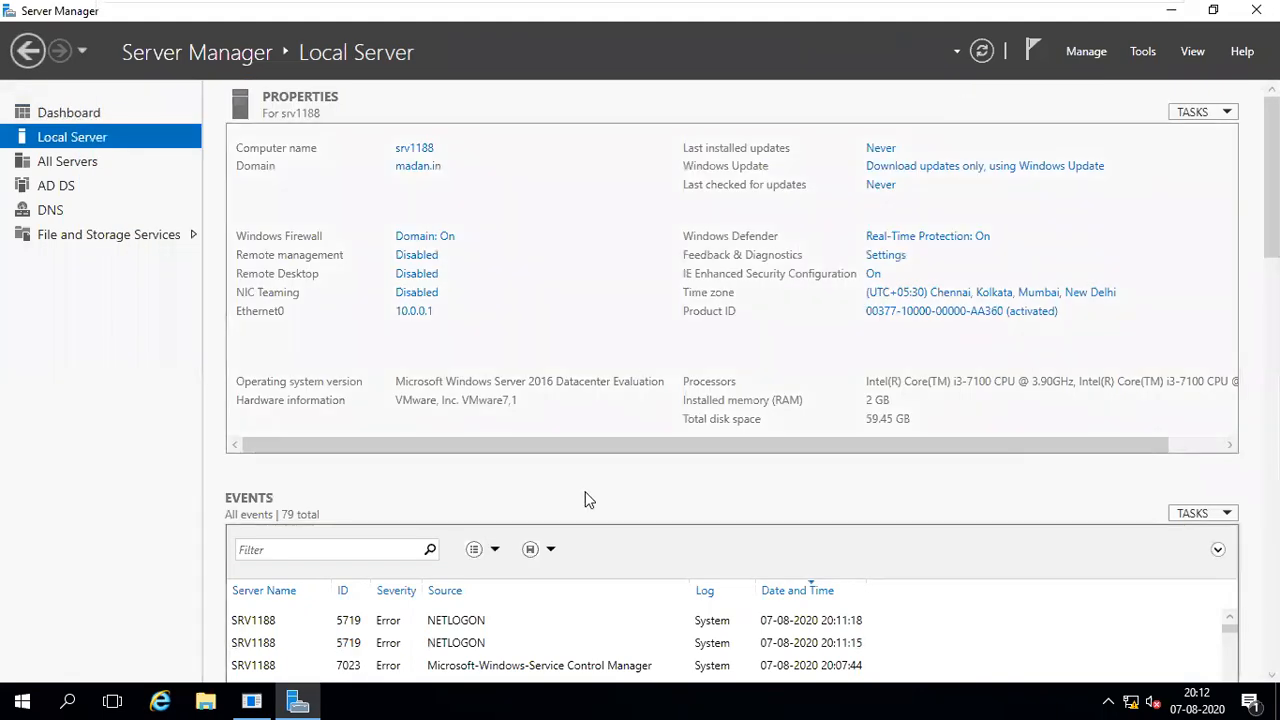
Browse the shared folders at \\10.0.0.1.
key(super+r)
text(\)
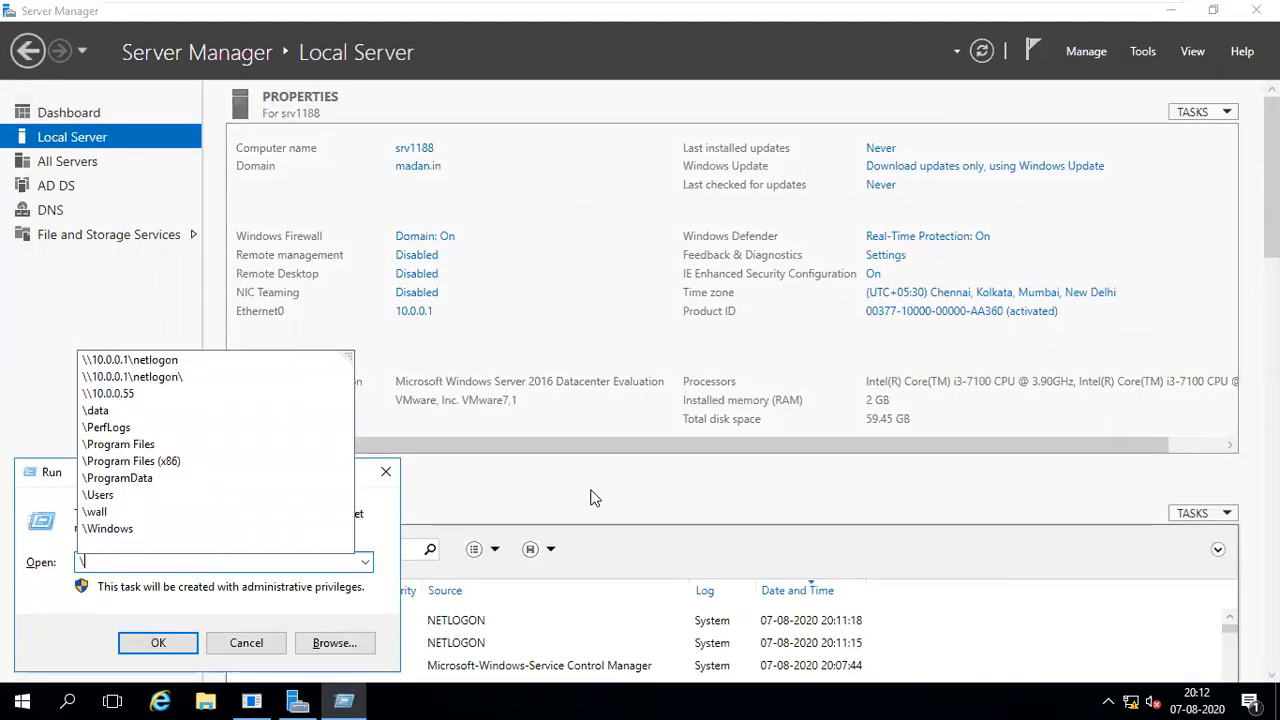
text(\10.0.0.1)
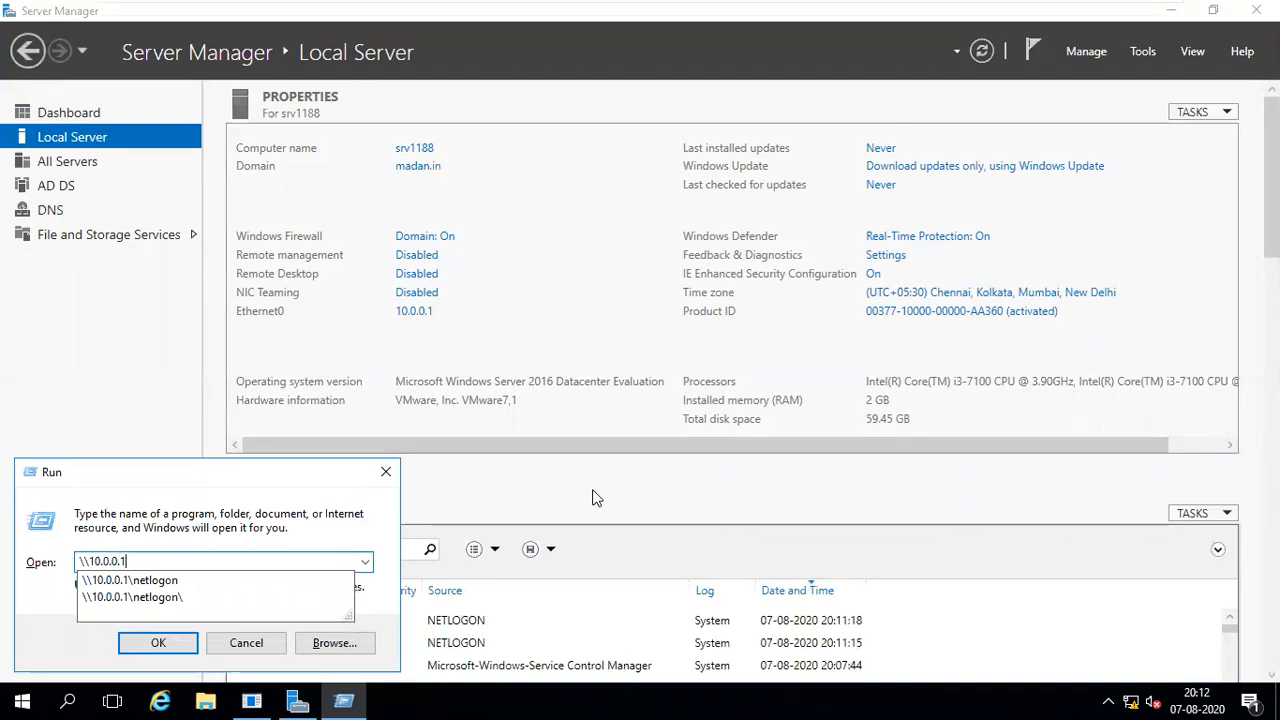
key(Return)
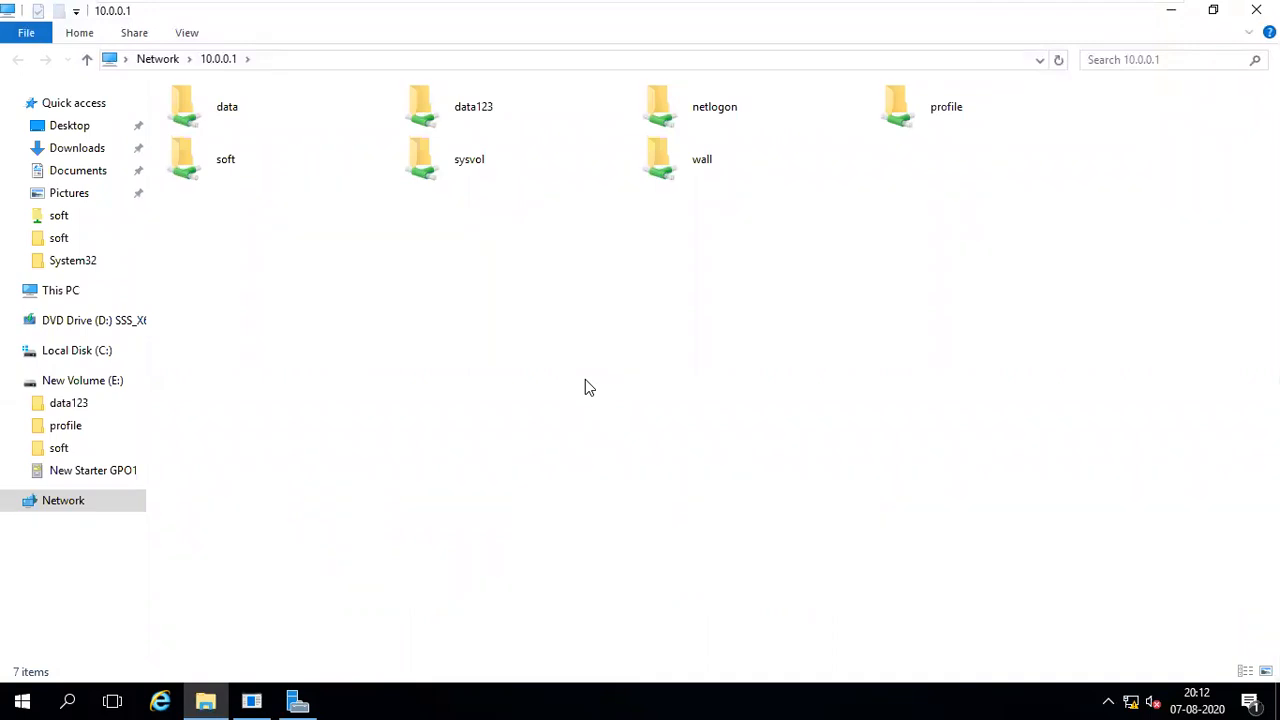
right_click(613, 337)
Switch to the Windows 10 x64 test virtual machine and review the fullbackup folder's advanced sharing settings and share permissions.
mouse_move(800, 5)
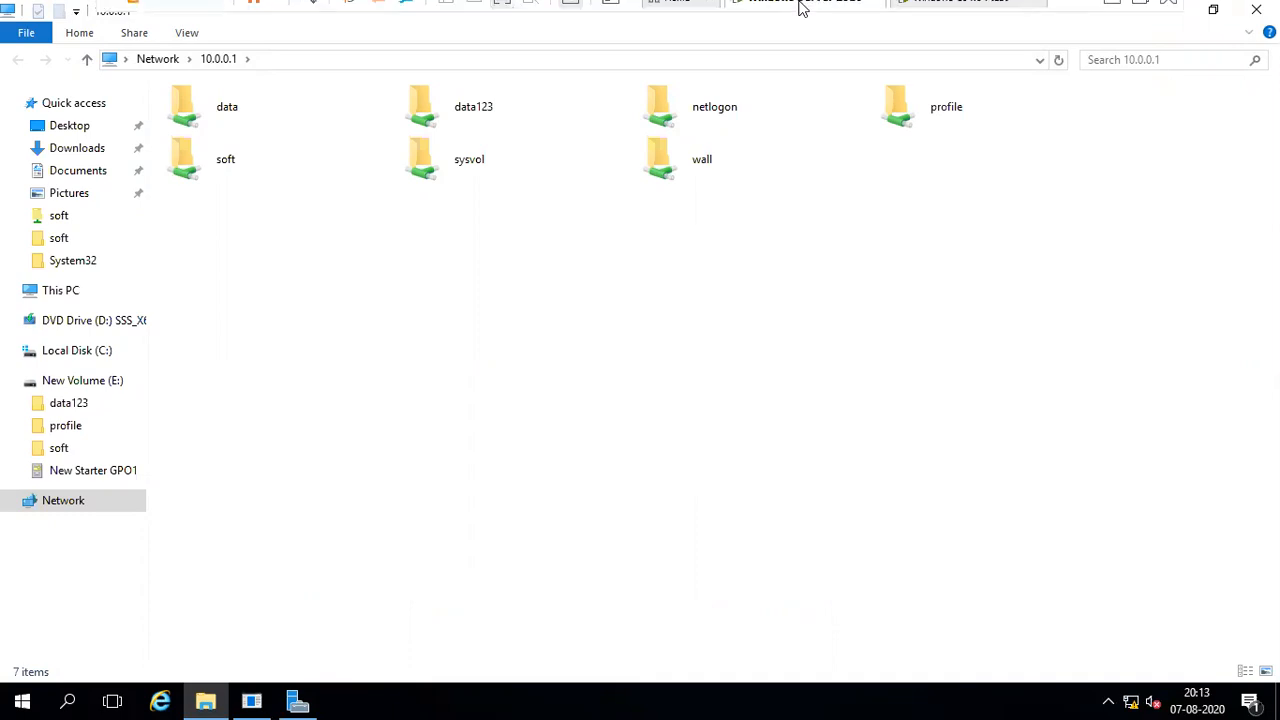
click(968, 16)
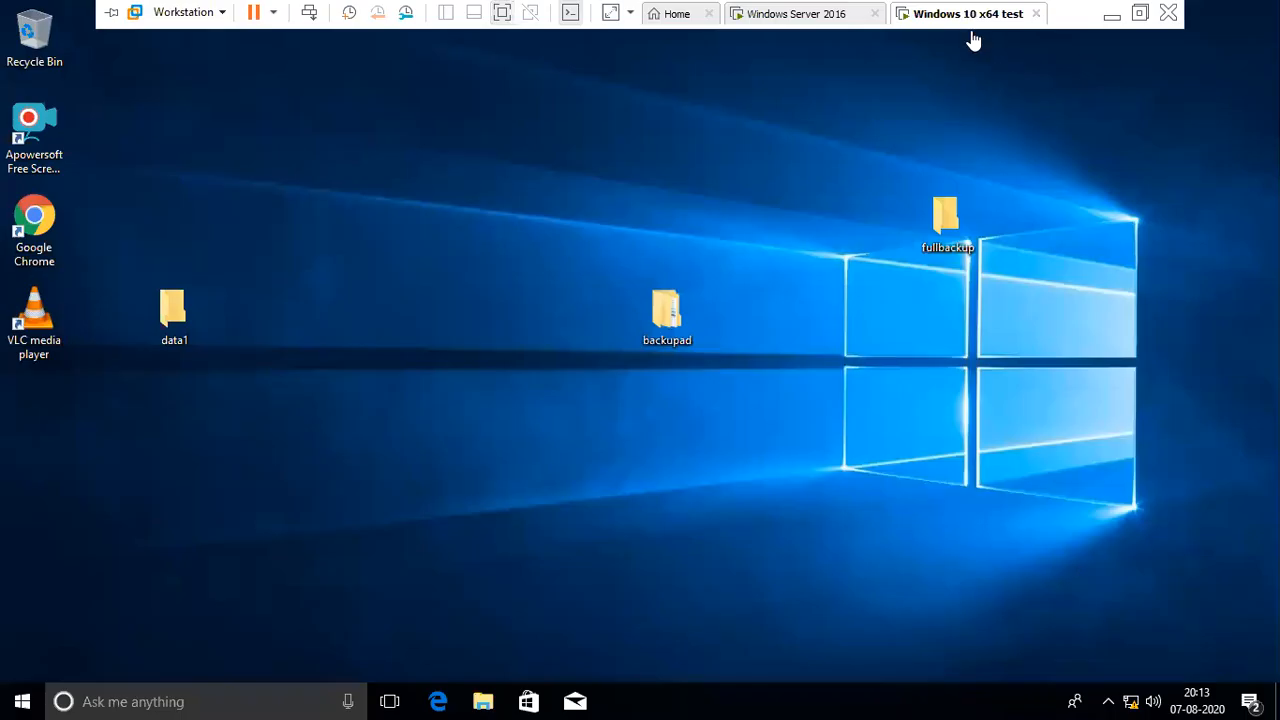
right_click(943, 232)
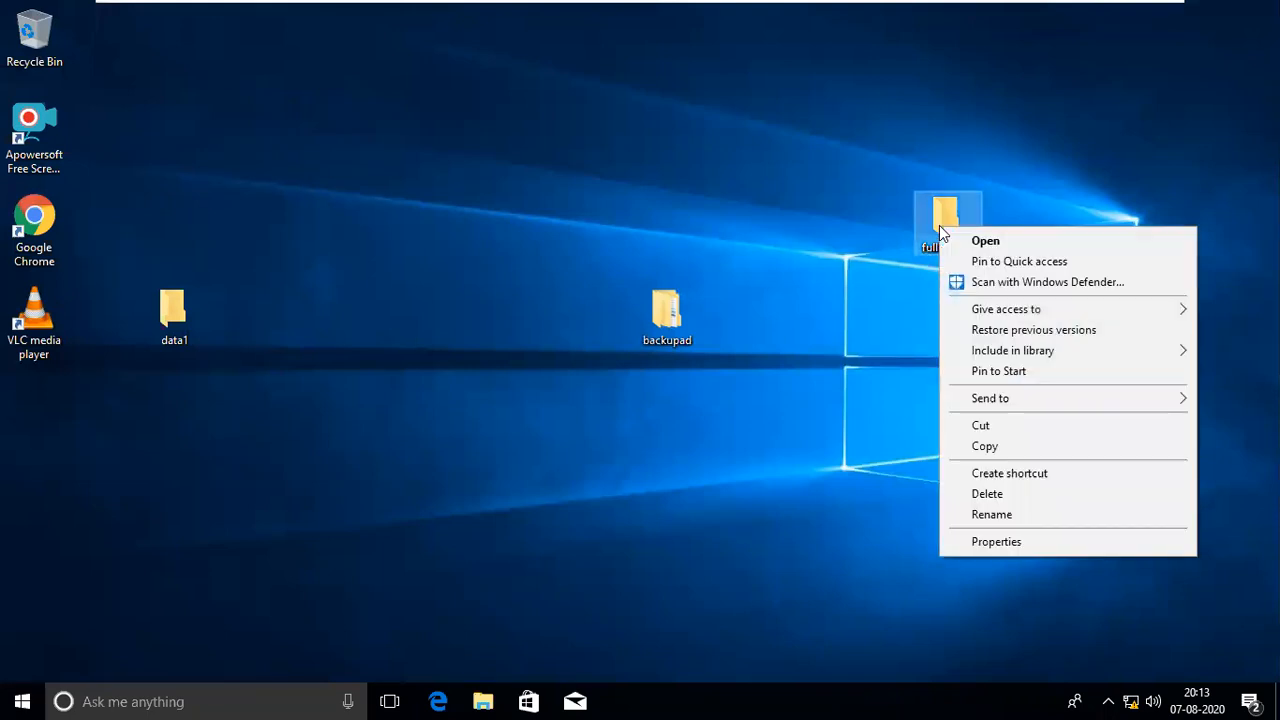
click(1020, 543)
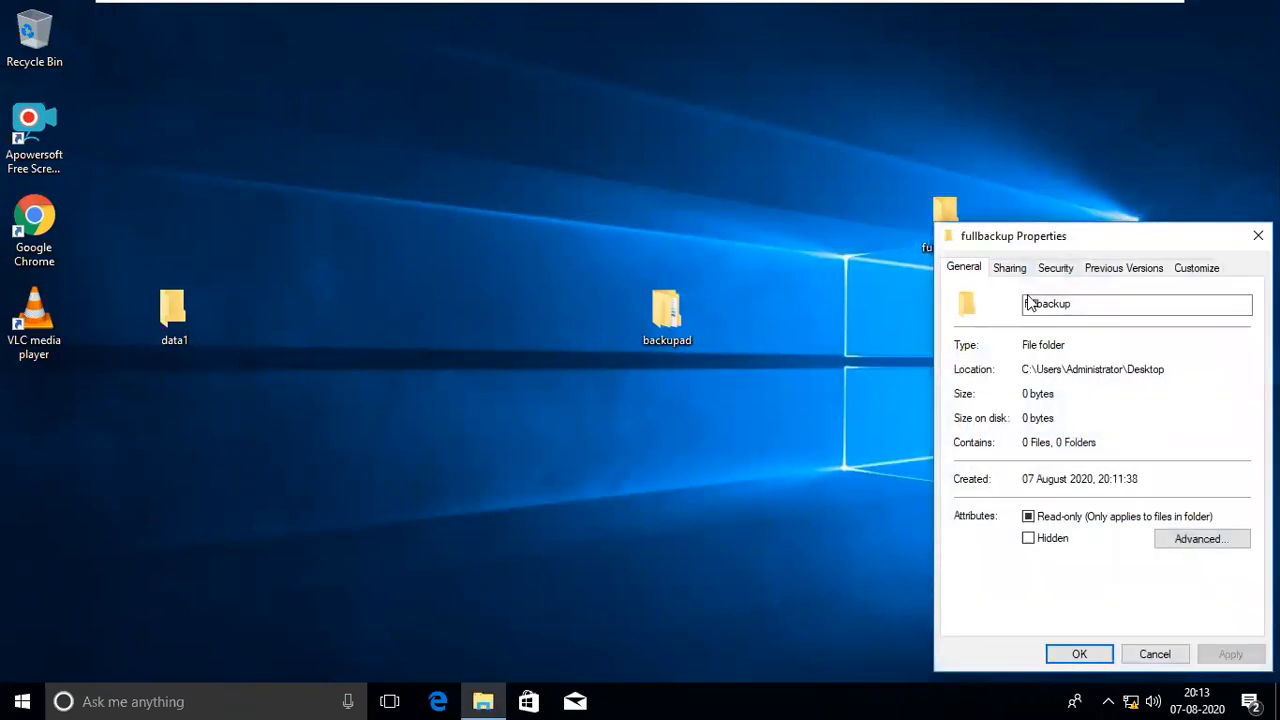
click(1012, 268)
click(1014, 491)
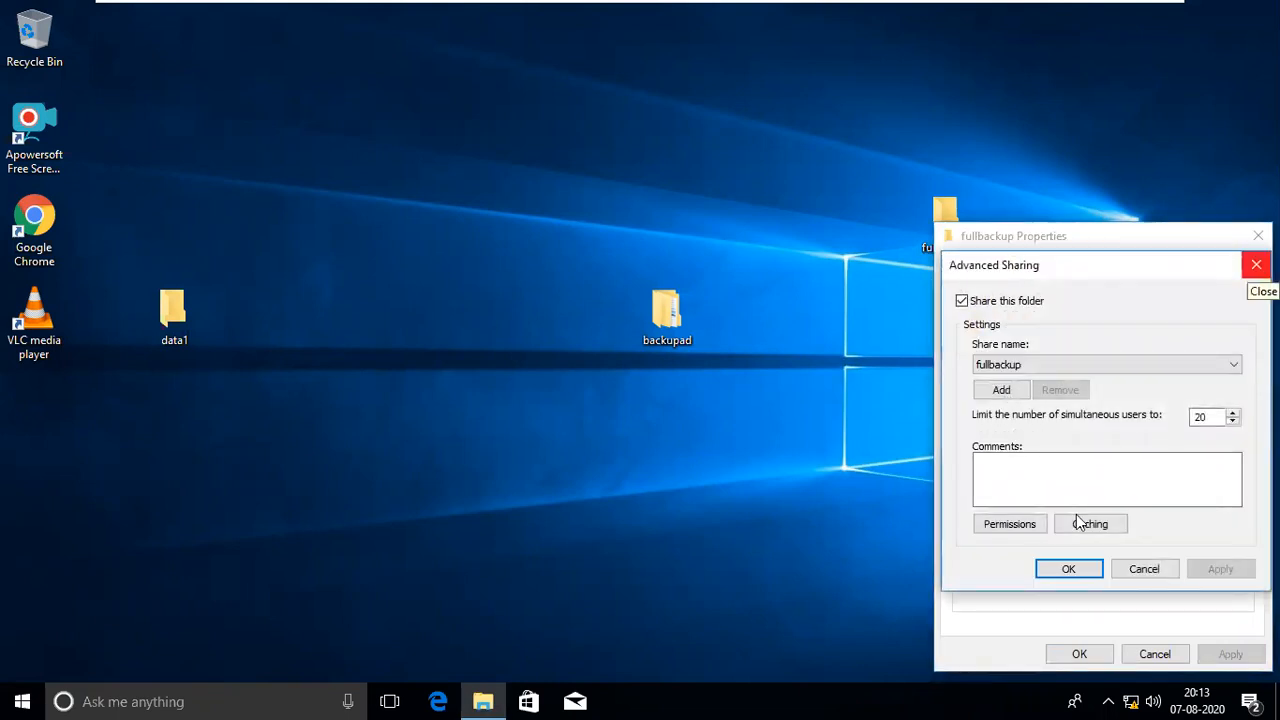
click(1035, 523)
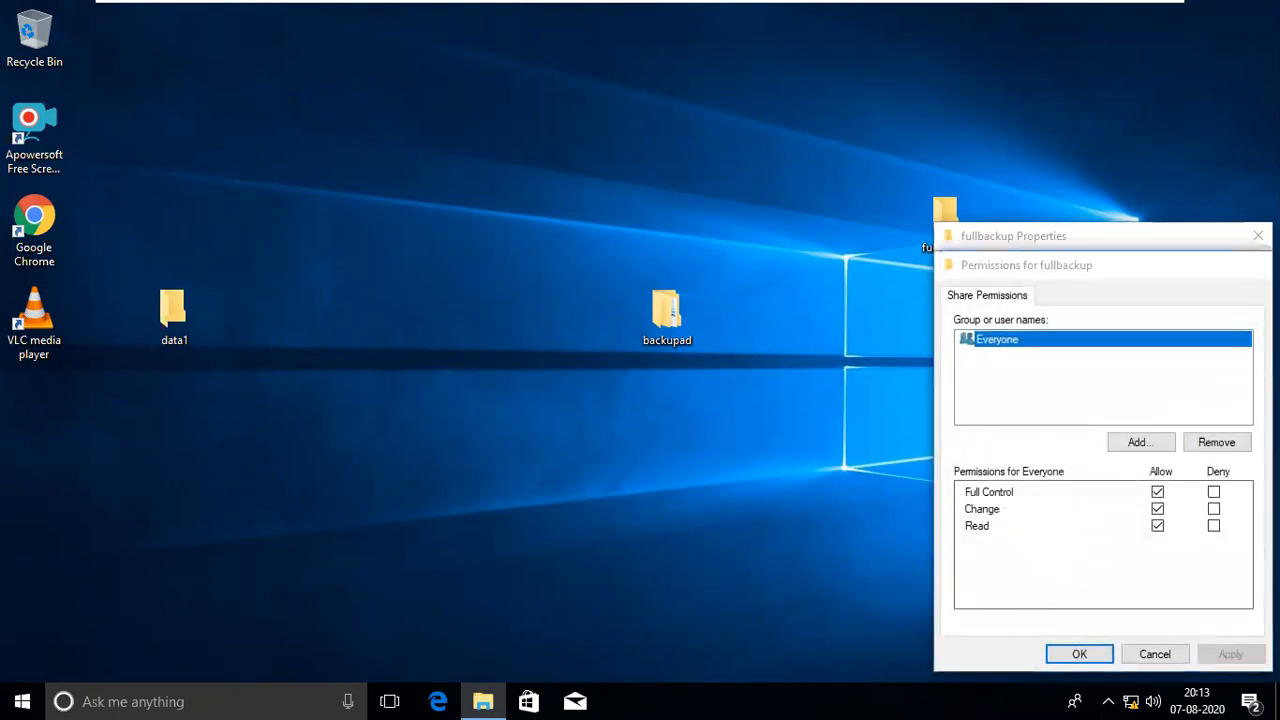
key(Return)
key(Return)
key(Return)
click(743, 434)
Recheck the Windows 10 machine's IPv4 address in the Ethernet0 connection details and close the network windows.
key(super+r)
key(Return)
click(497, 213)
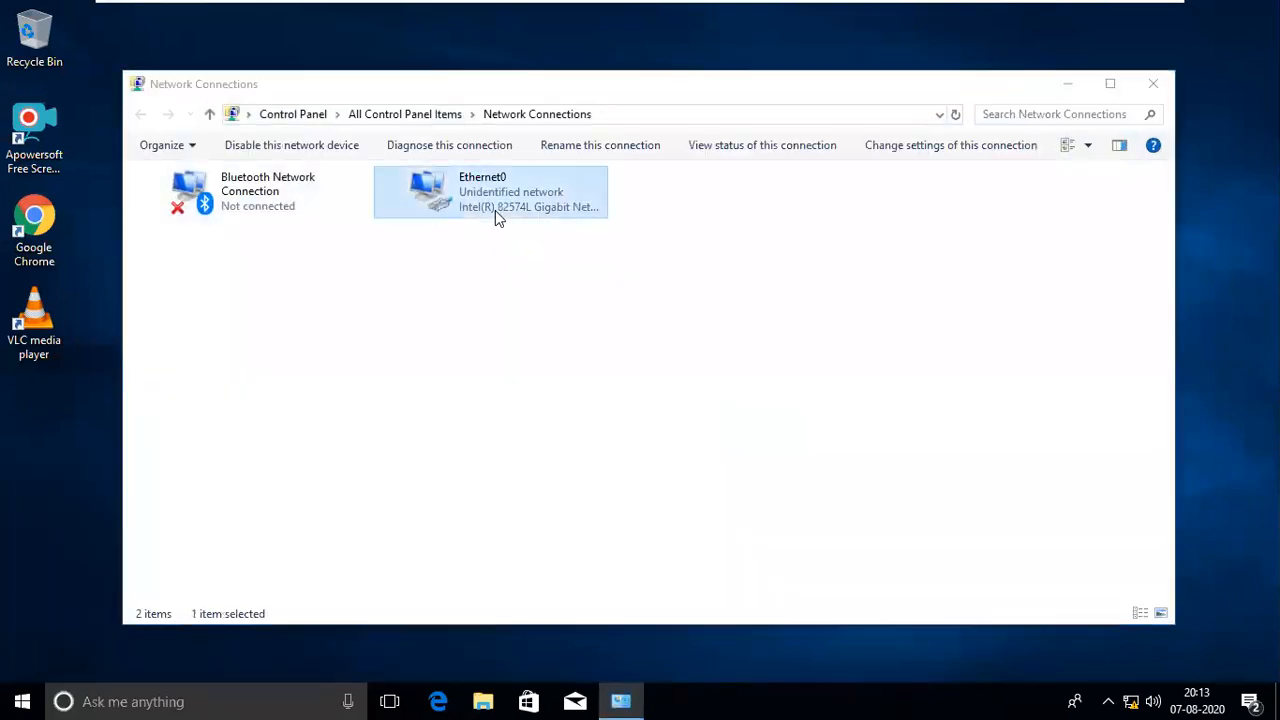
double_click(496, 214)
click(548, 336)
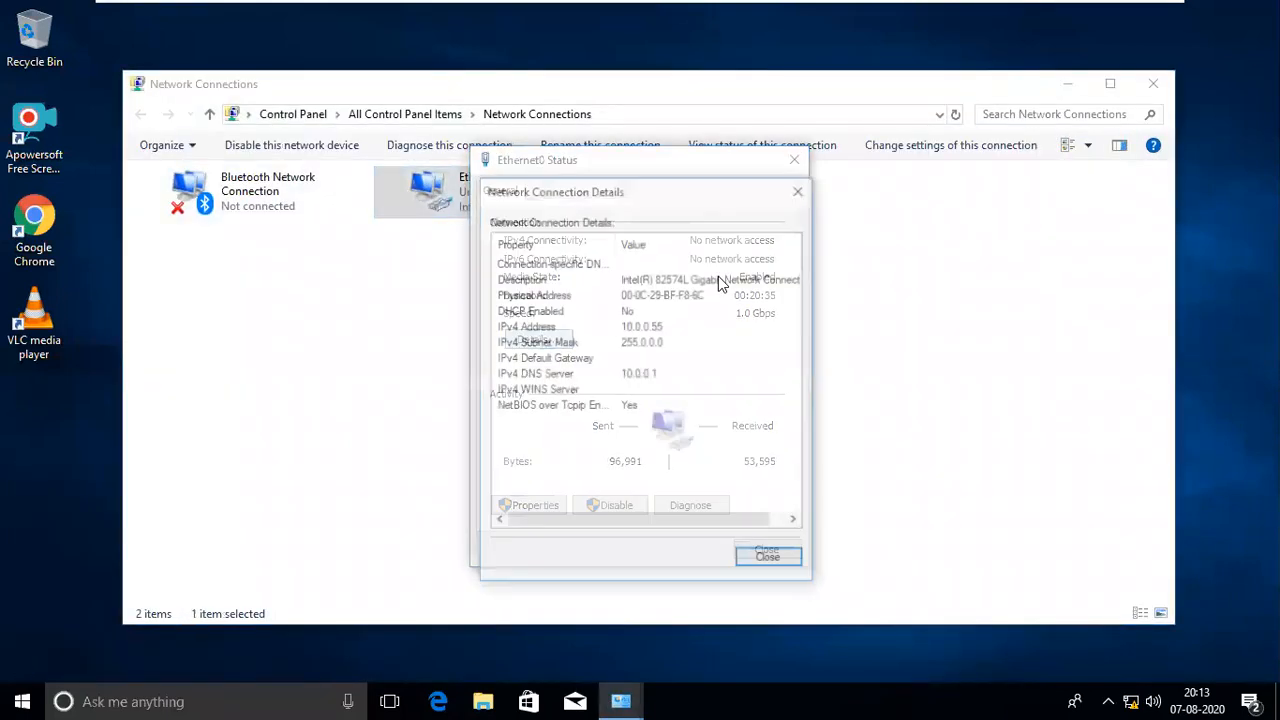
click(801, 186)
key(Escape)
click(1155, 82)
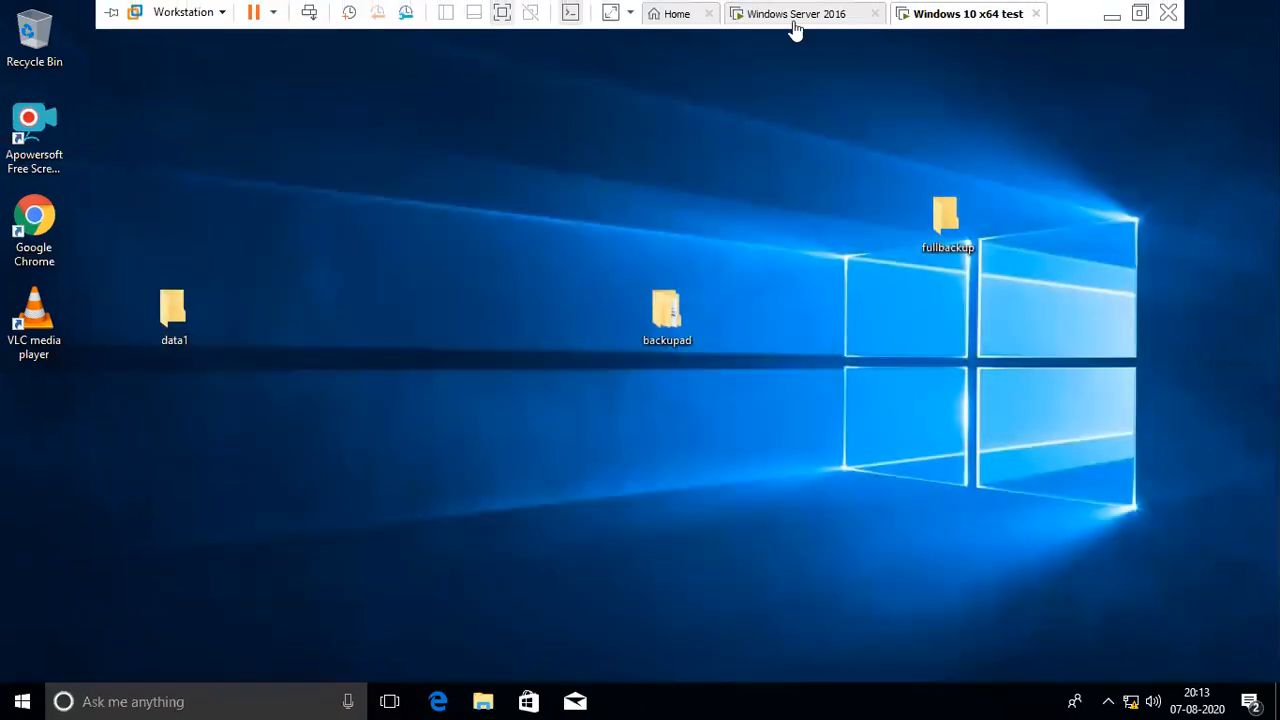
Switch back to the Windows Server 2016 virtual machine and connect to the shared folders at \\10.0.0.55.
click(795, 20)
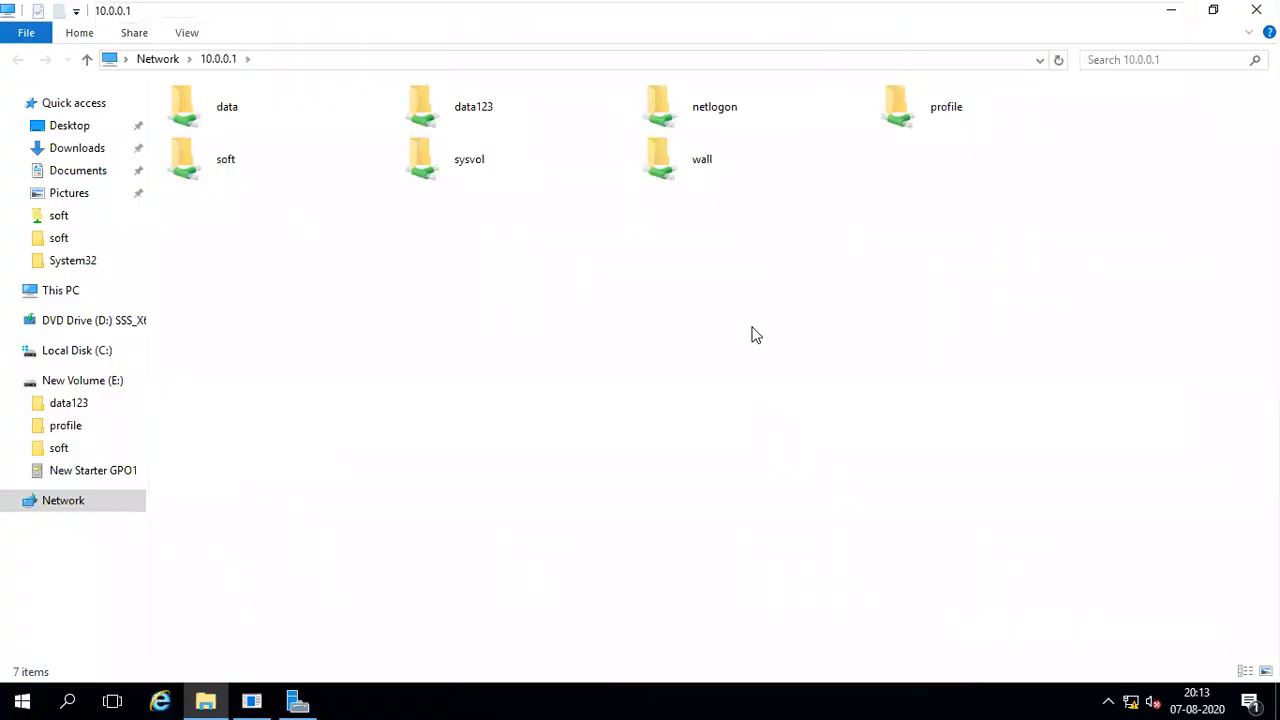
key(super+r)
click(208, 561)
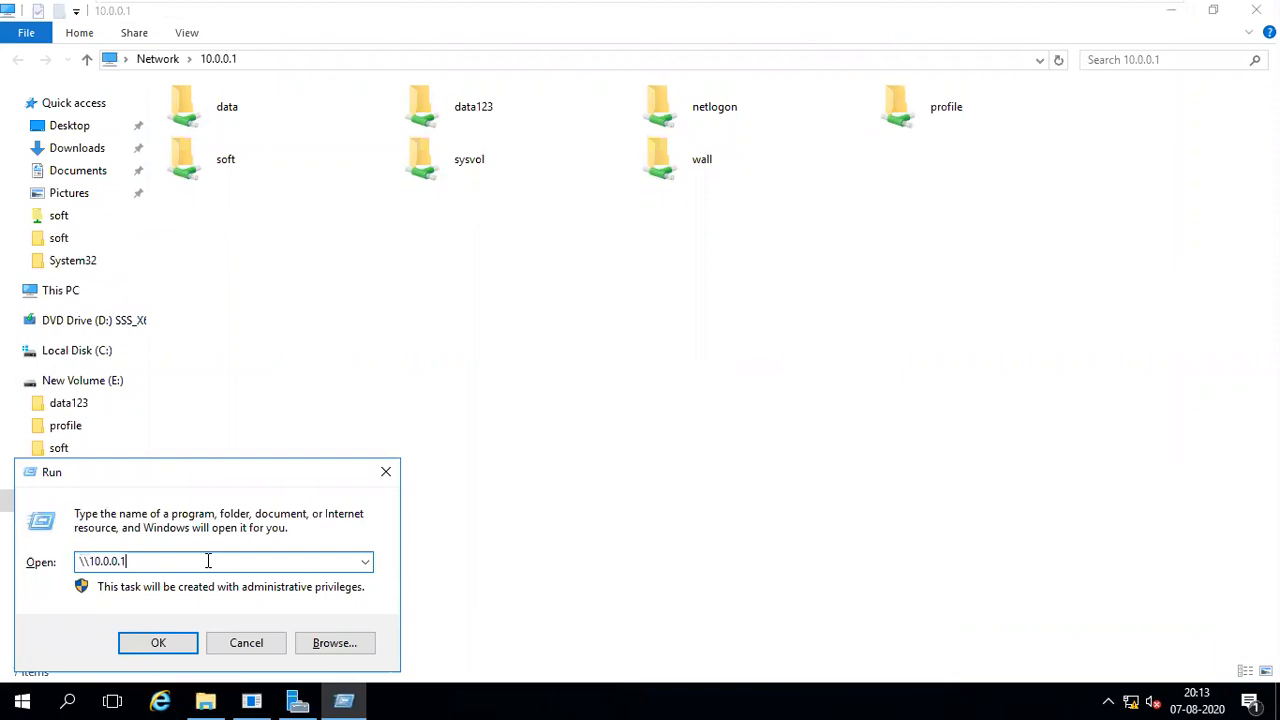
key(BackSpace)
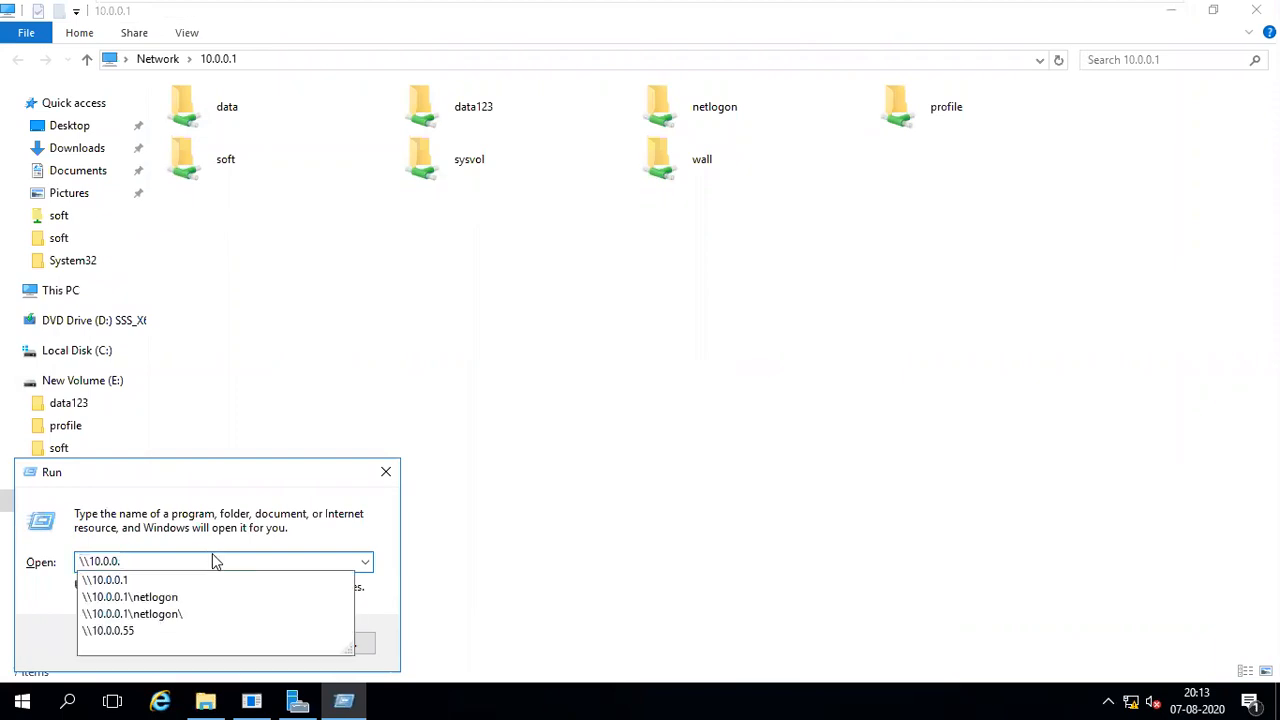
text(55)
key(Return)
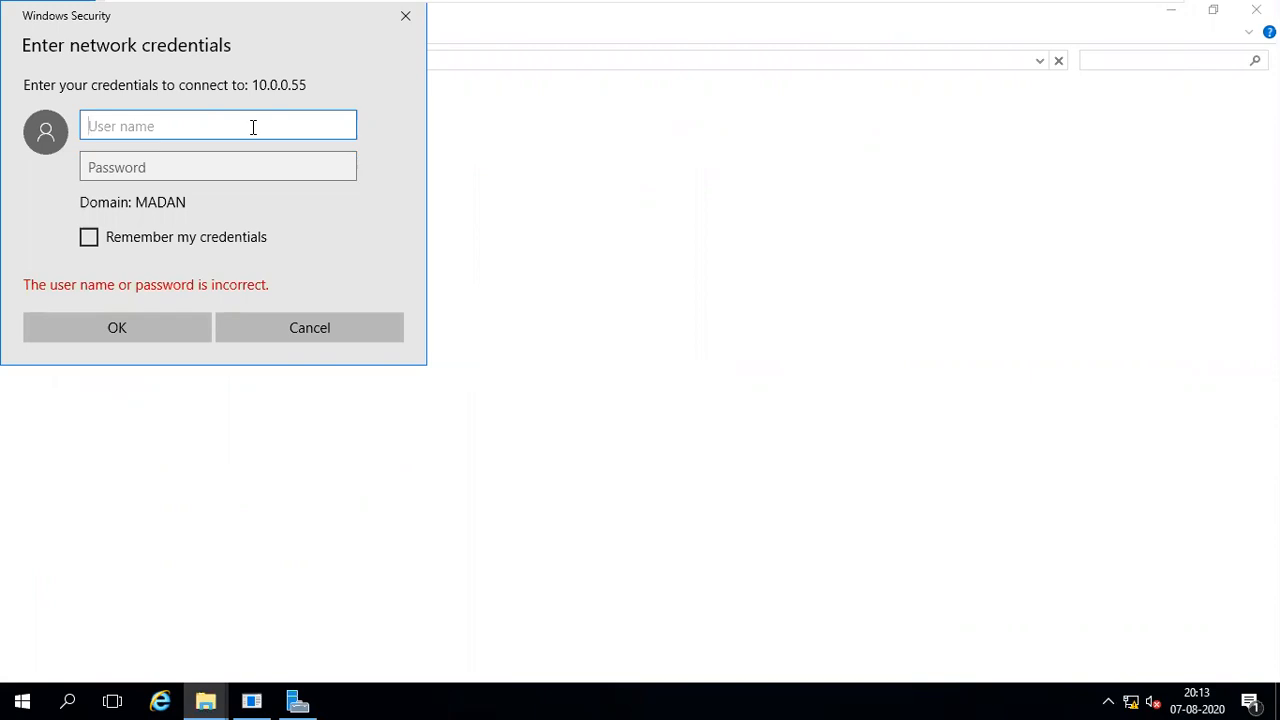
Sign in to 10.0.0.55 with the user name administrator and the account password.
text(admini)
text(strator)
key(Tab)
text(***)
click(117, 327)
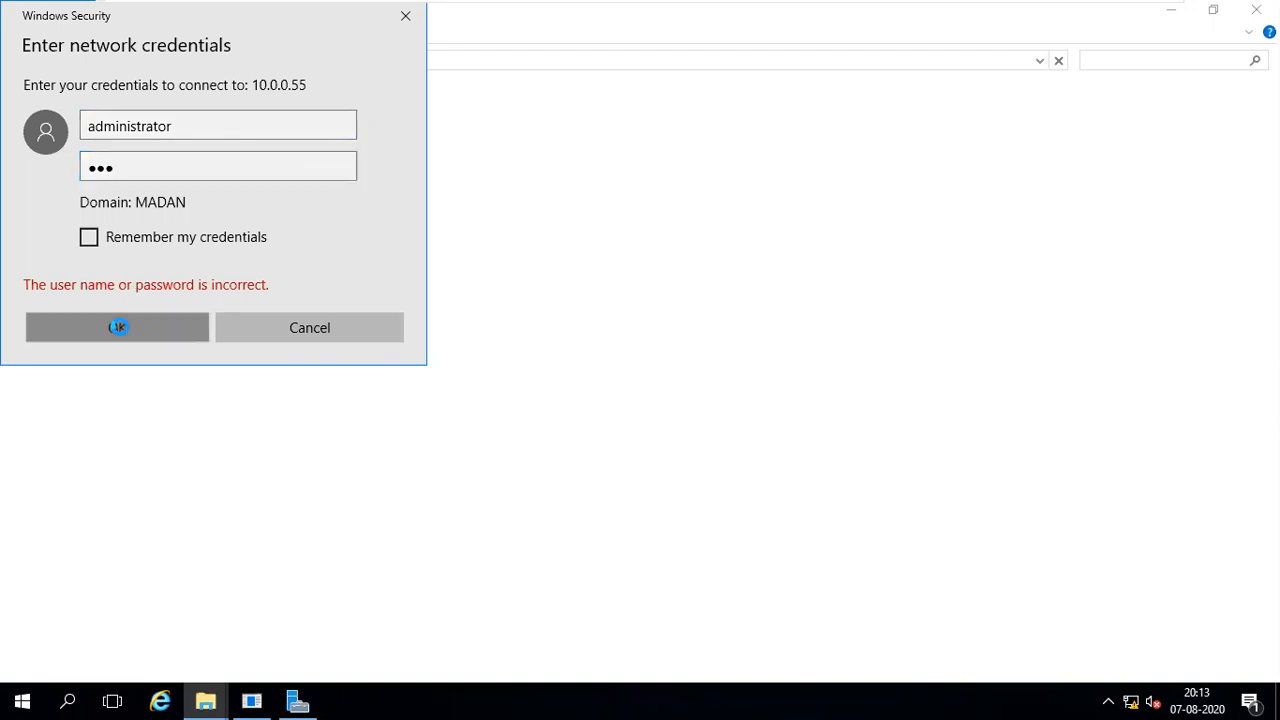
Map the fullbackup share as network drive Y: with reconnection at sign-in.
click(921, 130)
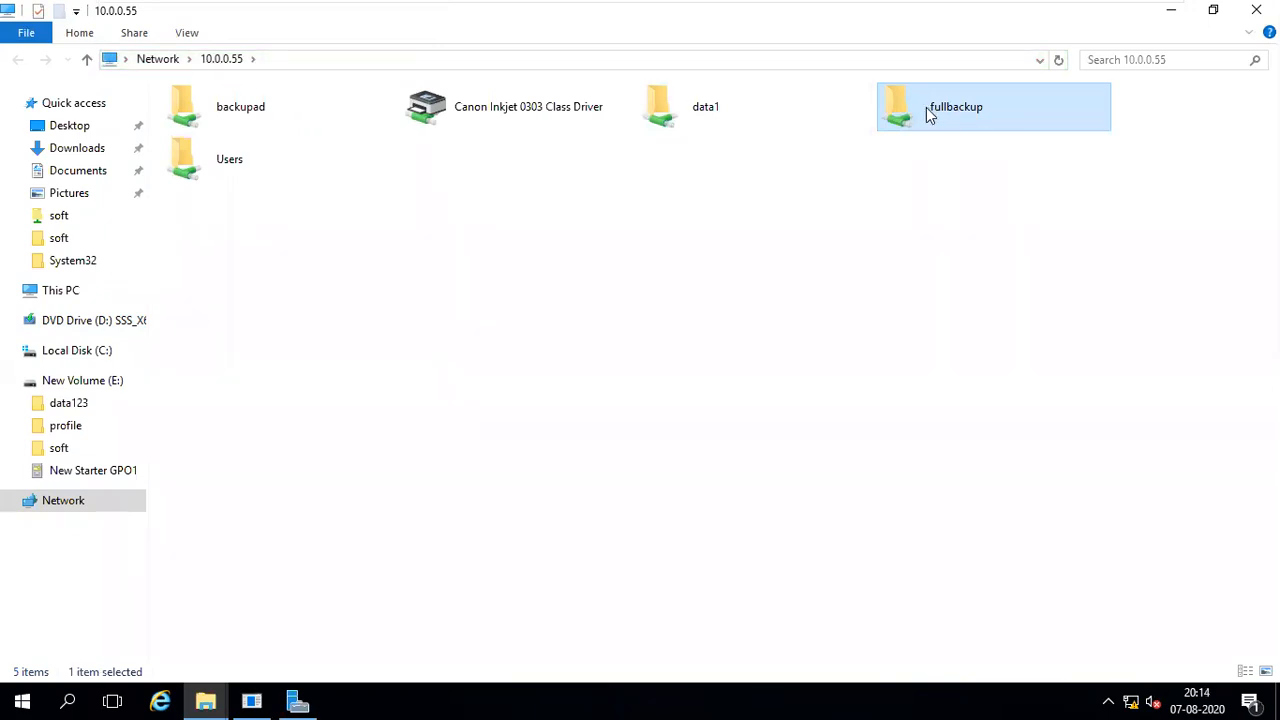
right_click(926, 115)
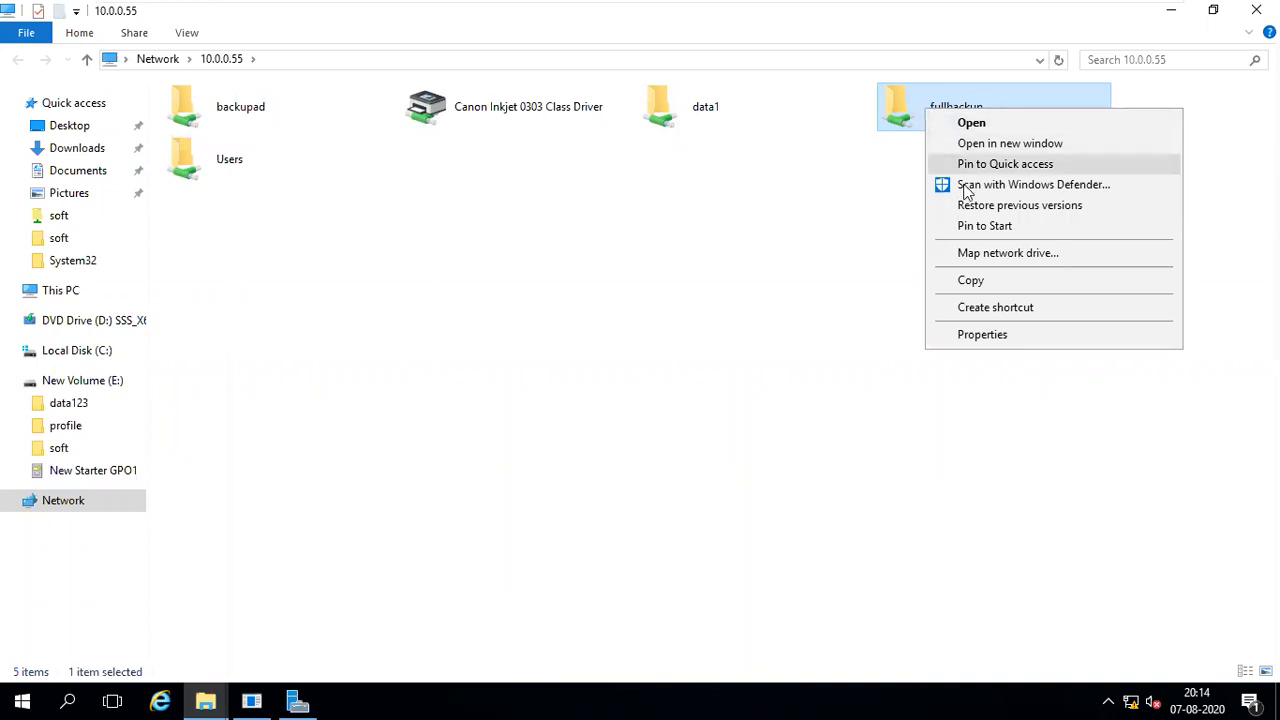
click(963, 256)
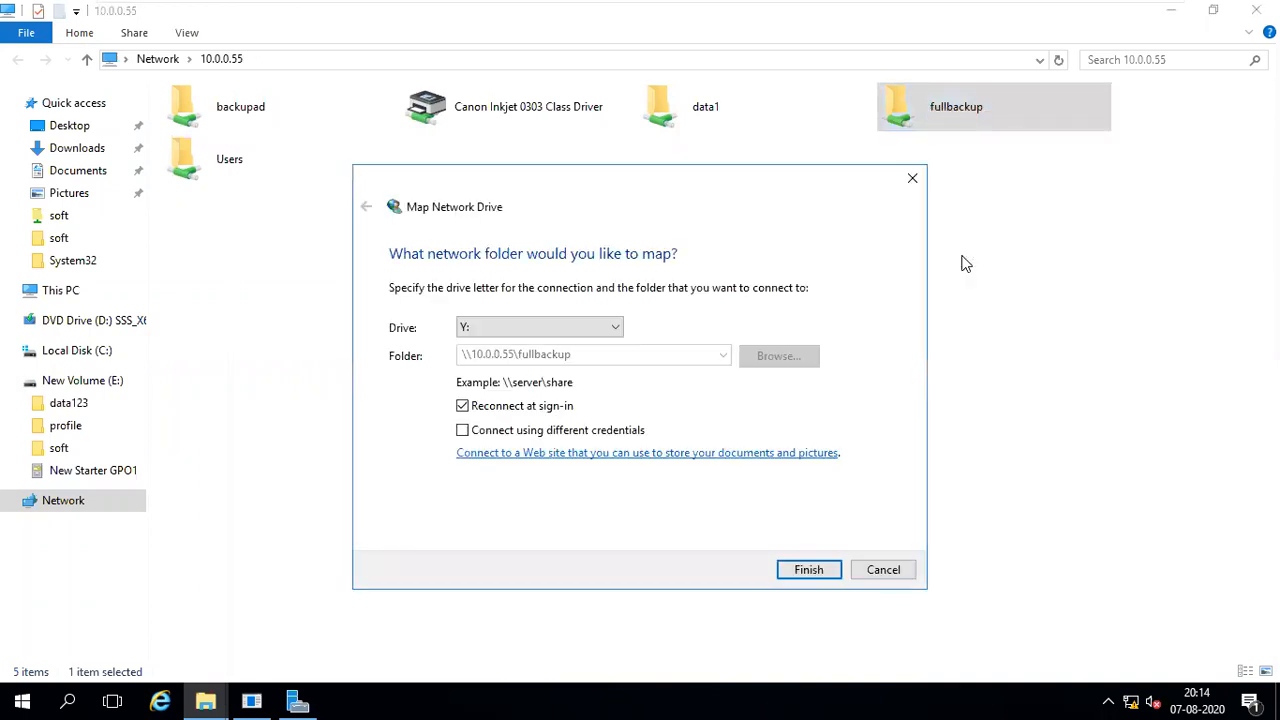
click(806, 570)
Show the network locations in This PC and disconnect the backupad network drive (Z:).
click(90, 290)
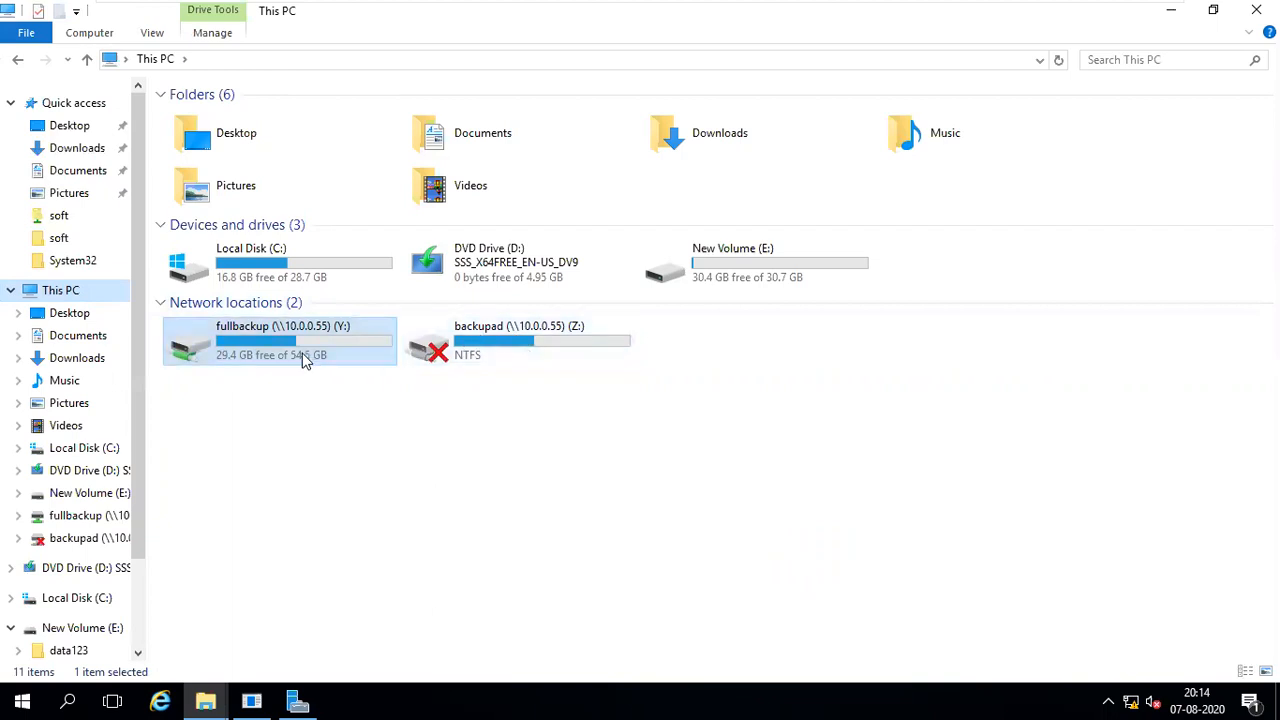
click(494, 352)
click(283, 345)
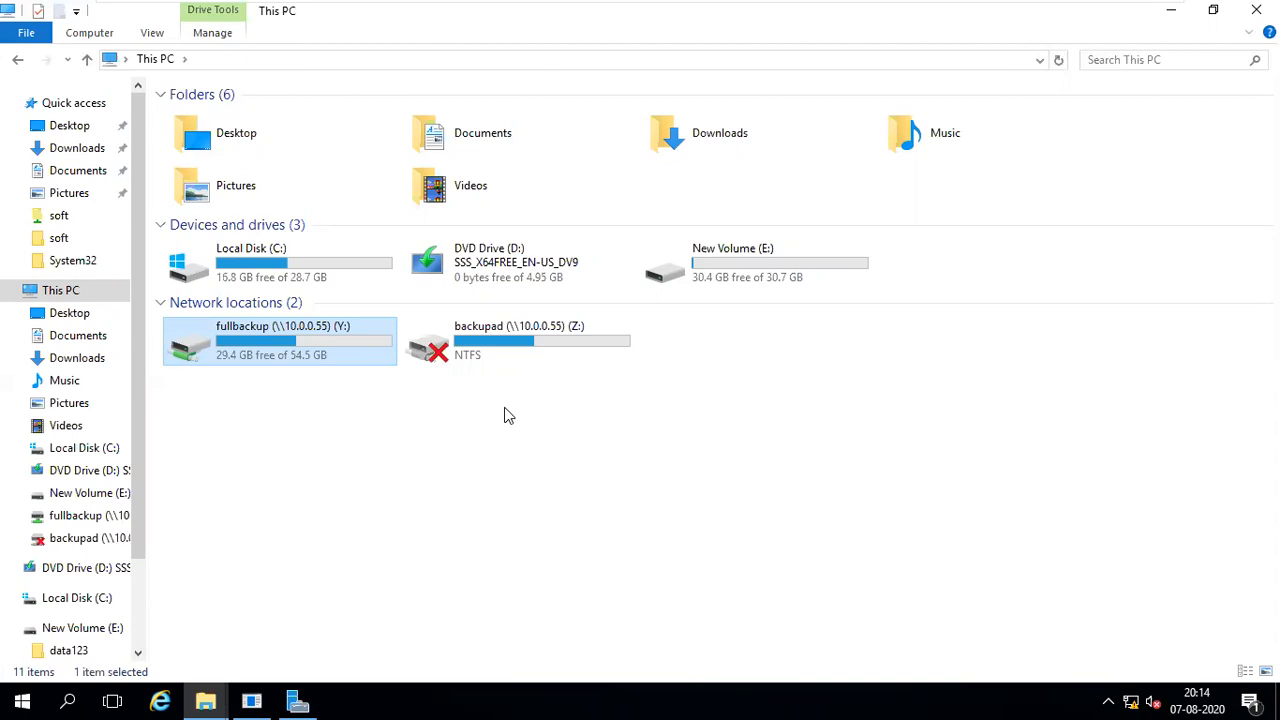
click(489, 339)
right_click(489, 339)
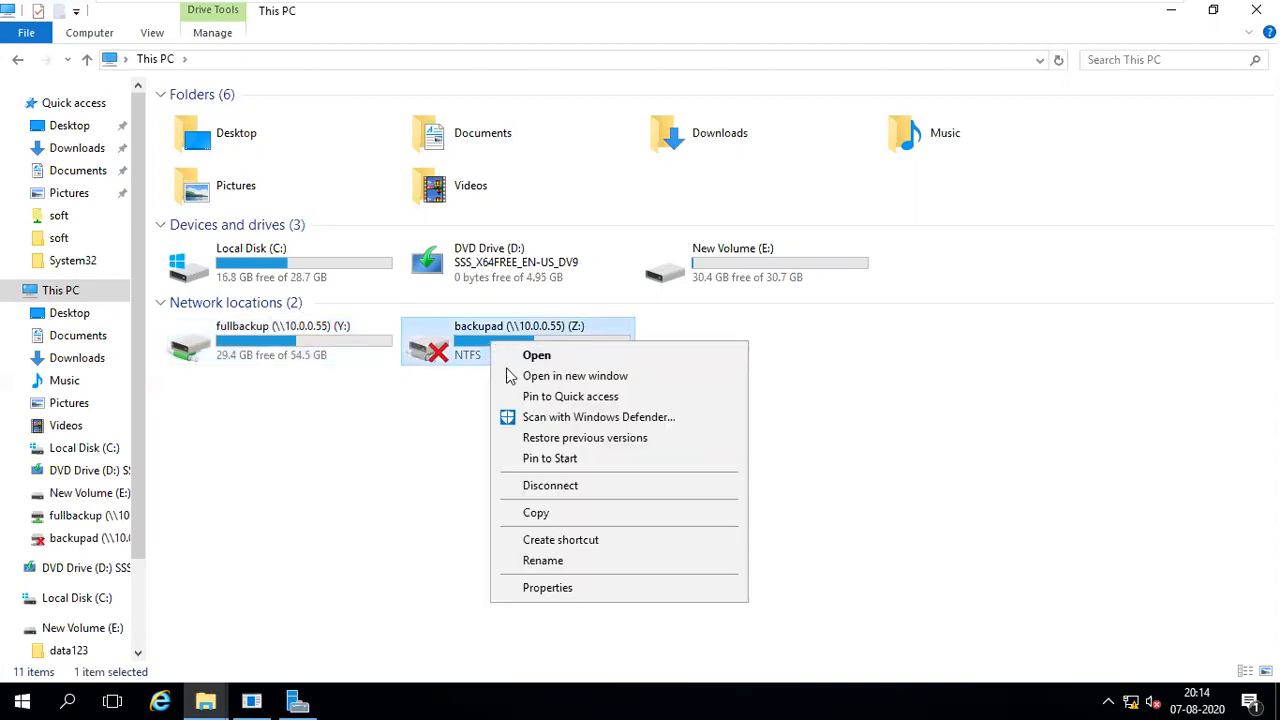
click(550, 486)
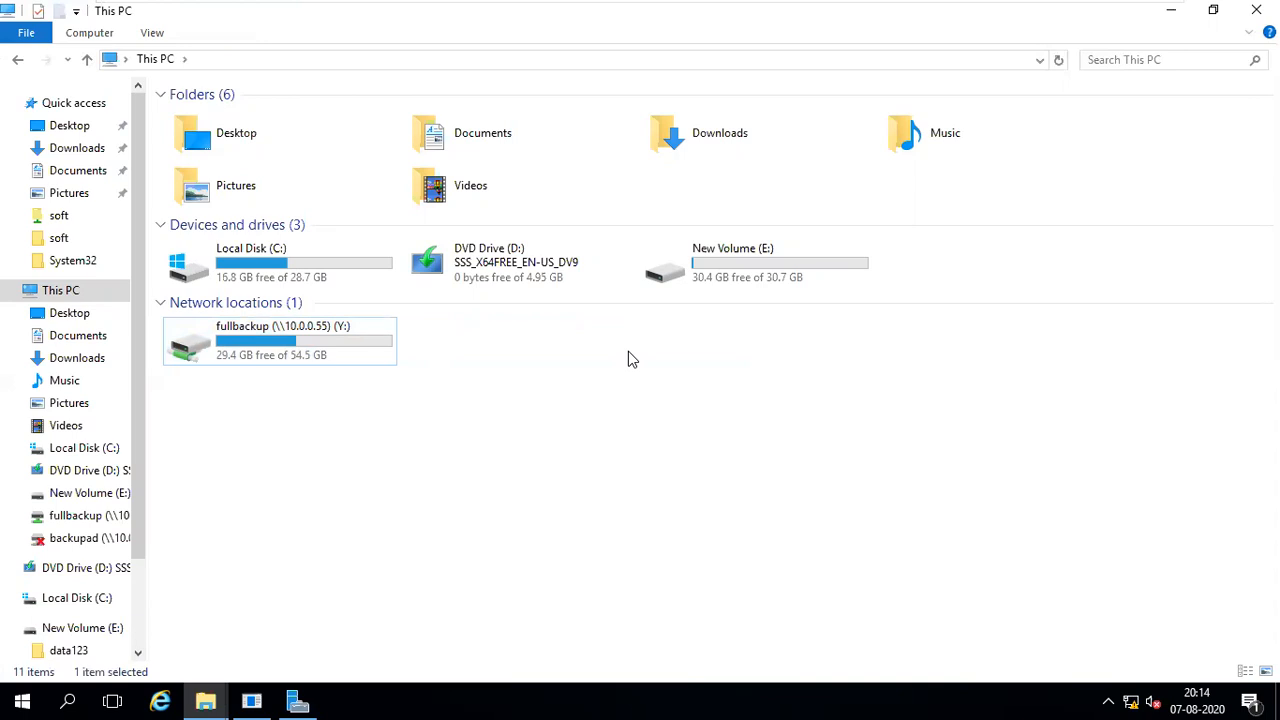
Check the total size of all files and folders on New Volume (E:) in their properties.
double_click(766, 286)
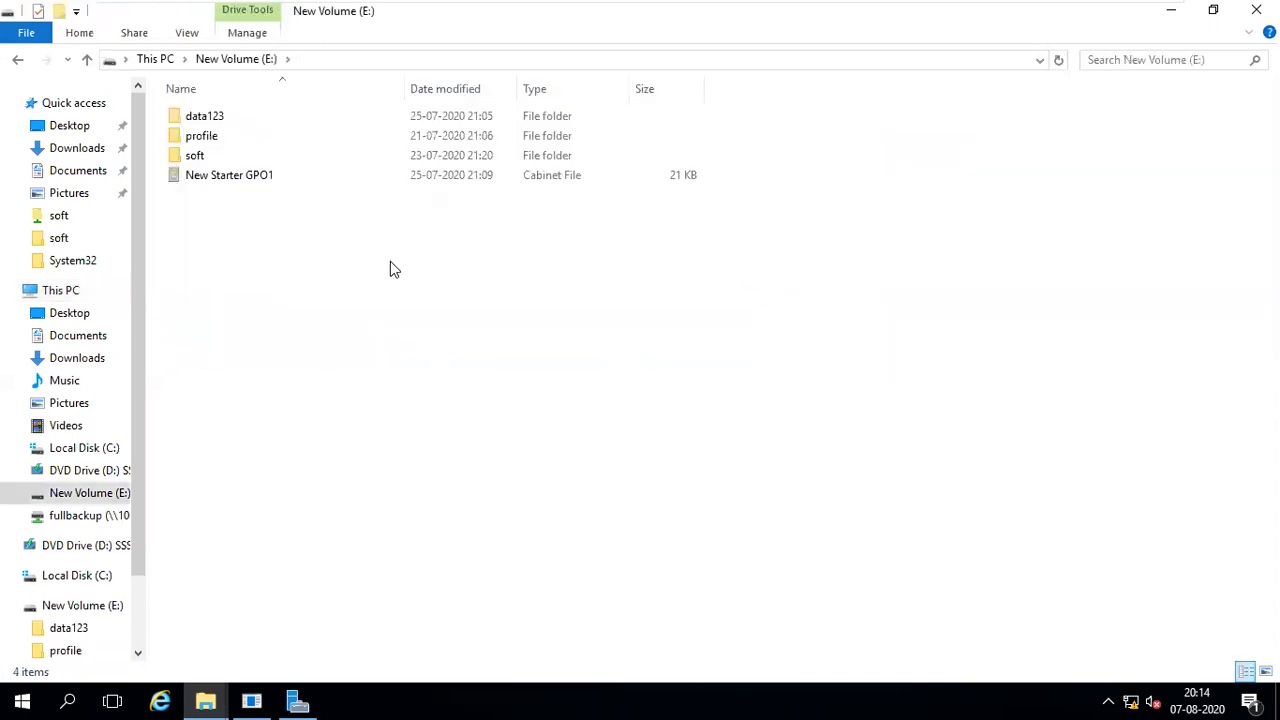
drag(373, 282, 330, 113)
right_click(332, 150)
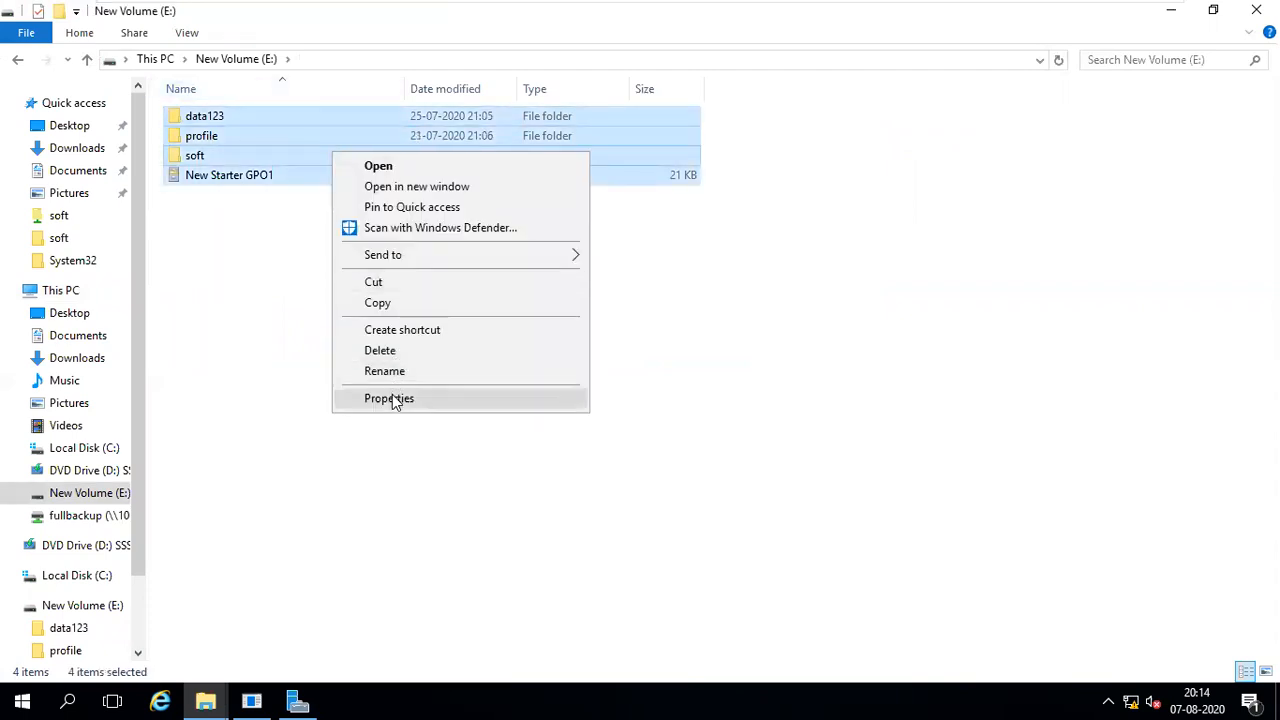
click(390, 398)
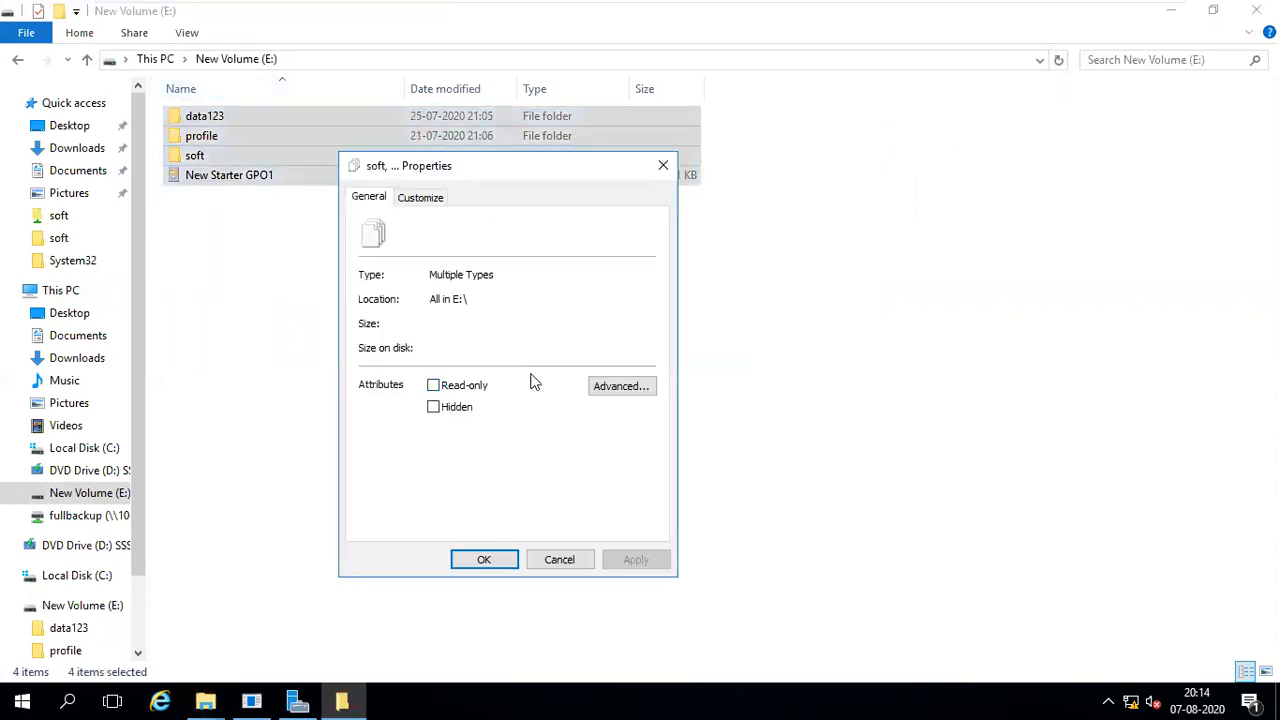
click(475, 567)
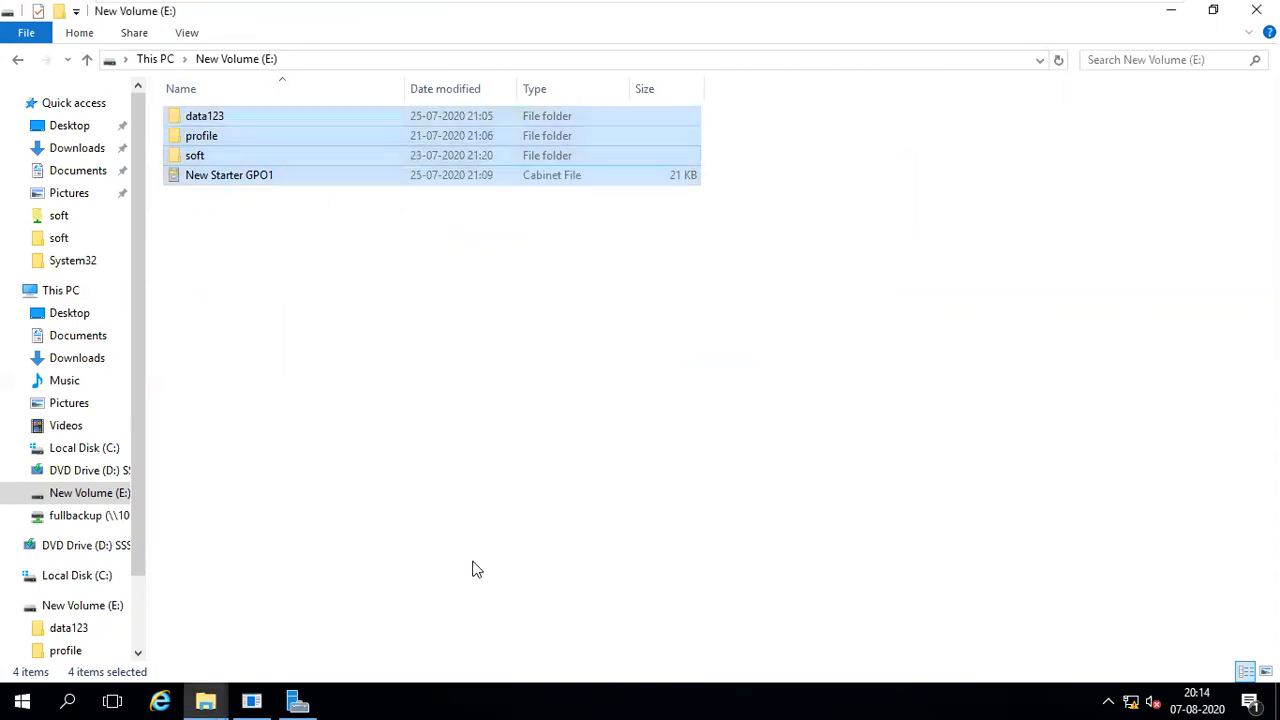
Return to This PC and check the used and free space of Local Disk (C:) in its properties.
click(19, 64)
click(293, 275)
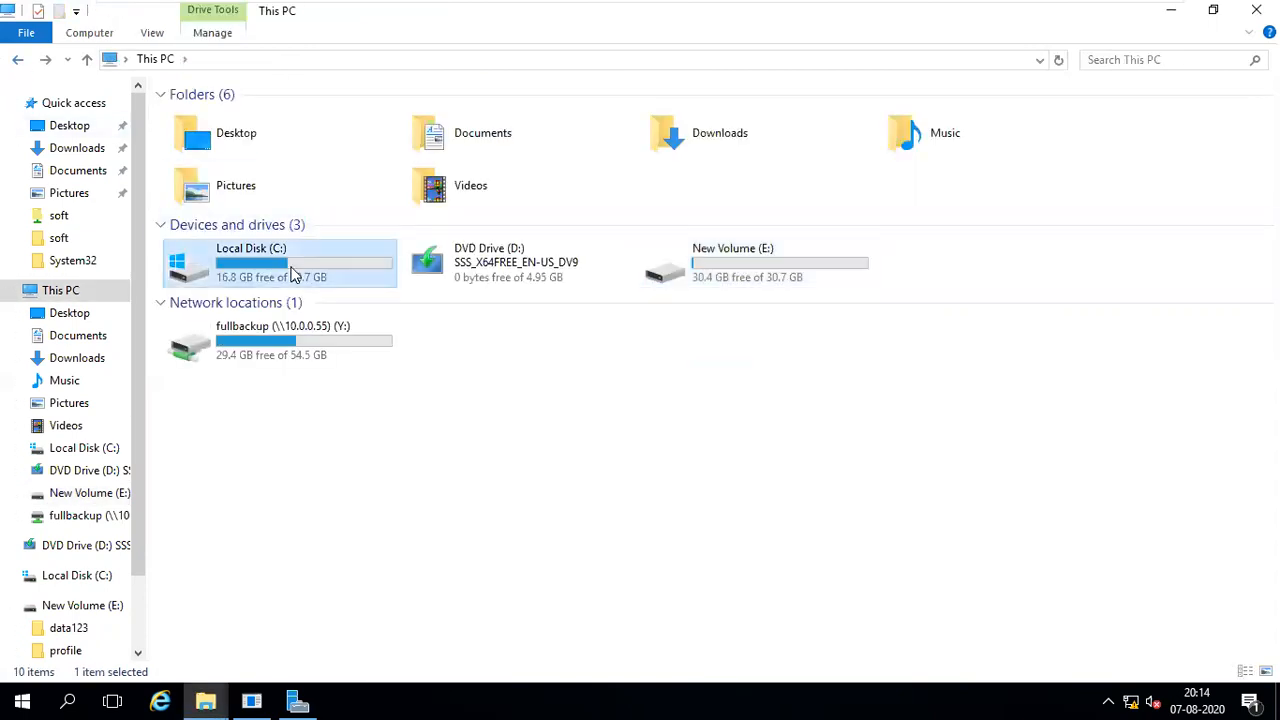
right_click(291, 267)
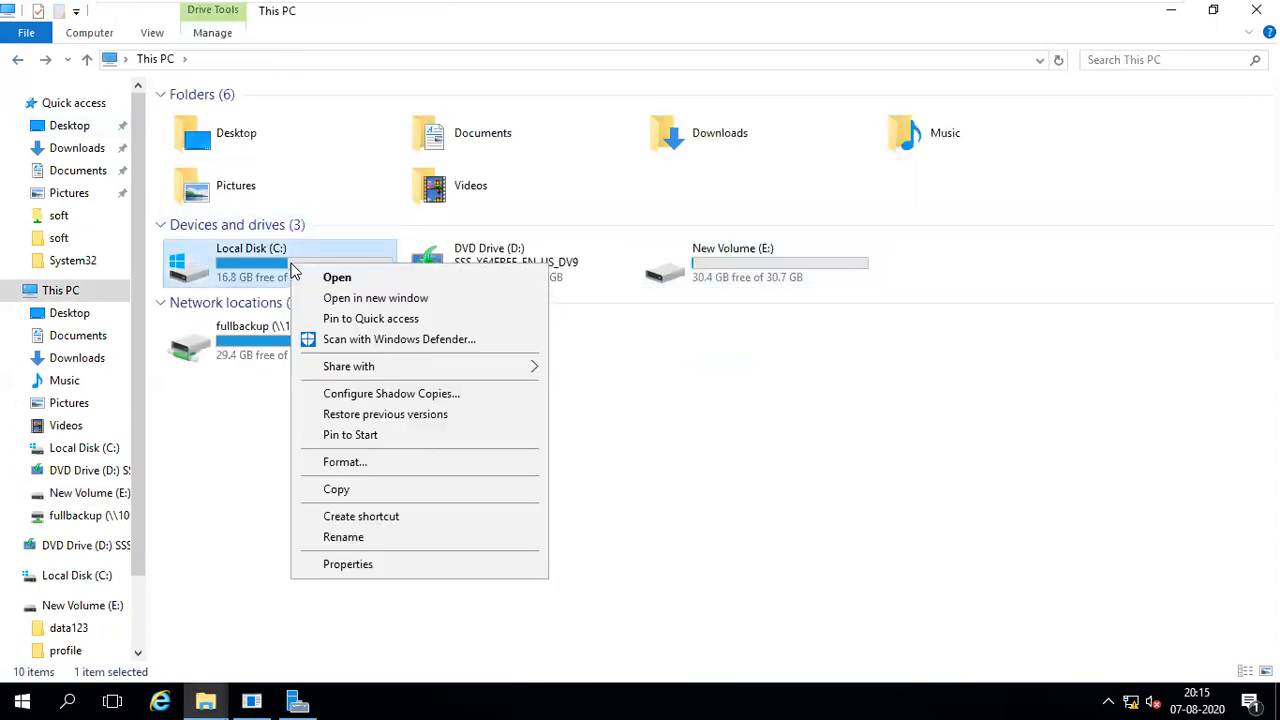
click(368, 566)
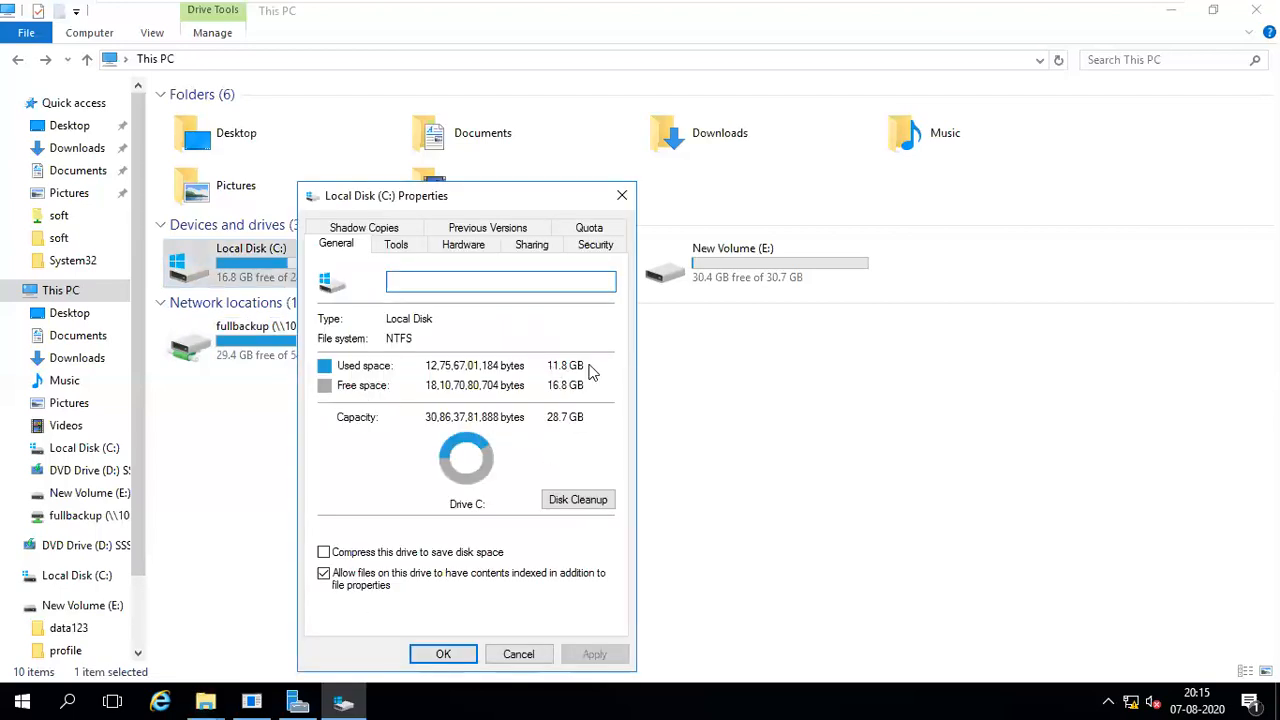
click(622, 195)
click(431, 466)
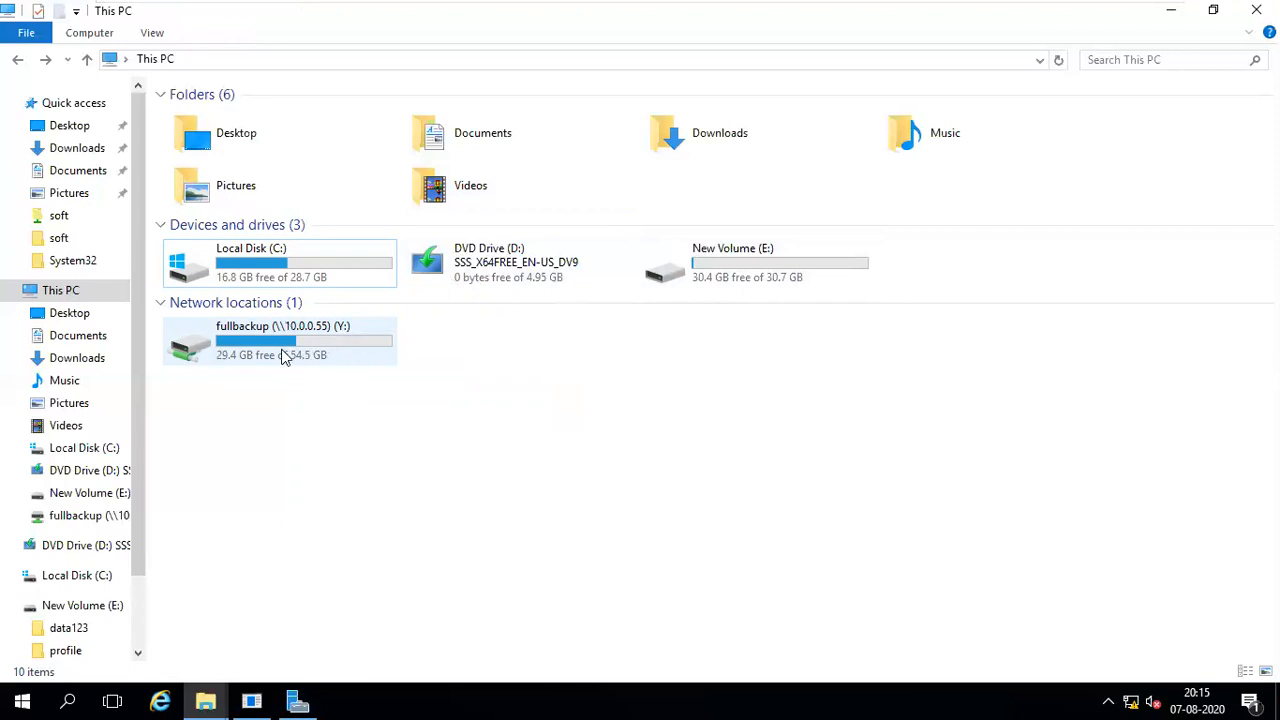
View the fullbackup folder on the Windows 10 x64 test virtual machine and return to the Windows Server 2016 virtual machine.
click(965, 14)
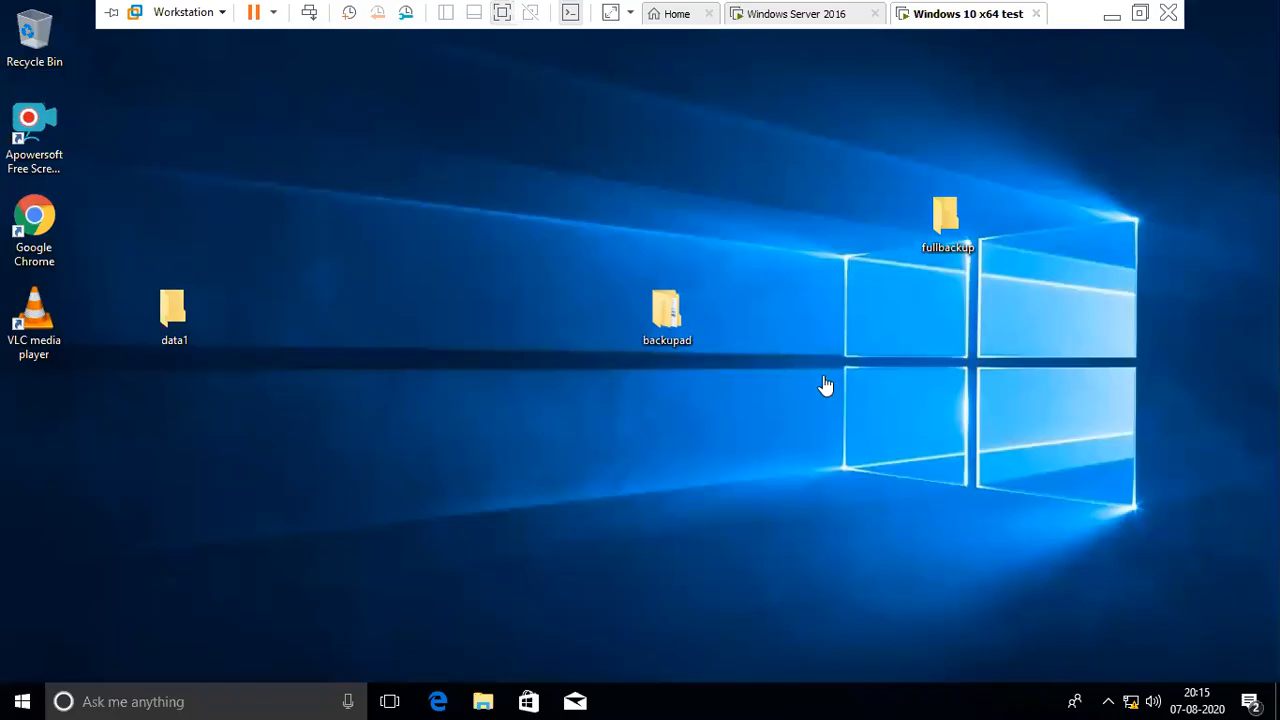
click(780, 12)
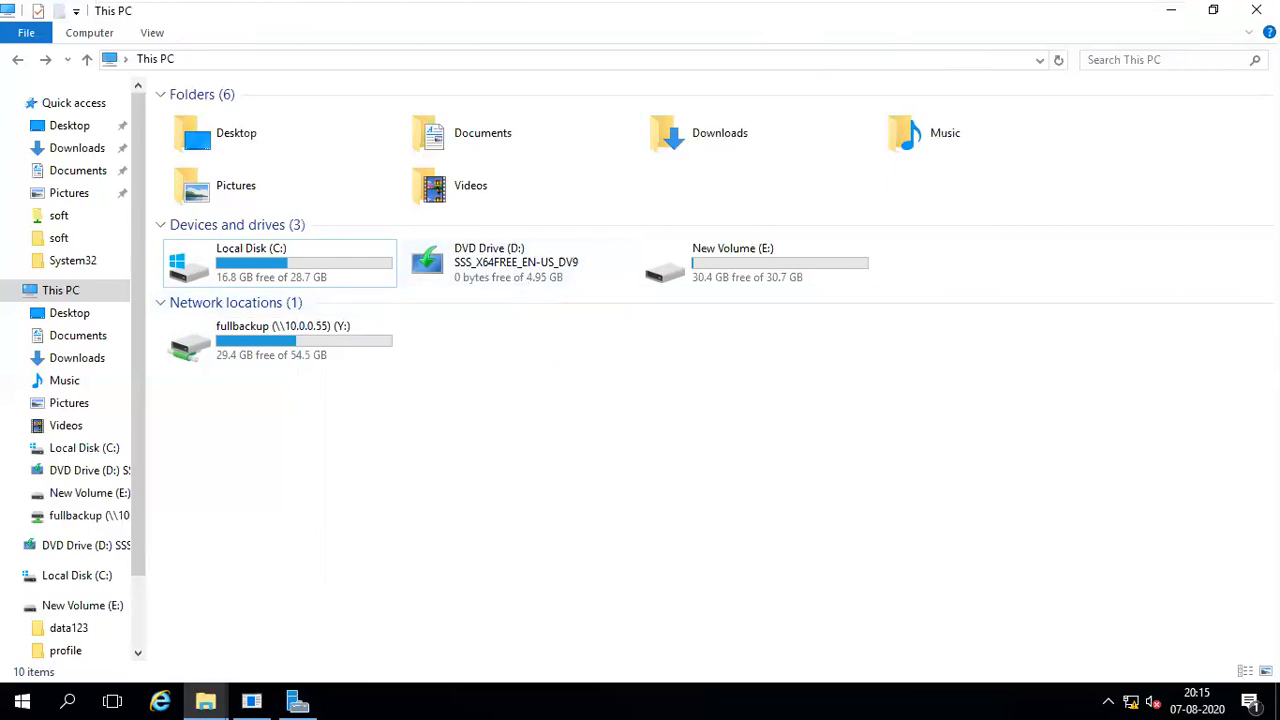
Eject the disc from DVD Drive (D:) in This PC.
click(497, 265)
right_click(497, 265)
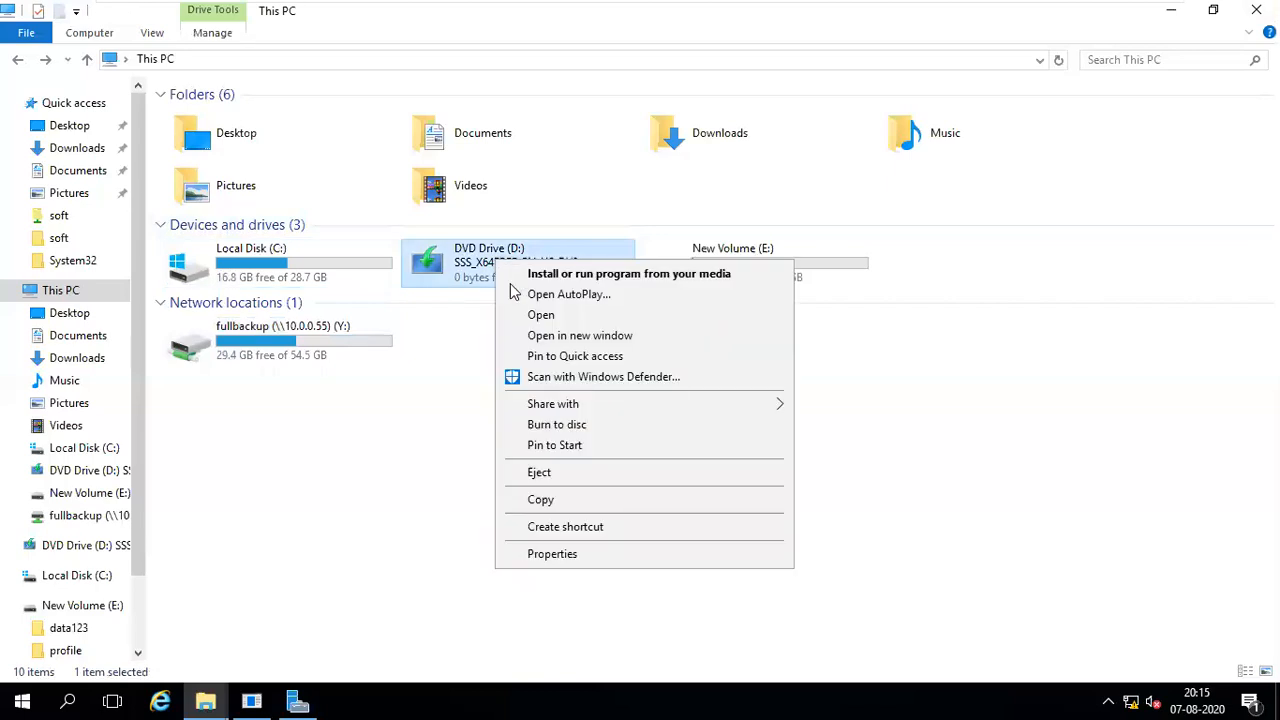
click(696, 482)
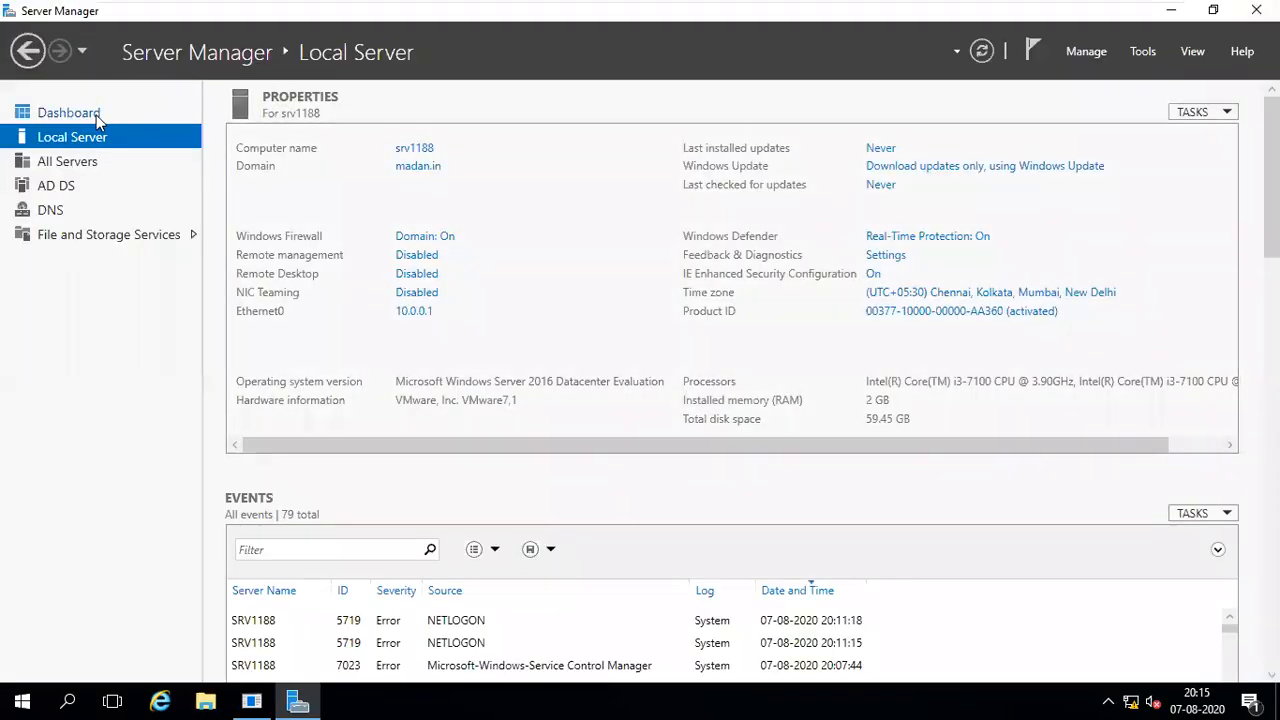
Check in Server Manager's Add Roles and Features Wizard whether the Windows Server Backup feature is installed on the local server, and cancel the wizard.
click(96, 115)
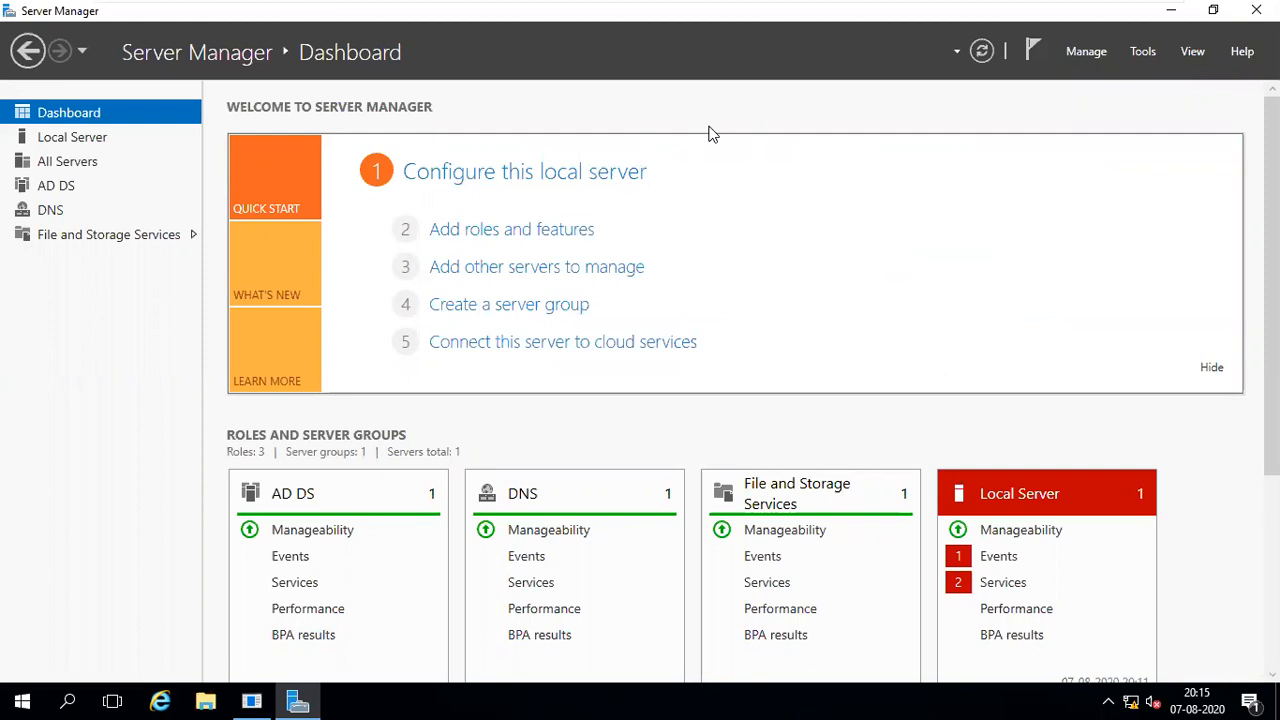
click(511, 236)
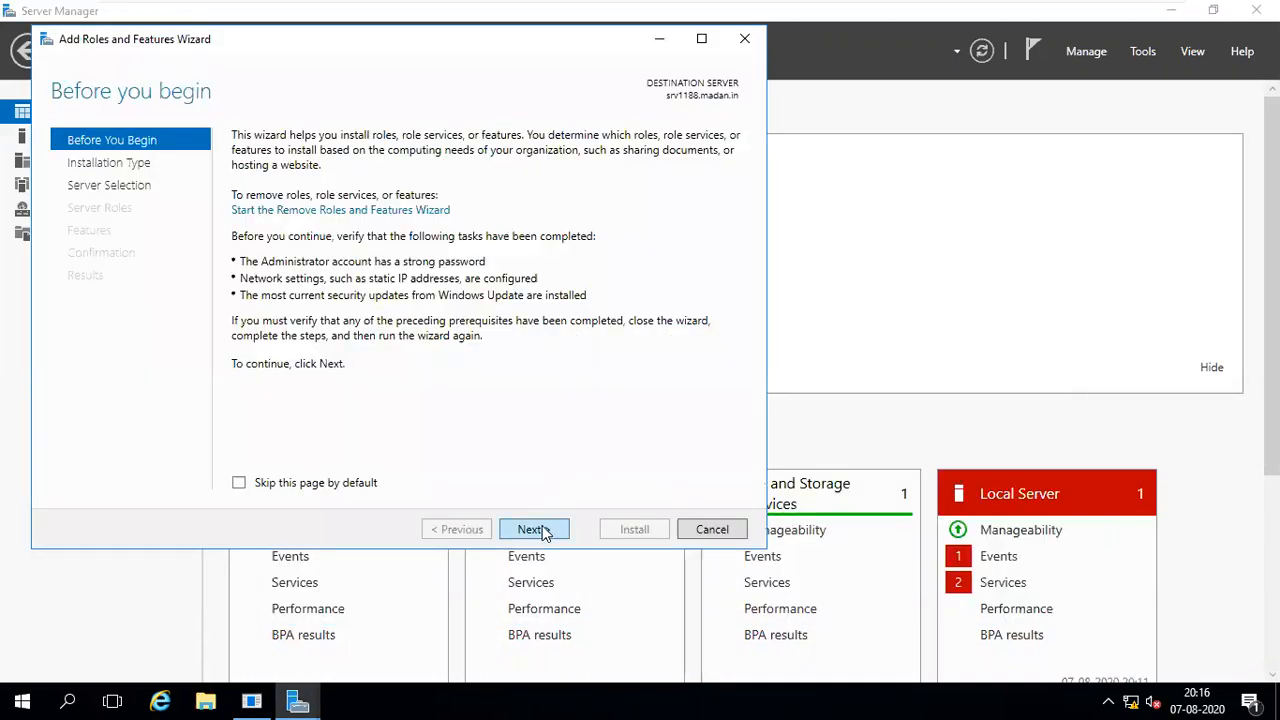
click(545, 533)
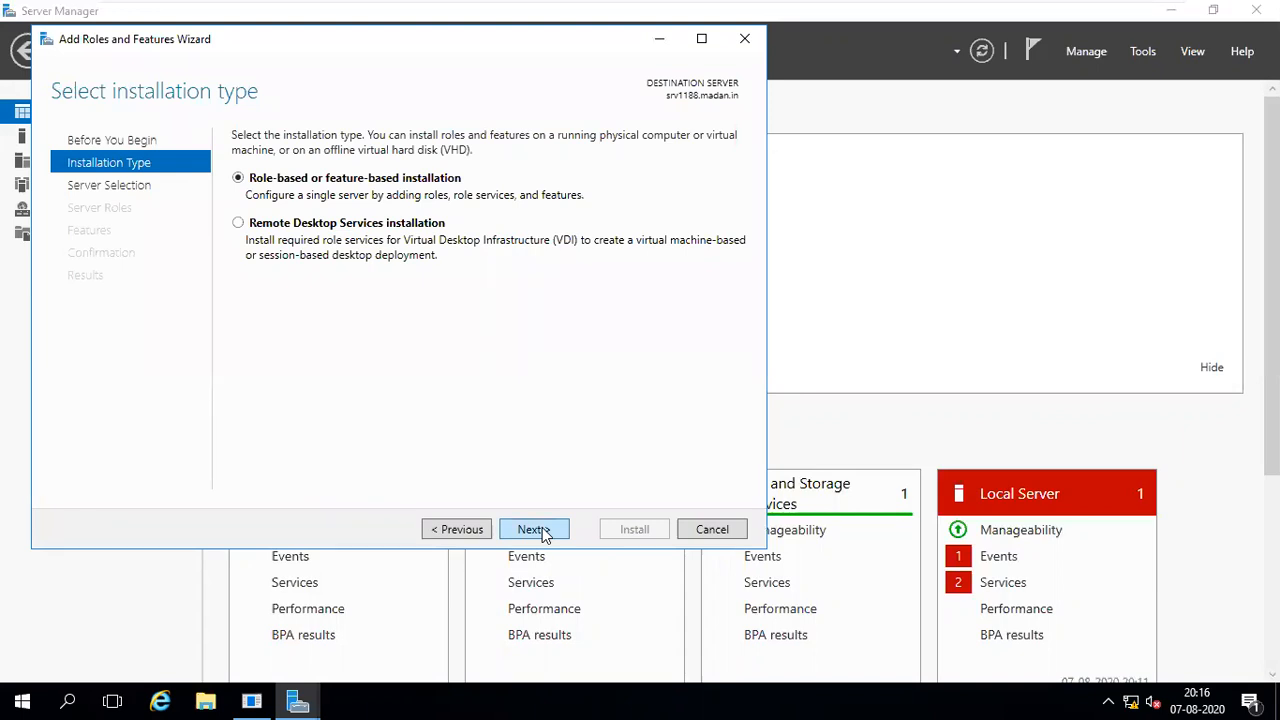
click(545, 533)
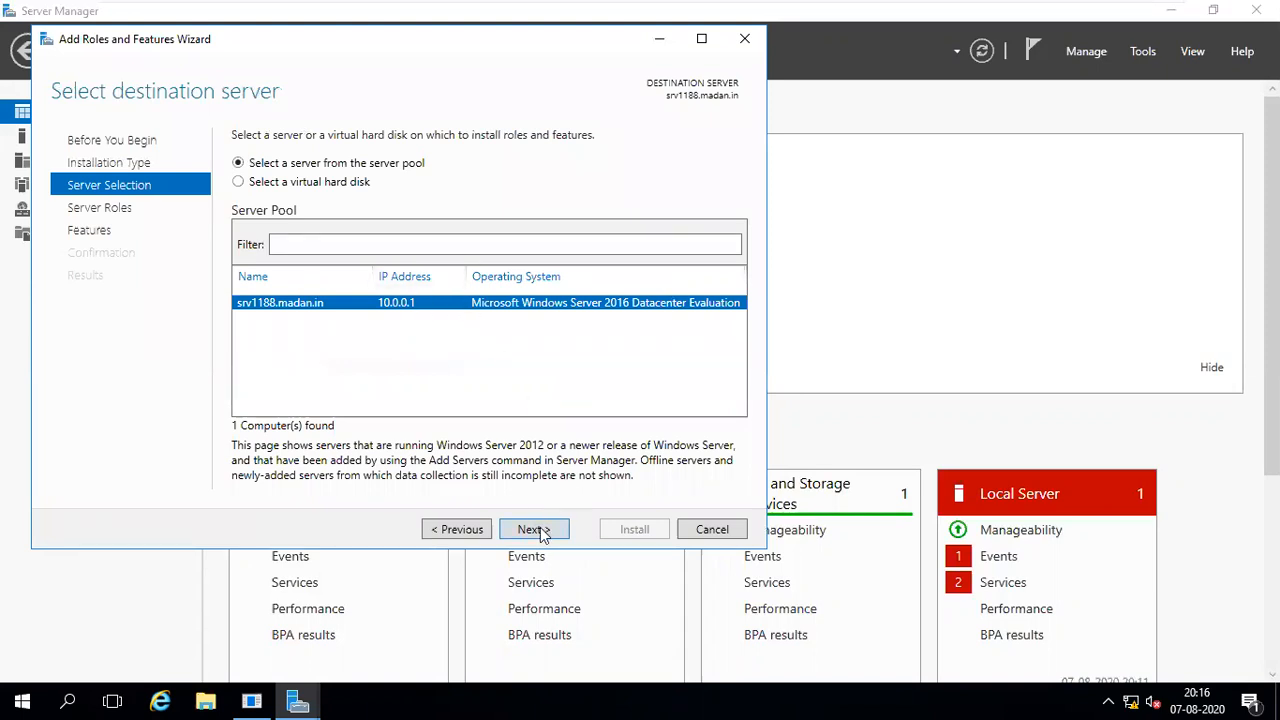
click(541, 533)
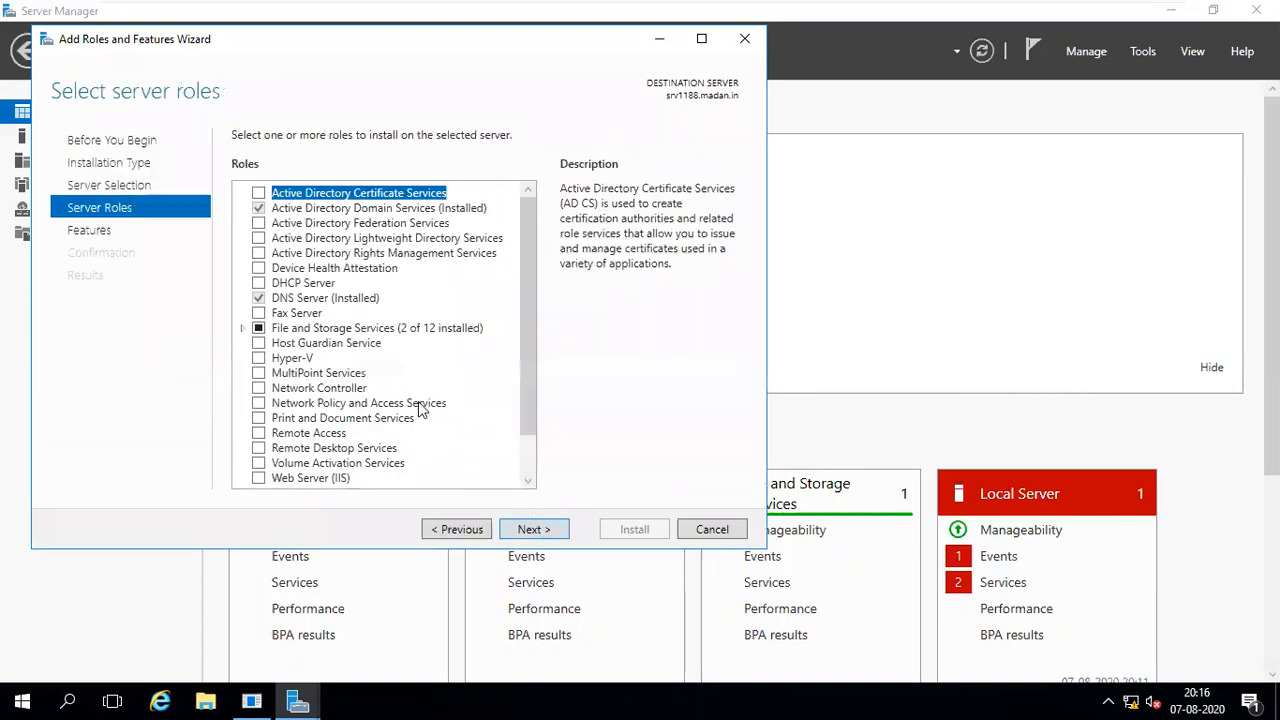
click(533, 529)
drag(519, 241, 517, 420)
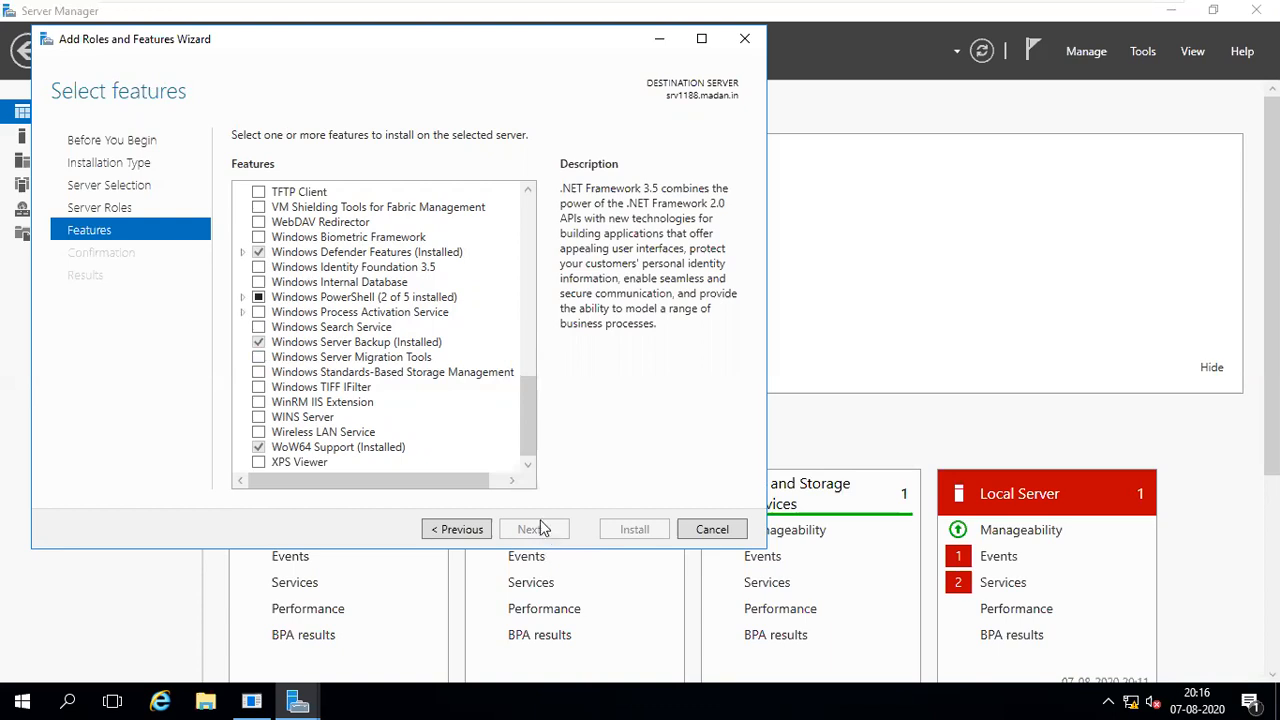
click(710, 531)
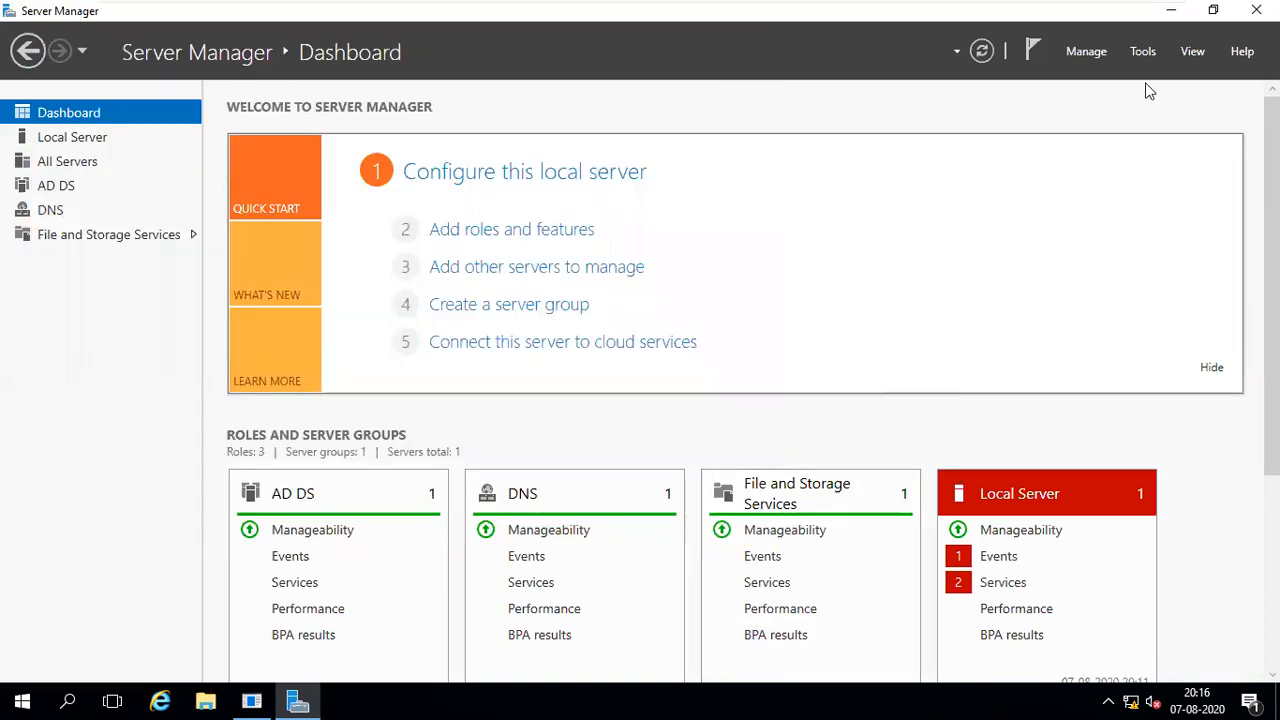
Open the Windows Server Backup tool from Server Manager.
click(1143, 52)
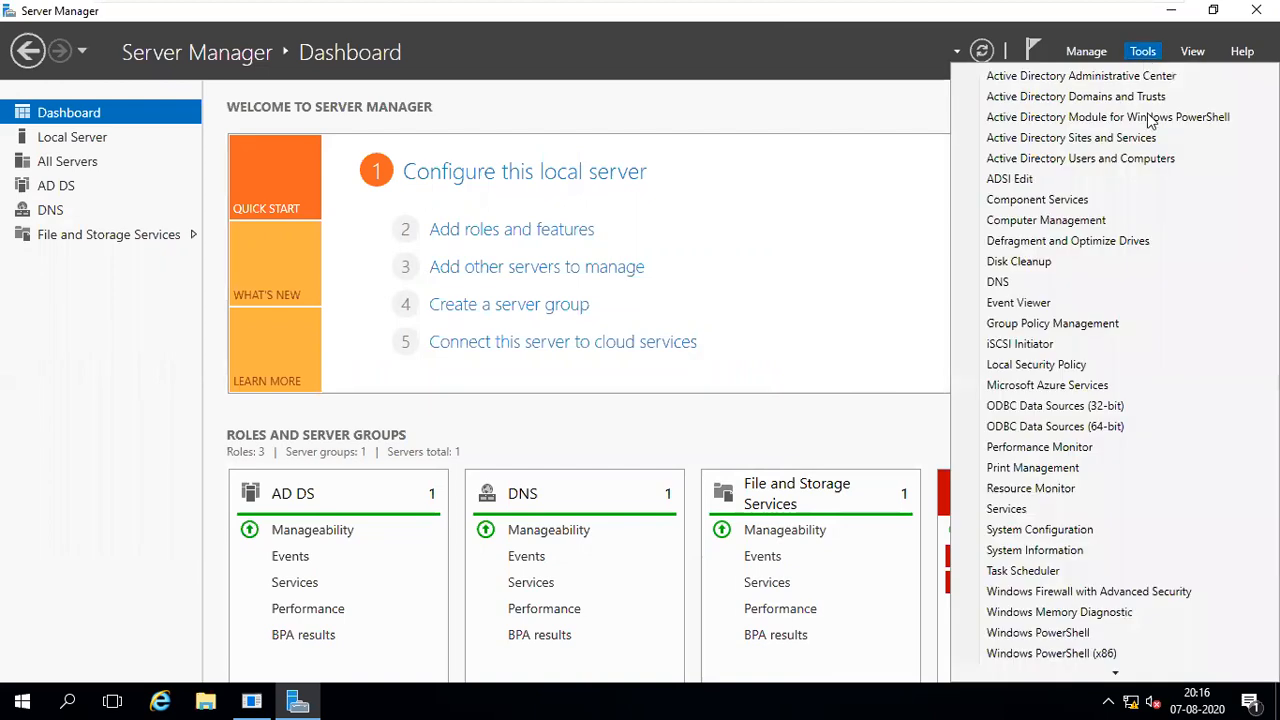
scroll(1095, 548, down, 1)
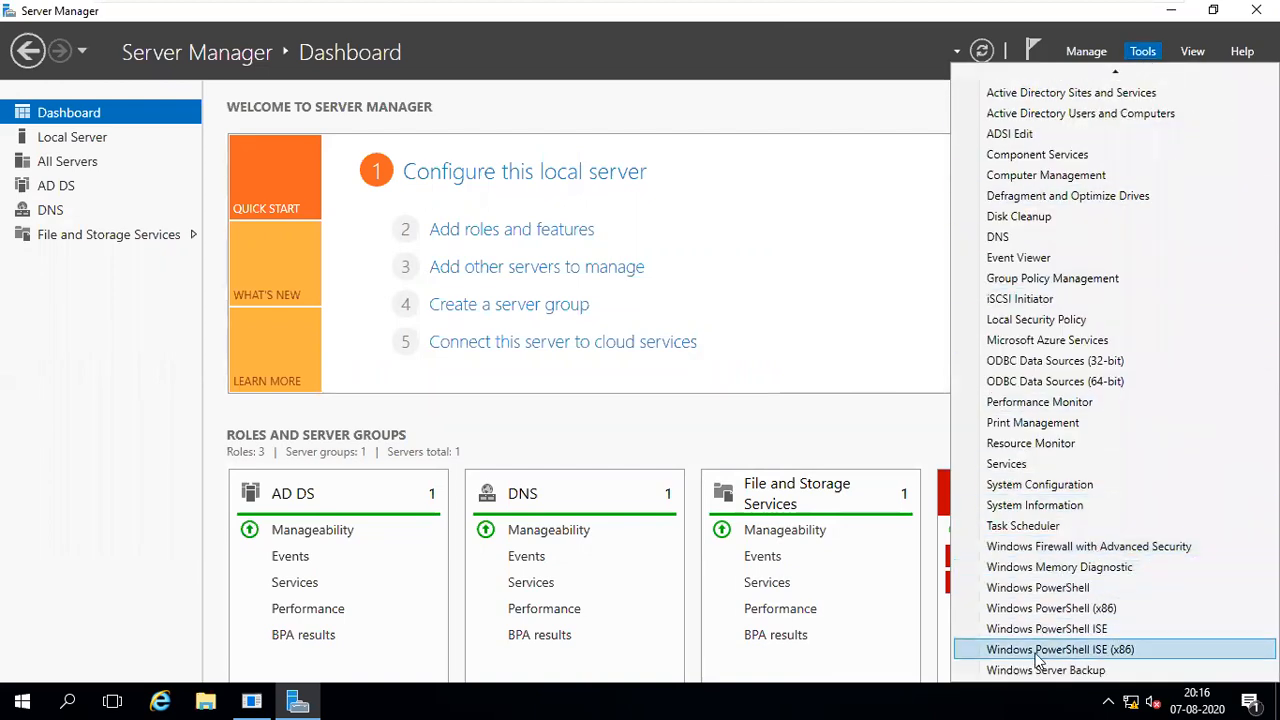
click(1098, 672)
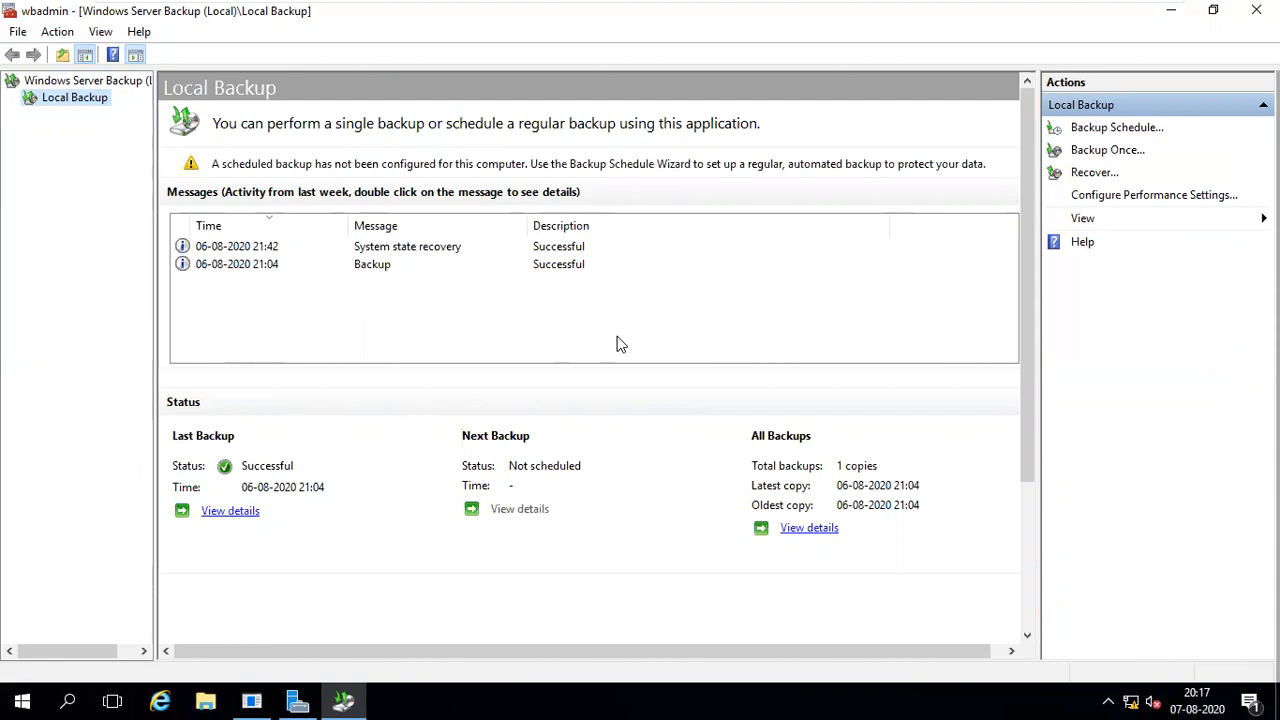
click(1110, 130)
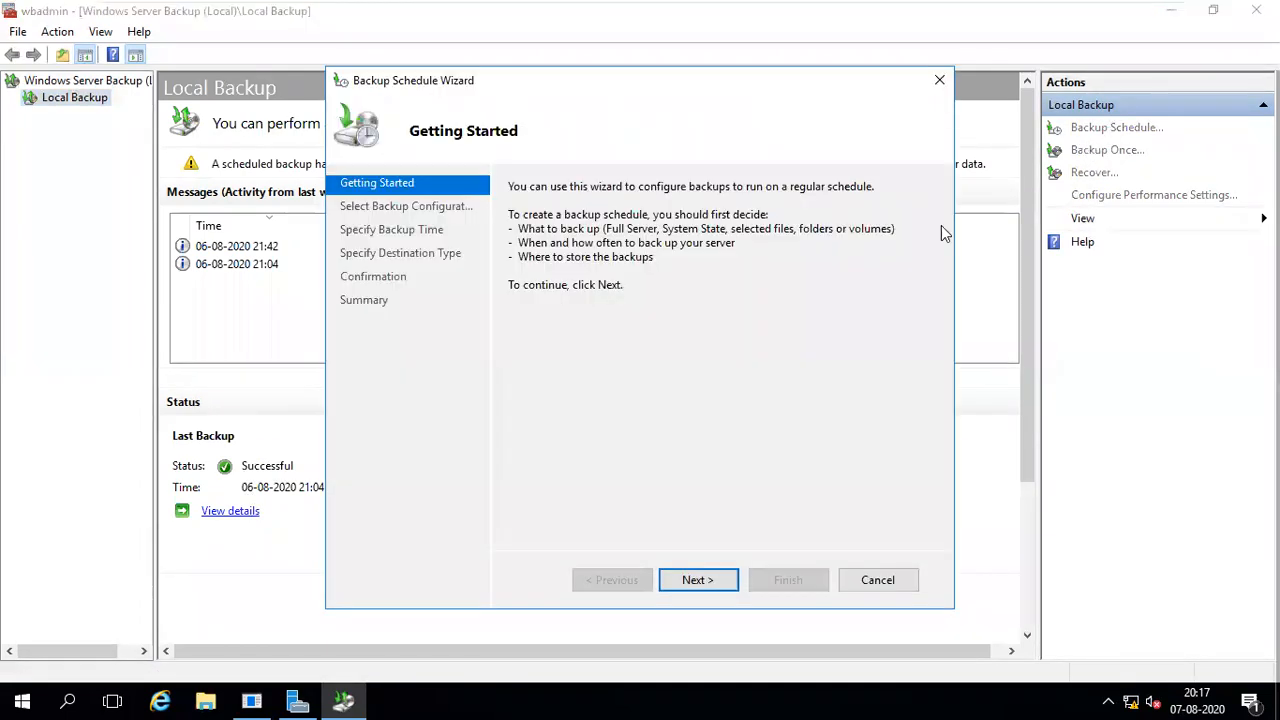
click(720, 583)
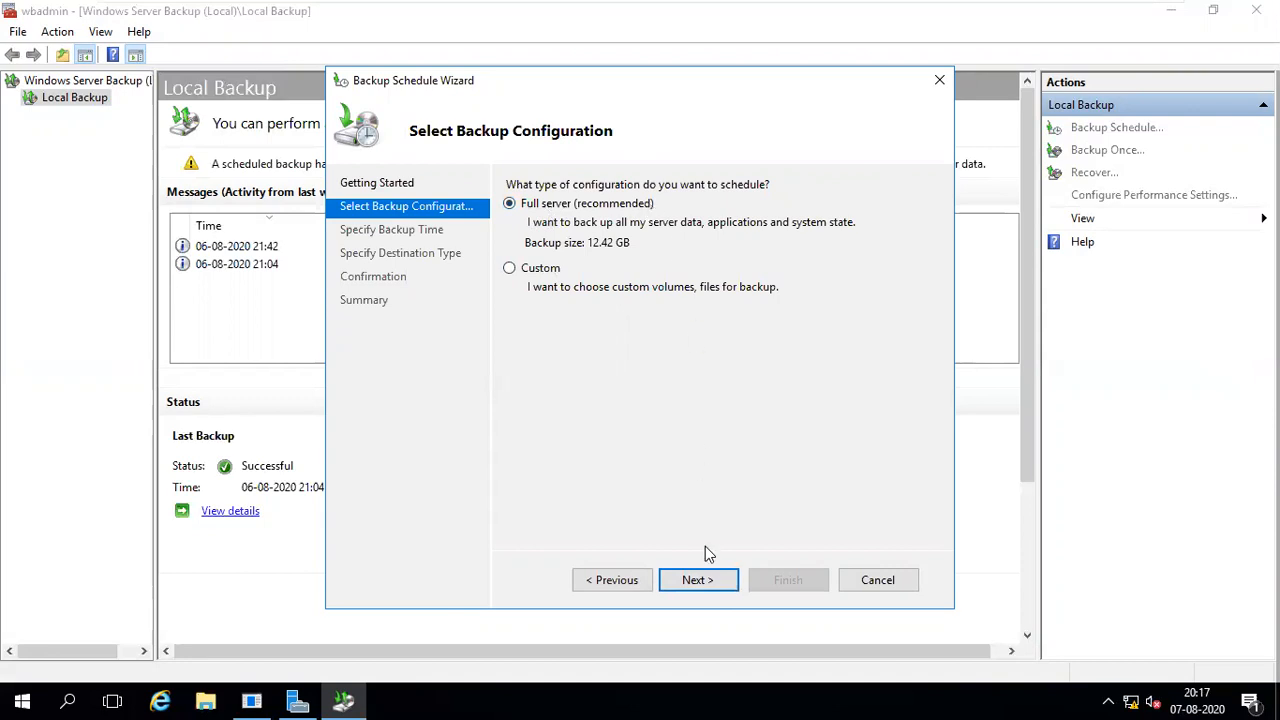
click(702, 581)
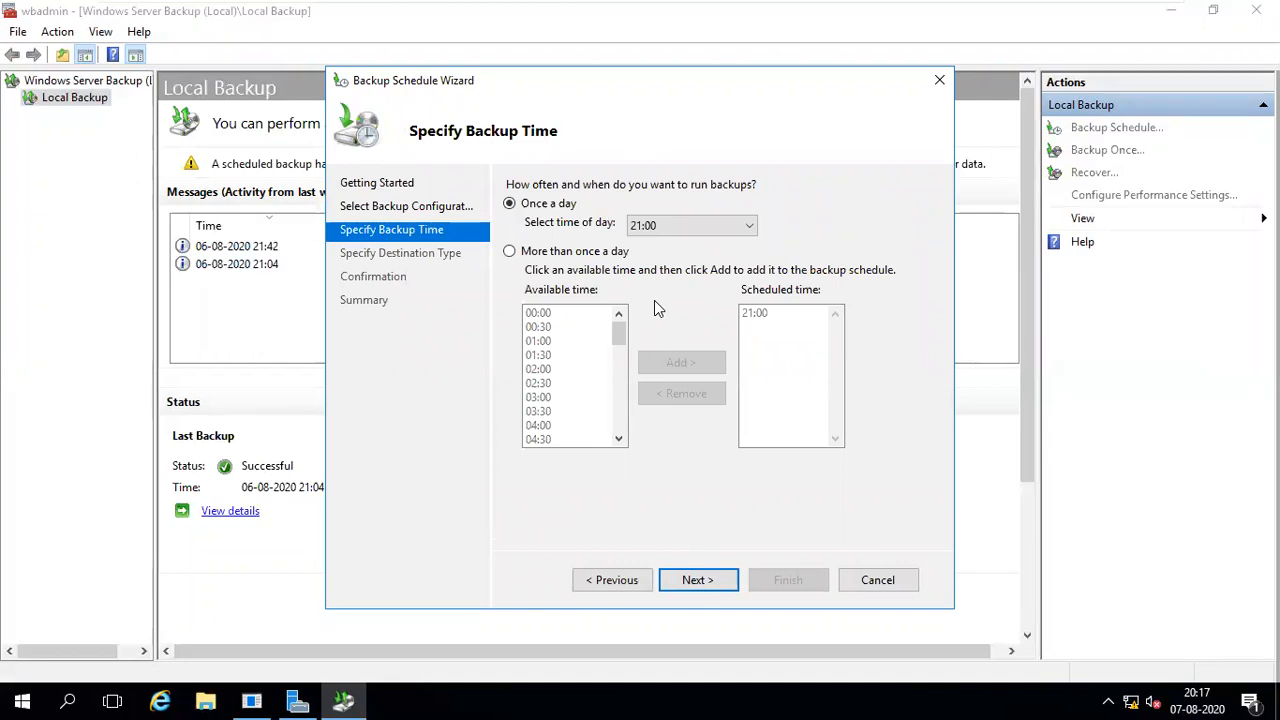
click(619, 254)
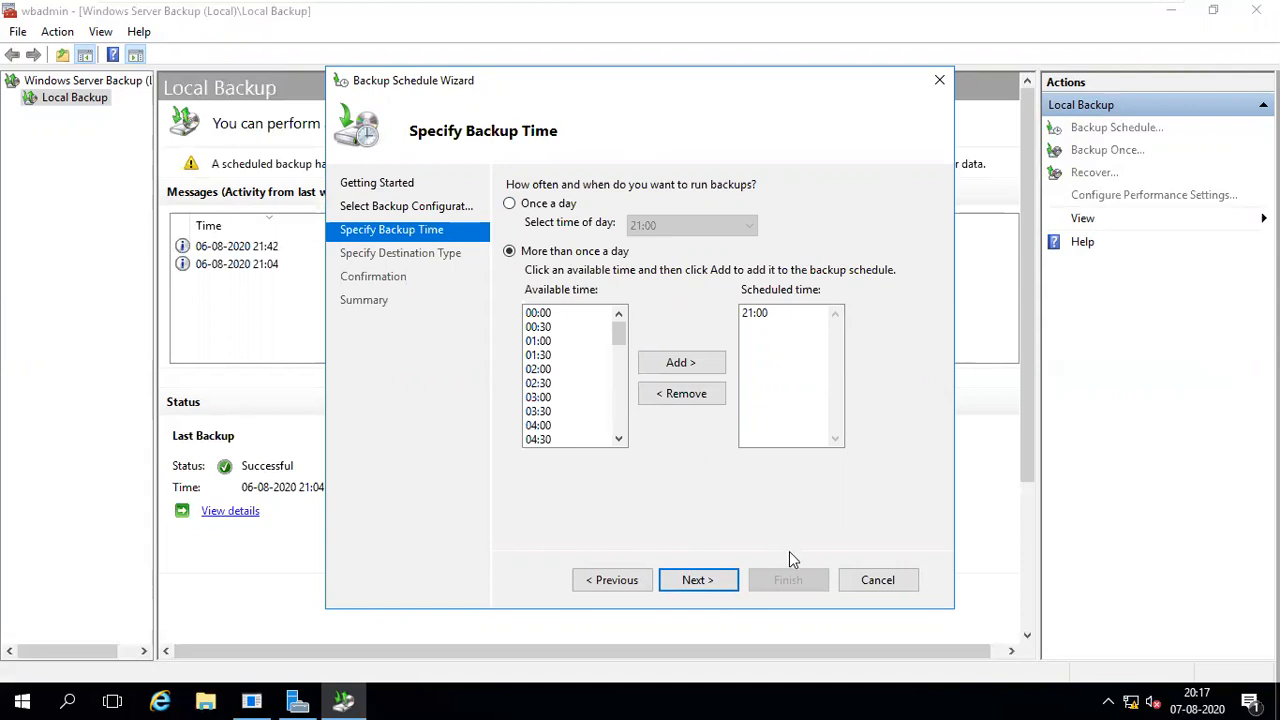
click(876, 581)
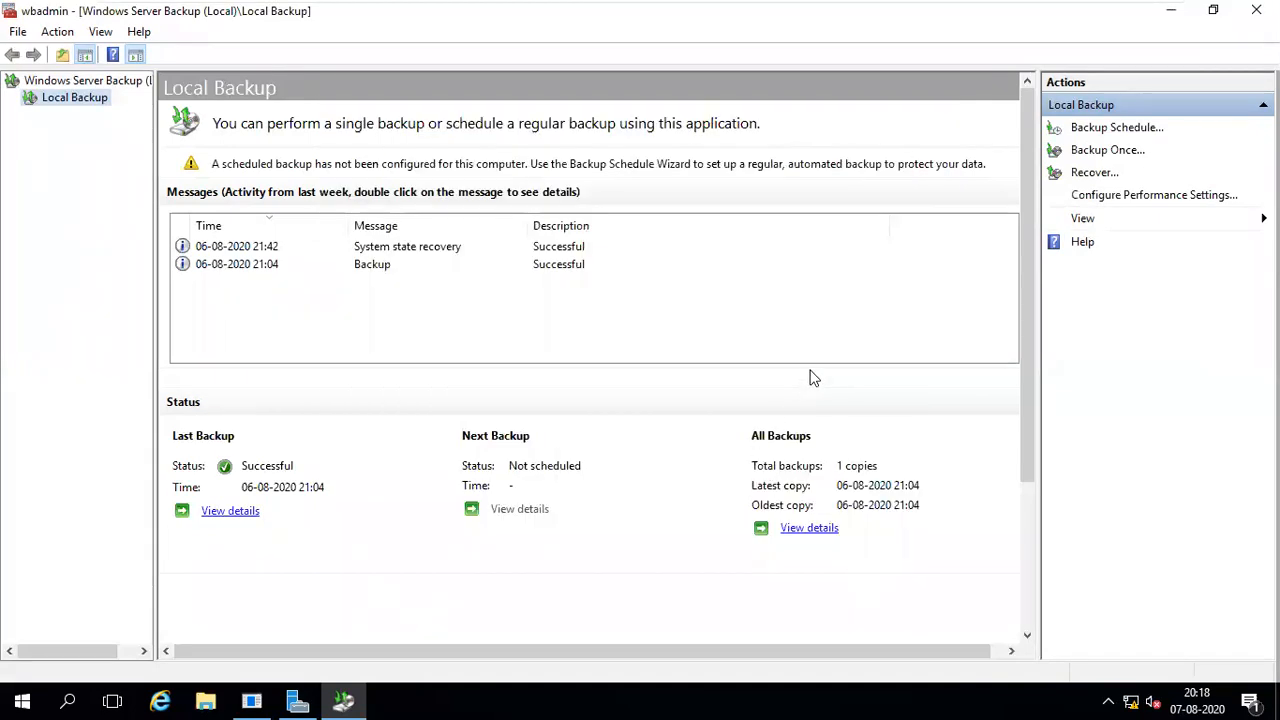
Start a one-time local backup using different options from the scheduled ones.
click(1096, 154)
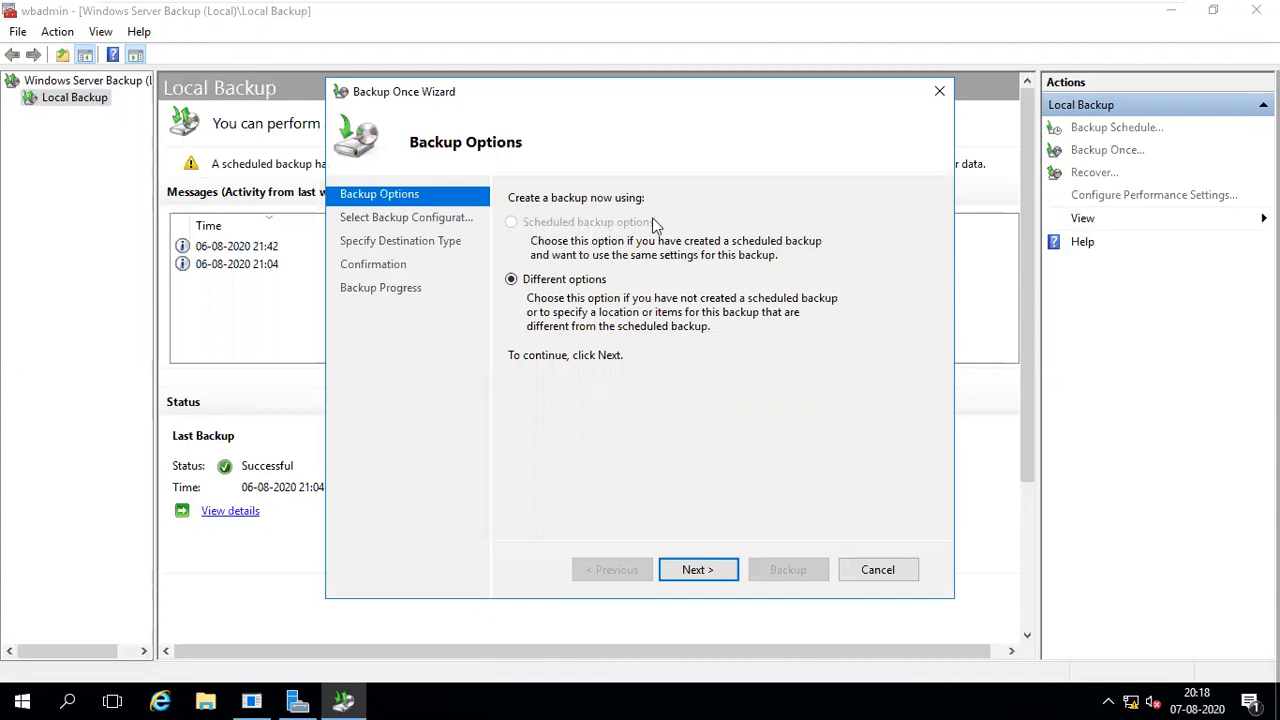
click(712, 570)
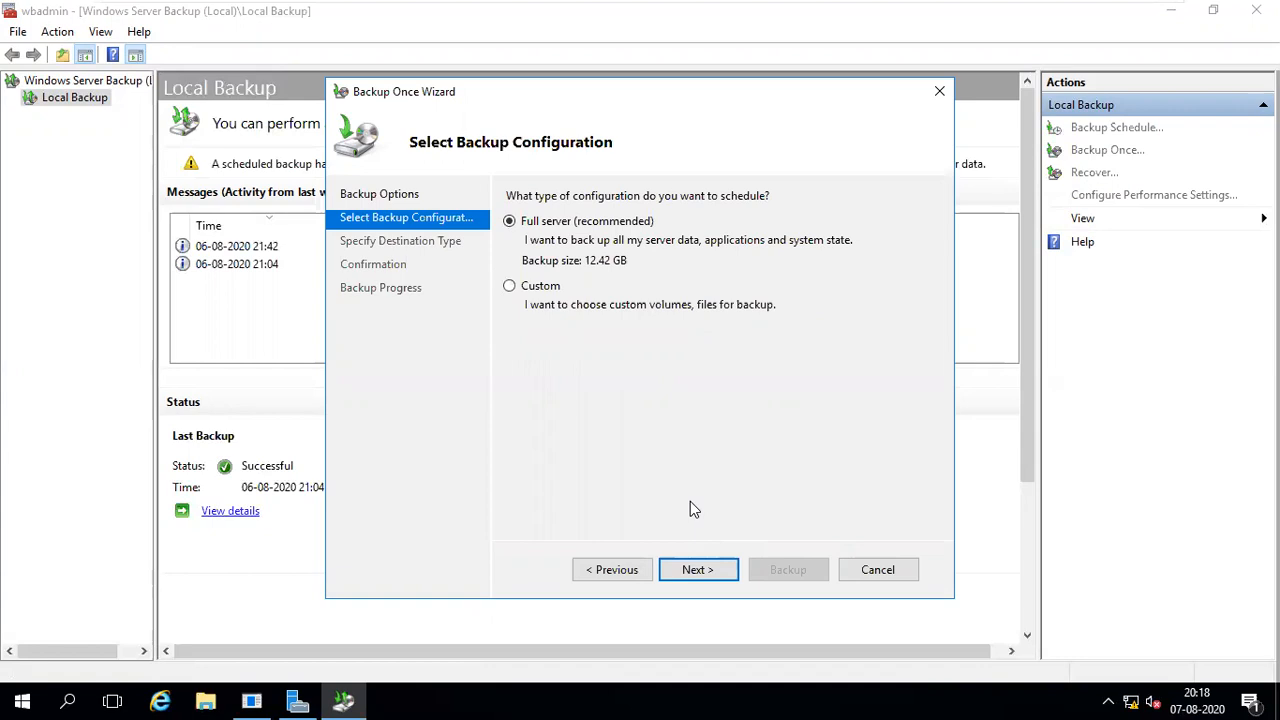
click(534, 289)
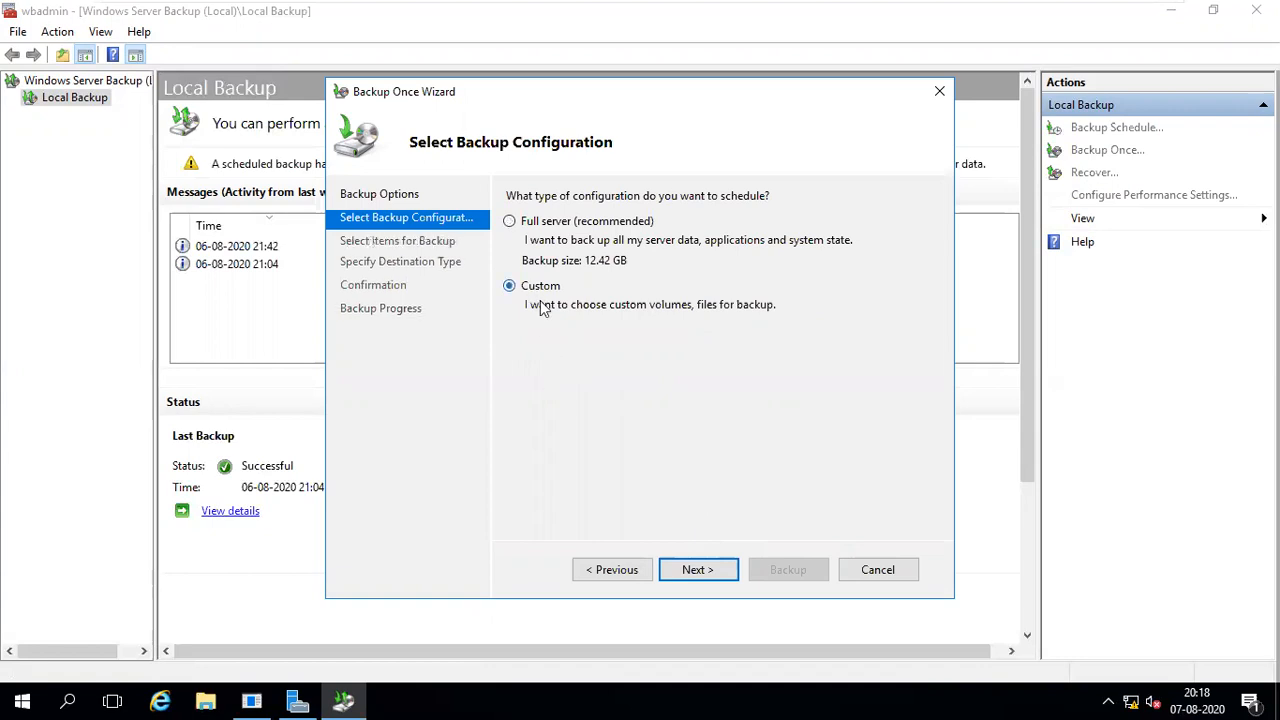
click(696, 569)
click(752, 474)
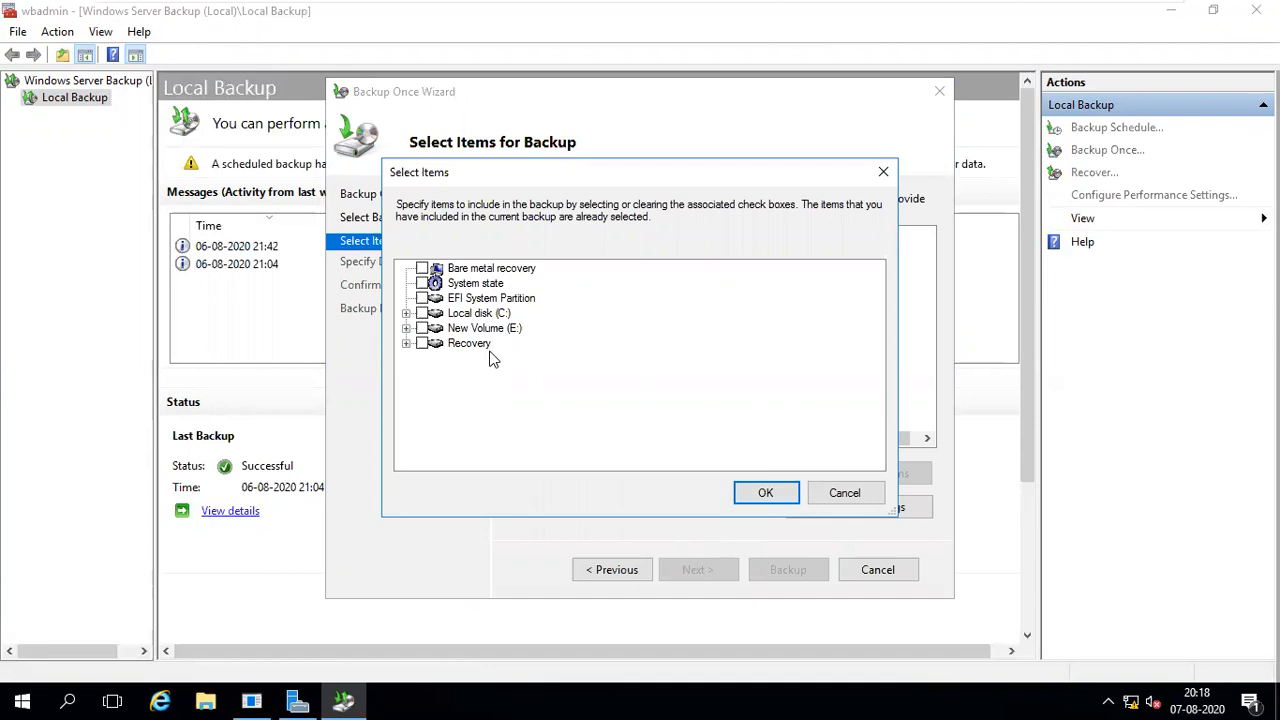
click(845, 493)
click(611, 574)
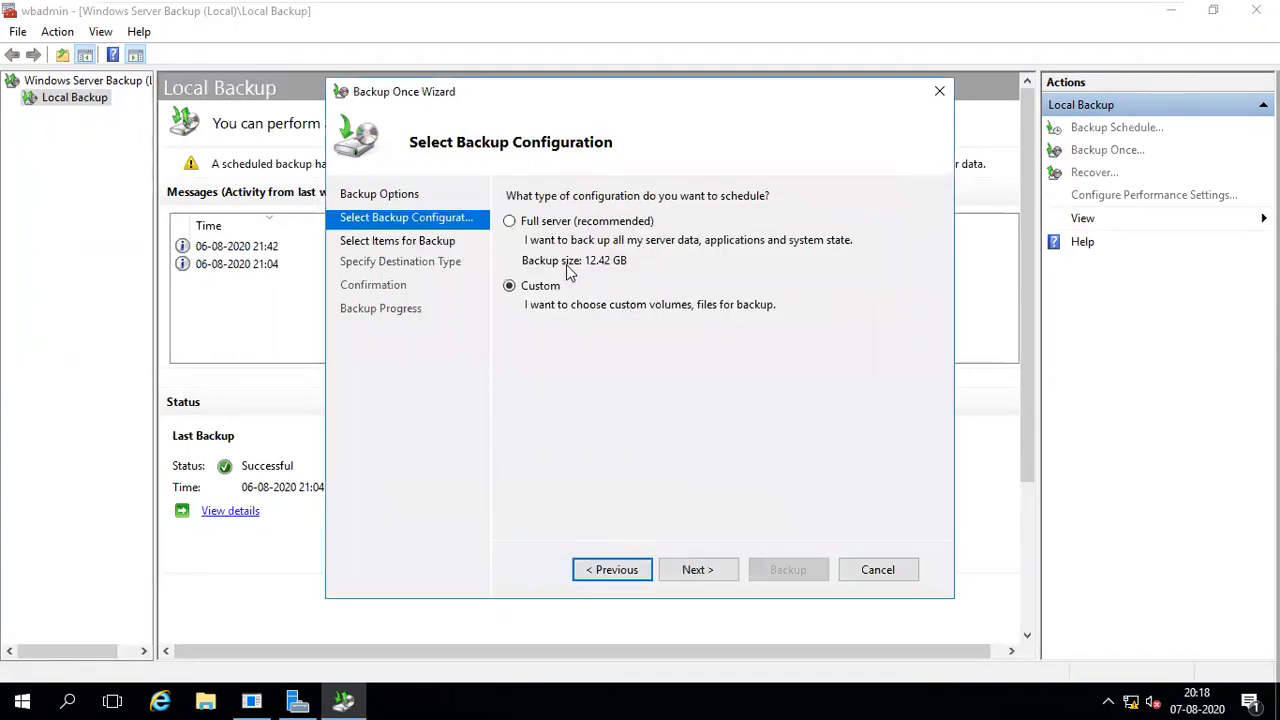
Choose the Full server (recommended) configuration and set the backup's destination type to Remote shared folder.
click(543, 227)
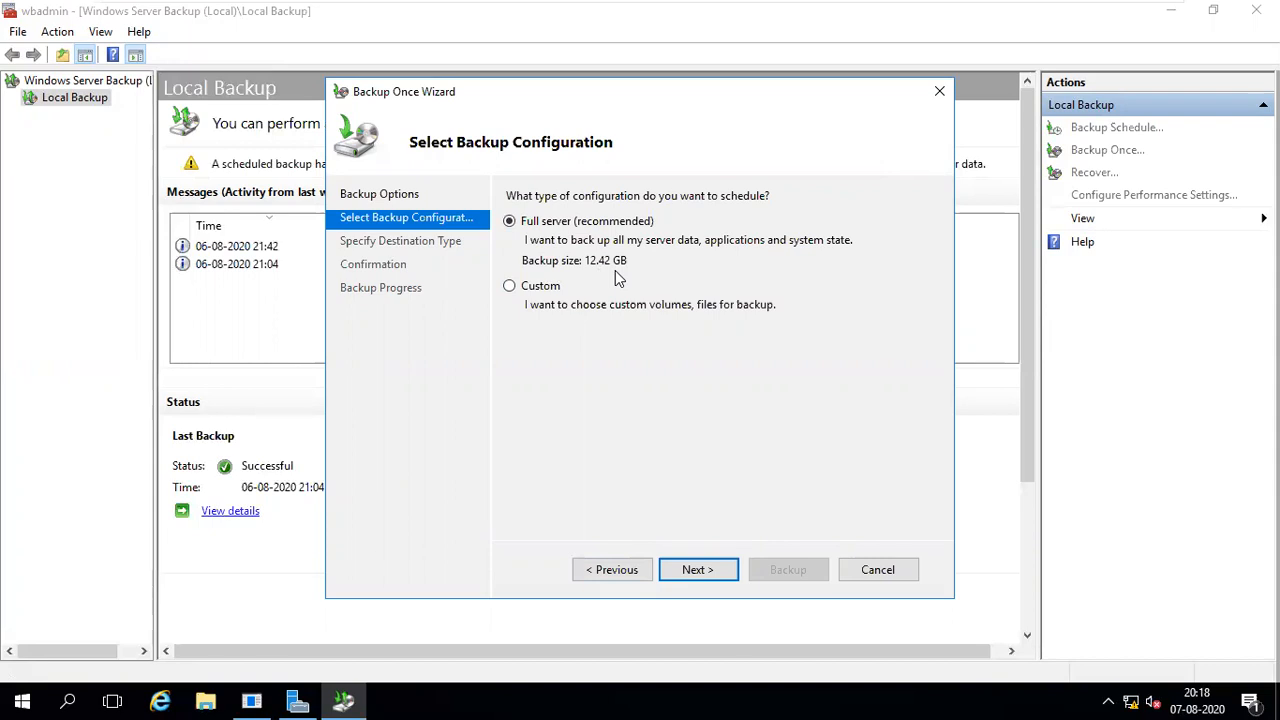
click(698, 572)
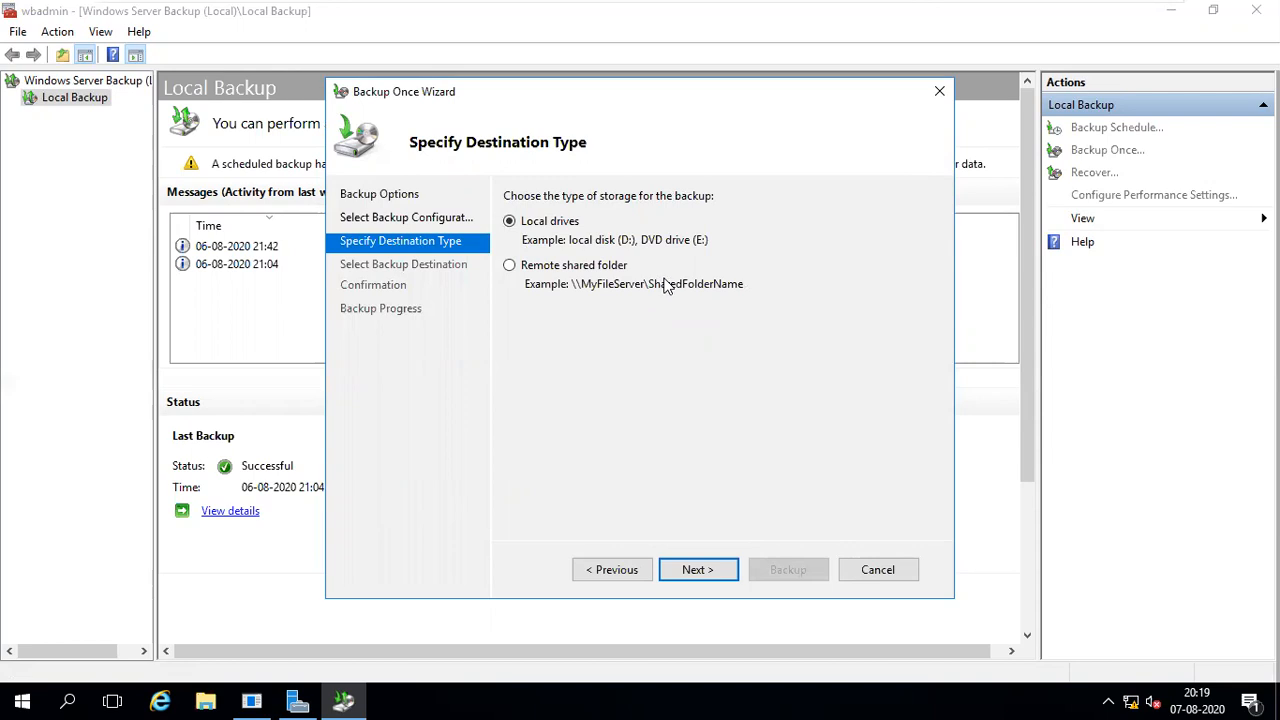
click(578, 270)
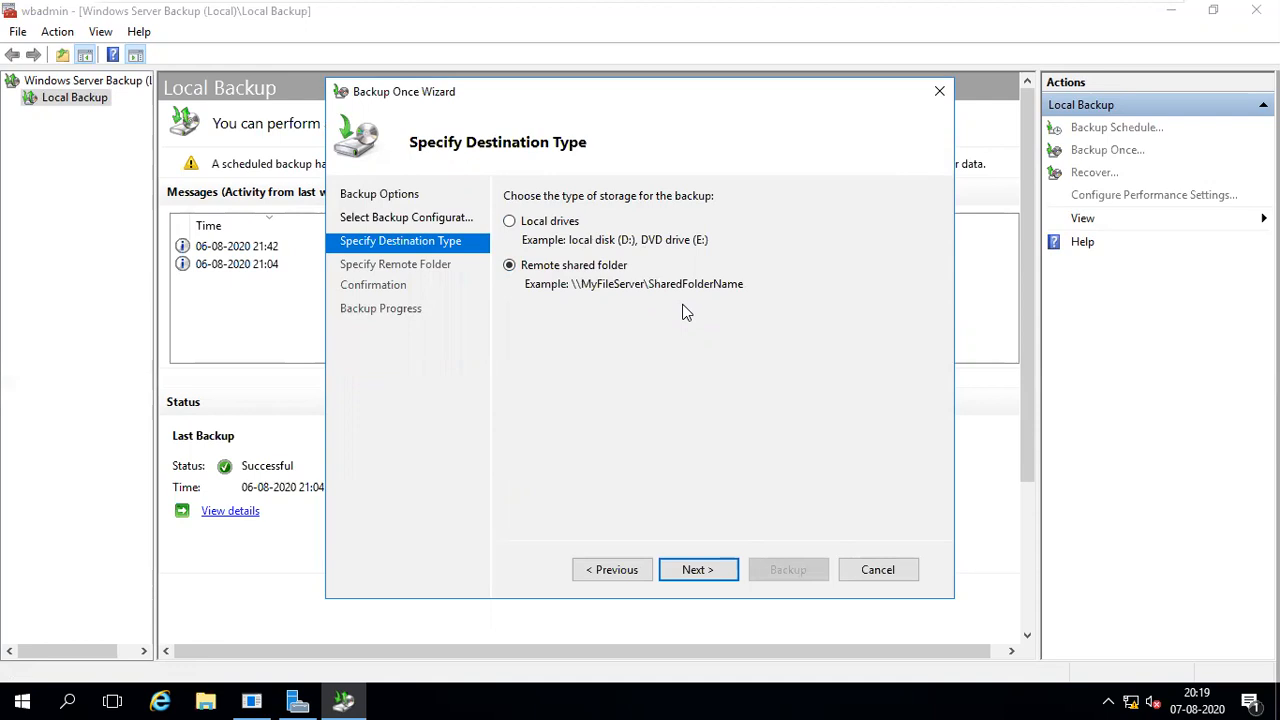
Set the backup's remote folder location to \\10.0.0.55\fullbackup.
click(690, 572)
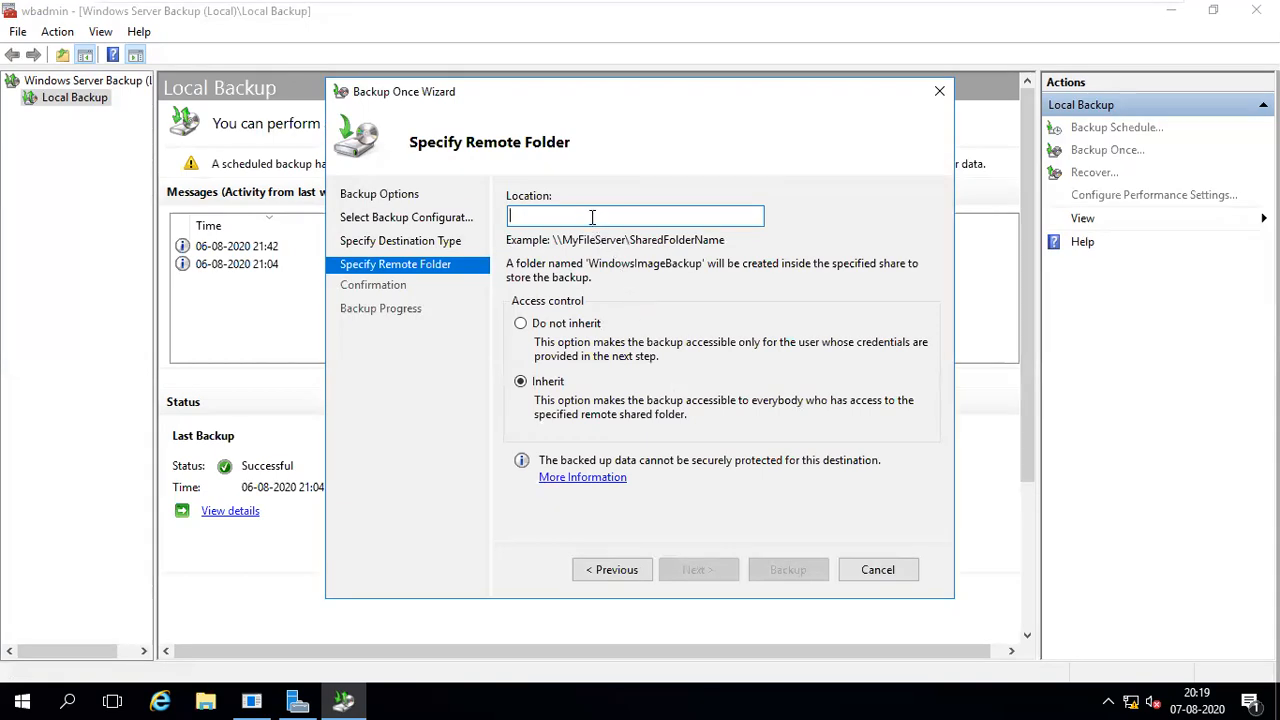
text(\\)
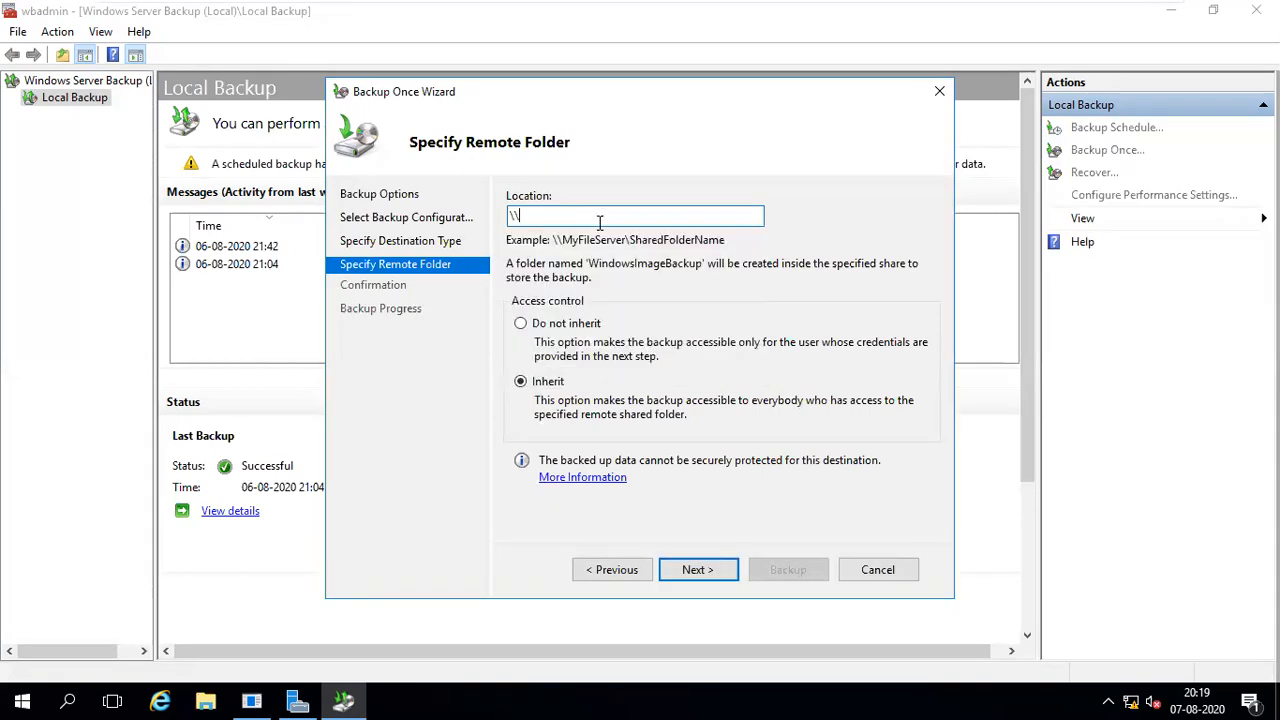
text(10.0.0.55)
text(\)
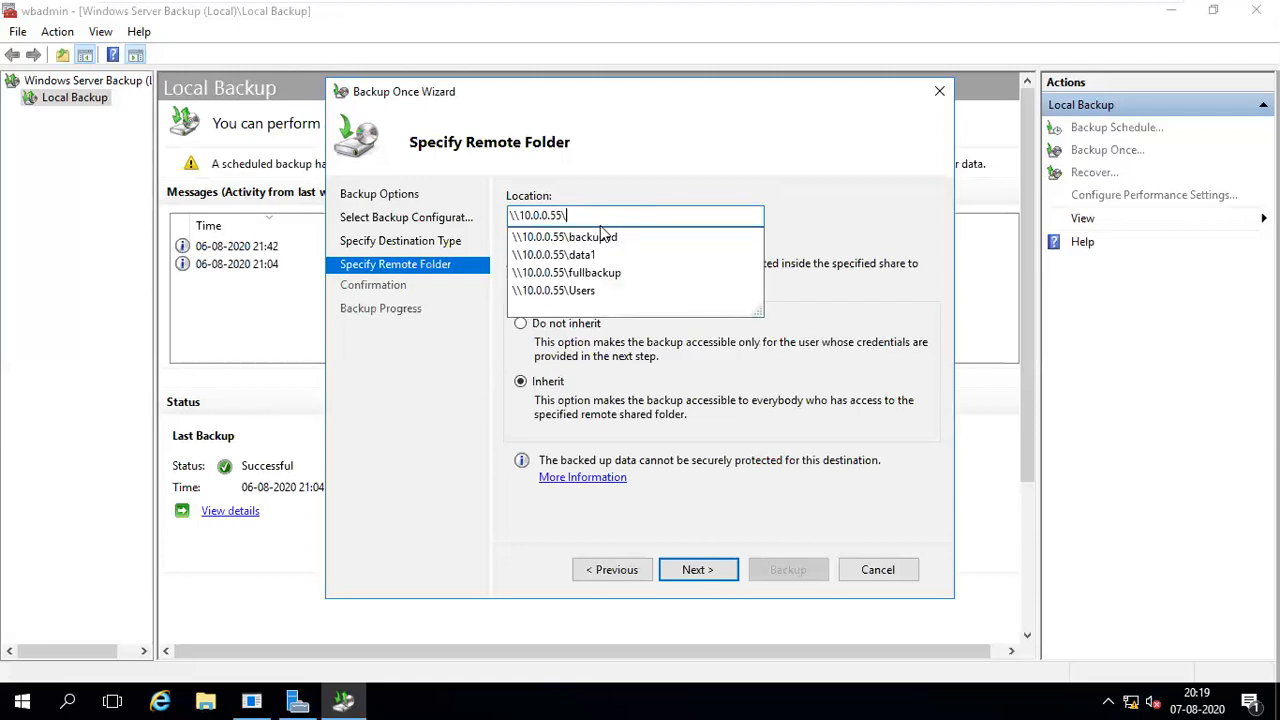
click(612, 278)
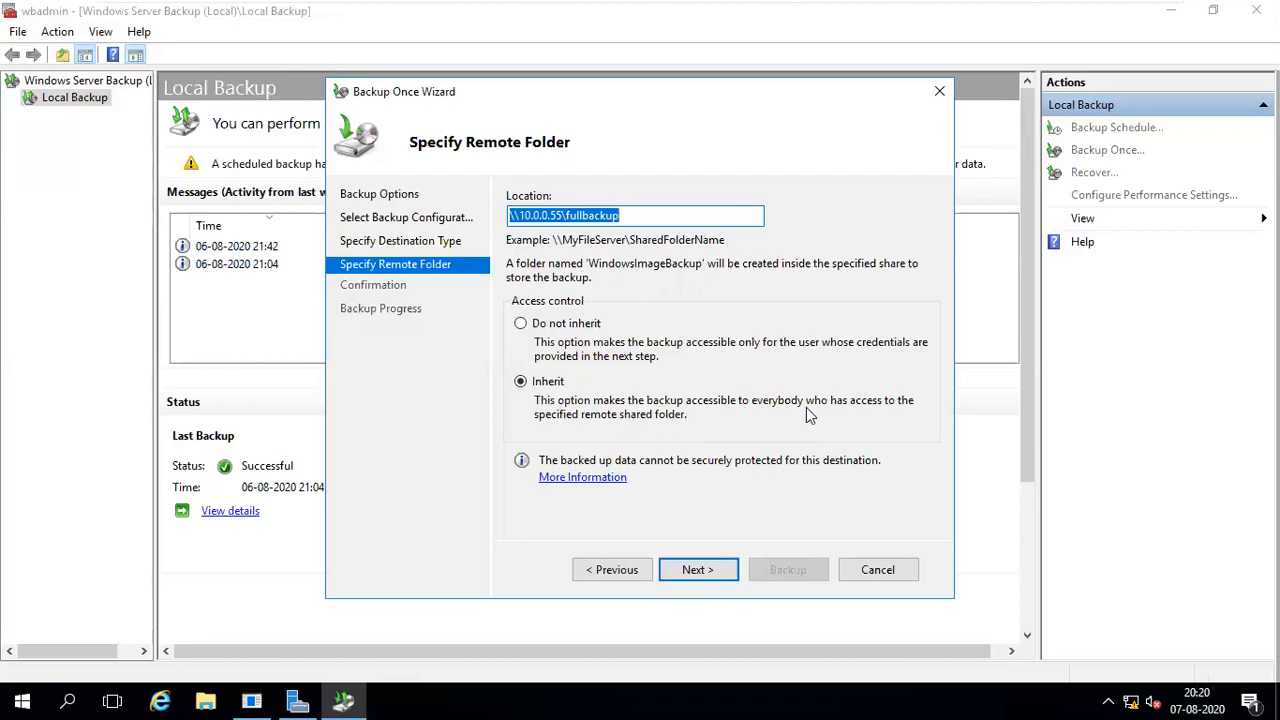
click(580, 330)
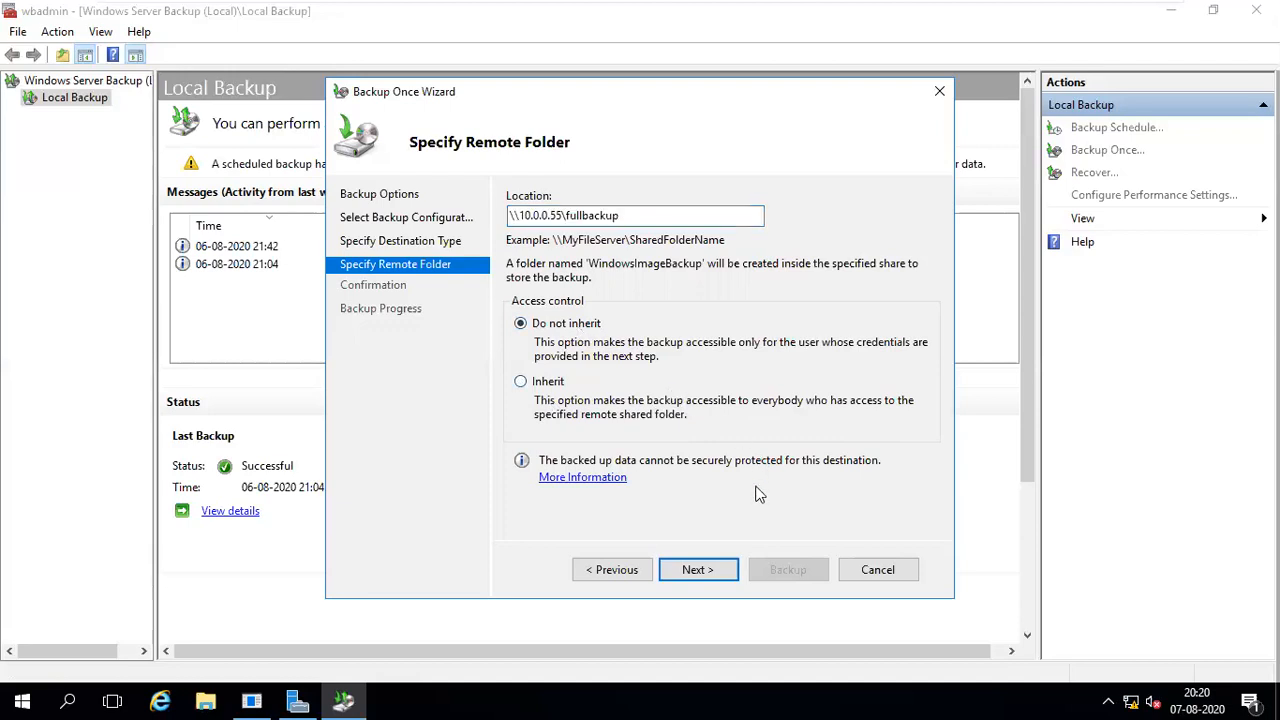
click(727, 569)
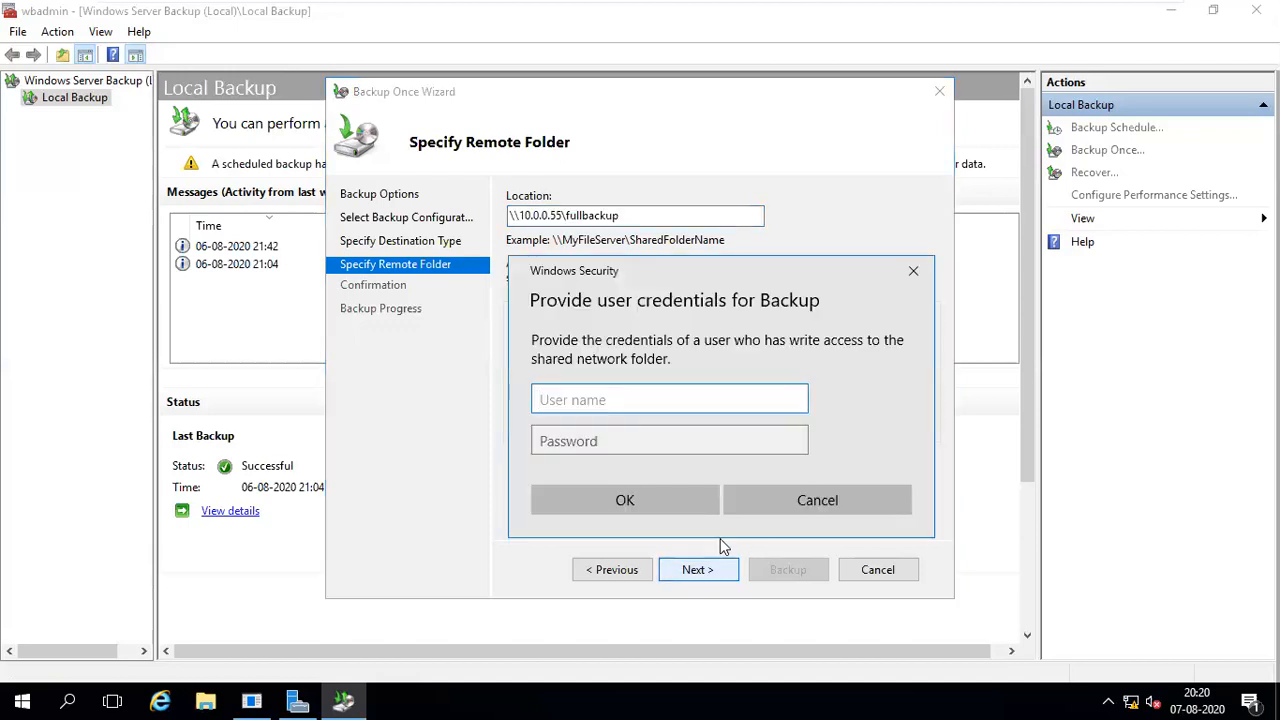
click(786, 506)
click(552, 384)
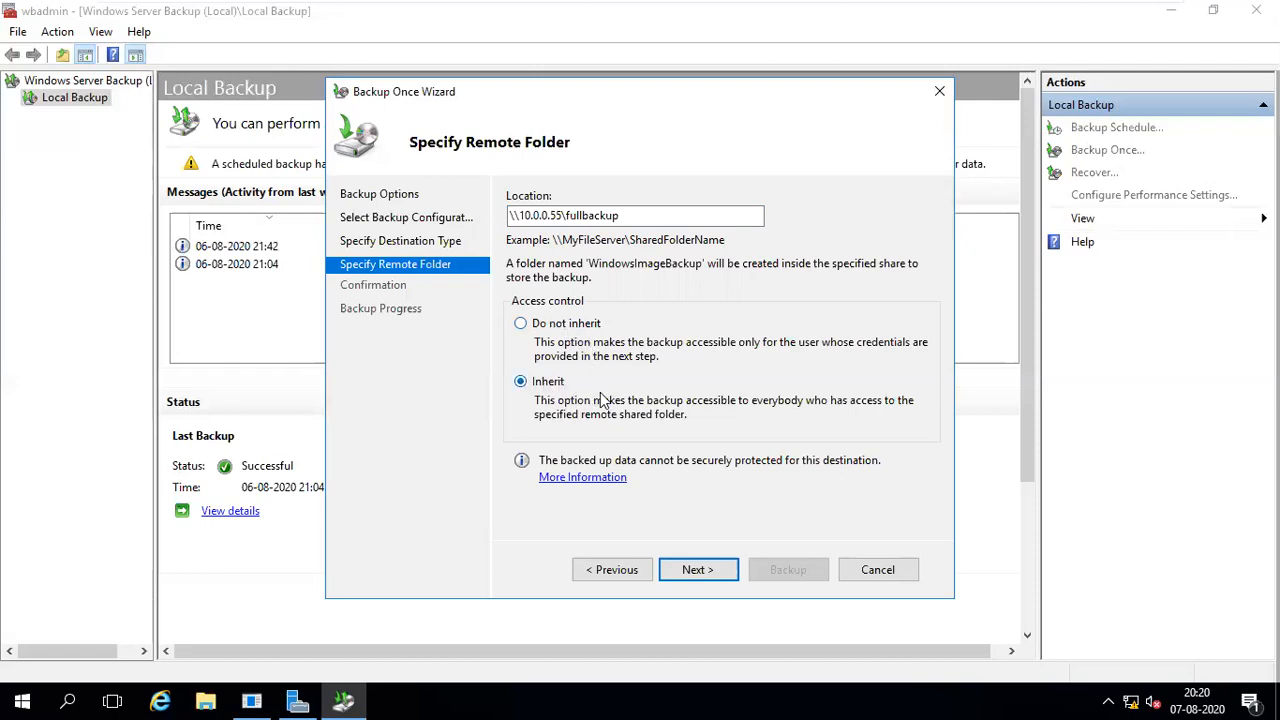
Continue with the Inherit access control, review the backup items on the Confirmation page, and start the backup.
click(712, 569)
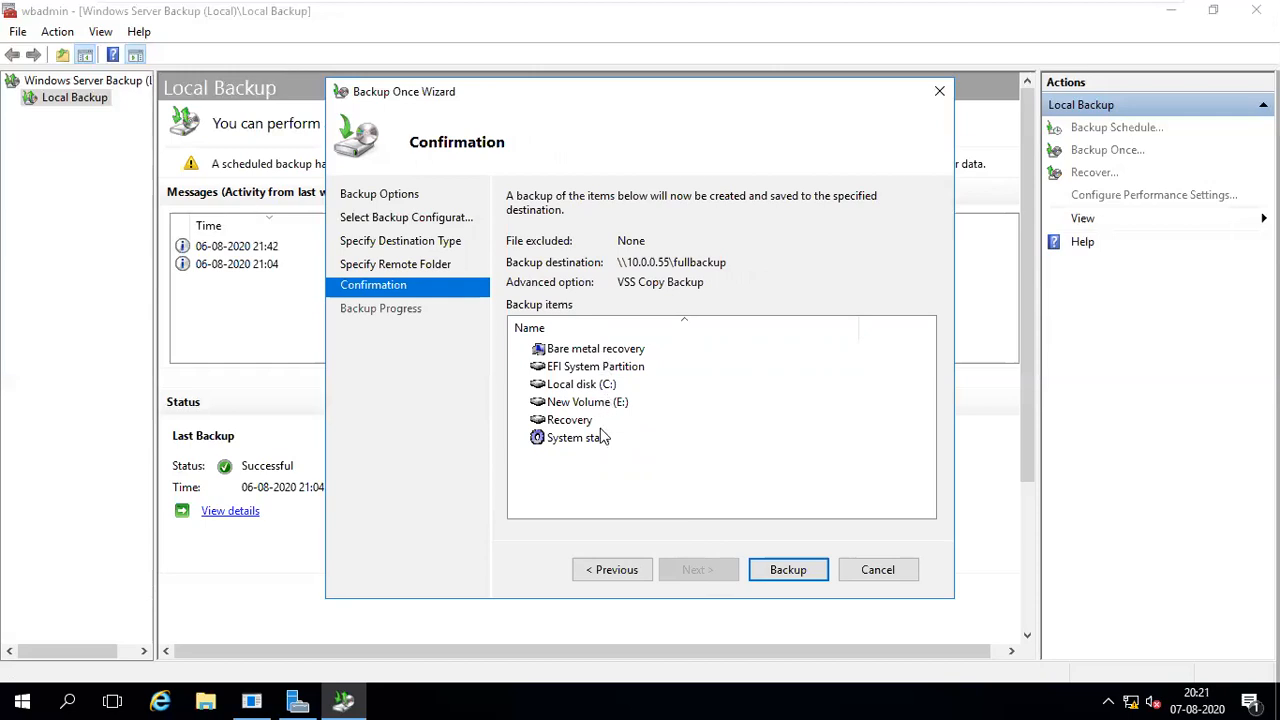
click(566, 352)
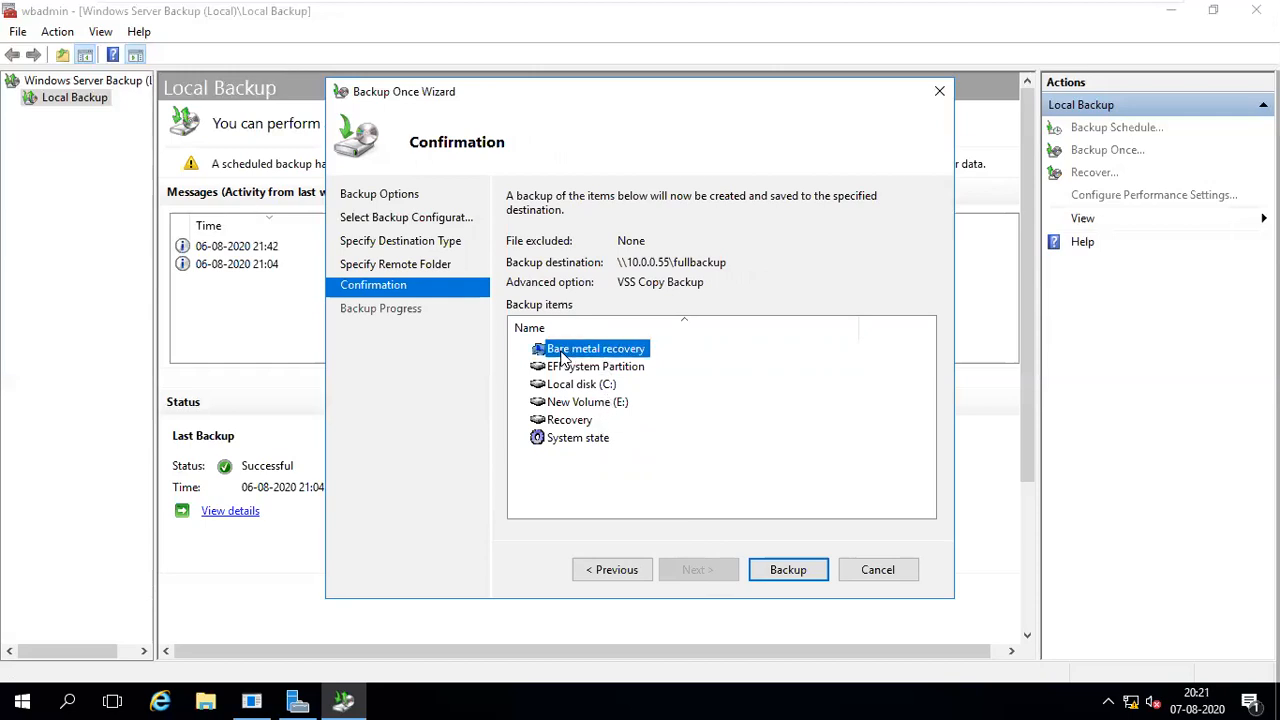
click(605, 368)
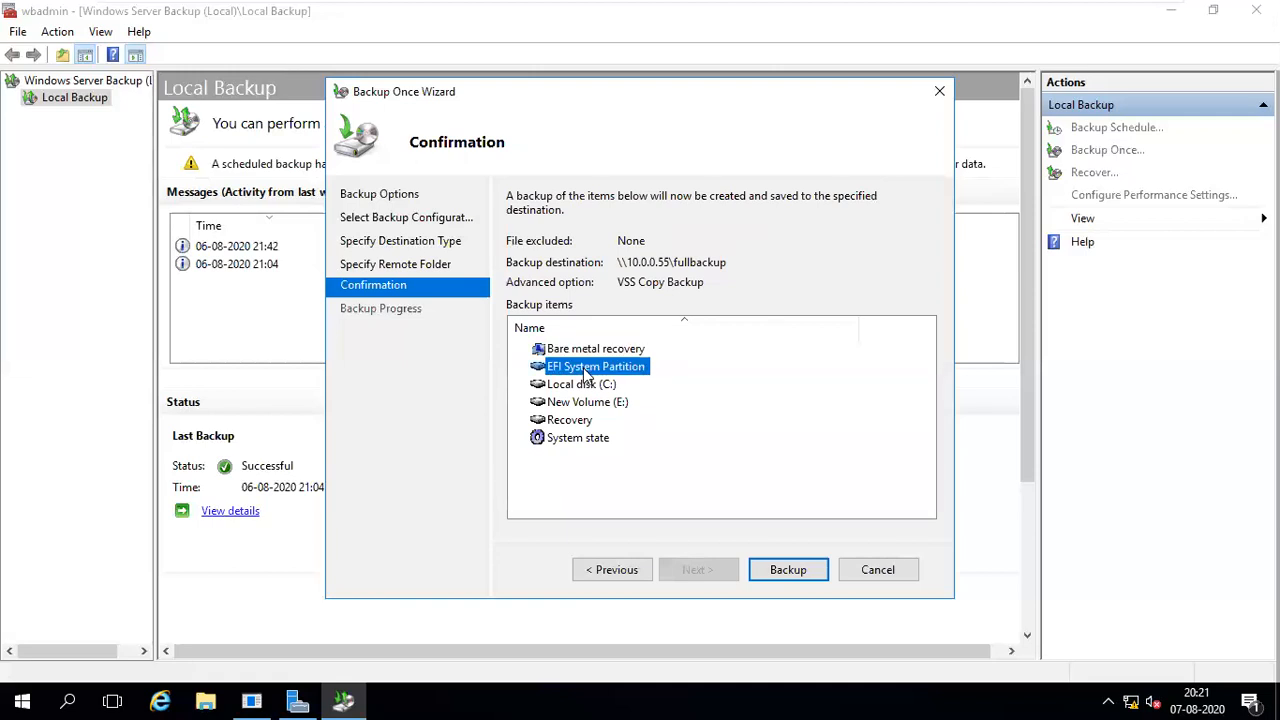
click(605, 386)
click(625, 403)
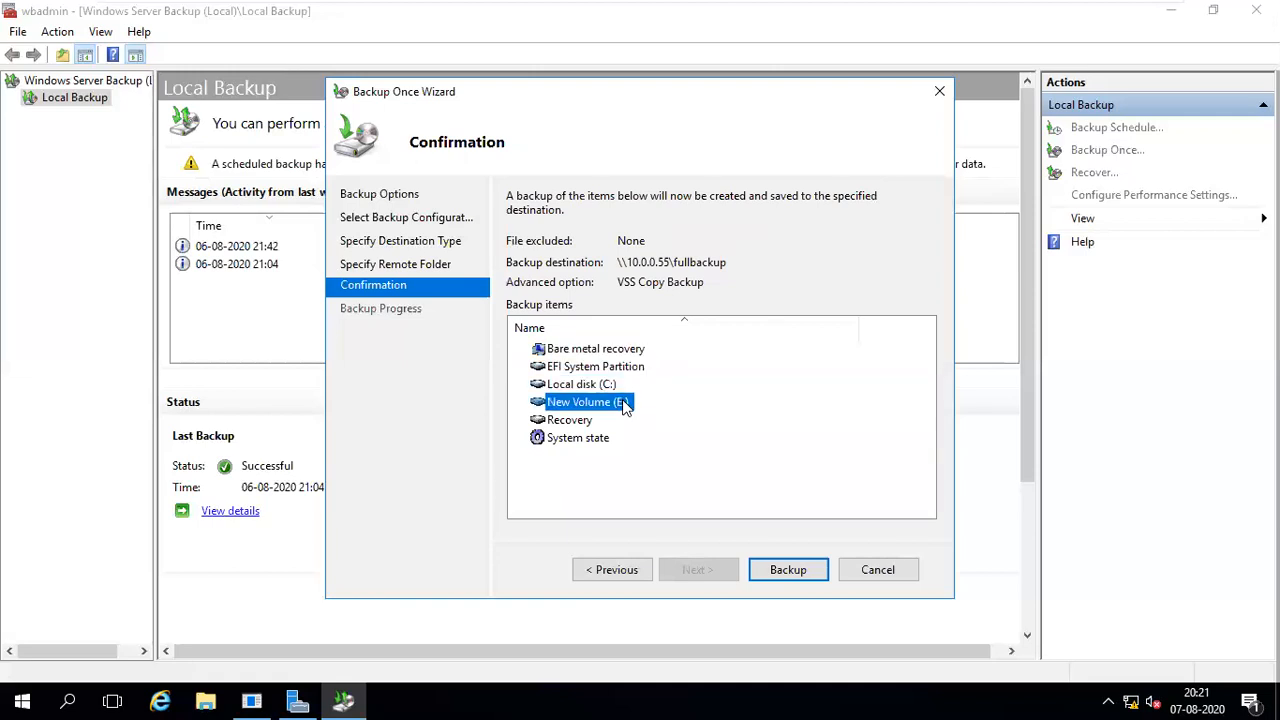
click(590, 422)
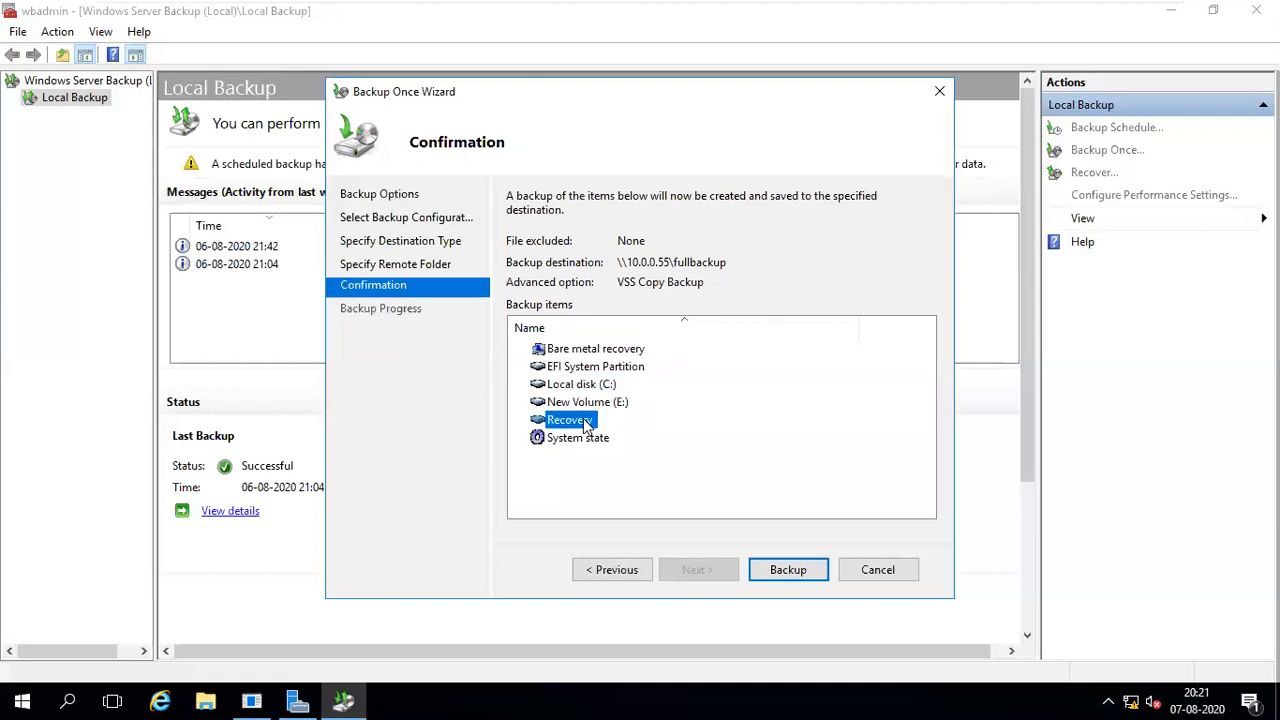
click(586, 440)
drag(586, 466, 566, 334)
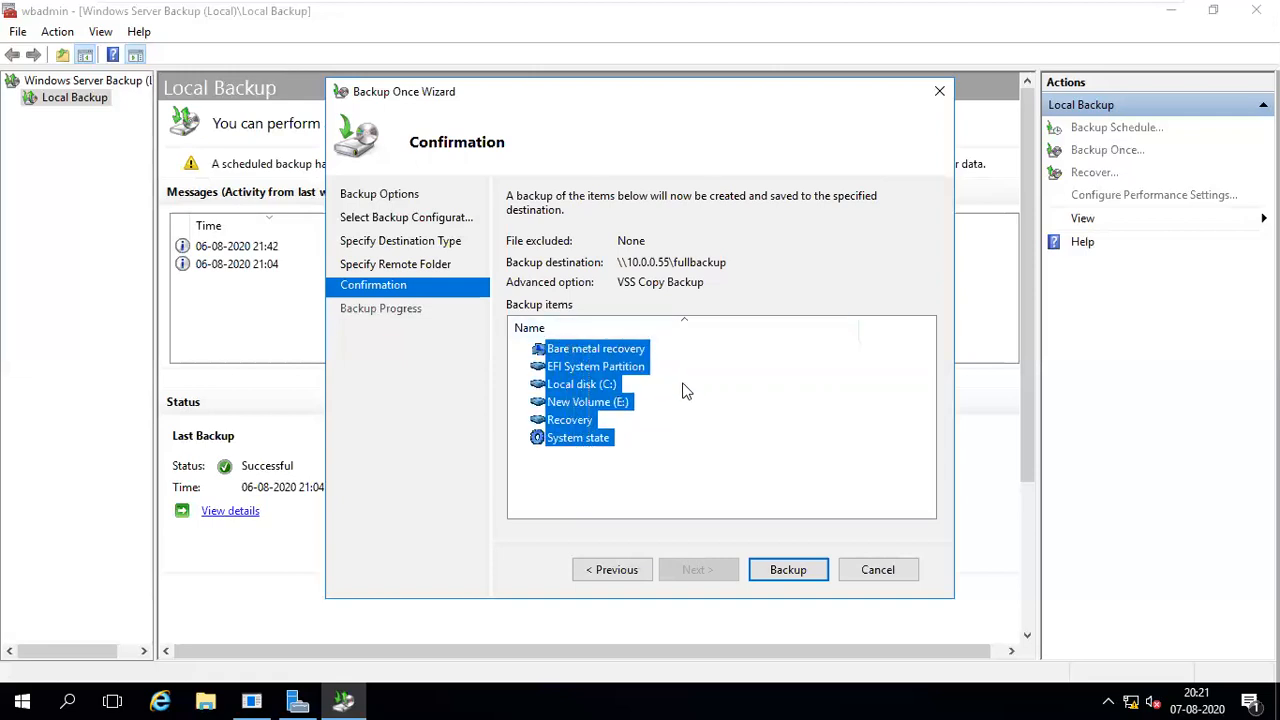
click(695, 397)
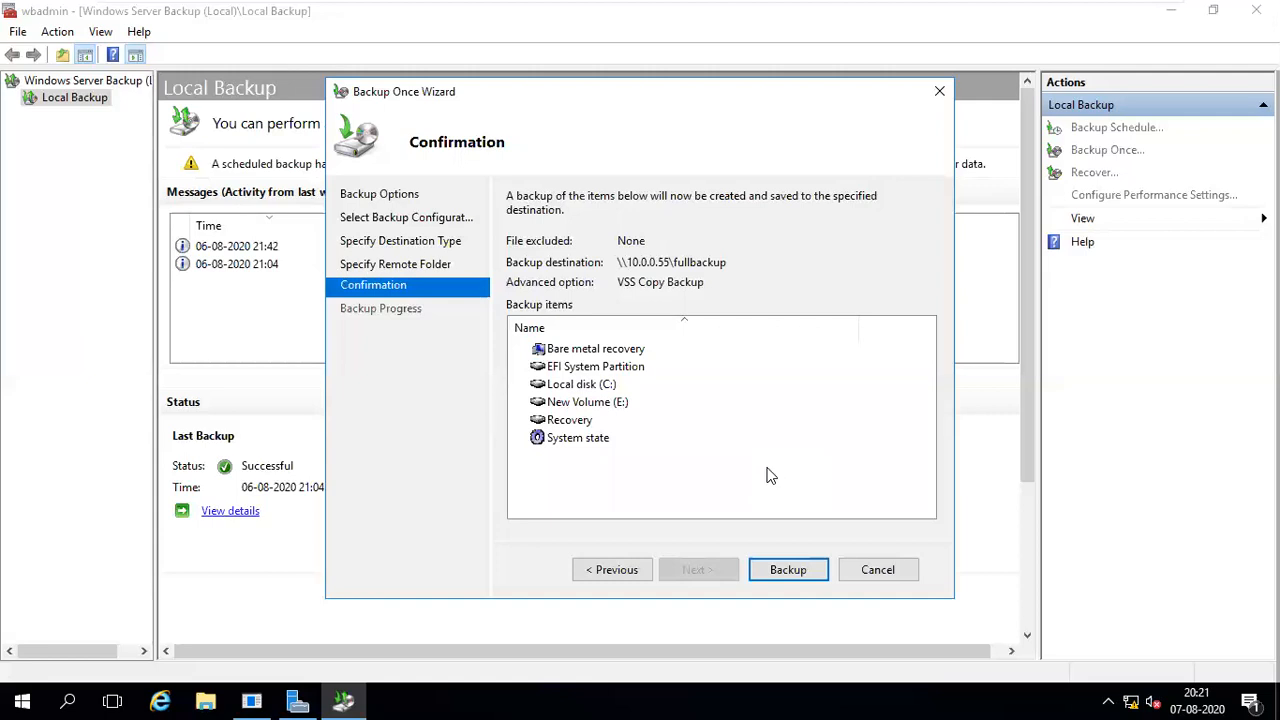
mouse_move(848, 5)
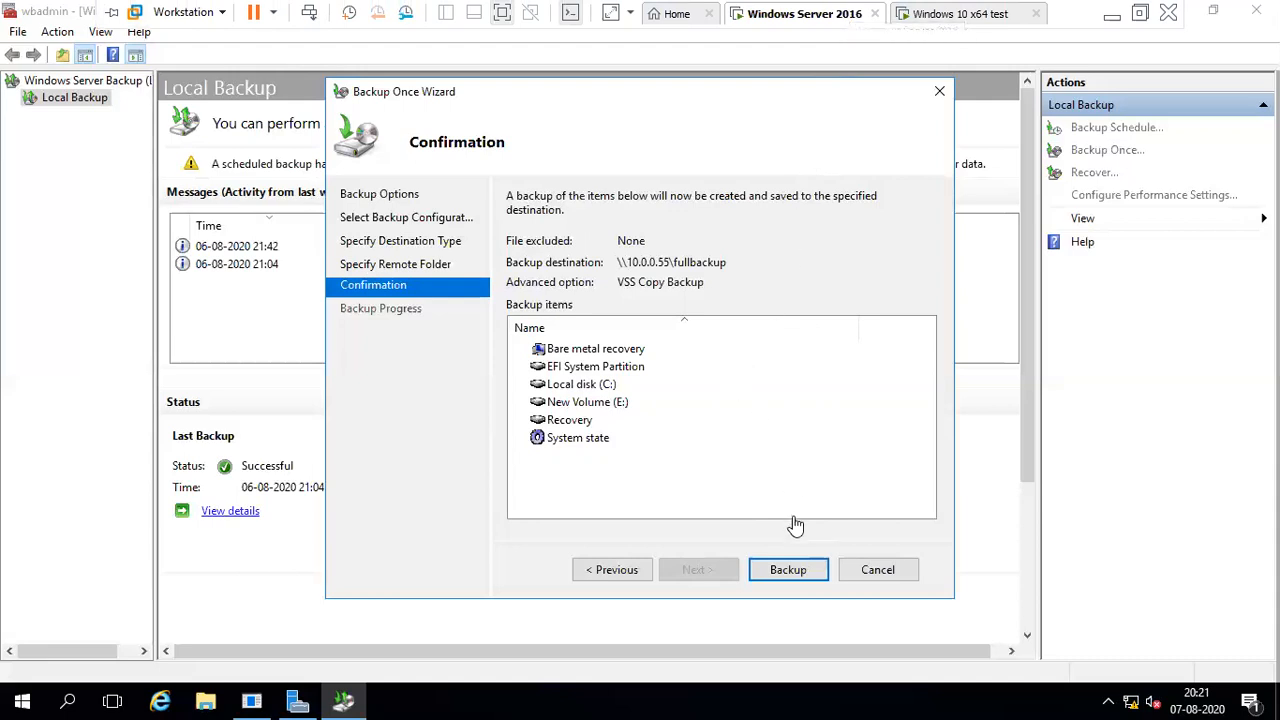
click(791, 570)
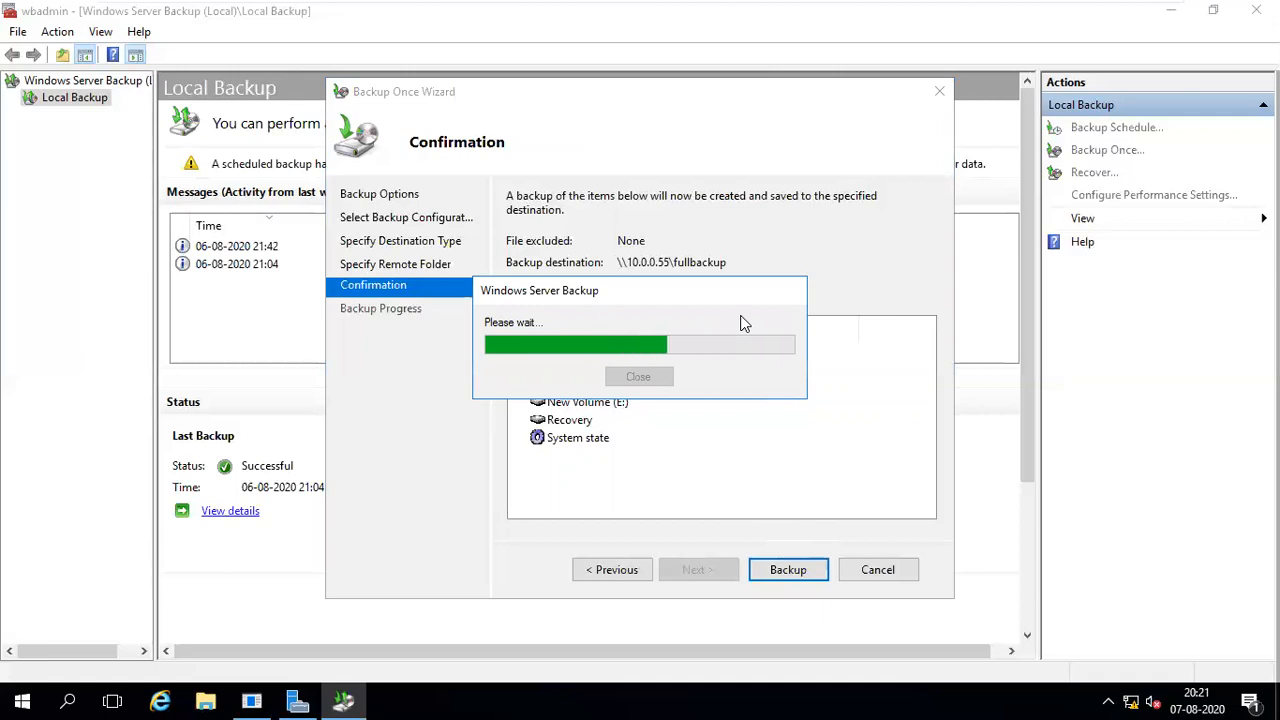
Take the virtual machine out of full-screen while the backup runs, restore full-screen, and check each item's backup status.
mouse_move(1076, 10)
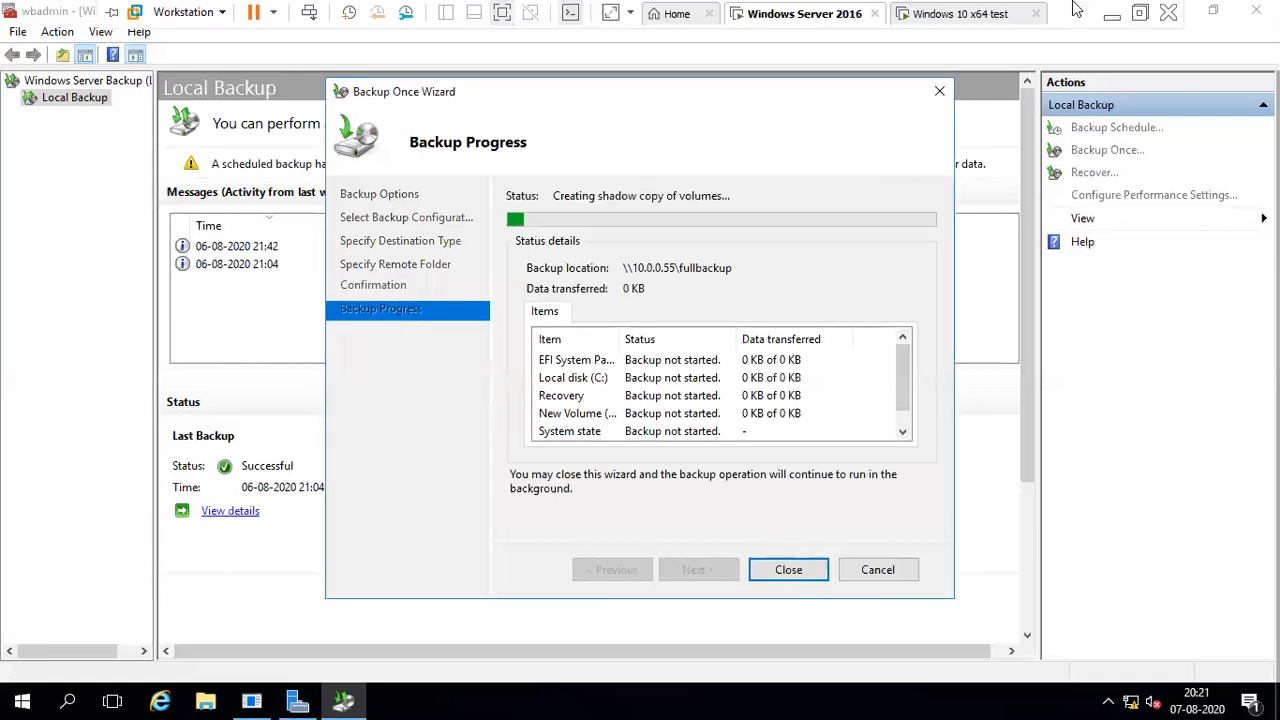
click(1140, 13)
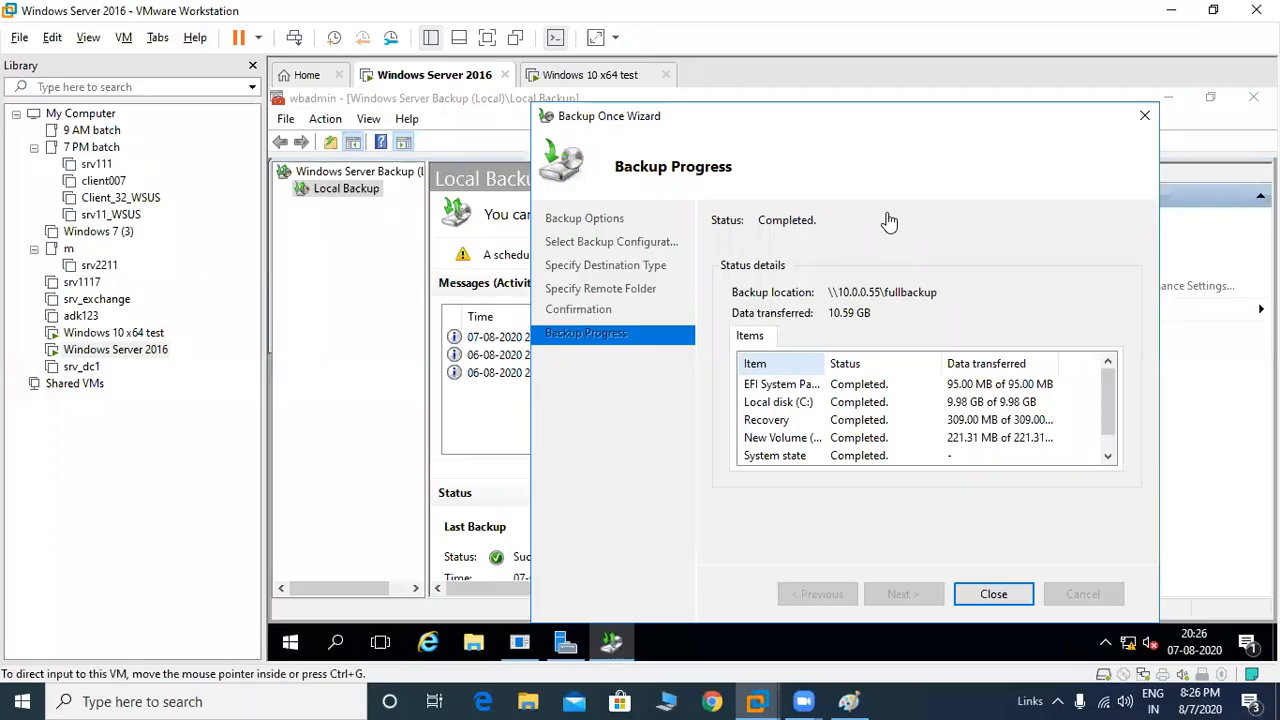
click(487, 37)
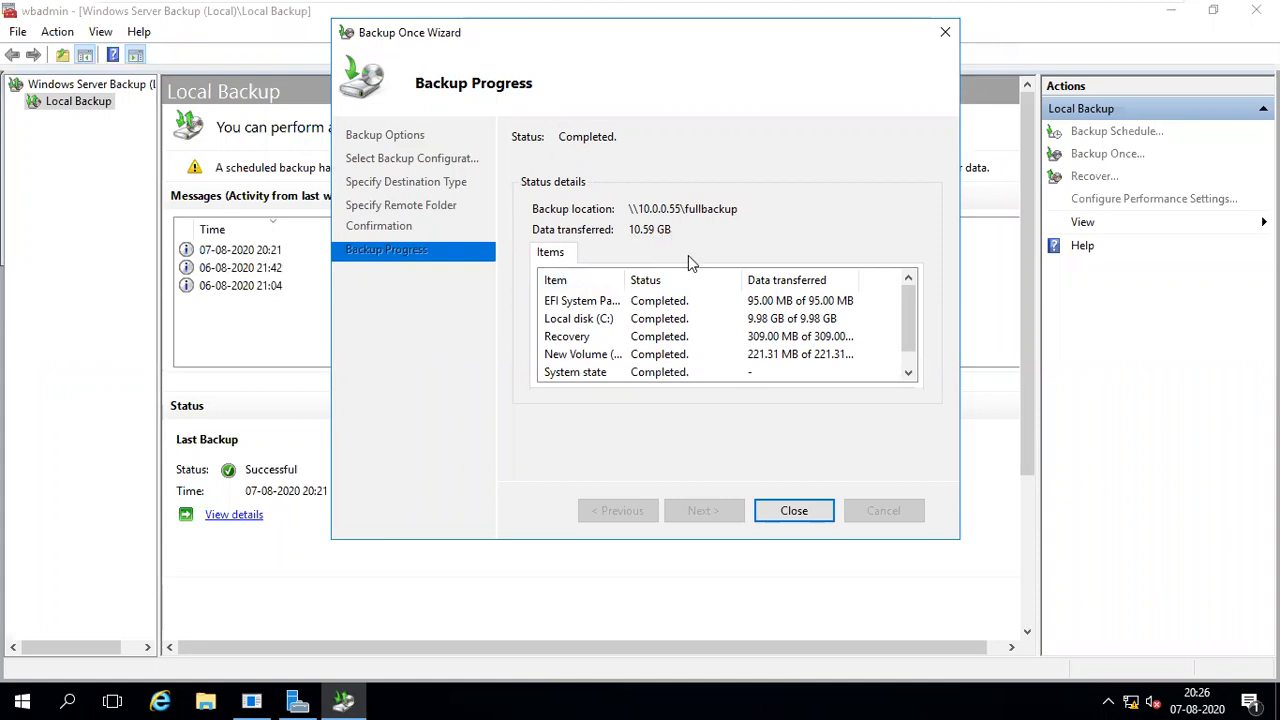
mouse_move(905, 300)
mouse_down()
mouse_move(922, 345)
mouse_move(920, 316)
mouse_up()
Switch to the Windows 10 x64 test virtual machine and check the size of the fullbackup desktop folder in its properties.
mouse_move(846, 6)
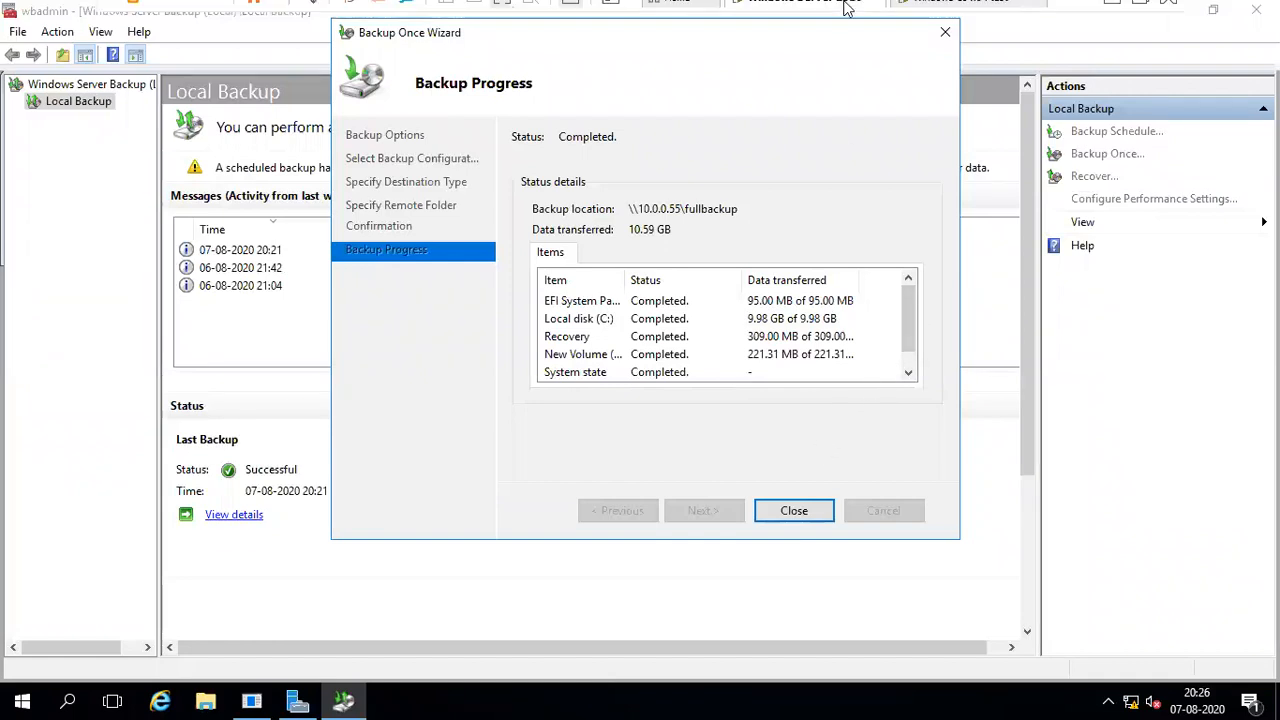
click(958, 12)
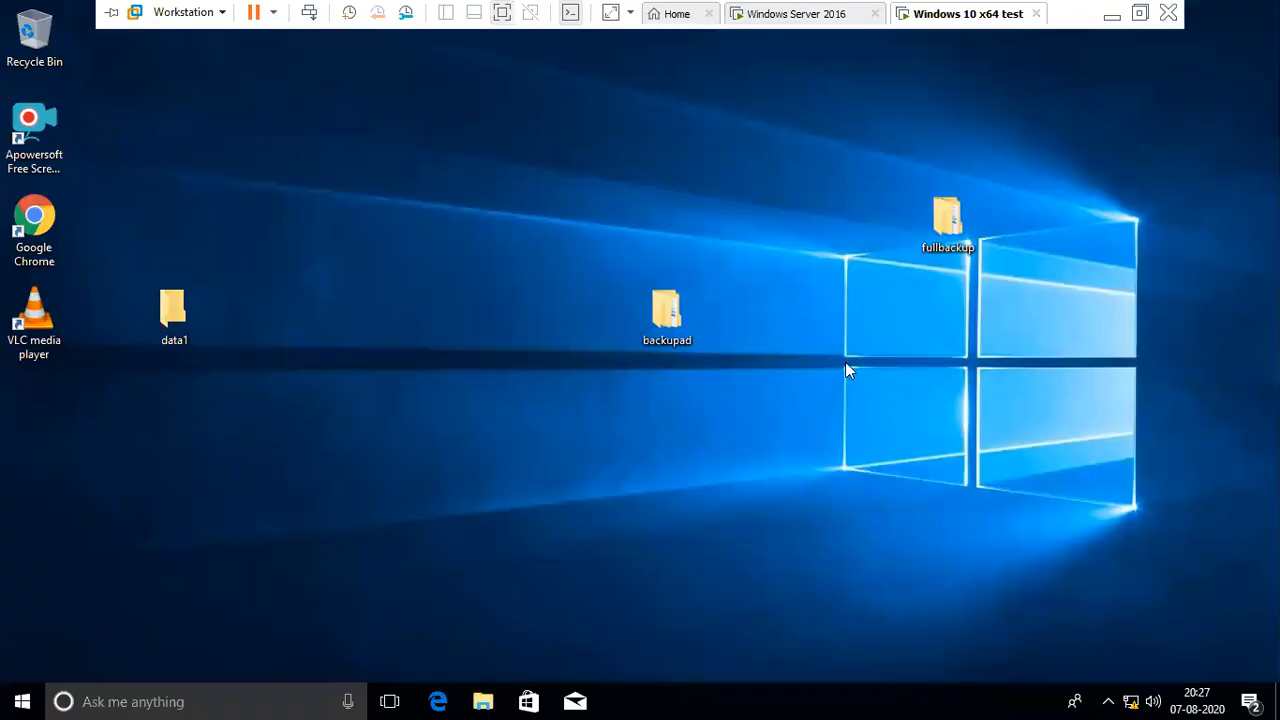
right_click(949, 233)
click(980, 546)
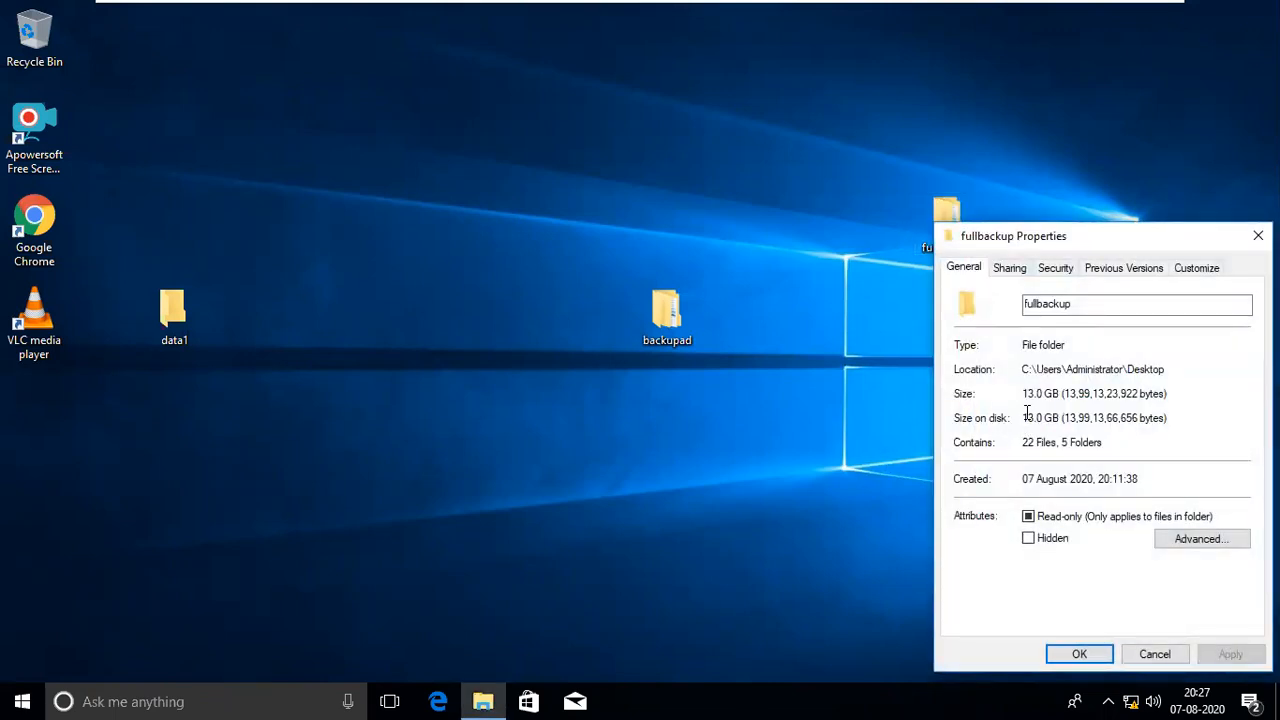
click(1080, 653)
Return to the Windows Server 2016 virtual machine and close the Backup Once Wizard.
click(831, 20)
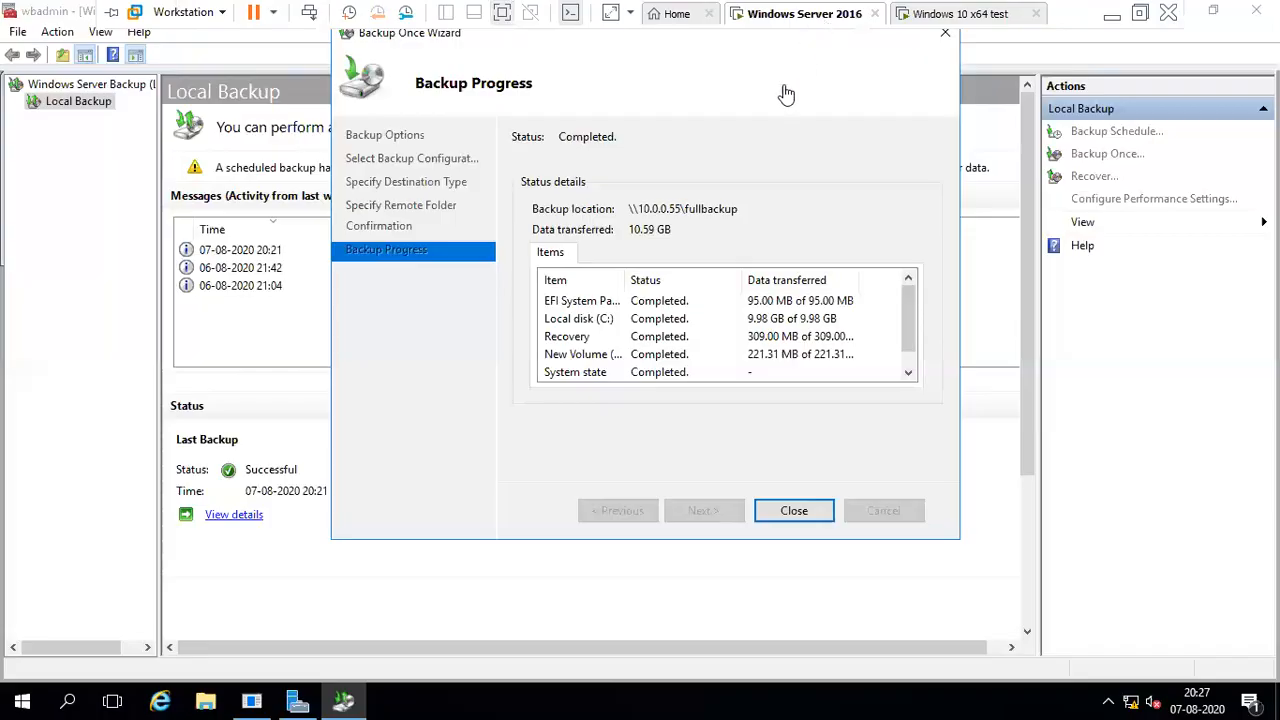
click(794, 510)
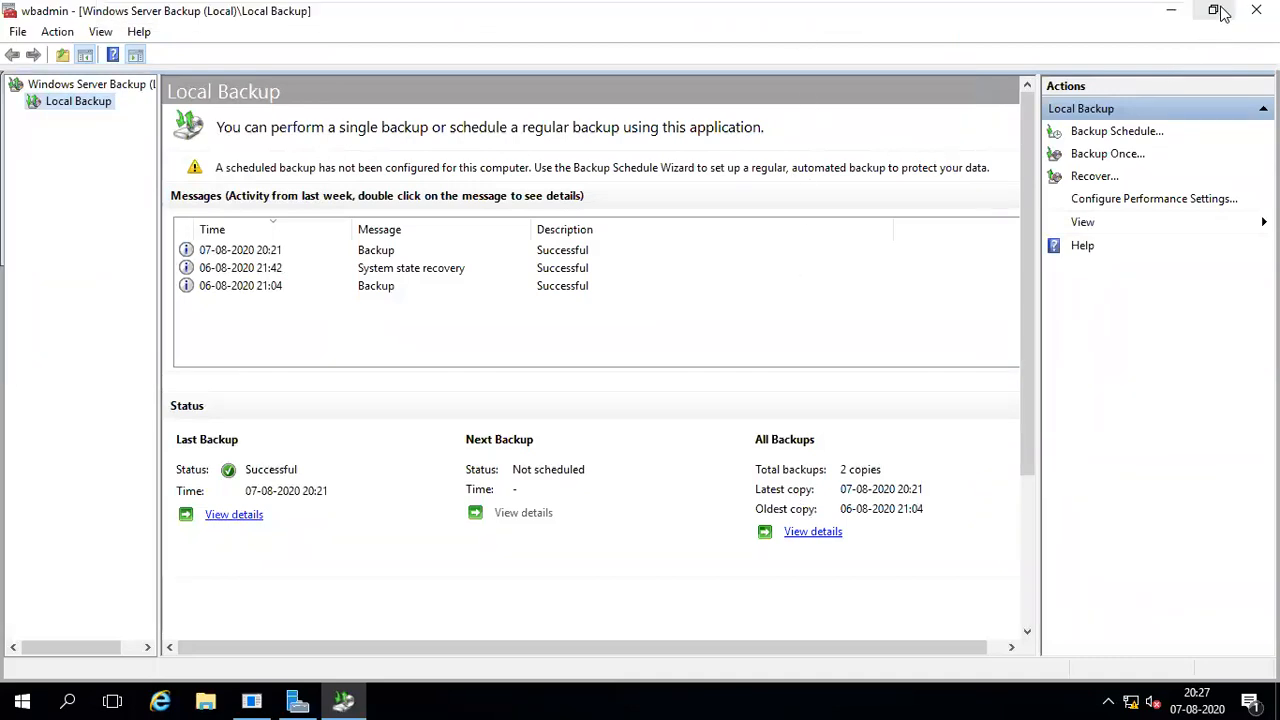
mouse_move(957, 1)
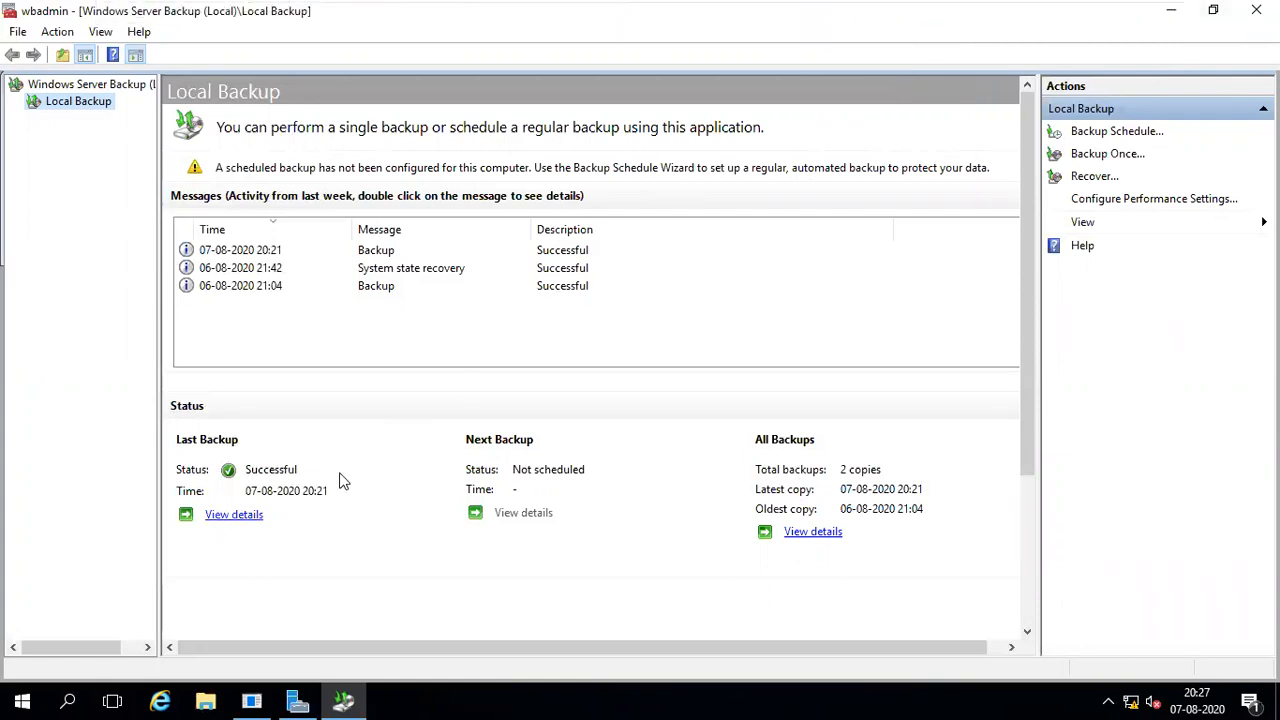
Examine the server's drives in This PC and its partition layout in Disk Management, closing Disk Management when done.
click(205, 702)
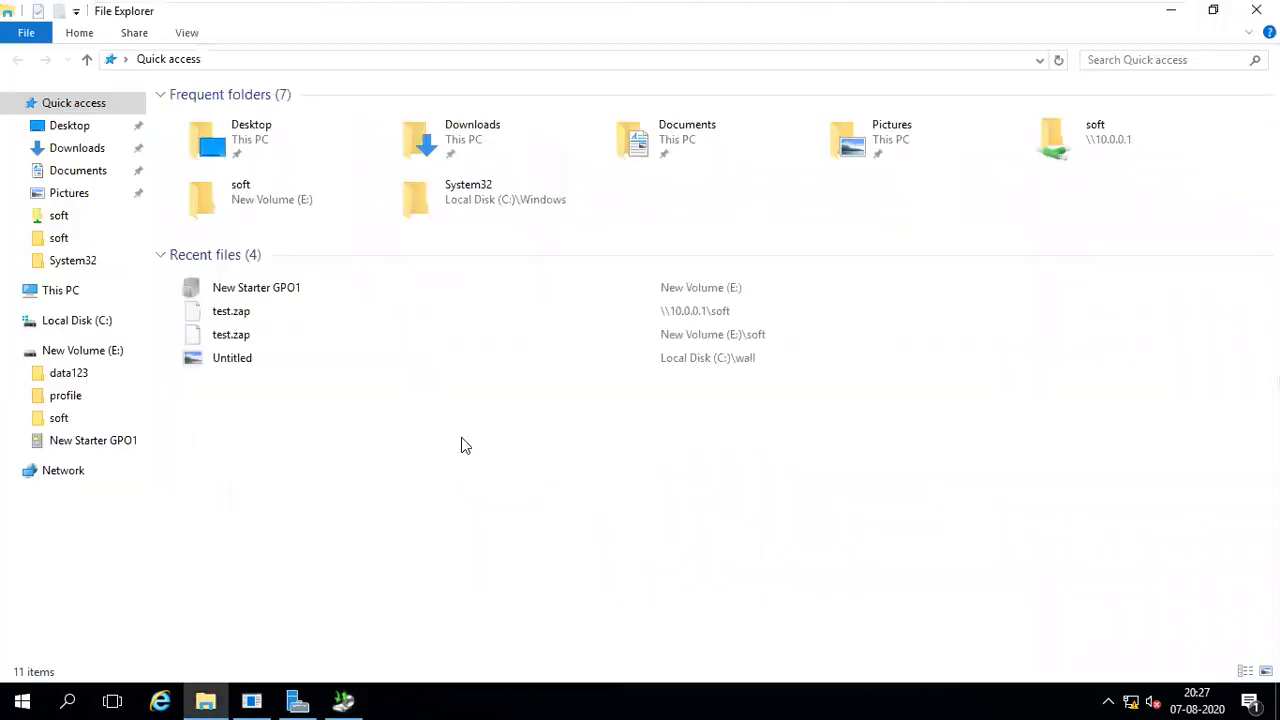
click(77, 289)
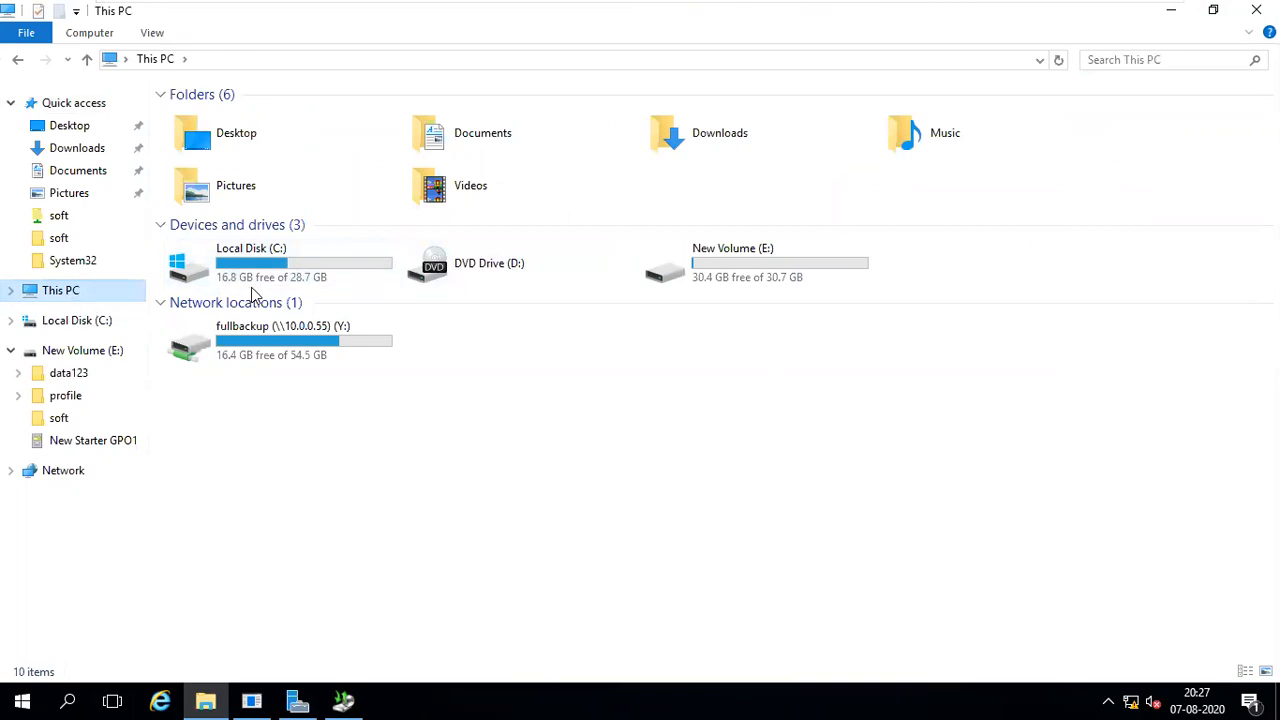
right_click(24, 700)
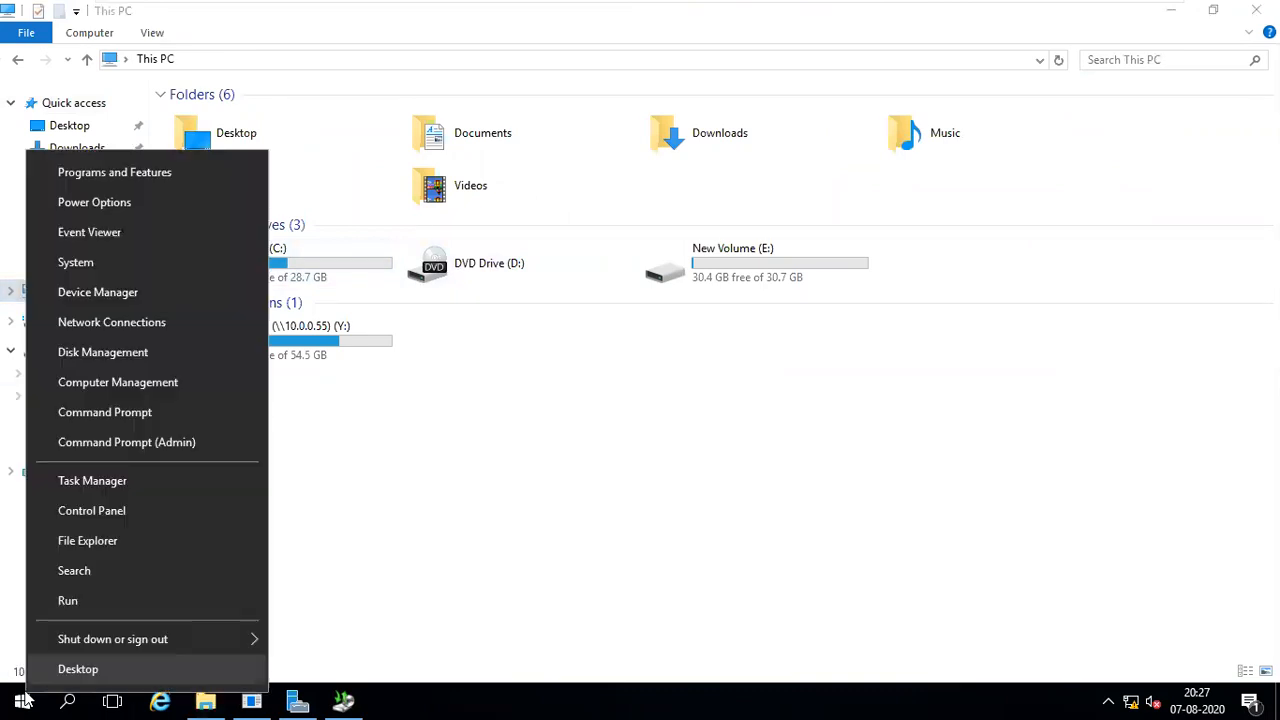
click(109, 355)
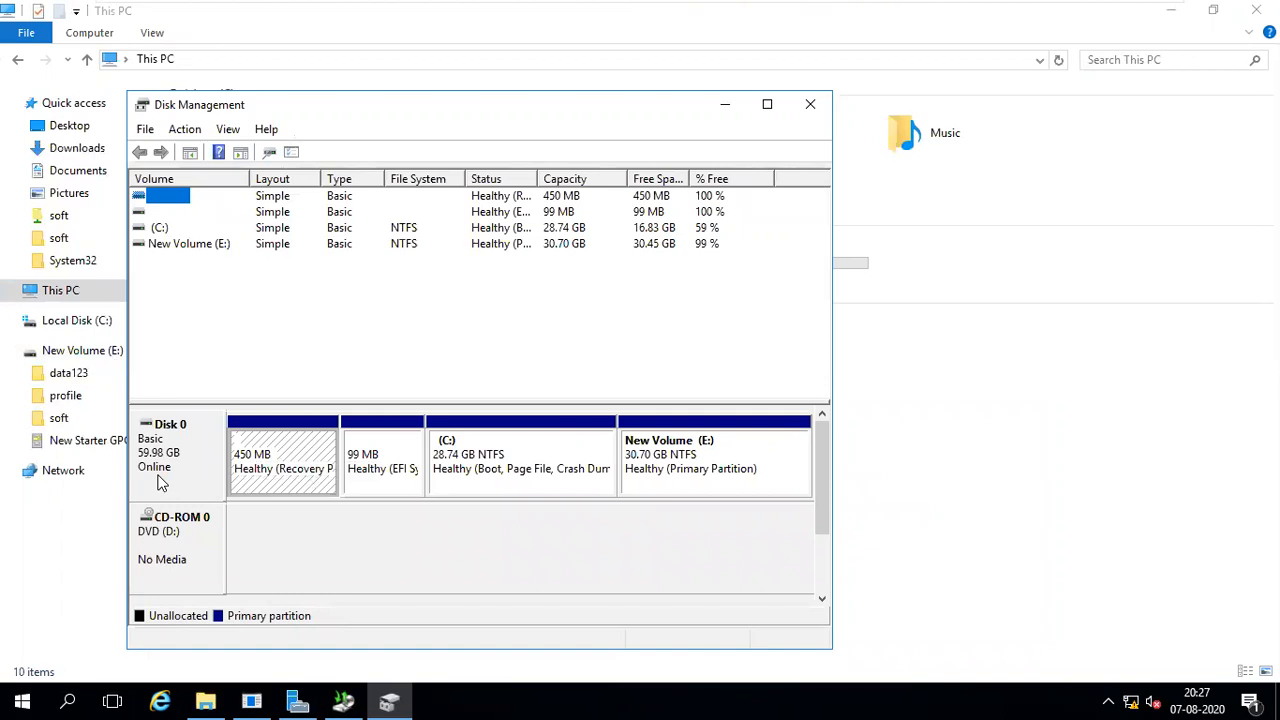
click(810, 105)
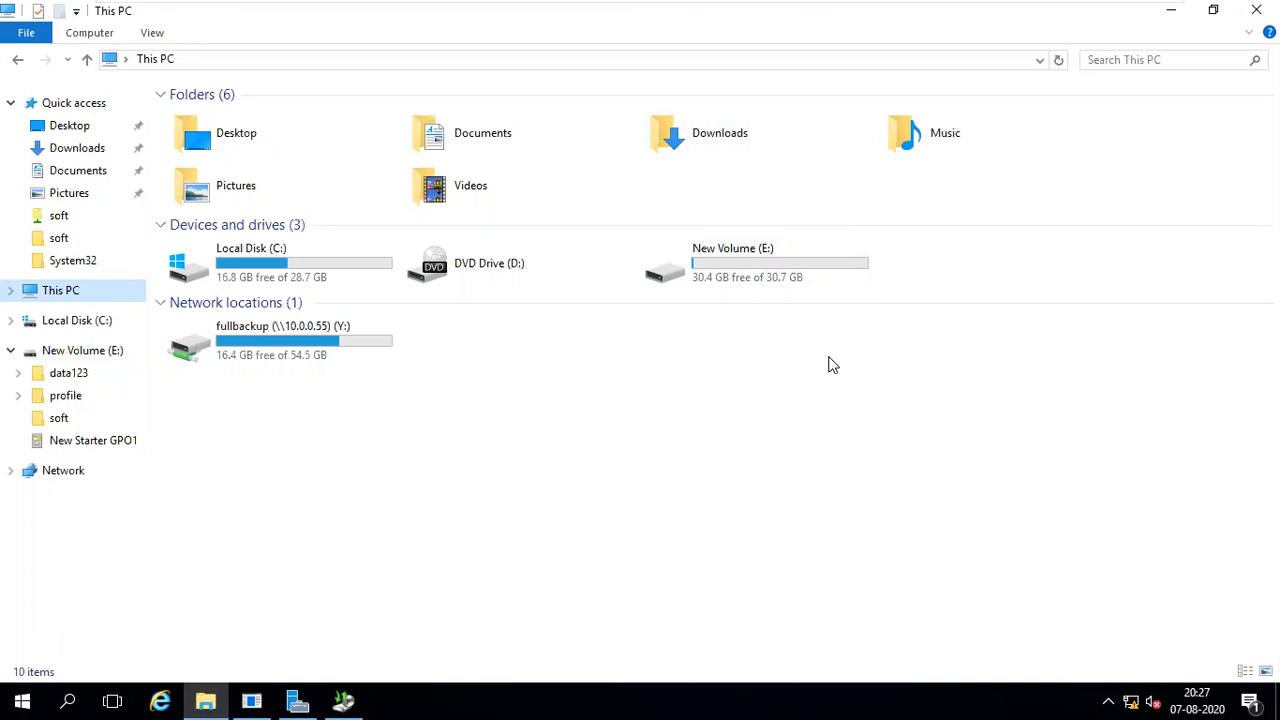
Shut down the Windows Server 2016 virtual machine, forcing the shutdown despite the apps that are still open.
click(20, 700)
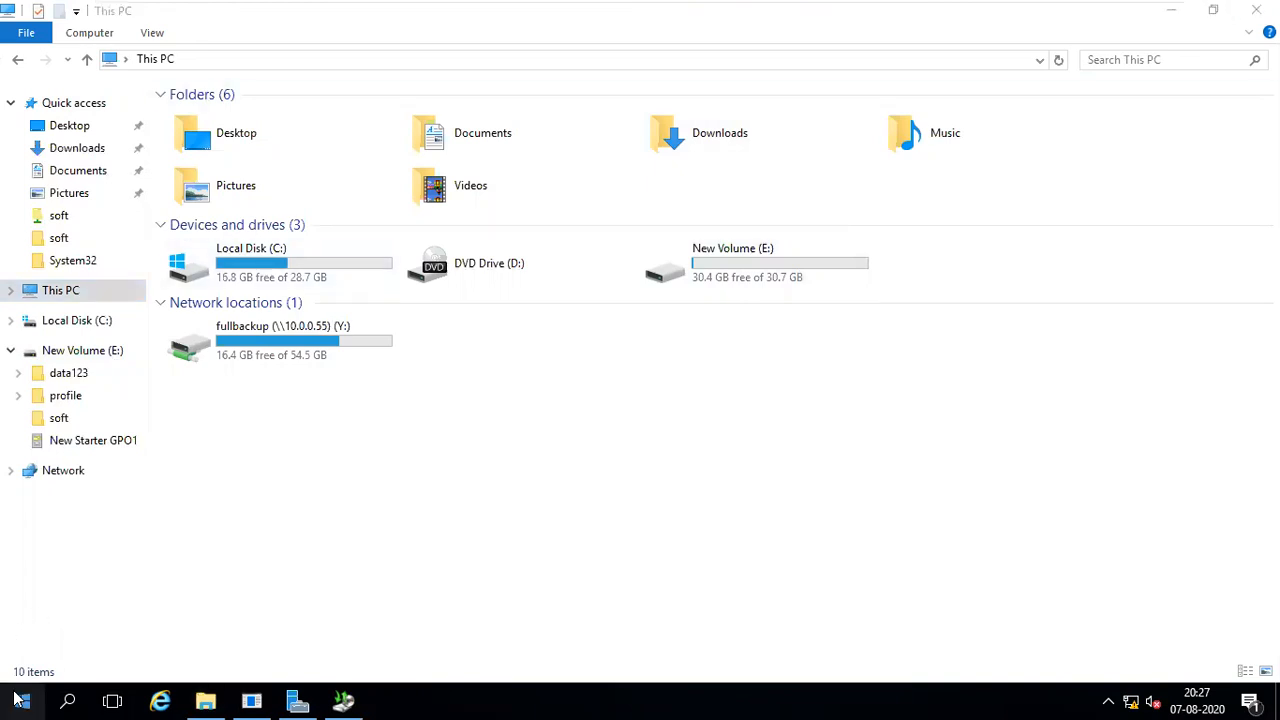
right_click(18, 700)
mouse_move(199, 653)
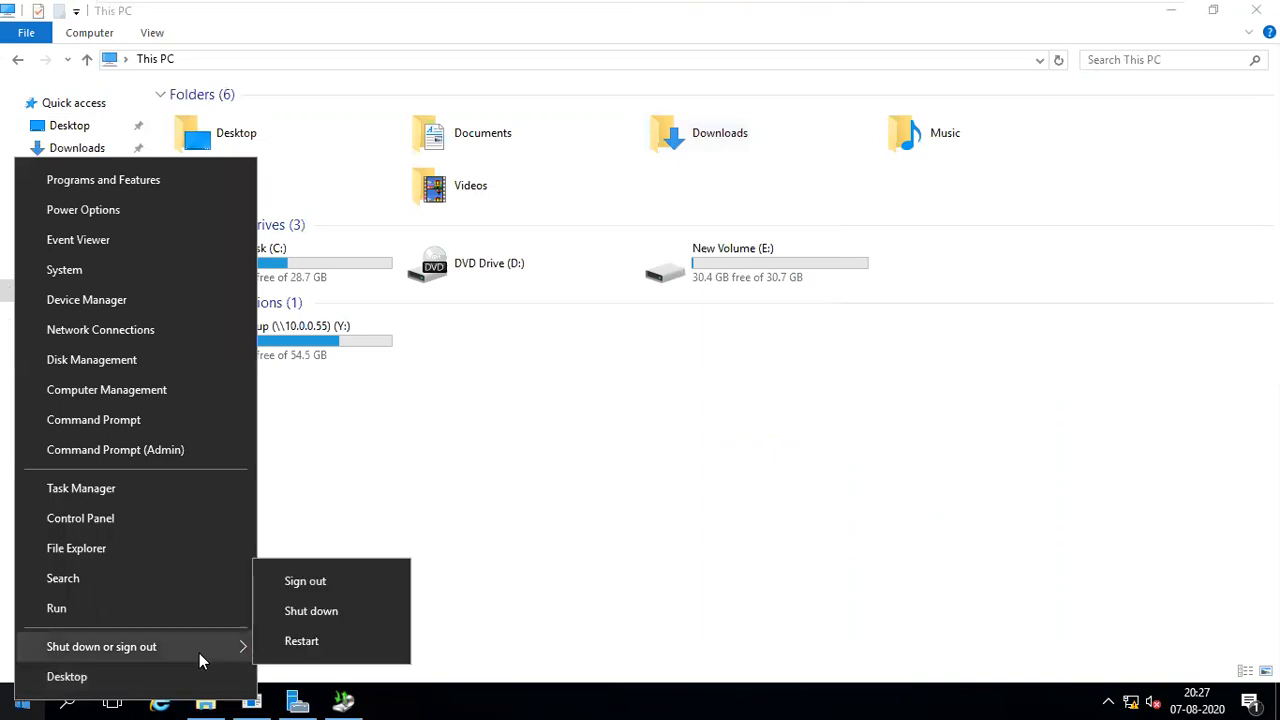
click(319, 617)
click(305, 666)
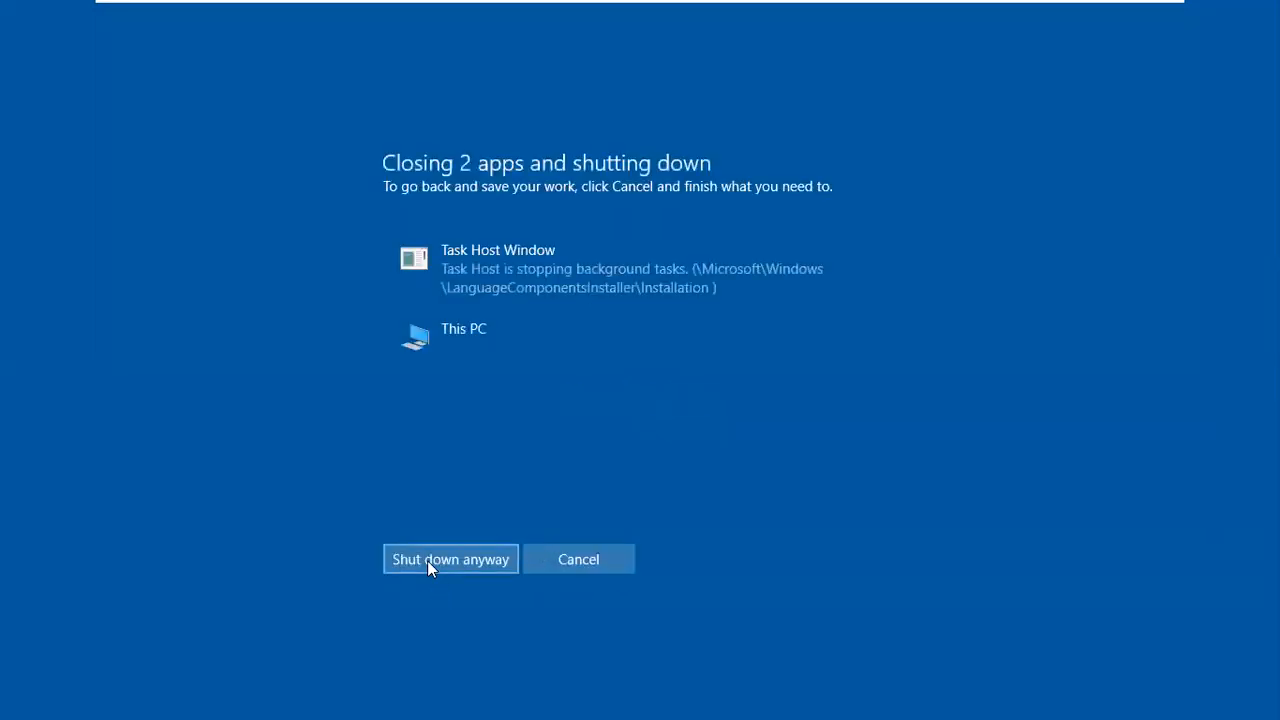
click(428, 562)
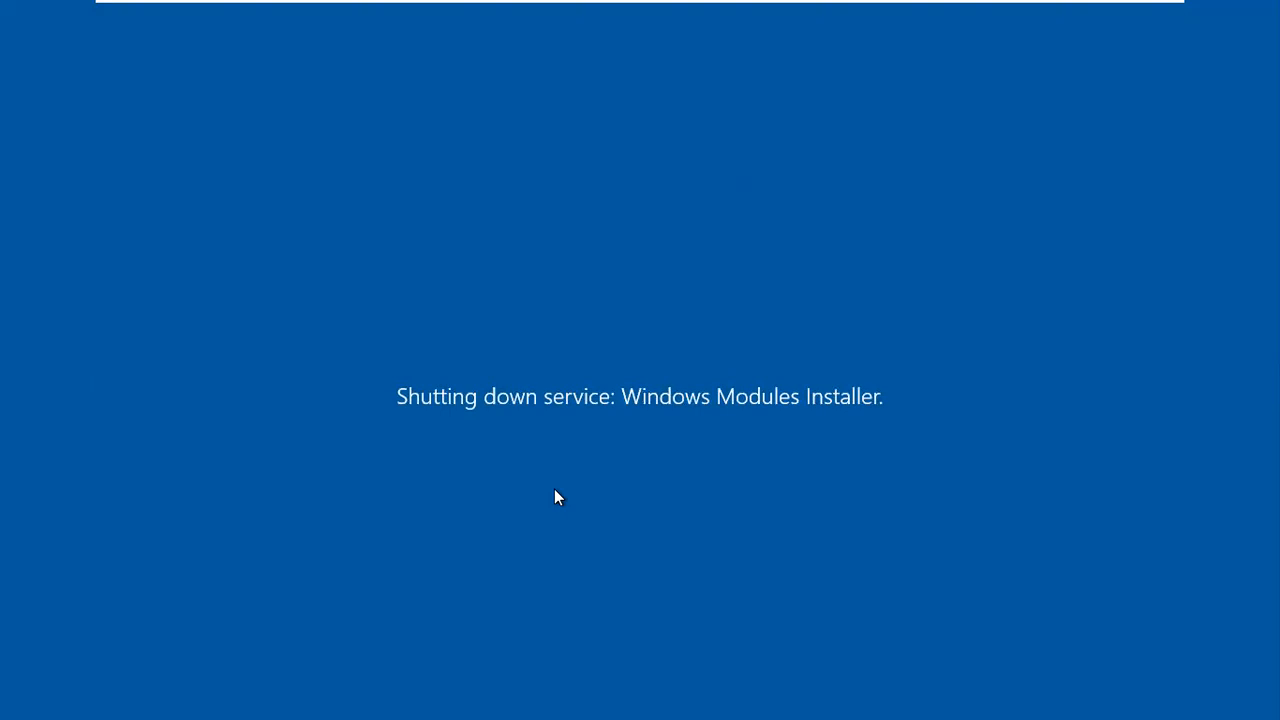
mouse_move(763, 8)
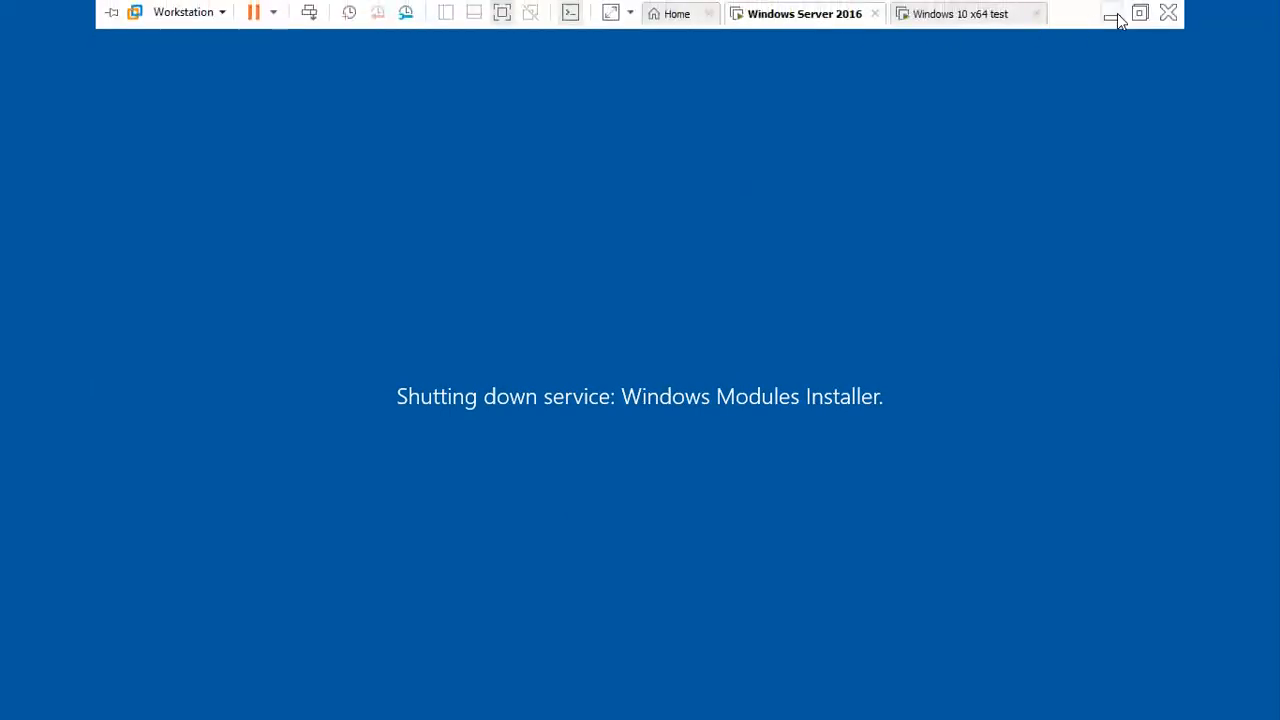
Start a new virtual machine with the operating system installed later and Windows Server 2016 as the guest operating system.
click(1138, 15)
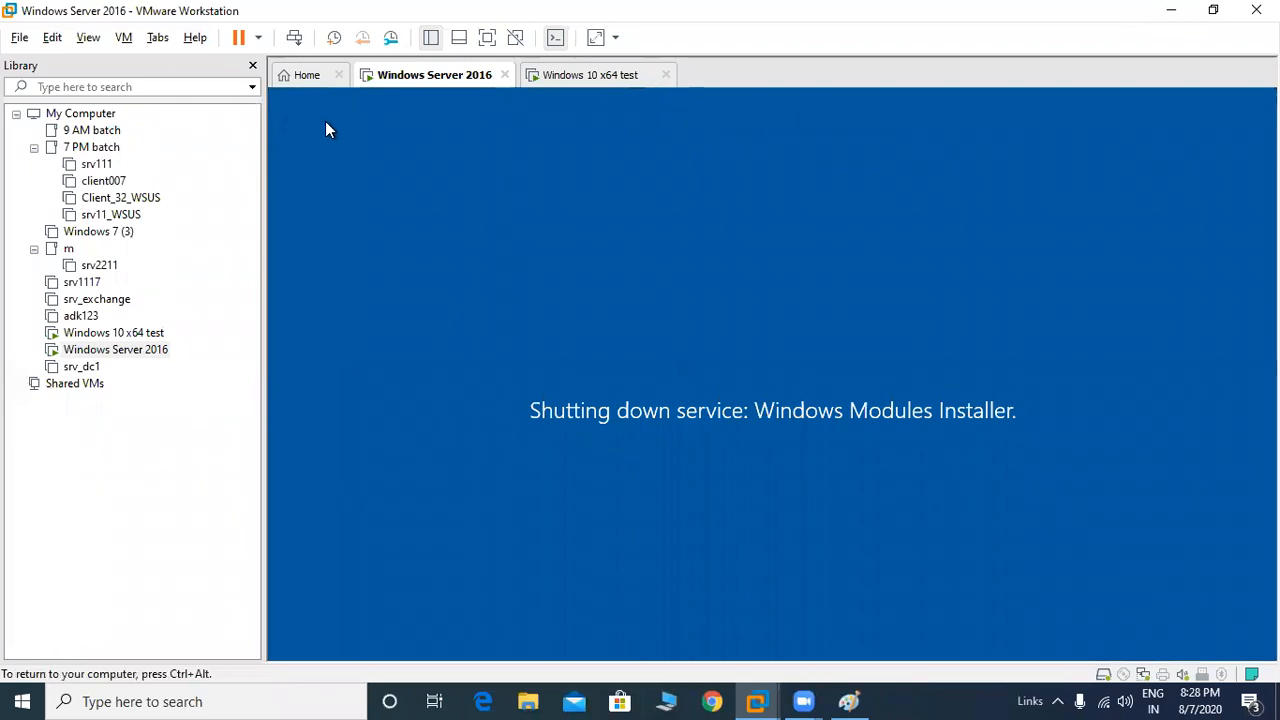
click(306, 80)
click(593, 252)
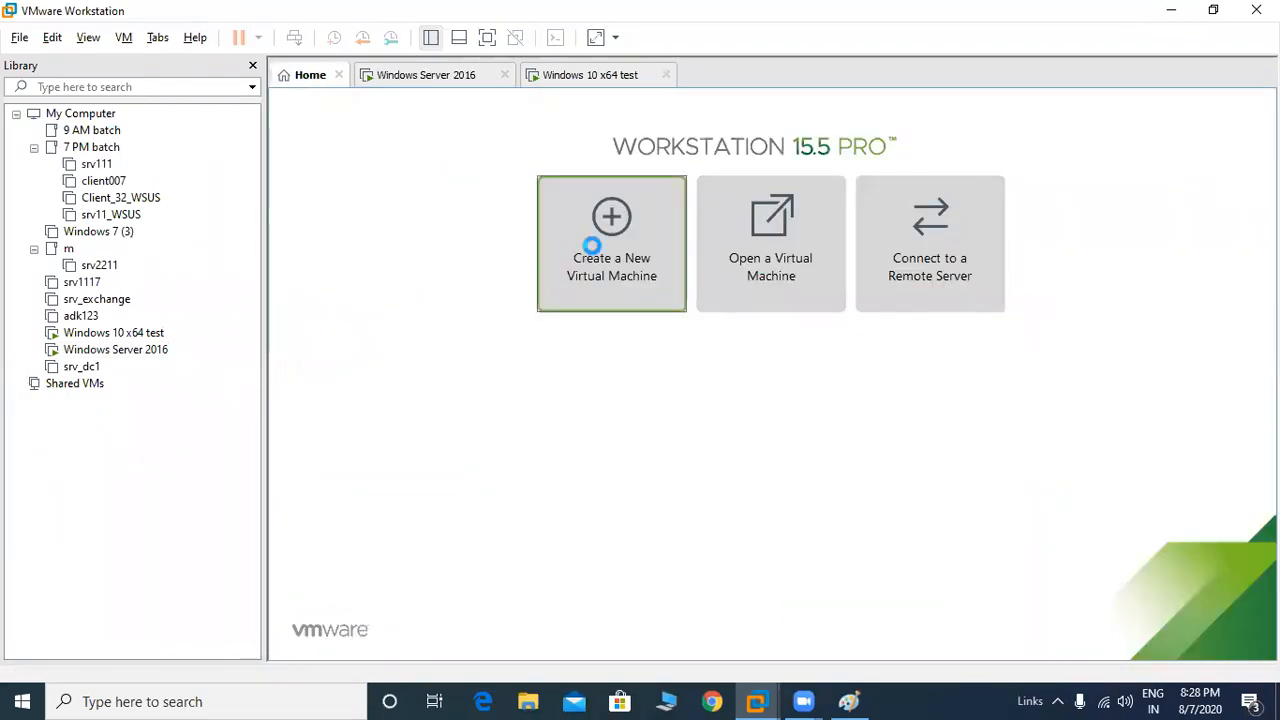
click(718, 527)
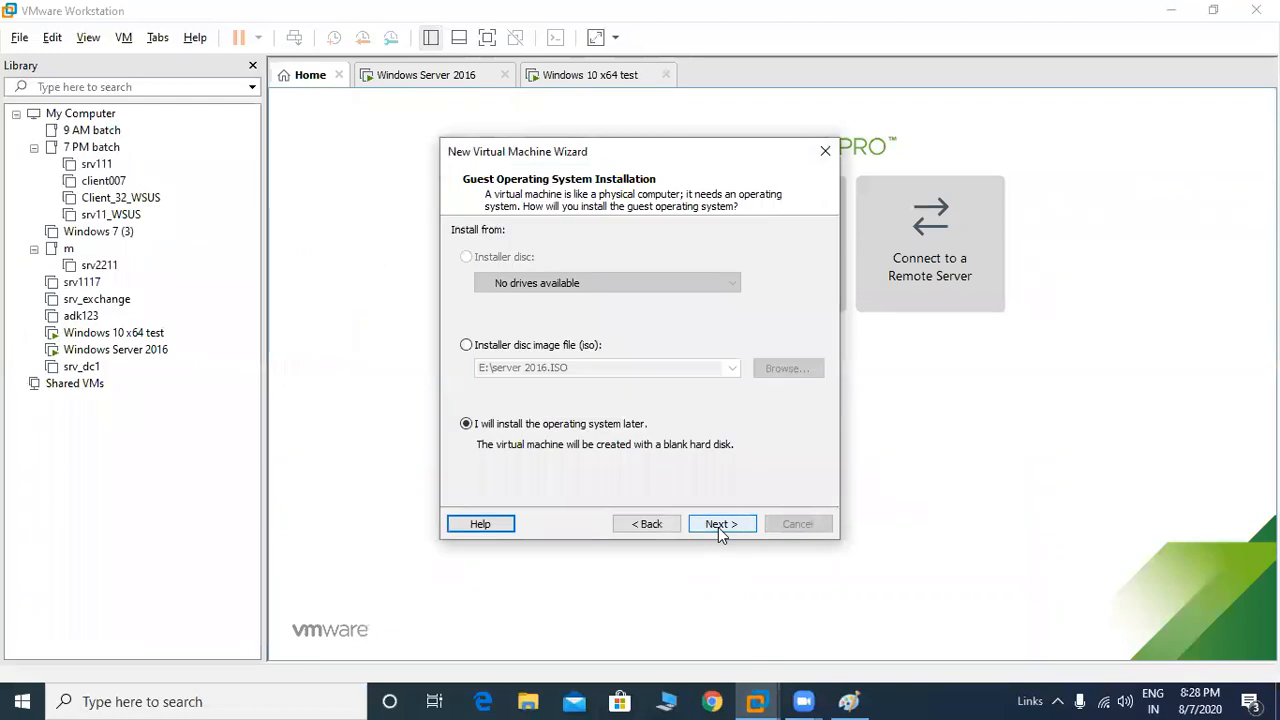
click(718, 526)
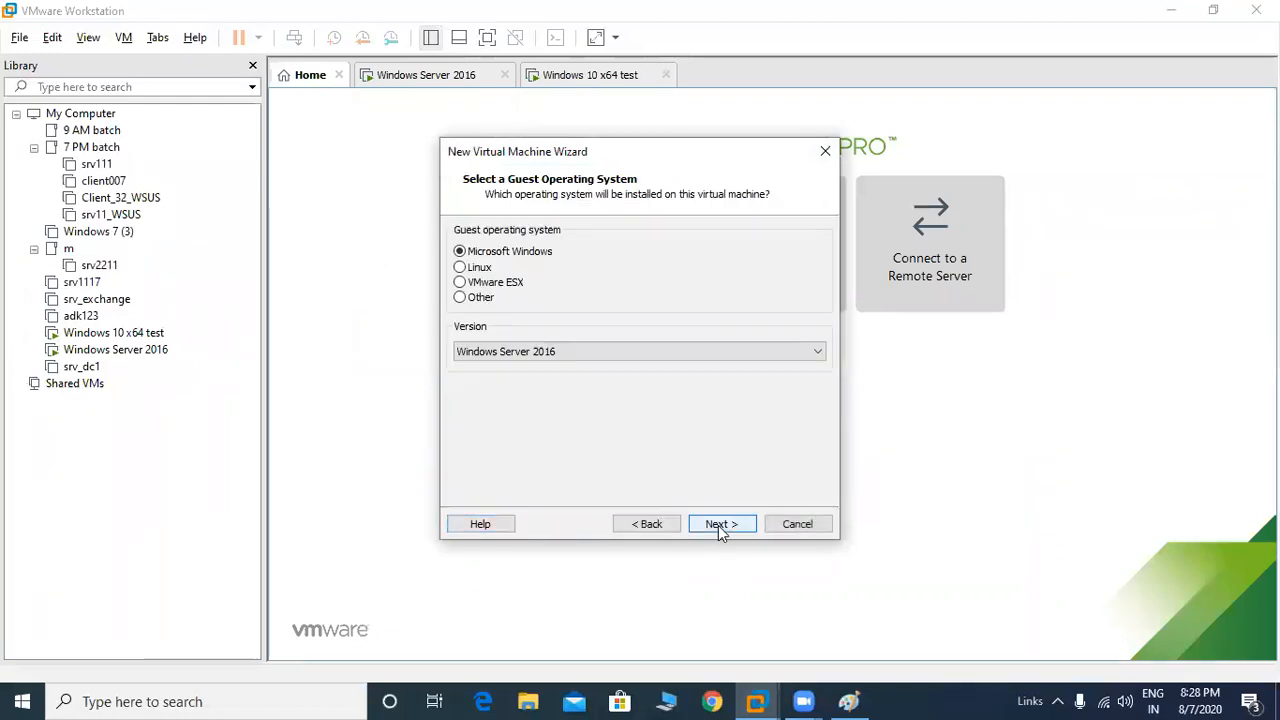
click(718, 525)
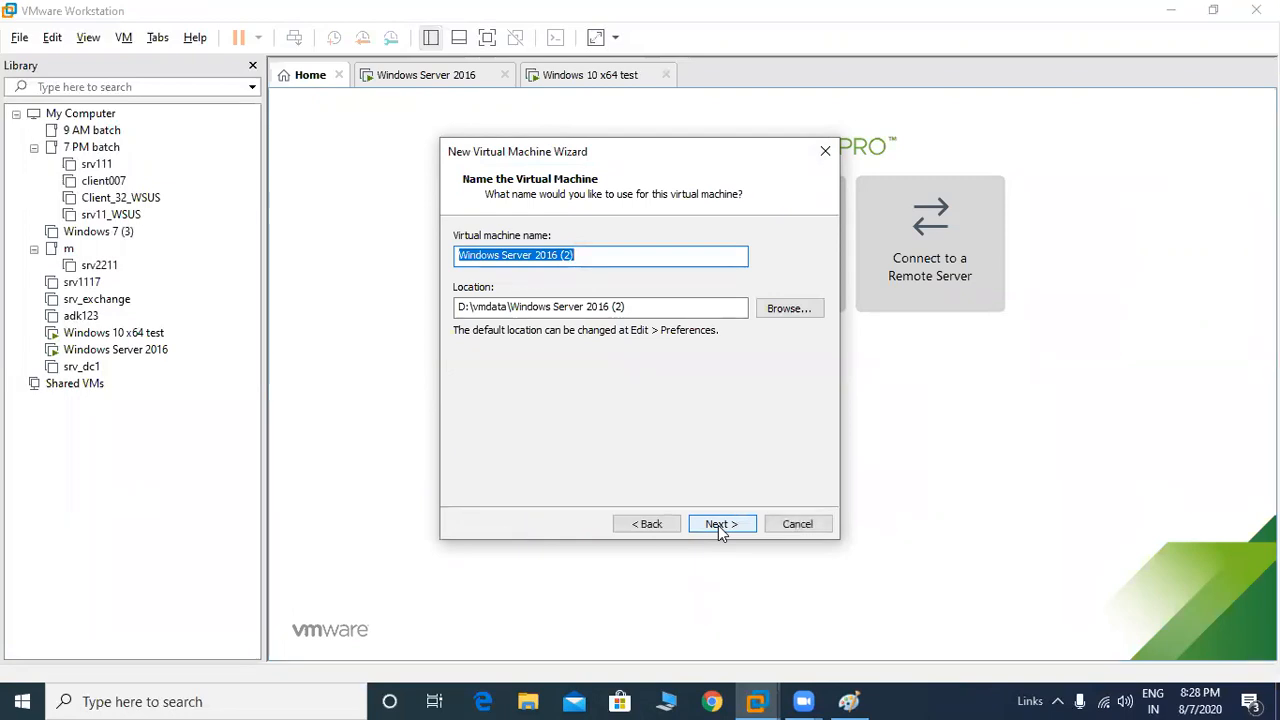
Name the virtual machine "restore of dc" and store its 60 GB virtual disk as a single file.
text(s)
text(er)
key(BackSpace)
key(BackSpace)
key(BackSpace)
text(restore of dc)
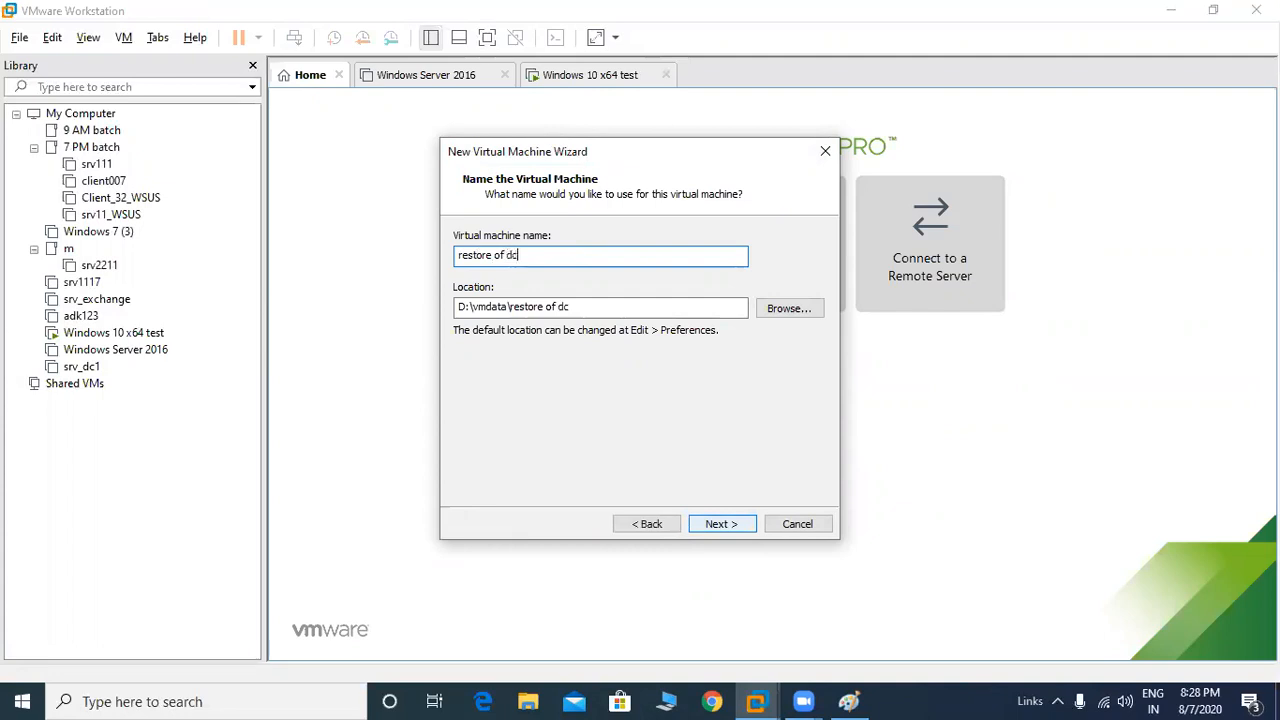
click(737, 530)
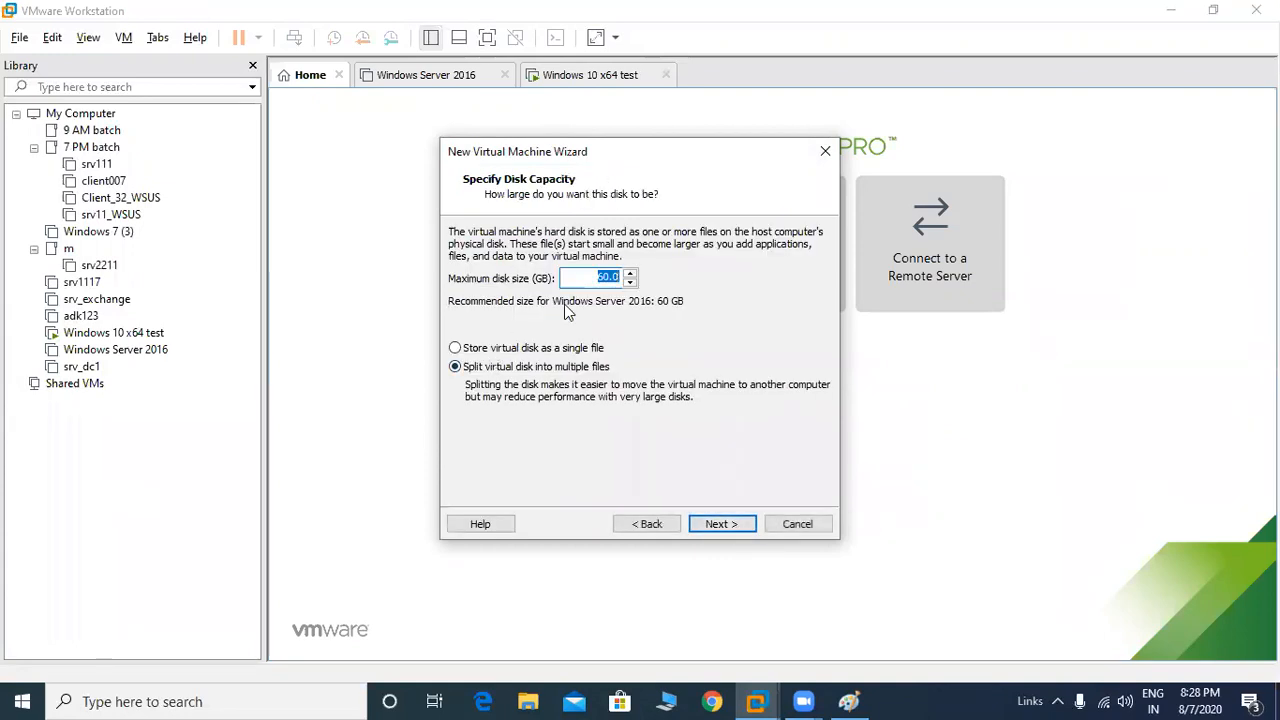
click(531, 349)
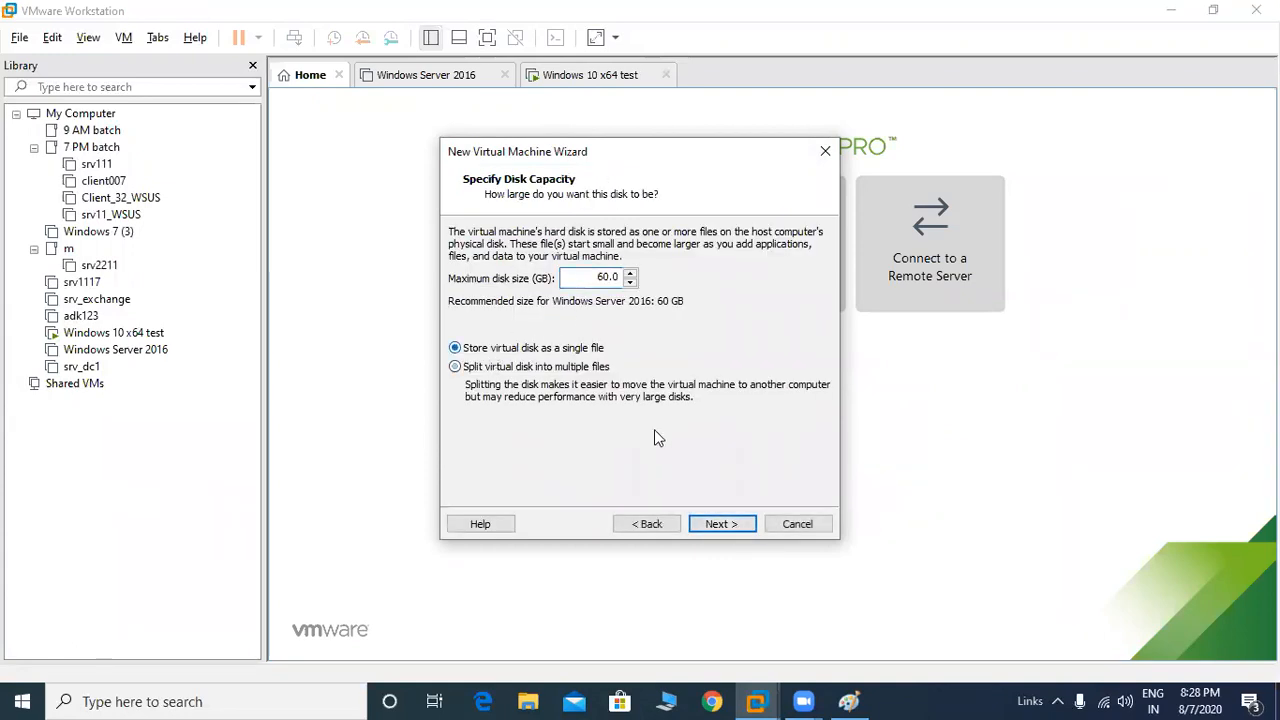
click(720, 523)
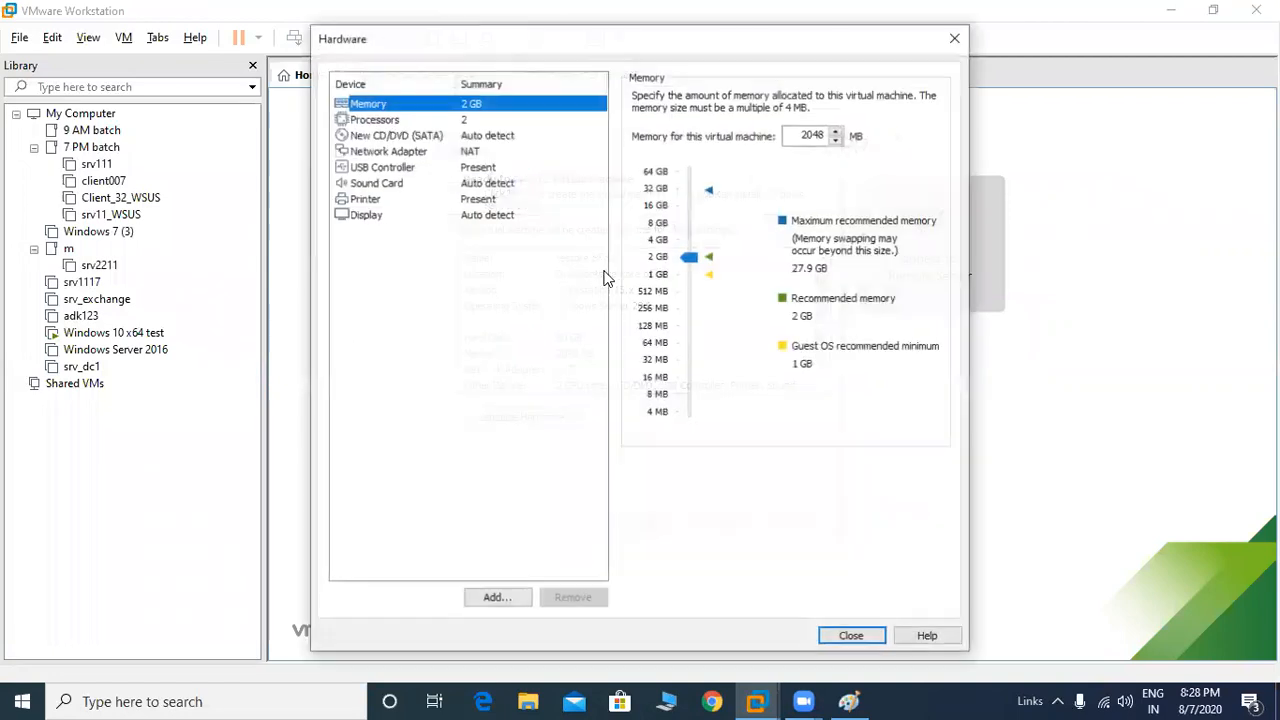
Set the network adapter to Bridged, attach the E:\server 2016.ISO image to the CD/DVD drive, and finish creating the virtual machine.
click(414, 156)
click(645, 166)
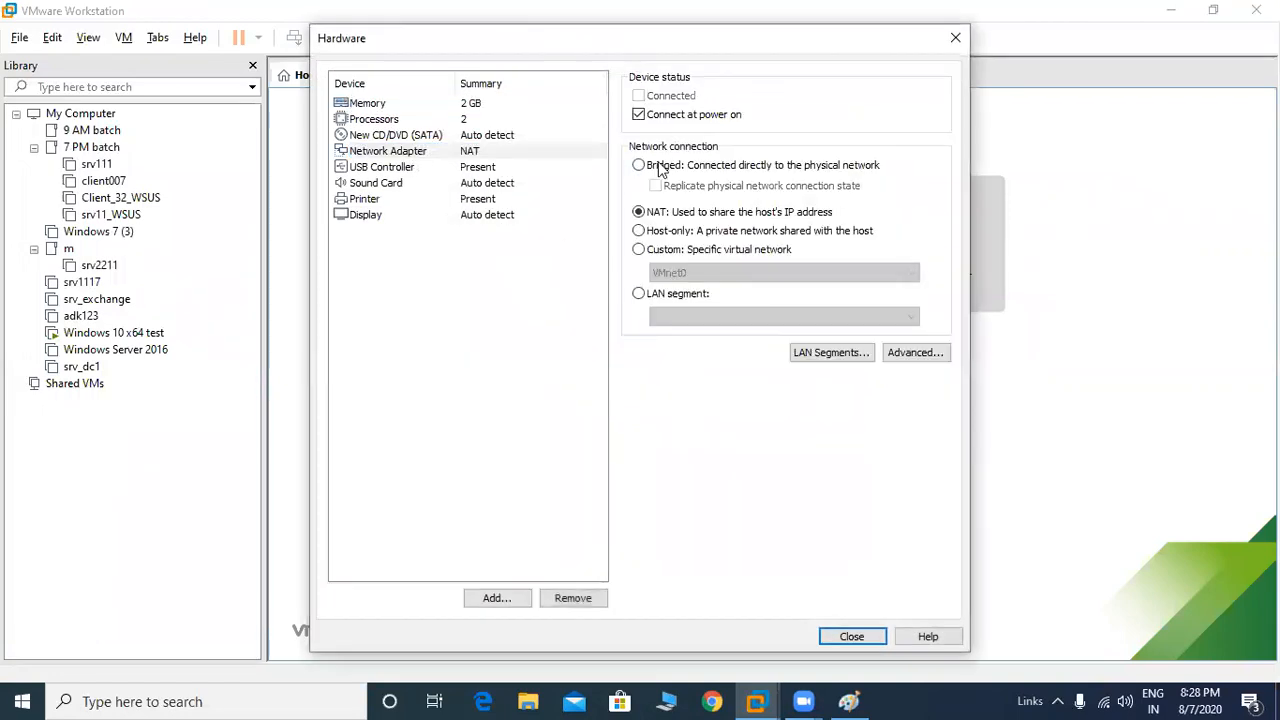
click(474, 137)
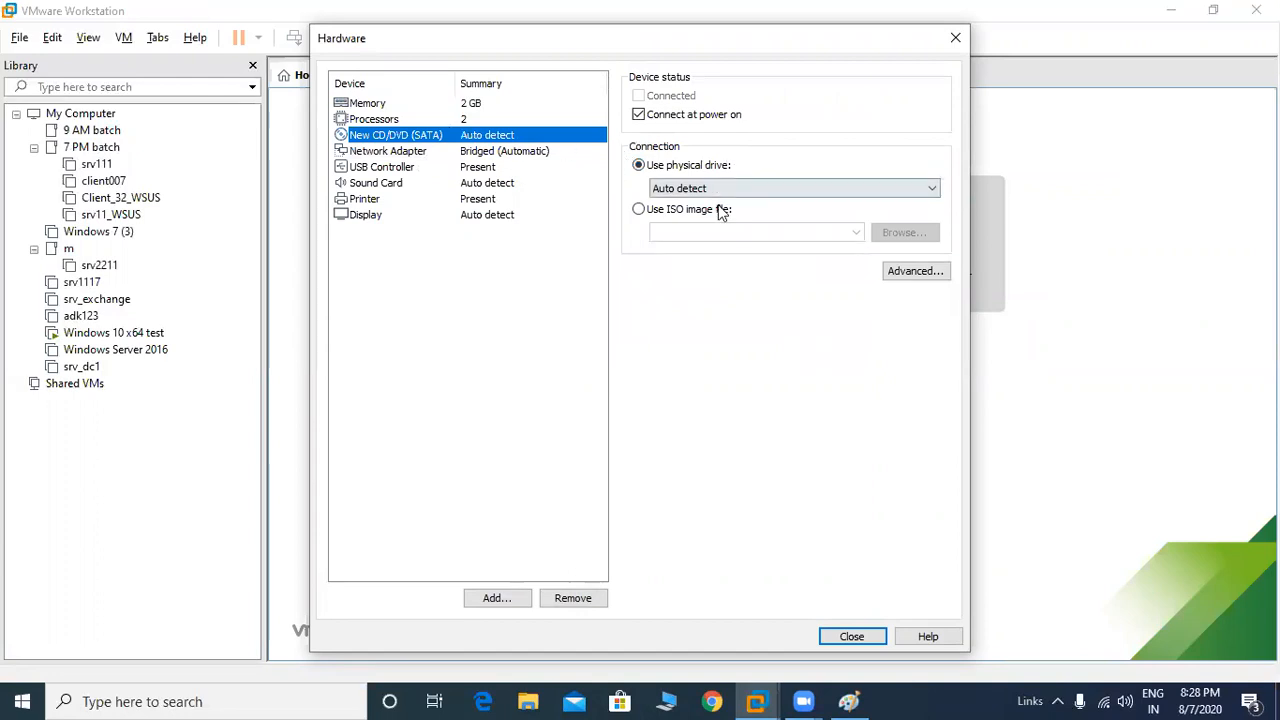
click(697, 214)
click(855, 232)
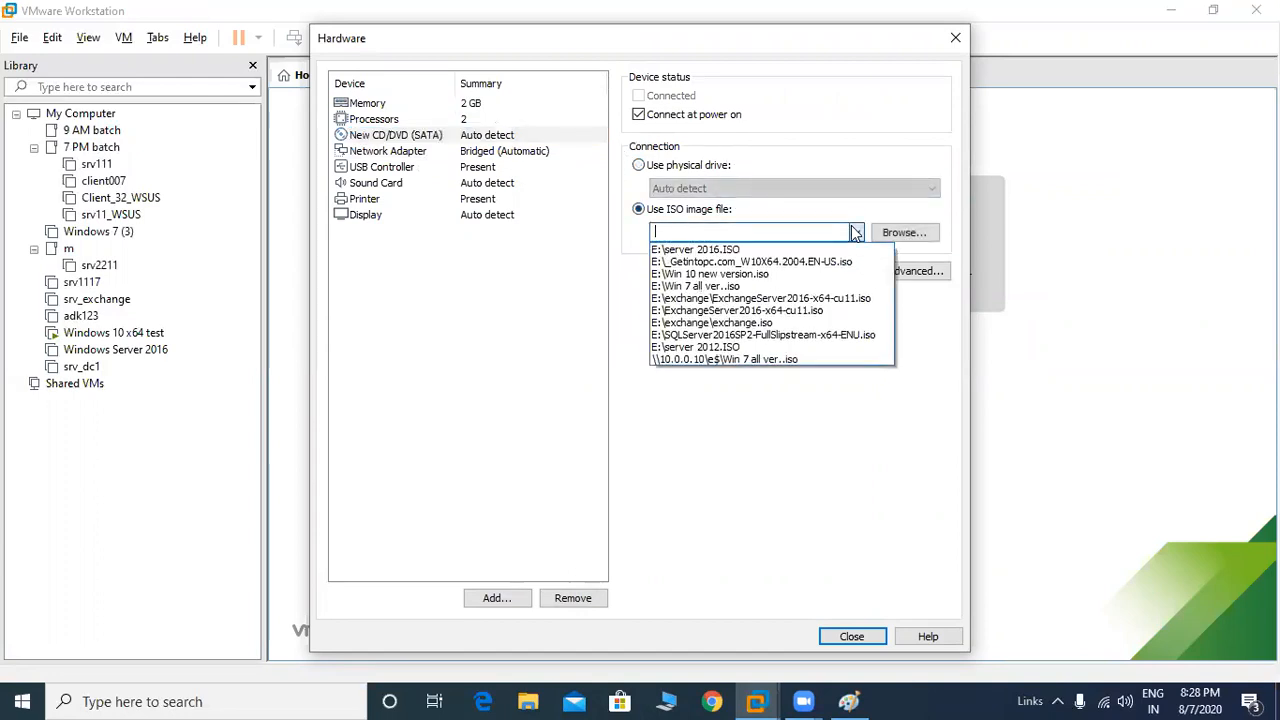
click(830, 249)
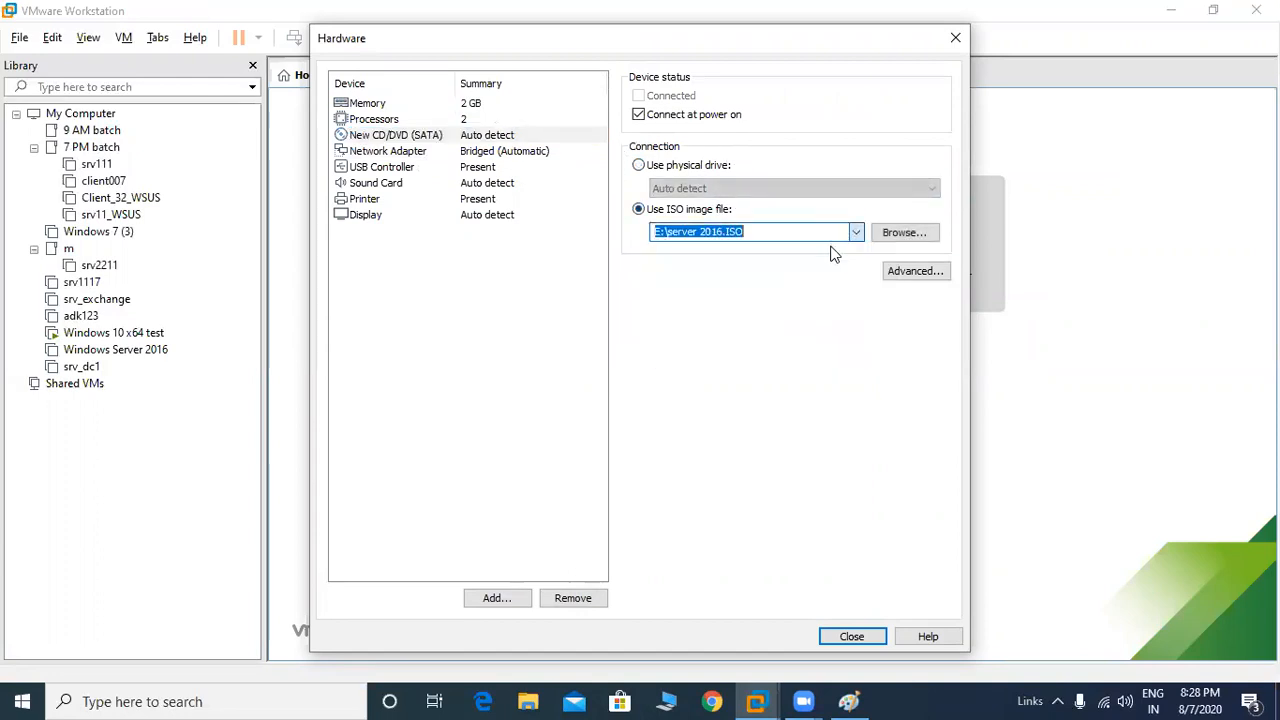
click(838, 640)
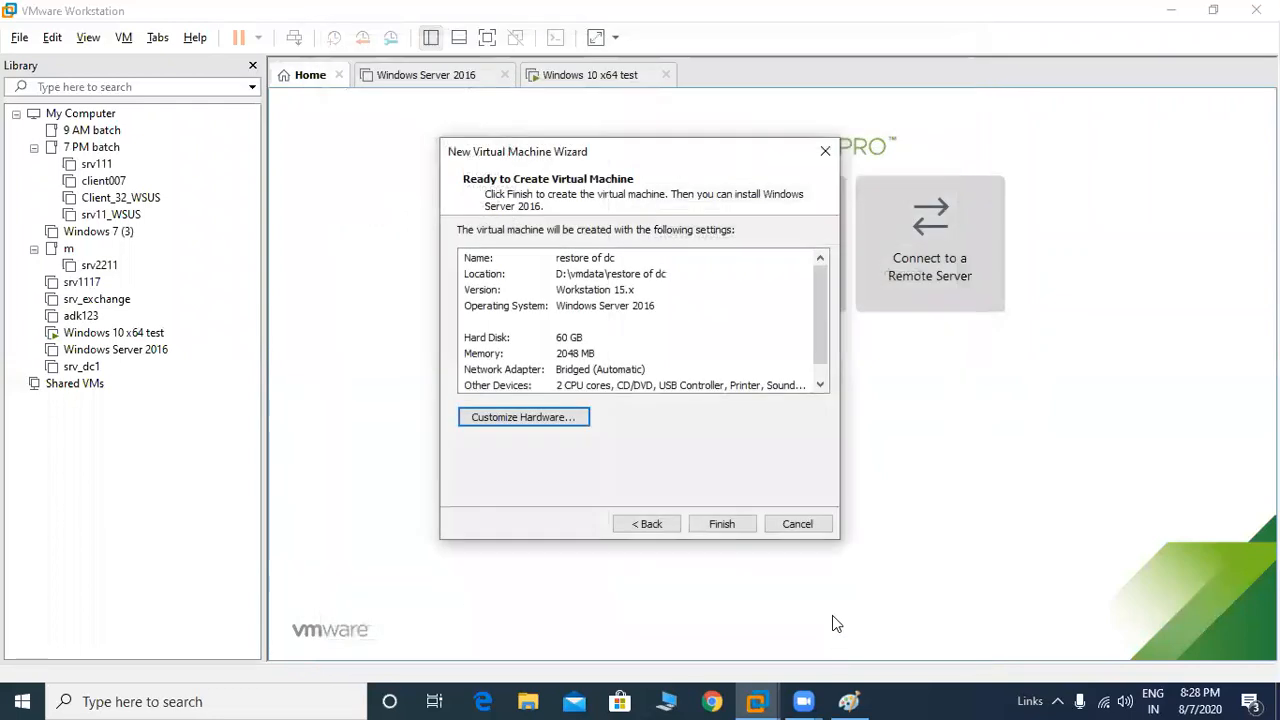
click(733, 524)
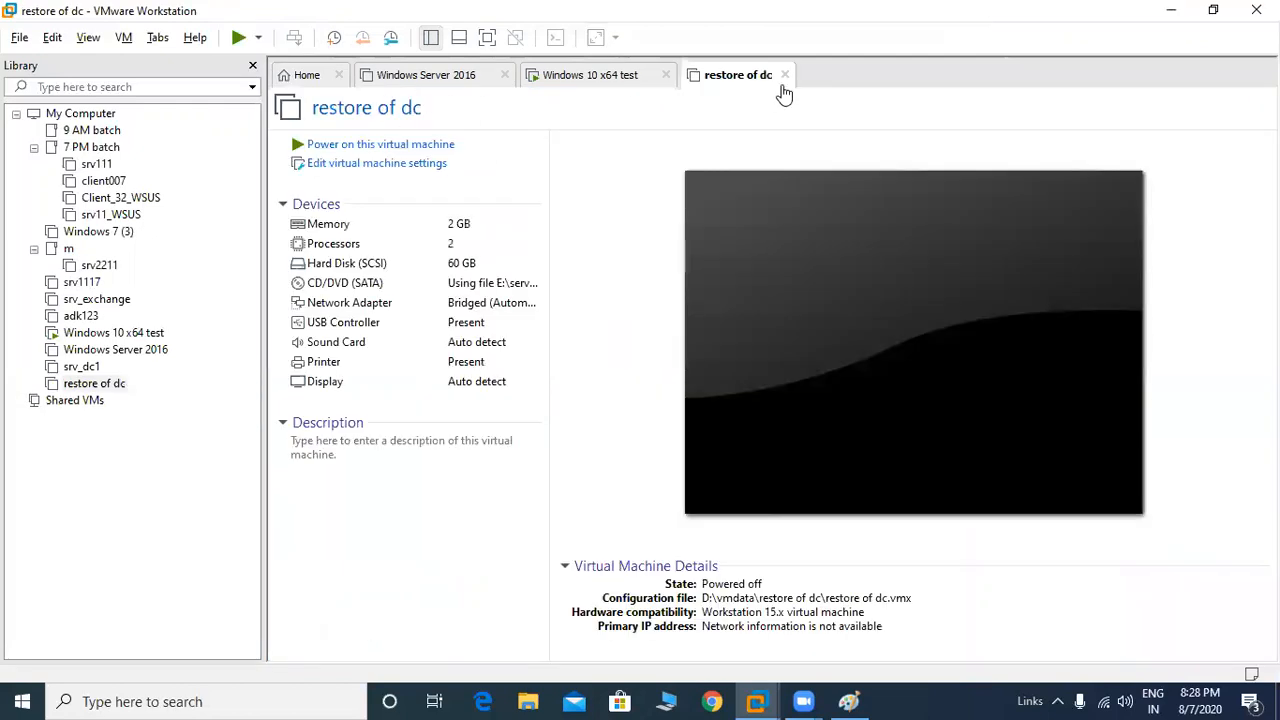
Close the powered-off Windows Server 2016 virtual machine's view and return to the restore of dc virtual machine.
click(430, 87)
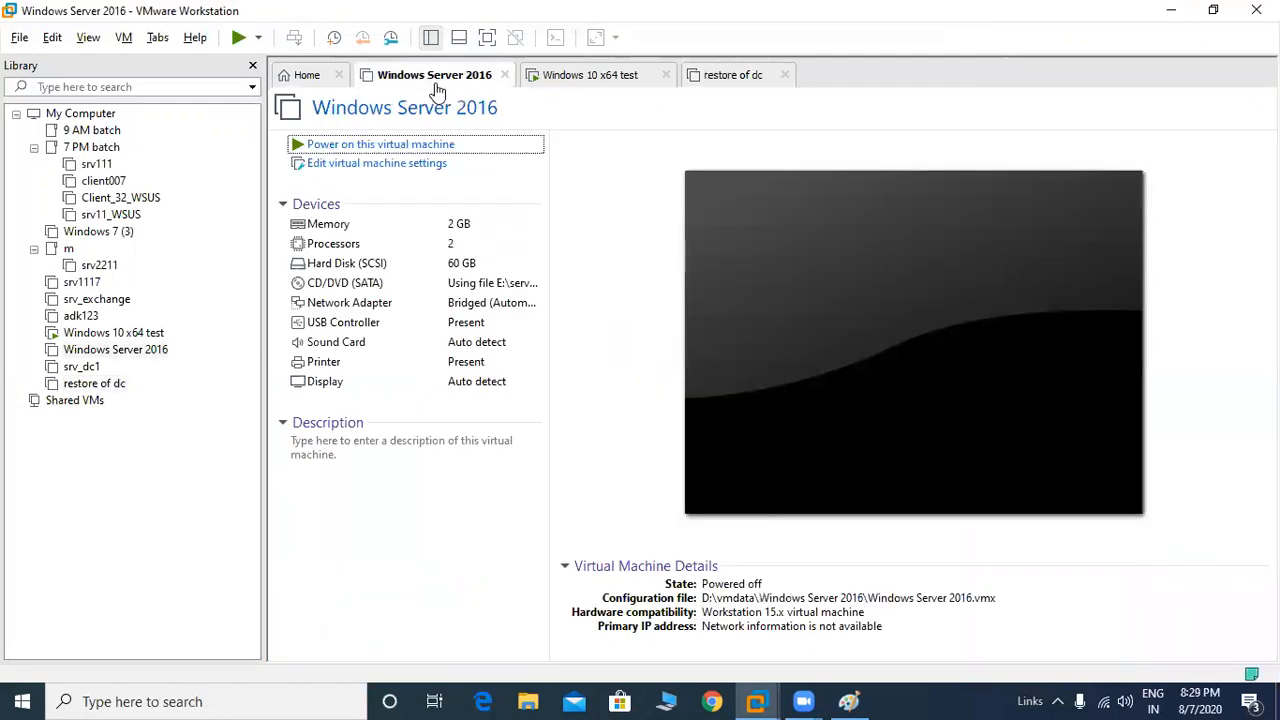
click(505, 78)
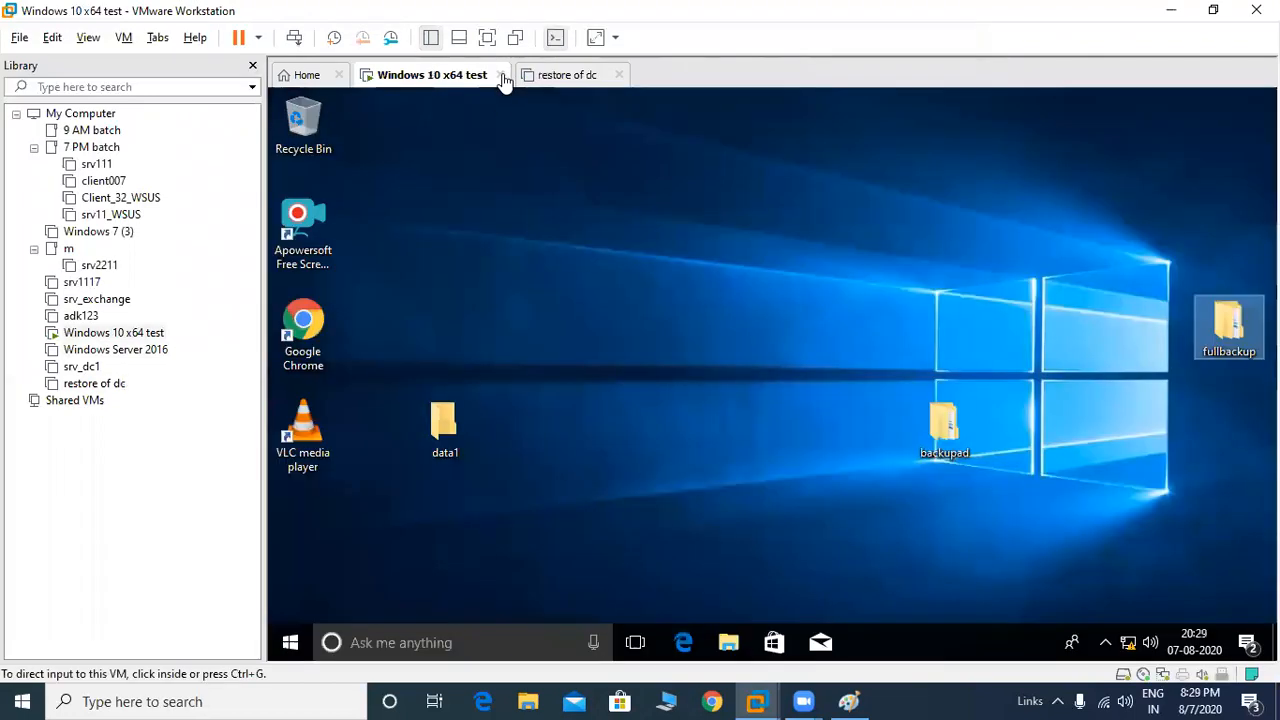
click(556, 78)
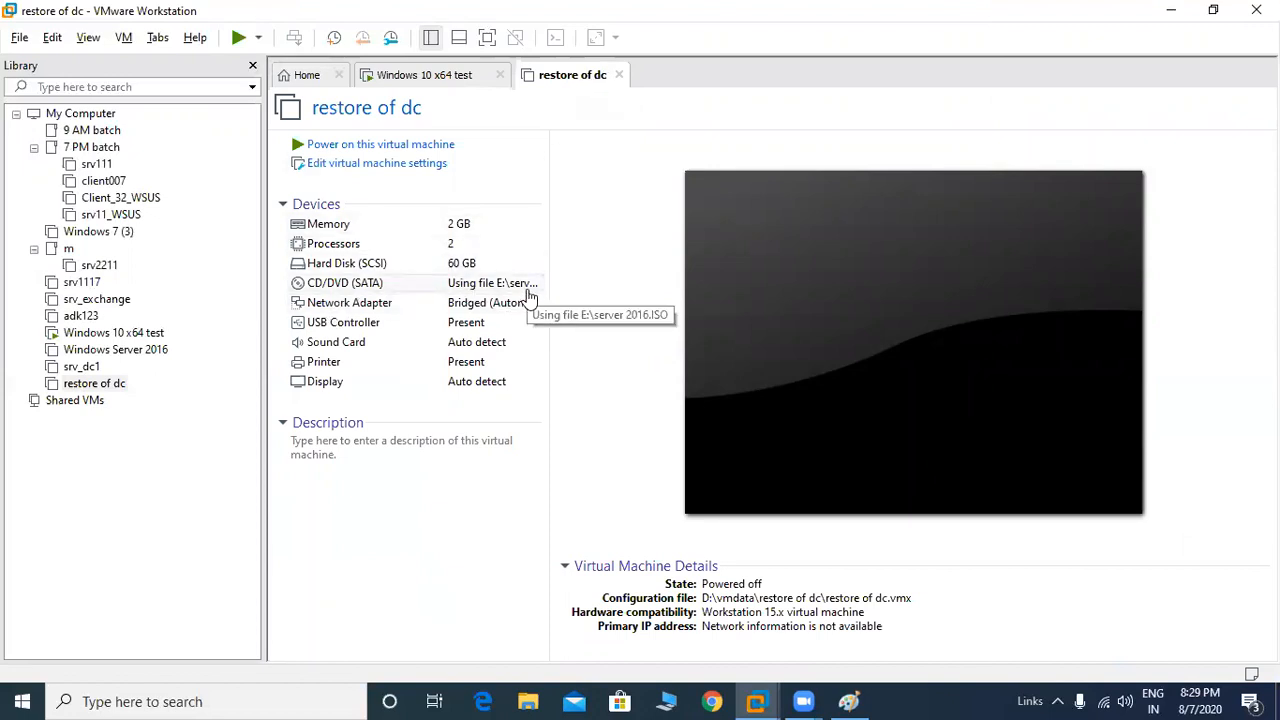
Power on the restore of dc virtual machine, boot it from the installation ISO, and show it in full screen.
click(388, 147)
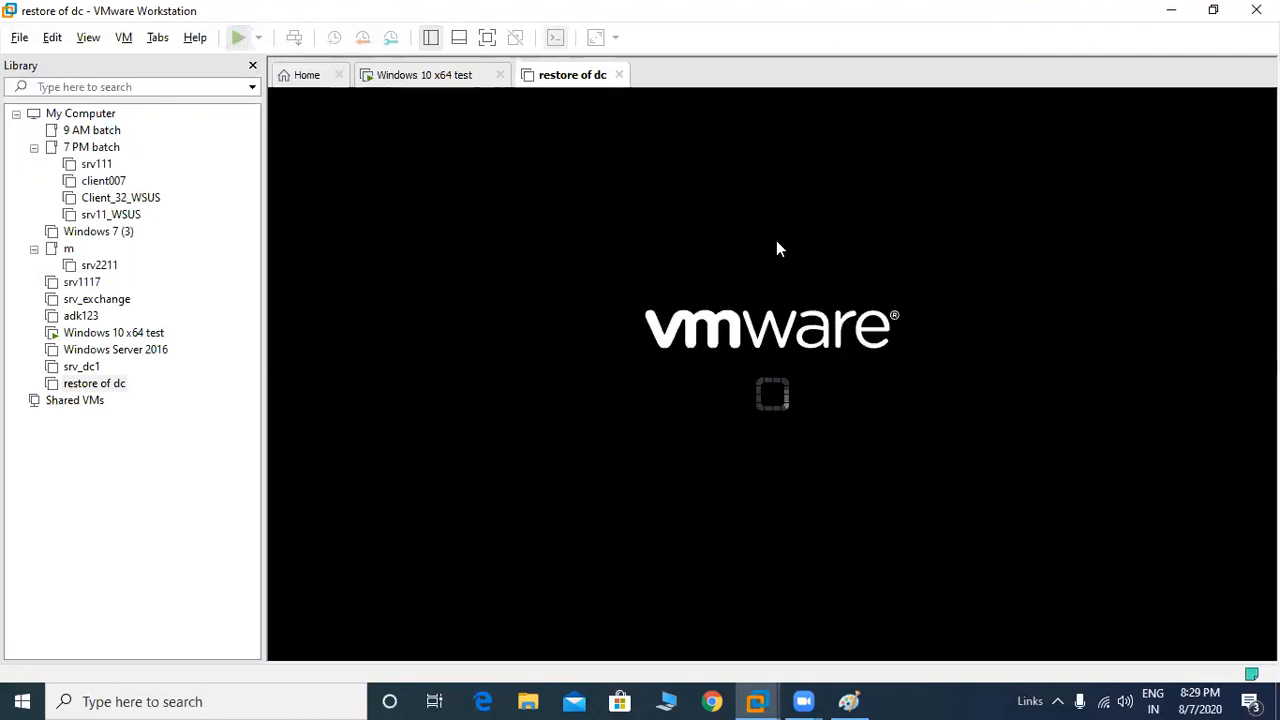
click(1126, 640)
click(682, 312)
key(Return)
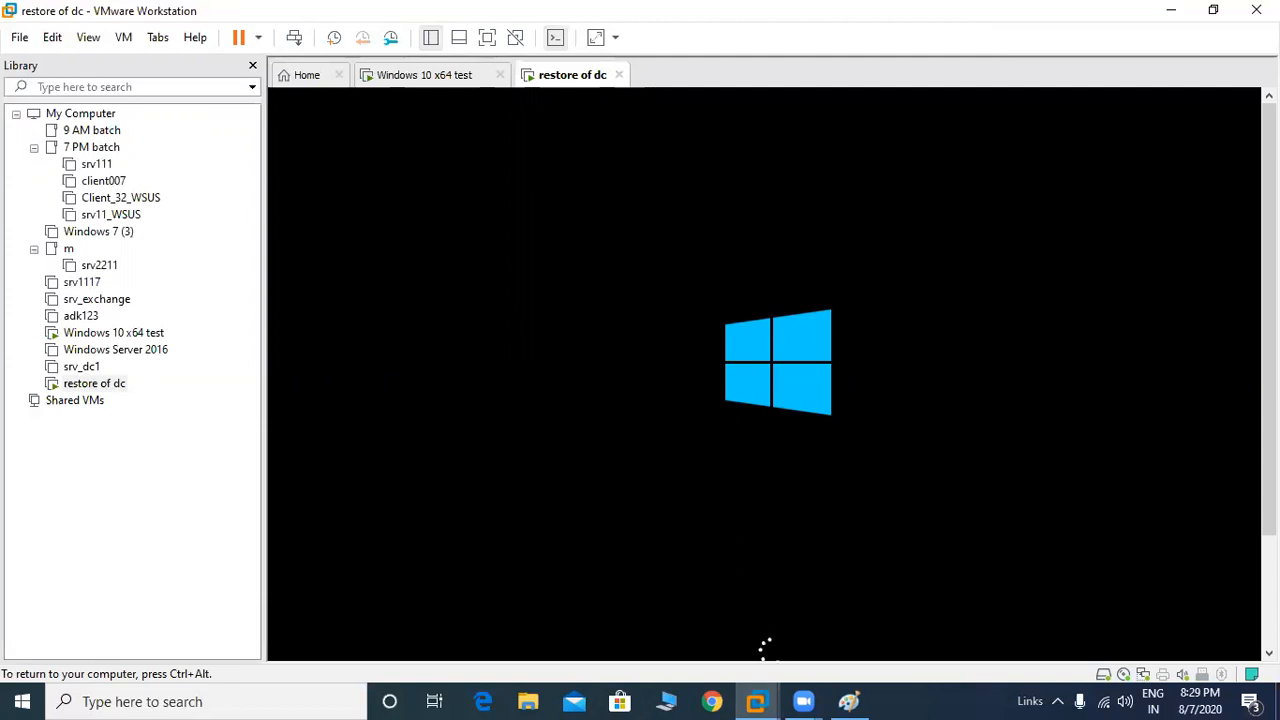
key(ctrl+alt+Return)
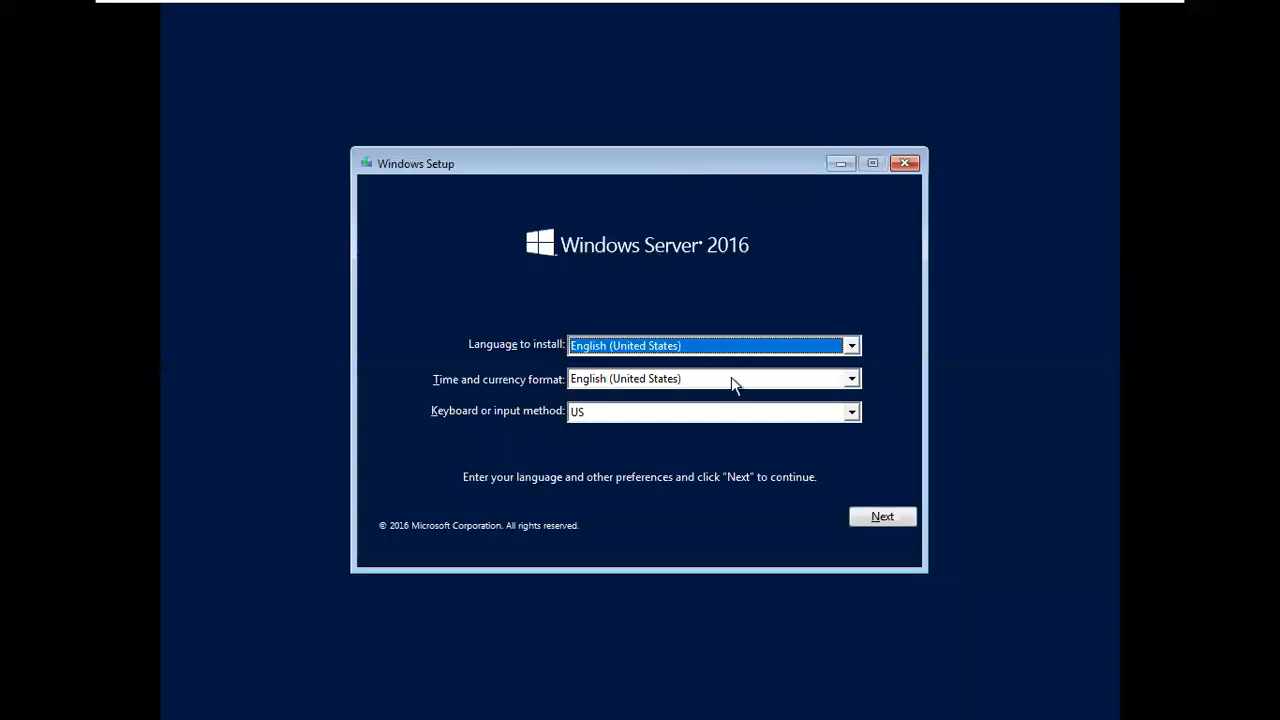
Set the time and currency format to English (India) in Windows Setup and continue past the language preferences.
click(731, 378)
scroll(730, 400, up, 10)
scroll(729, 400, up, 14)
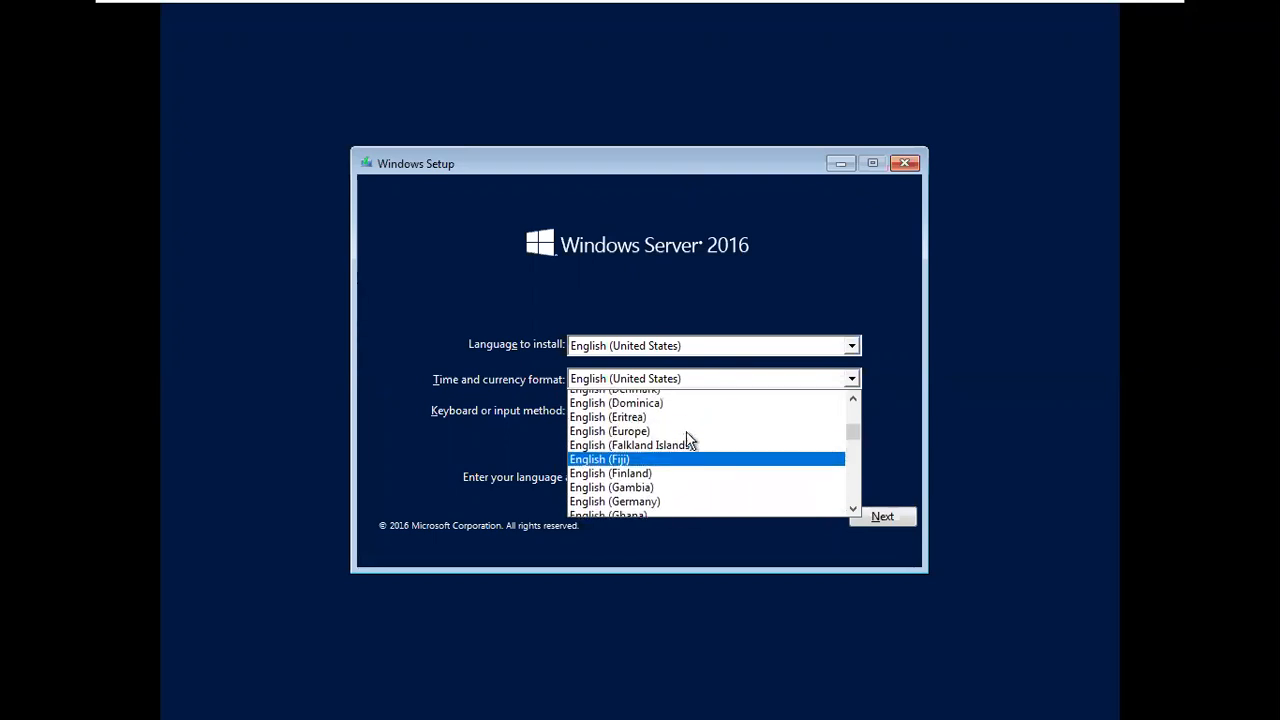
scroll(686, 431, up, 1)
scroll(686, 431, down, 2)
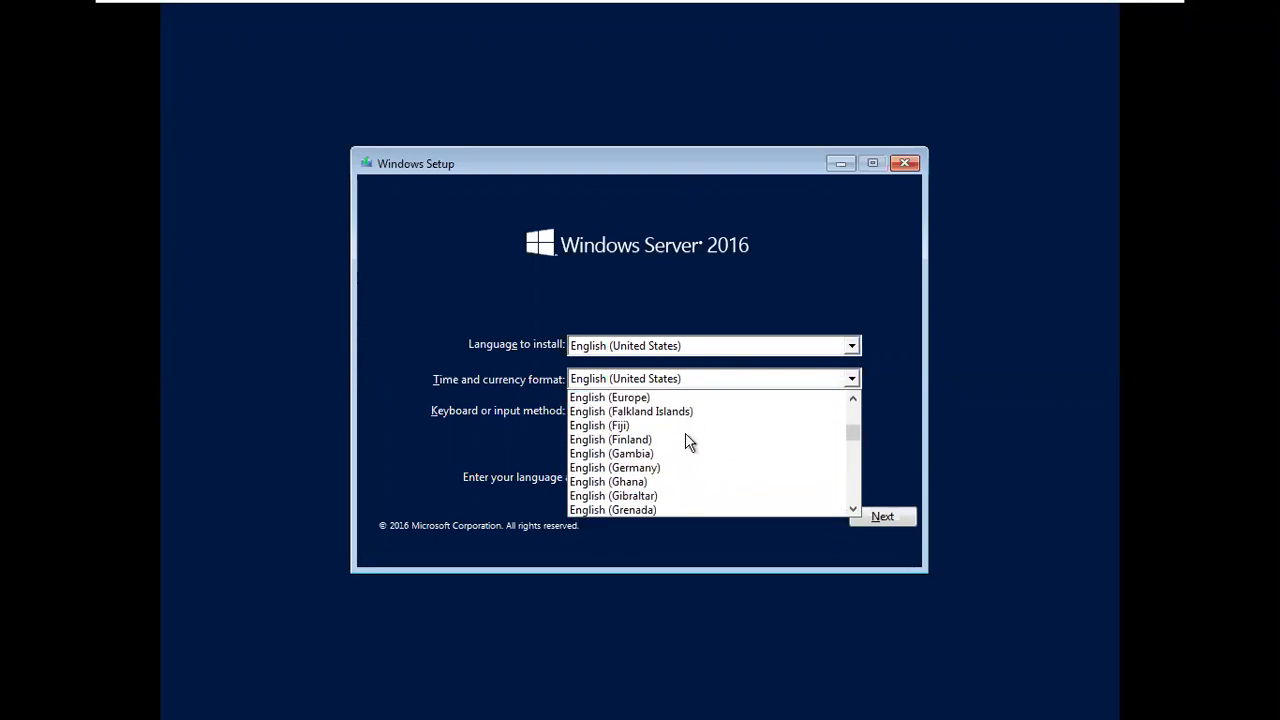
scroll(686, 441, up, 2)
scroll(686, 441, down, 2)
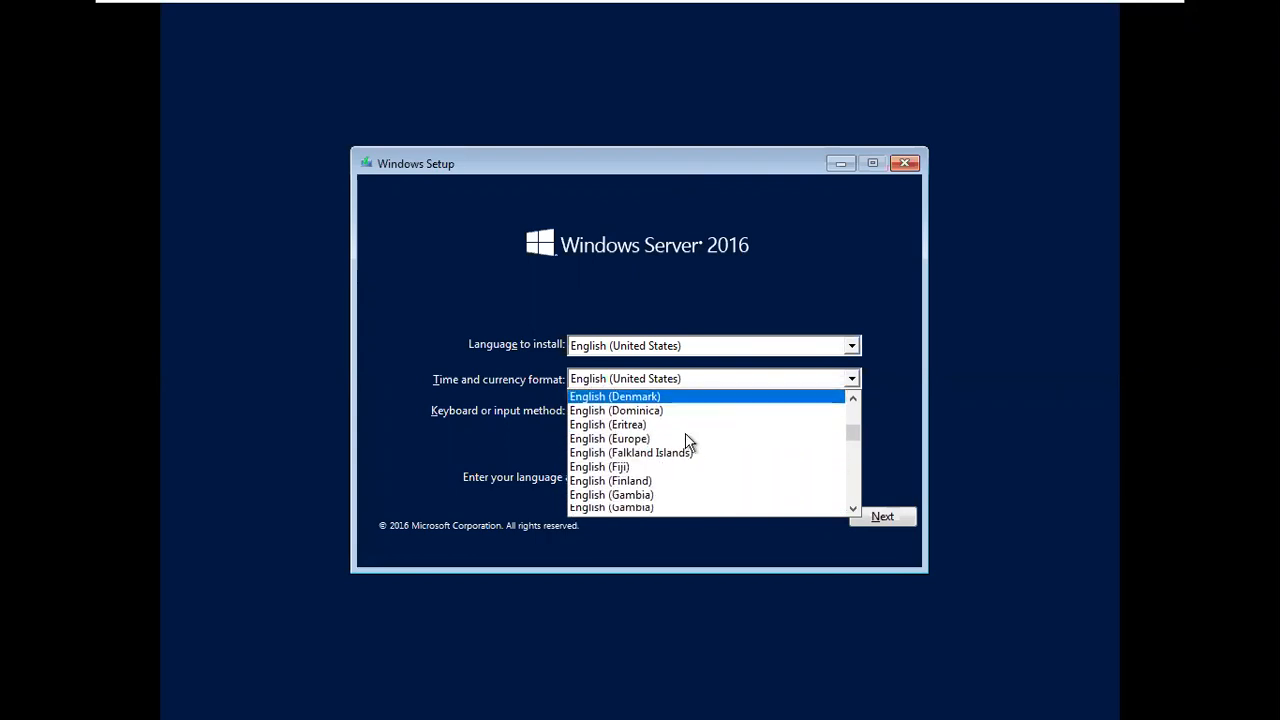
scroll(686, 441, down, 2)
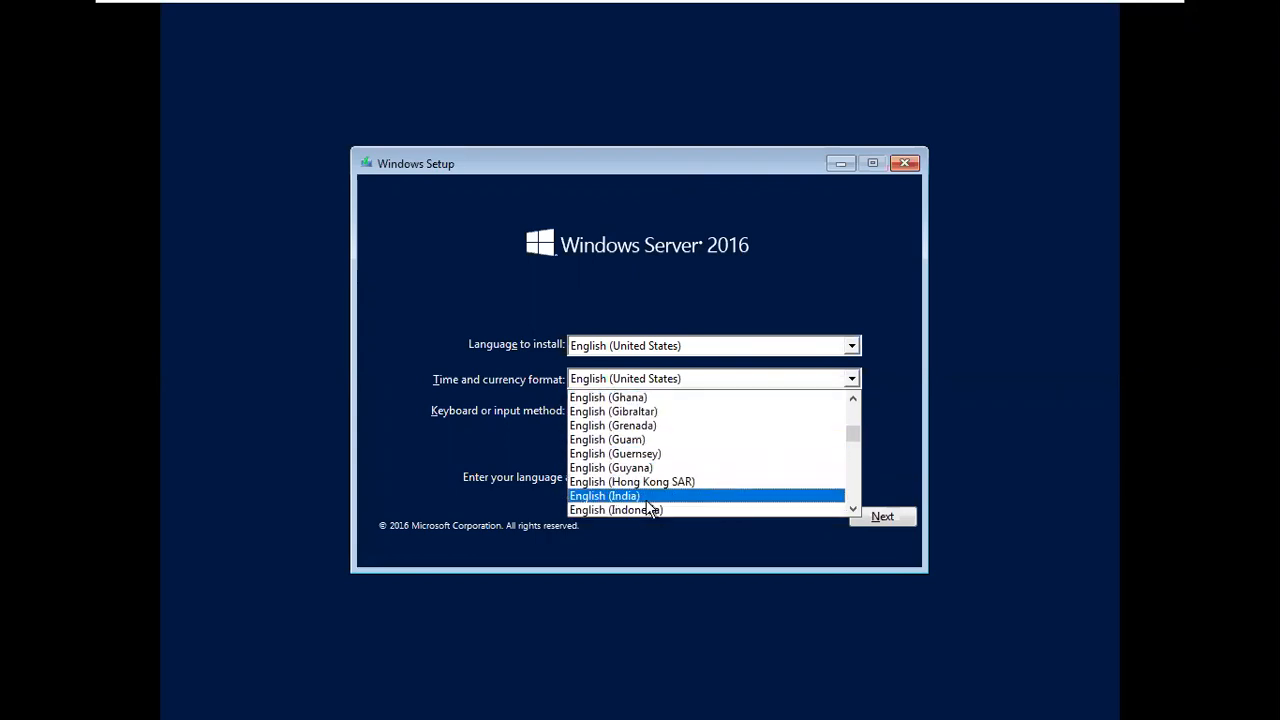
click(648, 495)
click(870, 522)
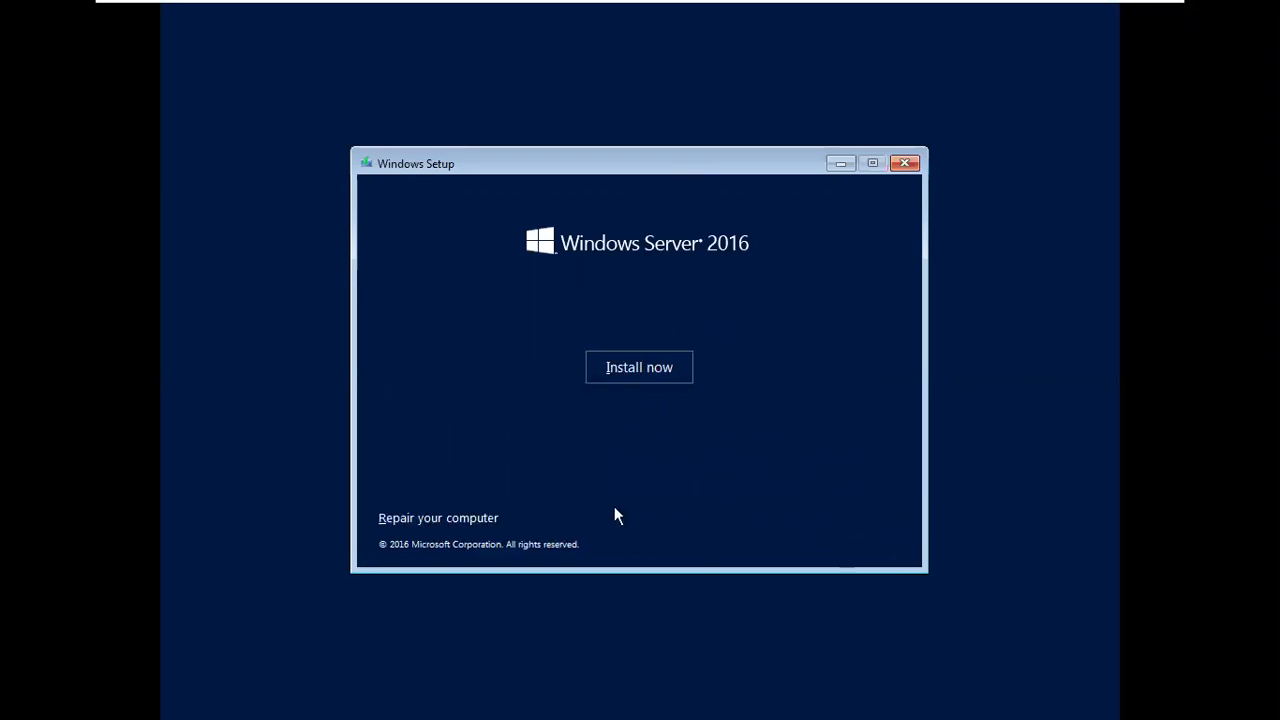
Choose to repair the computer and open the advanced troubleshooting options.
click(483, 519)
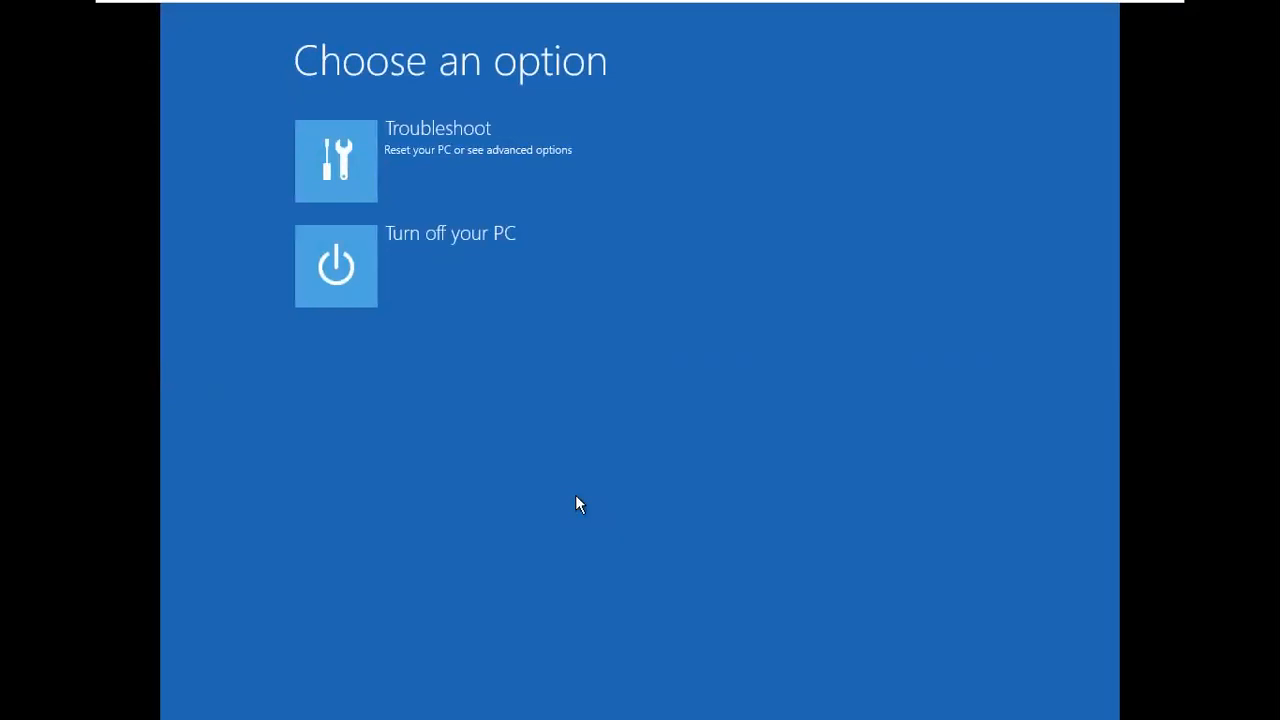
click(562, 168)
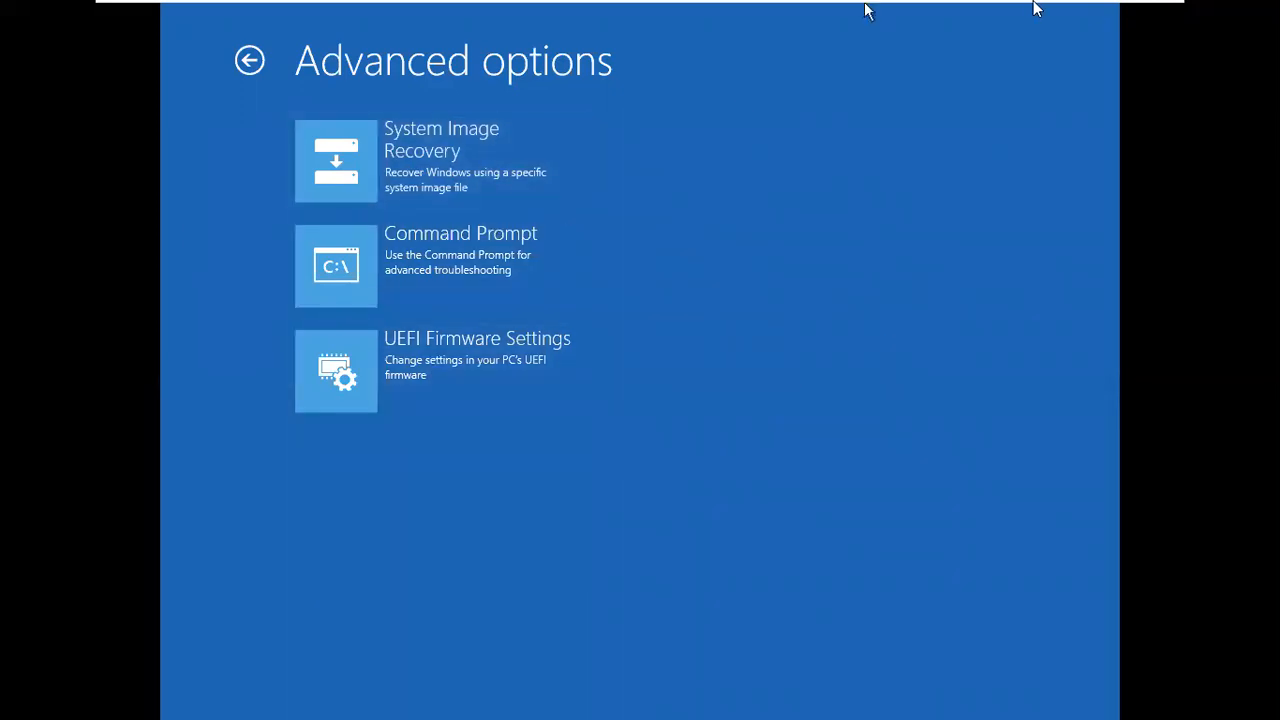
View the fullbackup folder on the Windows 10 x64 test desktop, and return to the restore of dc virtual machine.
mouse_move(866, 5)
click(817, 16)
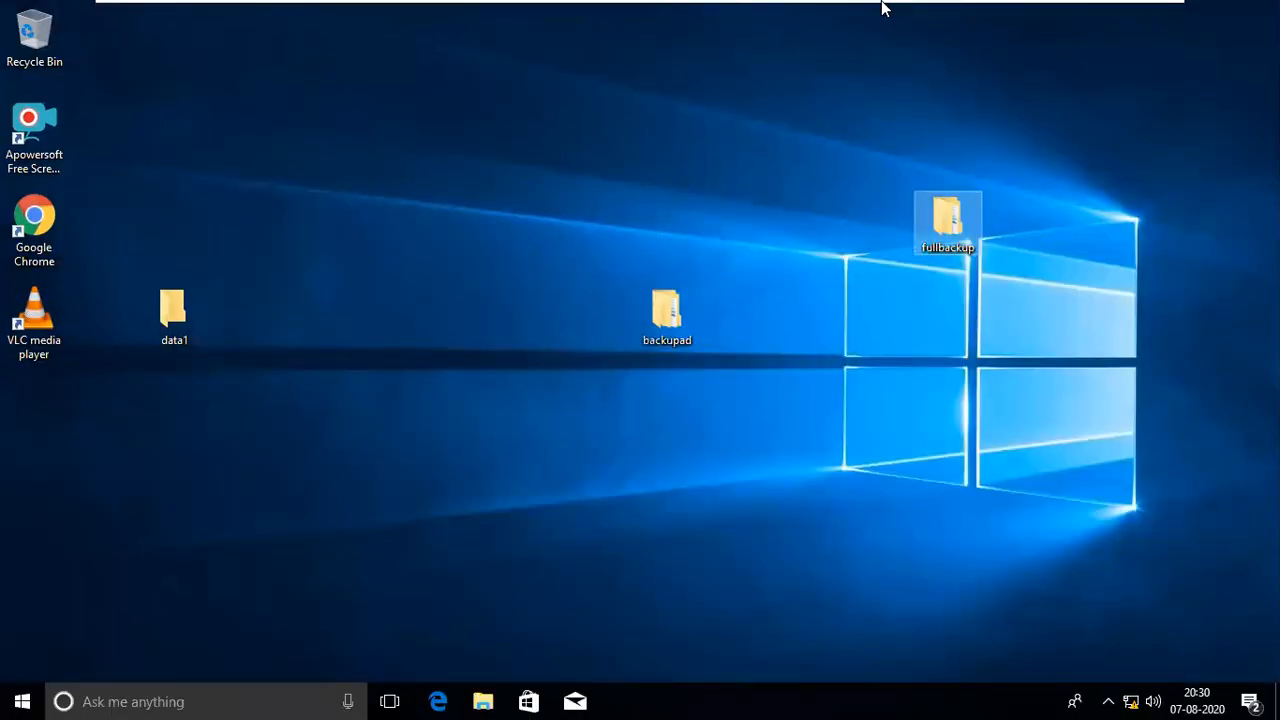
mouse_move(881, 6)
mouse_move(823, 2)
click(925, 16)
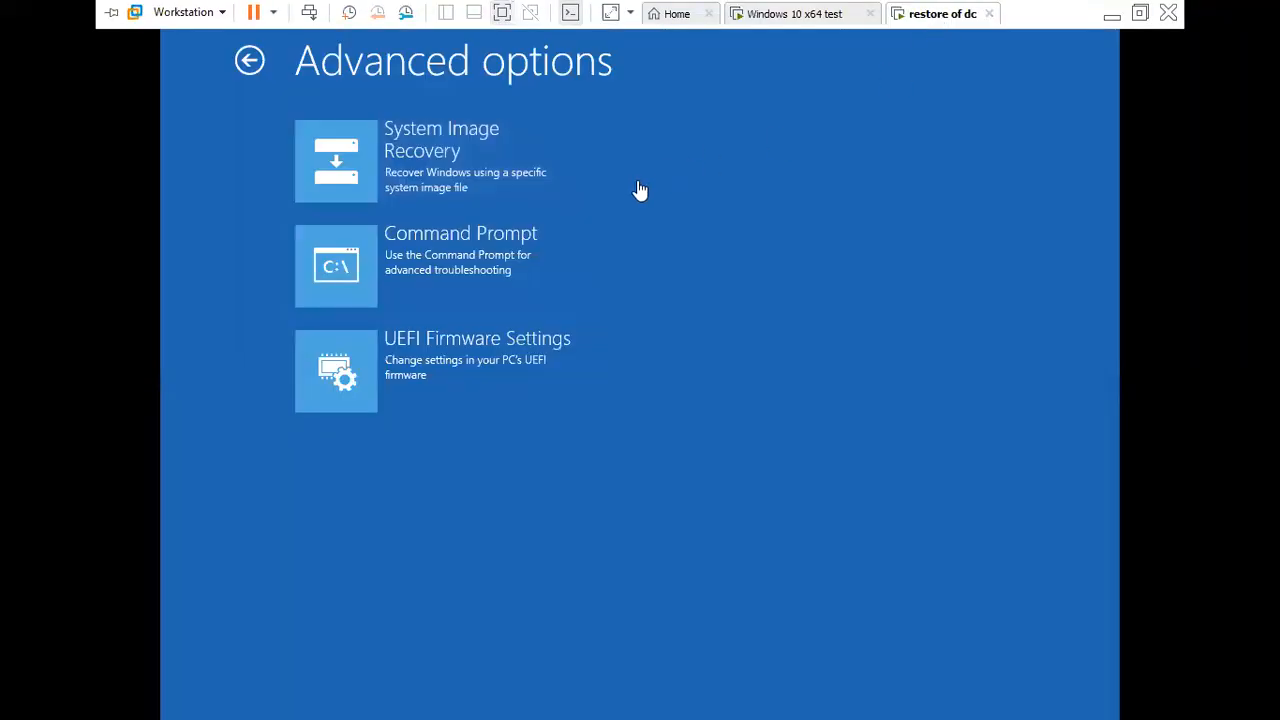
Open the recovery Command Prompt and run wpeinit to initialize the network.
click(641, 250)
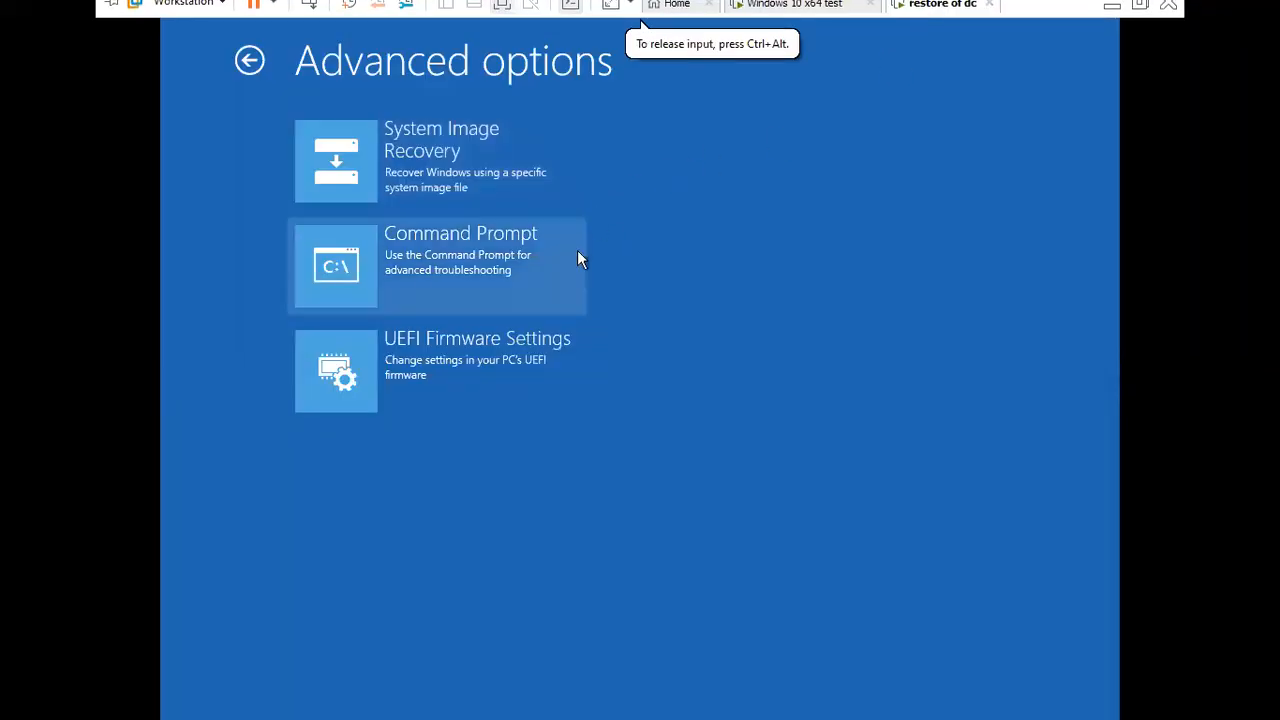
click(508, 266)
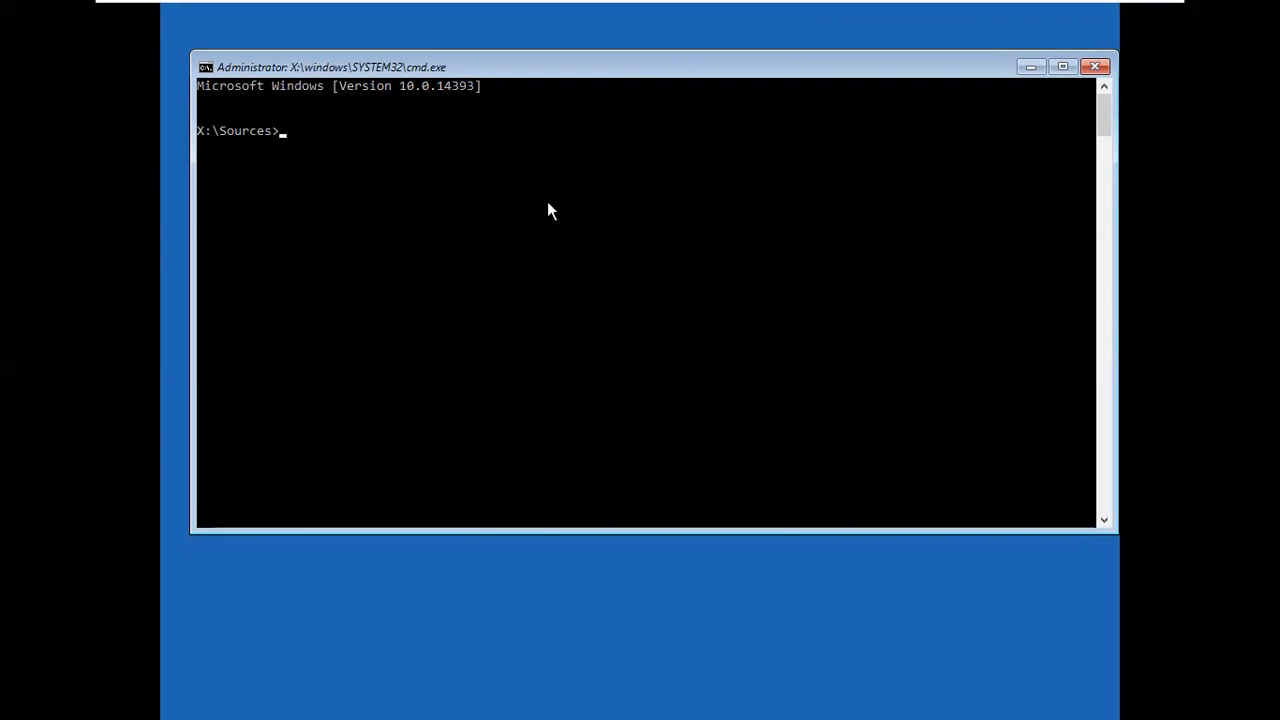
text(wpeinit)
key(Return)
Start netsh and run "interface ipv4 show config" to list the network interface configuration.
text(nesh)
key(BackSpace)
key(BackSpace)
text(tsh)
key(Return)
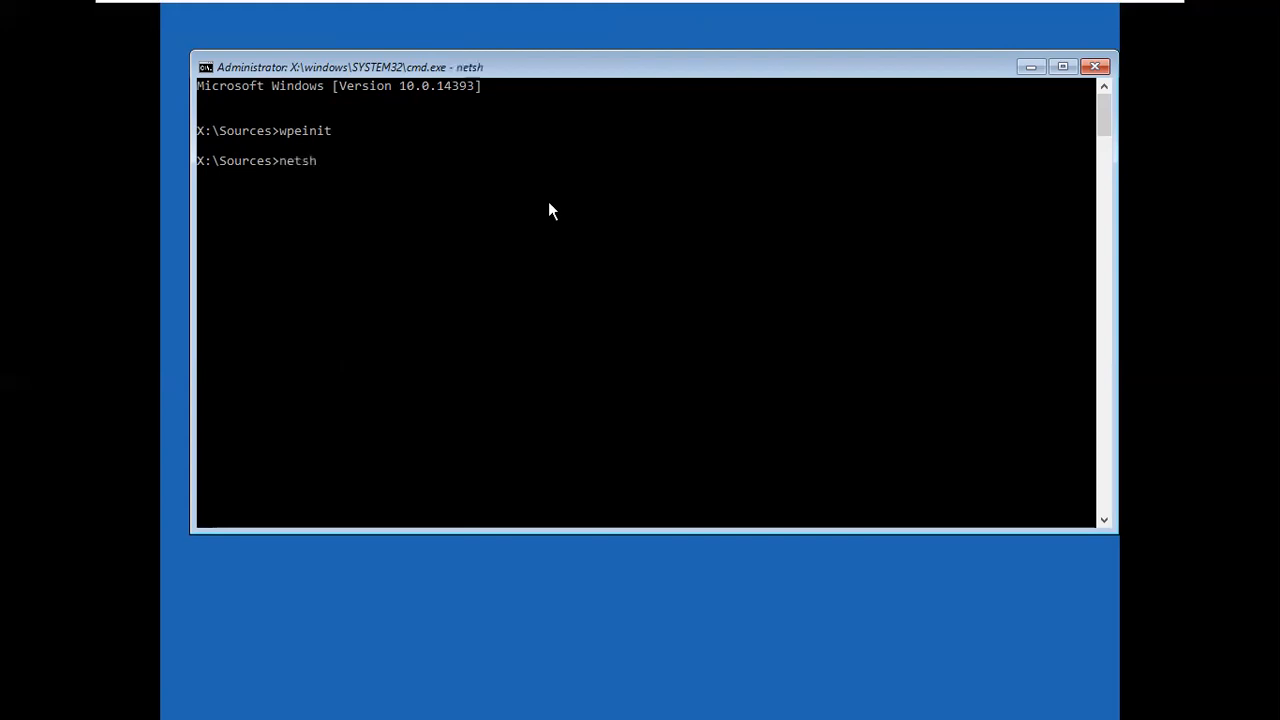
text(interface ipv)
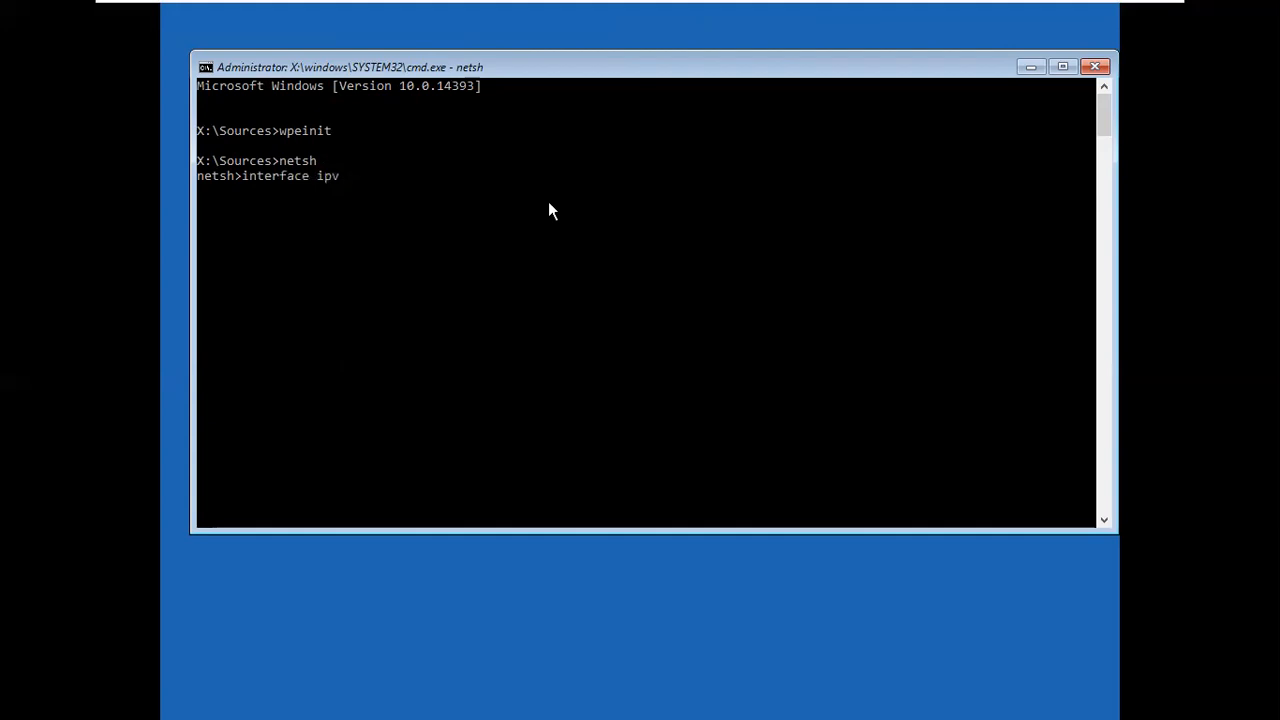
text(4 show config)
key(Return)
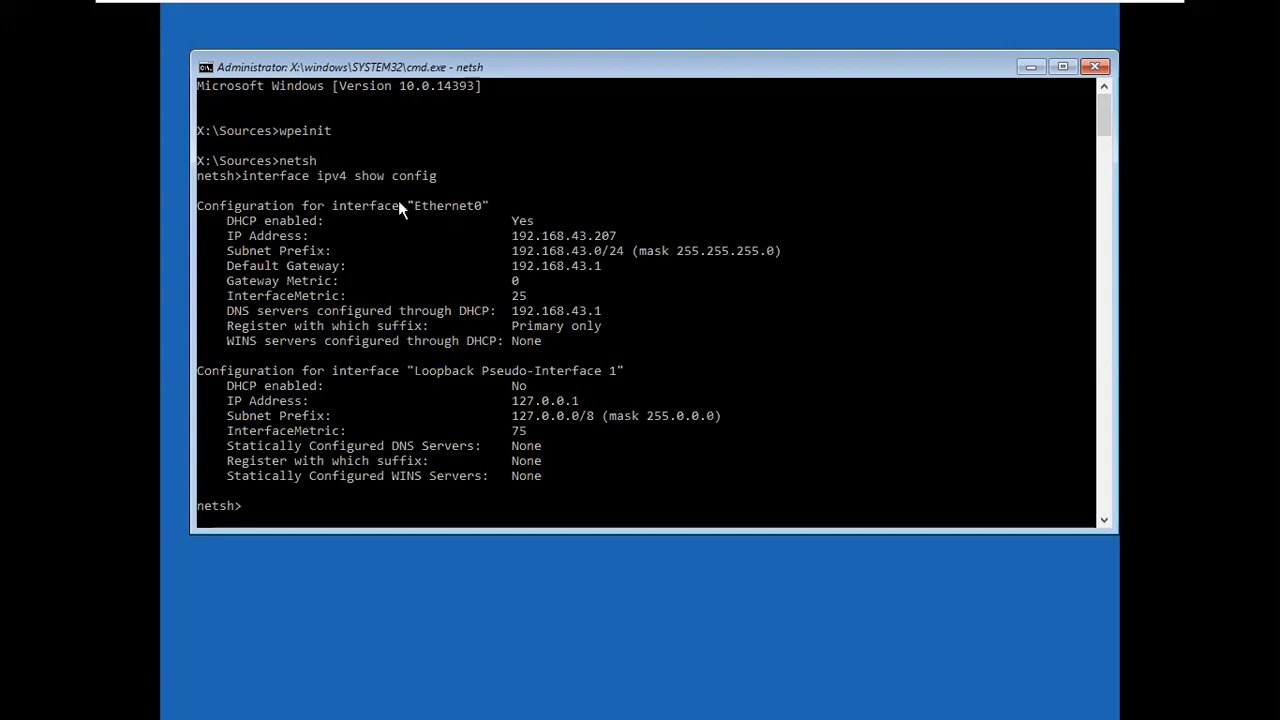
Examine the interface names and the Ethernet0 IP address in the listed network configuration.
drag(408, 206, 478, 205)
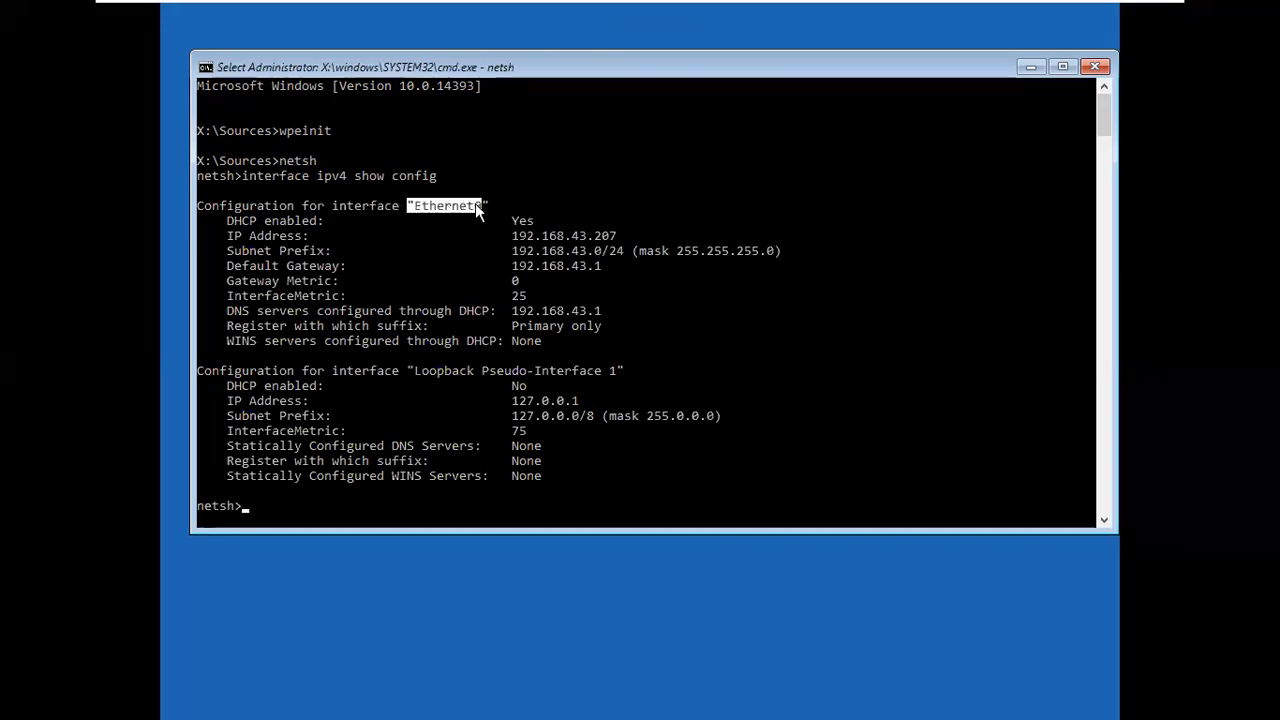
drag(422, 371, 608, 378)
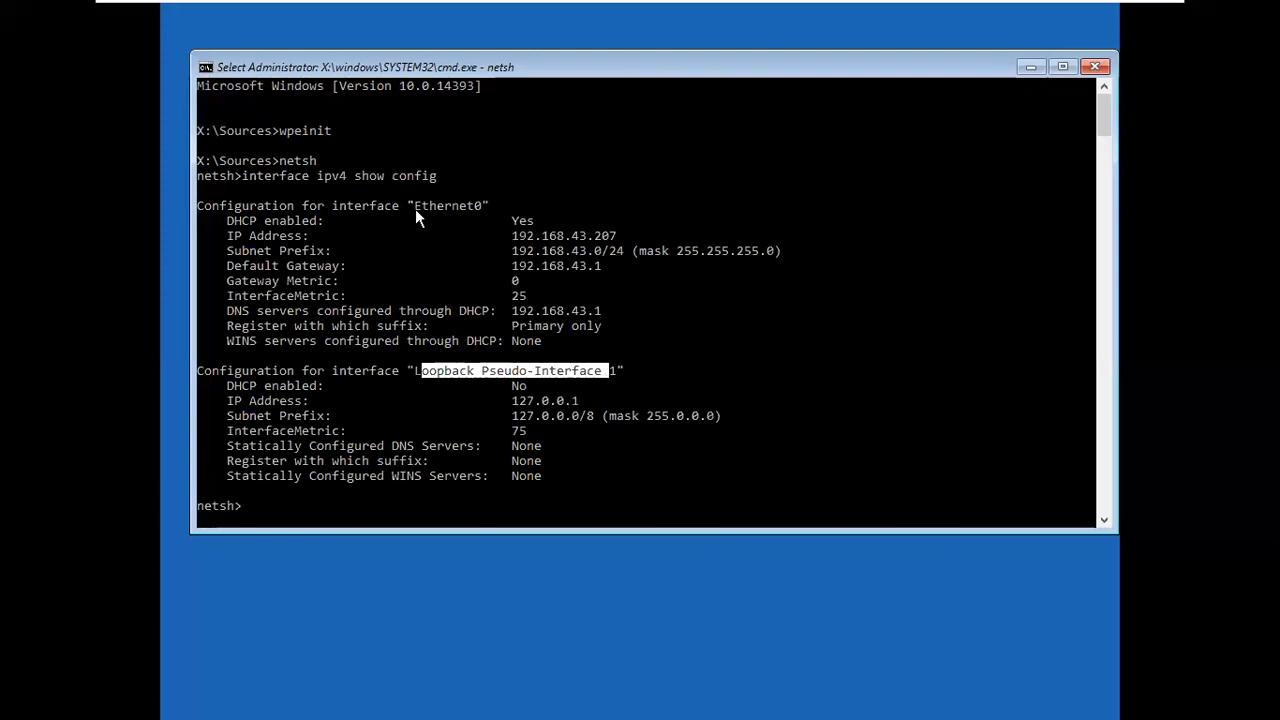
drag(513, 236, 637, 251)
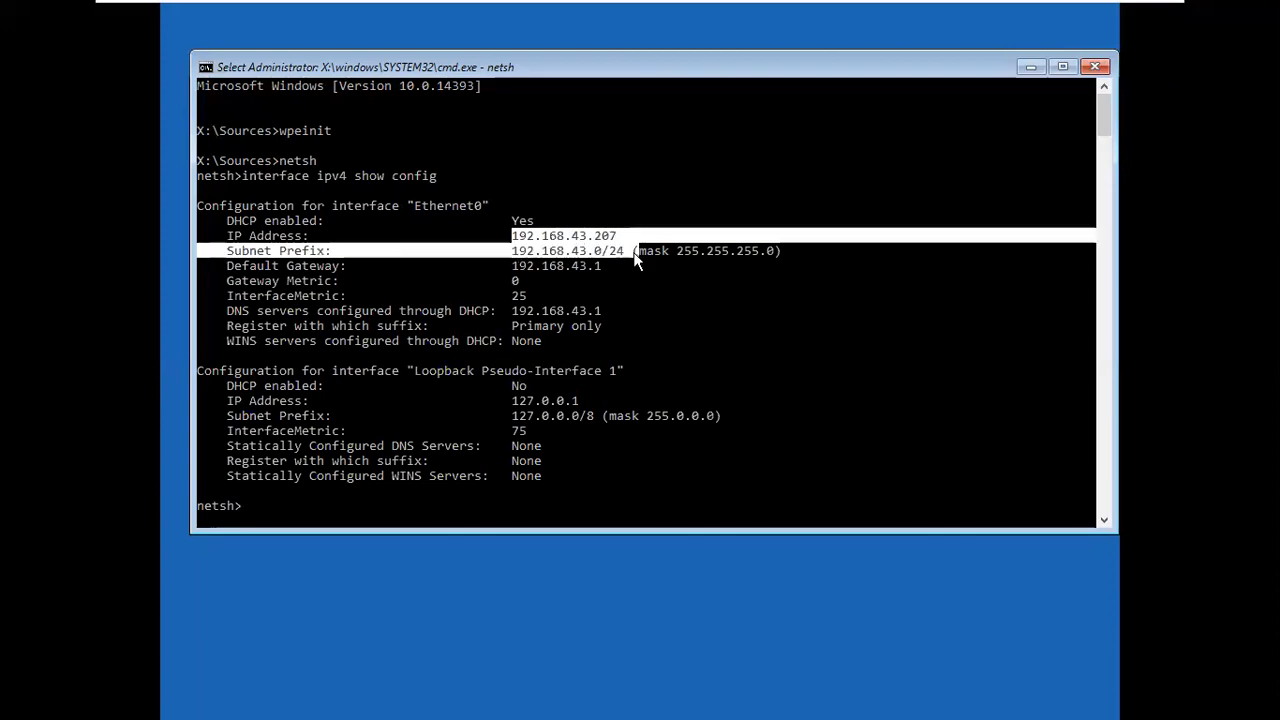
drag(512, 236, 614, 235)
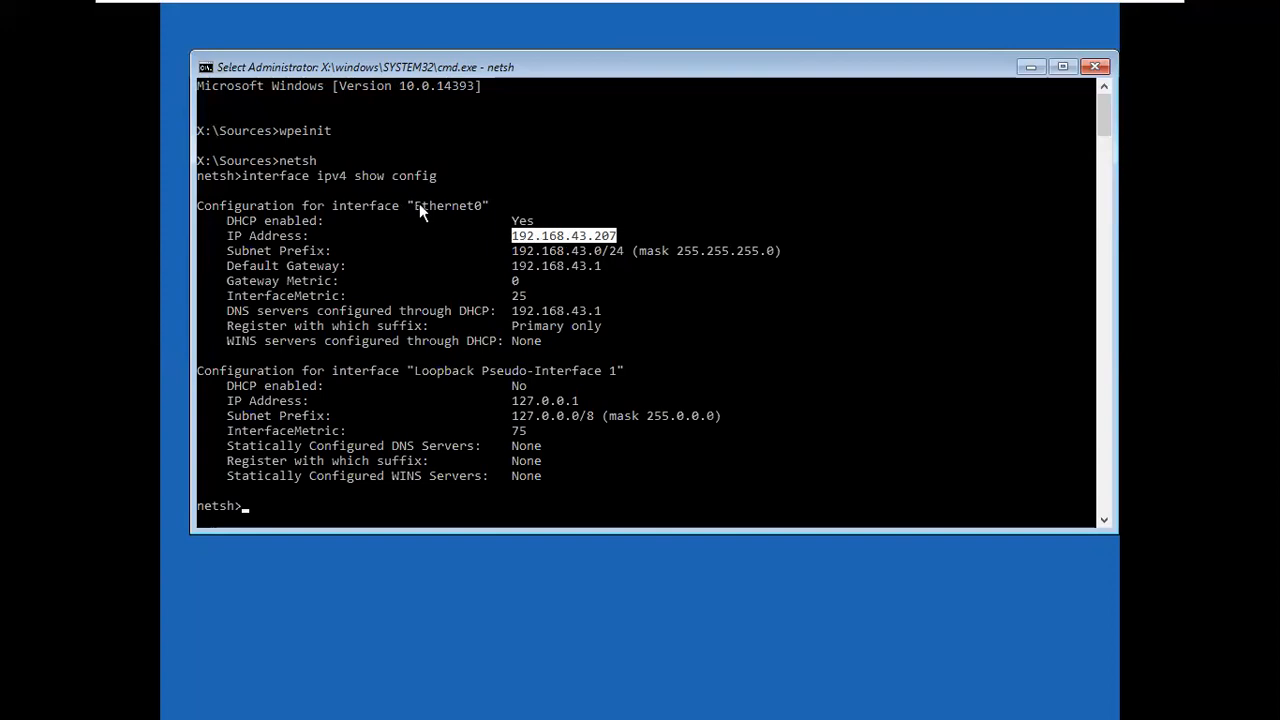
click(475, 487)
Set a static IPv4 address of 10.0.0.60 with mask 255.0.0.0 on interface "Ethernet0" in netsh.
drag(407, 198, 486, 207)
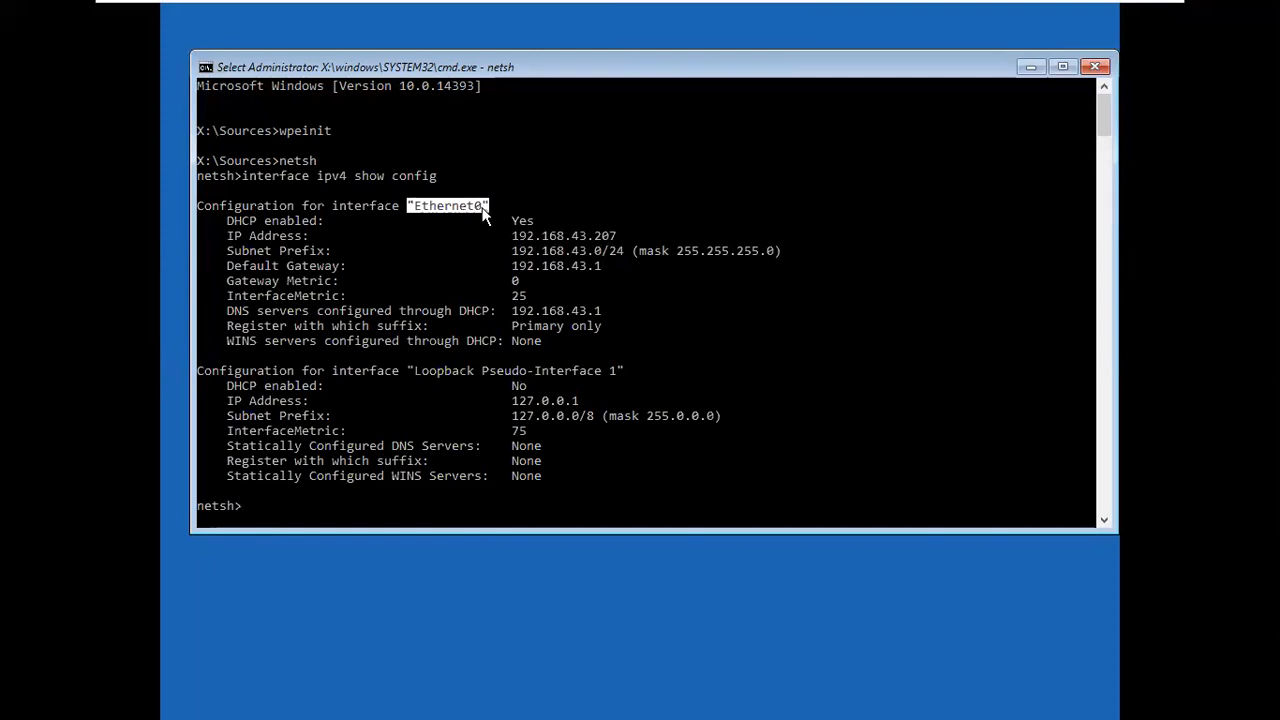
right_click(482, 208)
text(interface ipv4 set address)
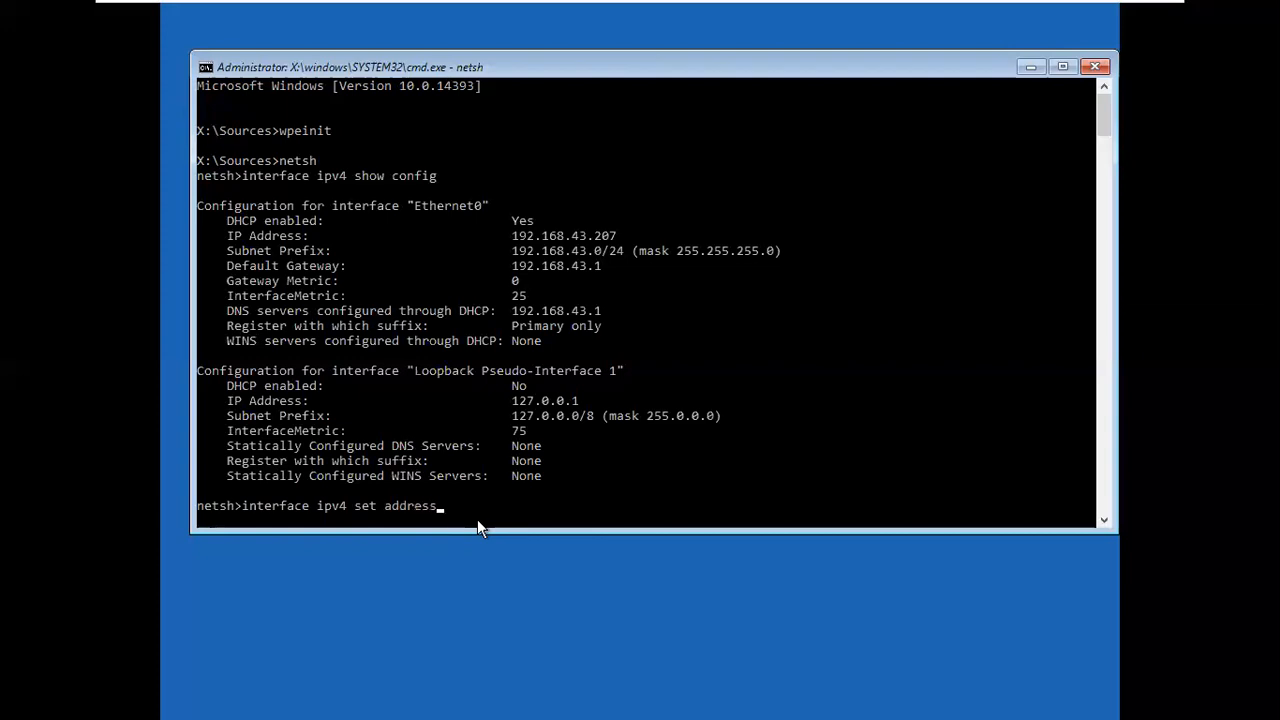
text( "Ethernet0" static 10.0.0.60 )
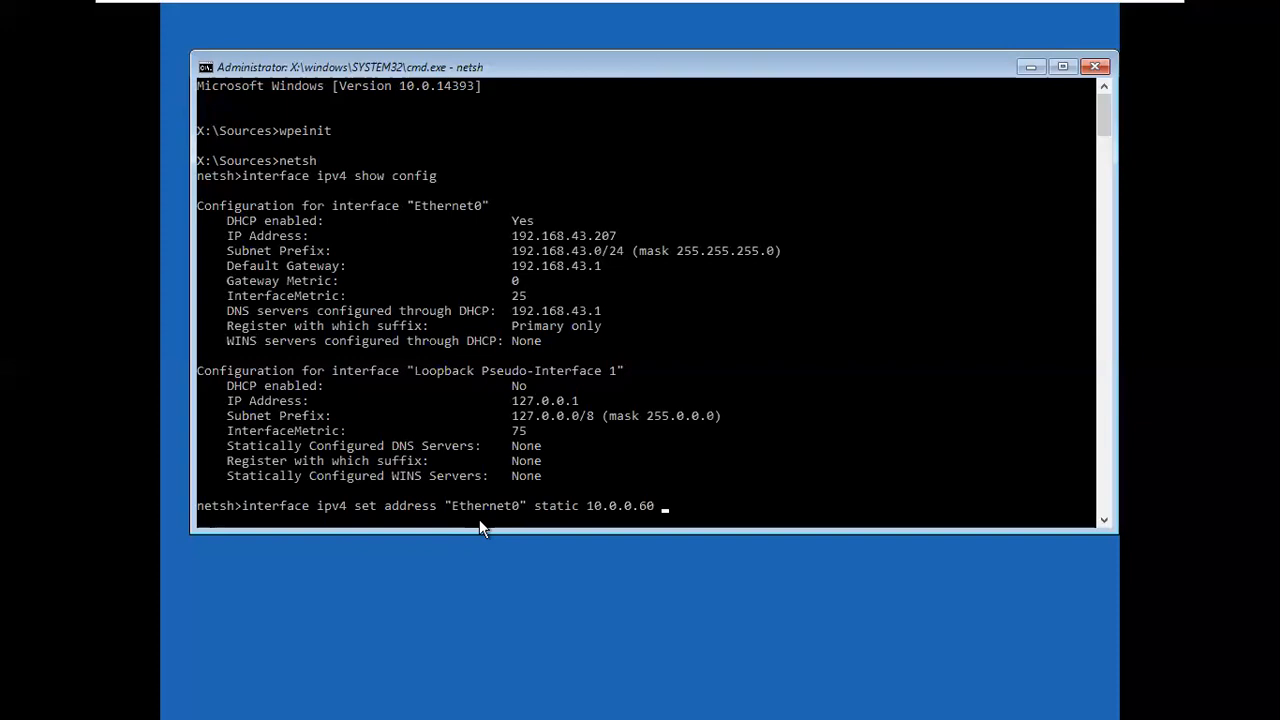
text(255.0.0.0)
key(Return)
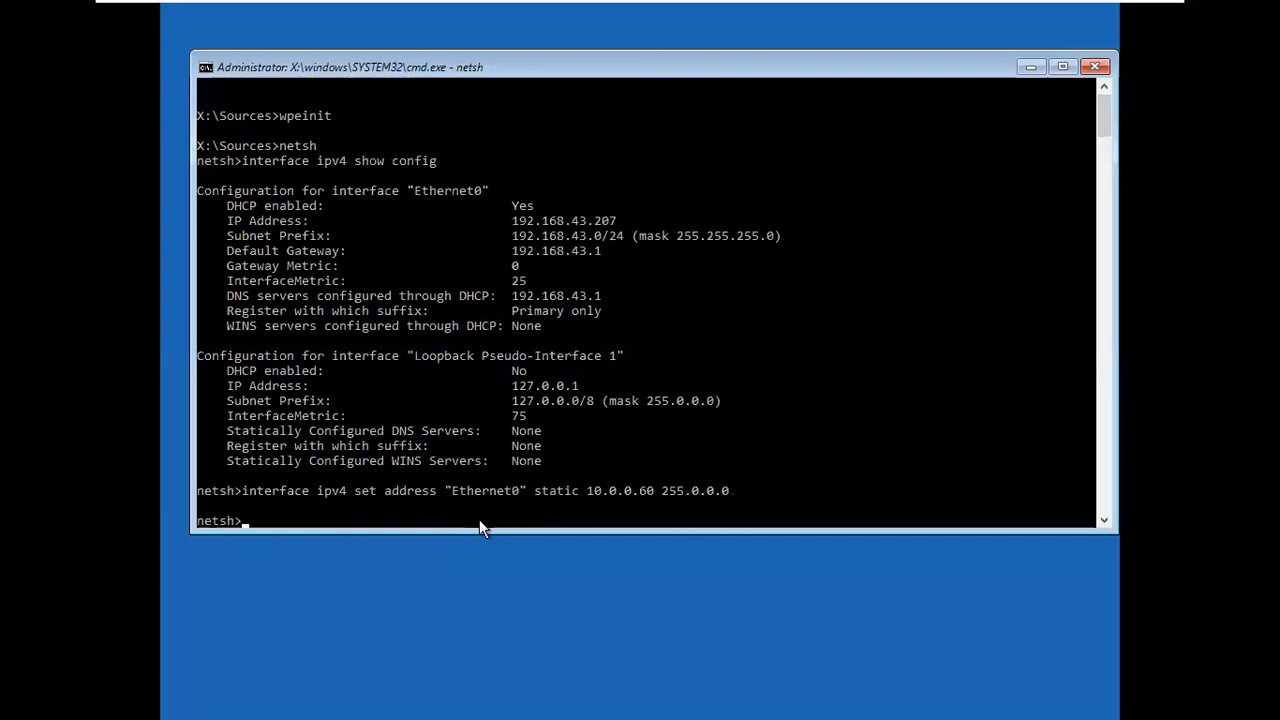
Exit netsh and run ipconfig to check the IPv4 address of the Ethernet0 adapter.
text(exit)
key(Return)
text(ipconfig)
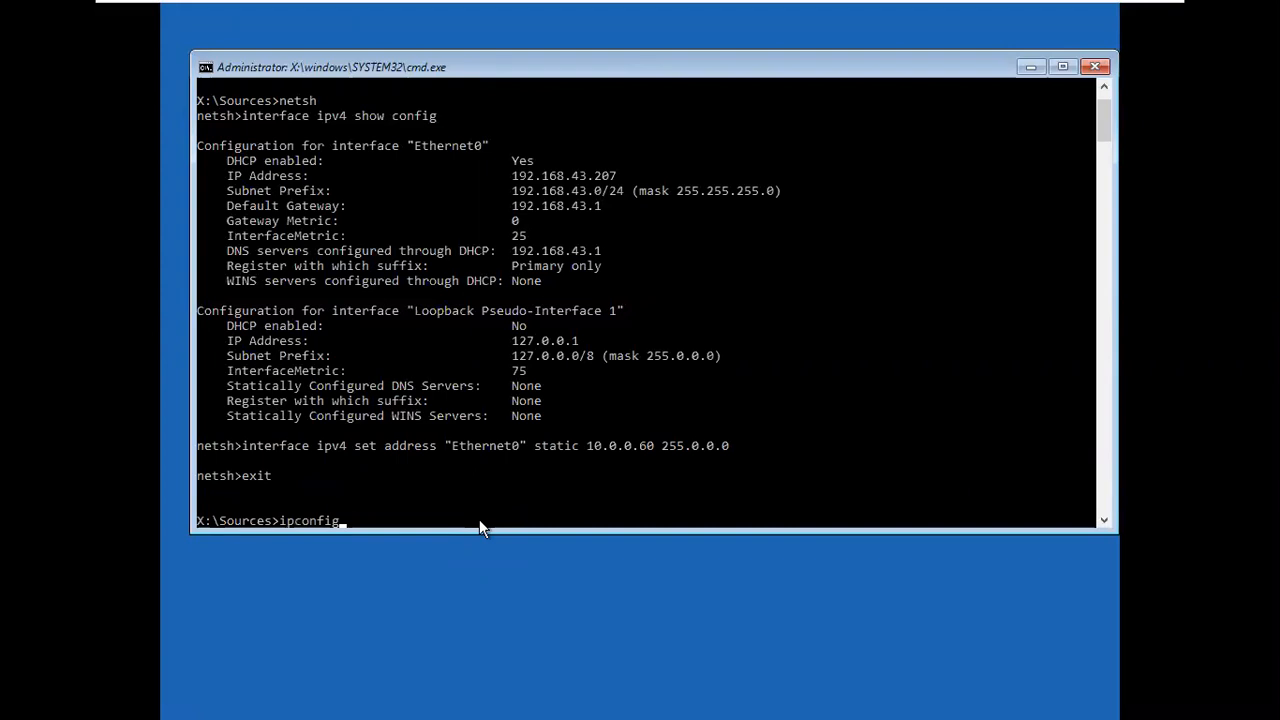
key(Return)
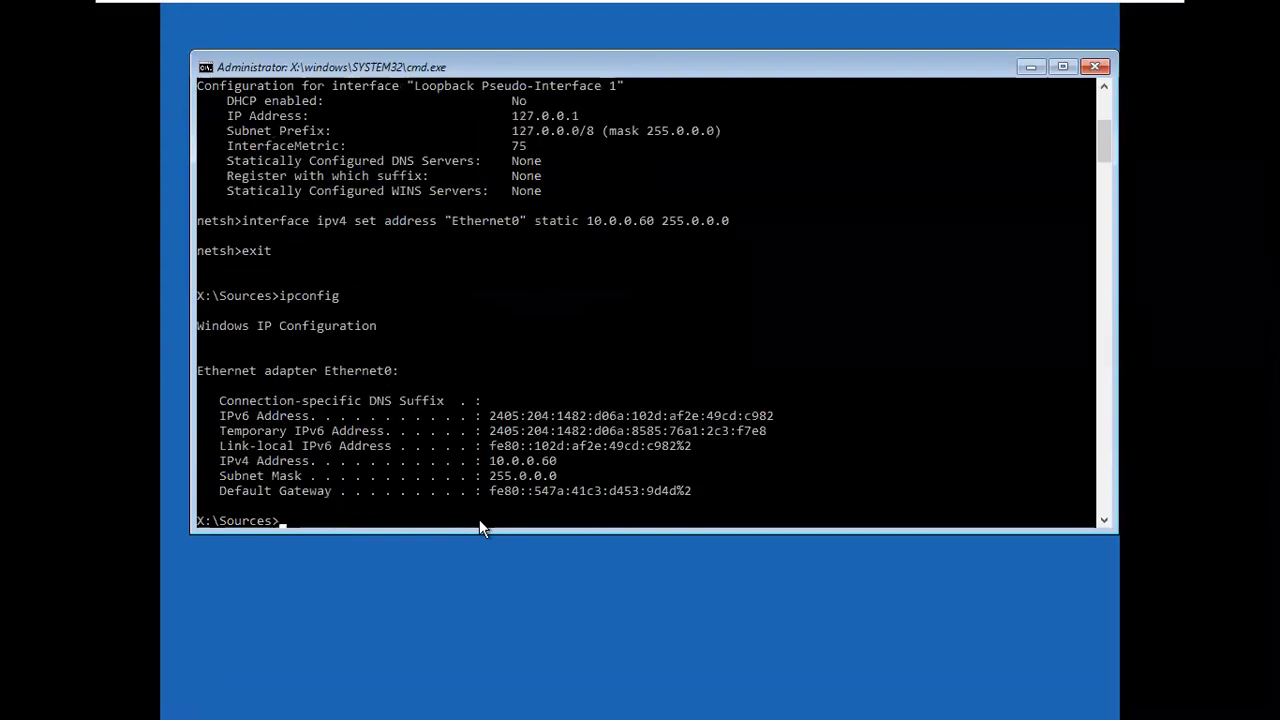
drag(485, 461, 570, 462)
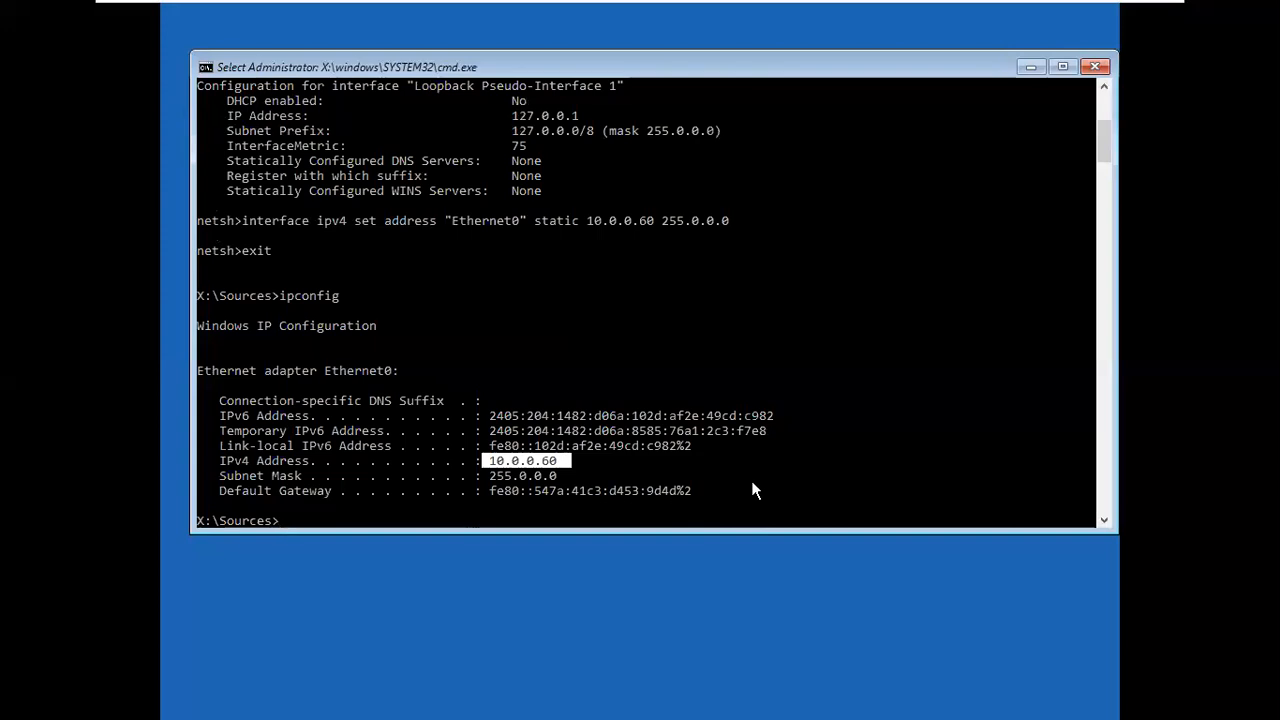
Ping 10.0.0.55 to test the connection to the backup host, and close the Command Prompt.
key(Return)
text(ping 10.0.0.5)
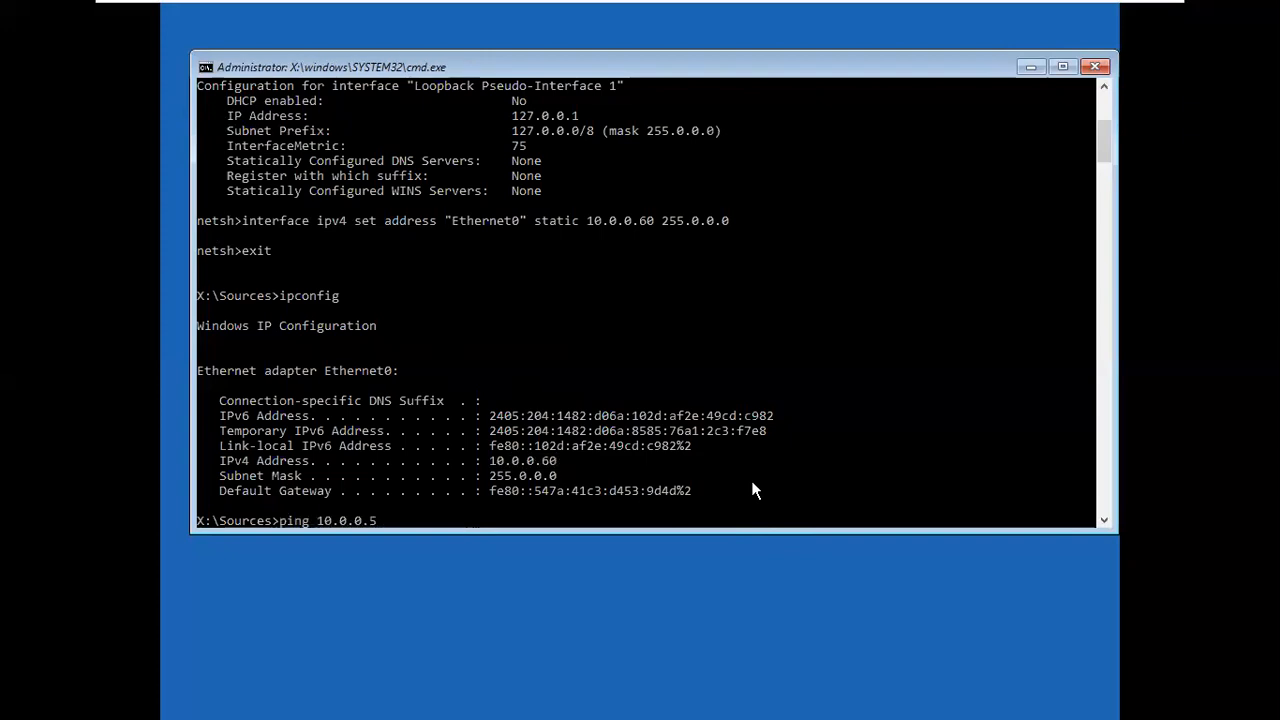
text(5)
key(Return)
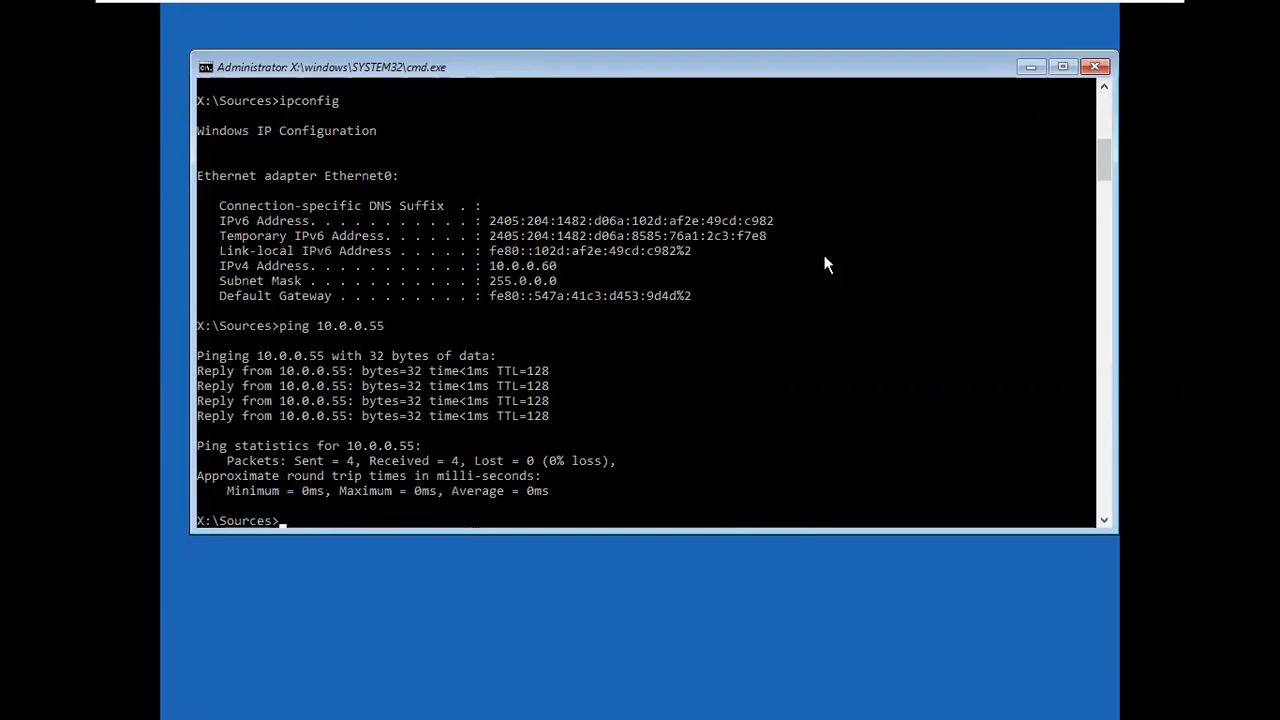
click(1095, 66)
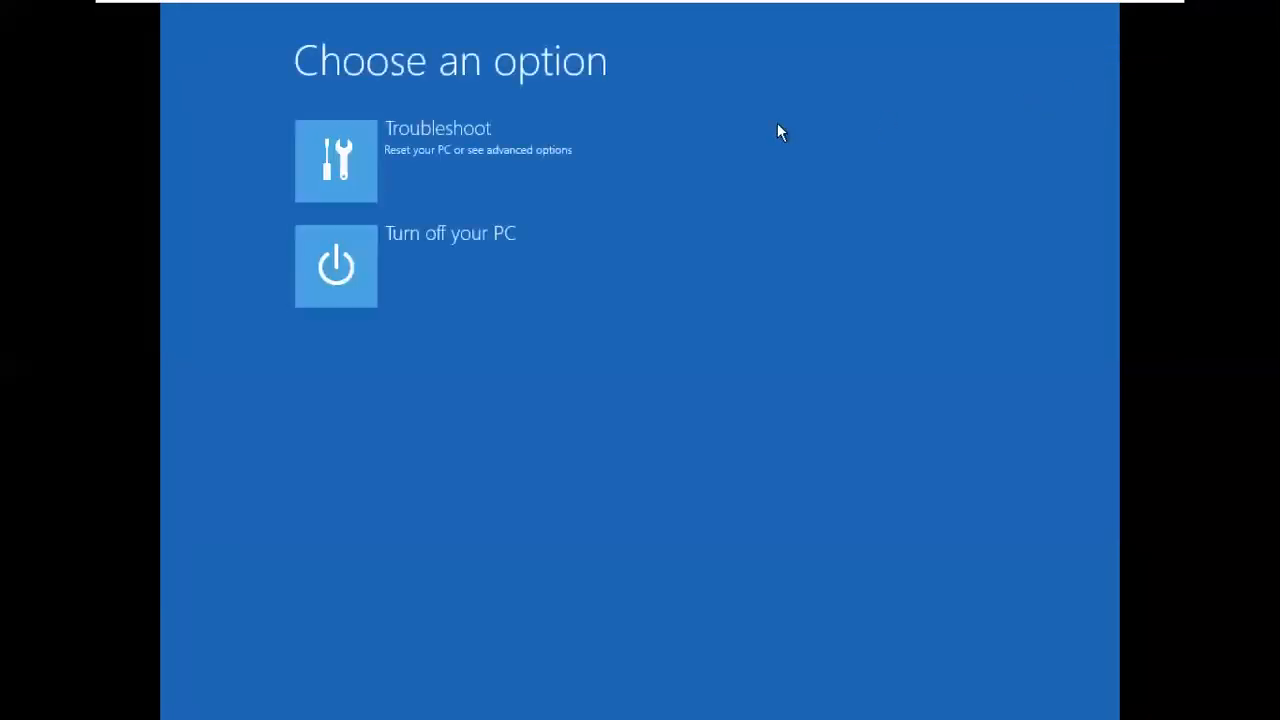
Start System Image Recovery from the troubleshooting options and choose to select a system image manually.
click(489, 133)
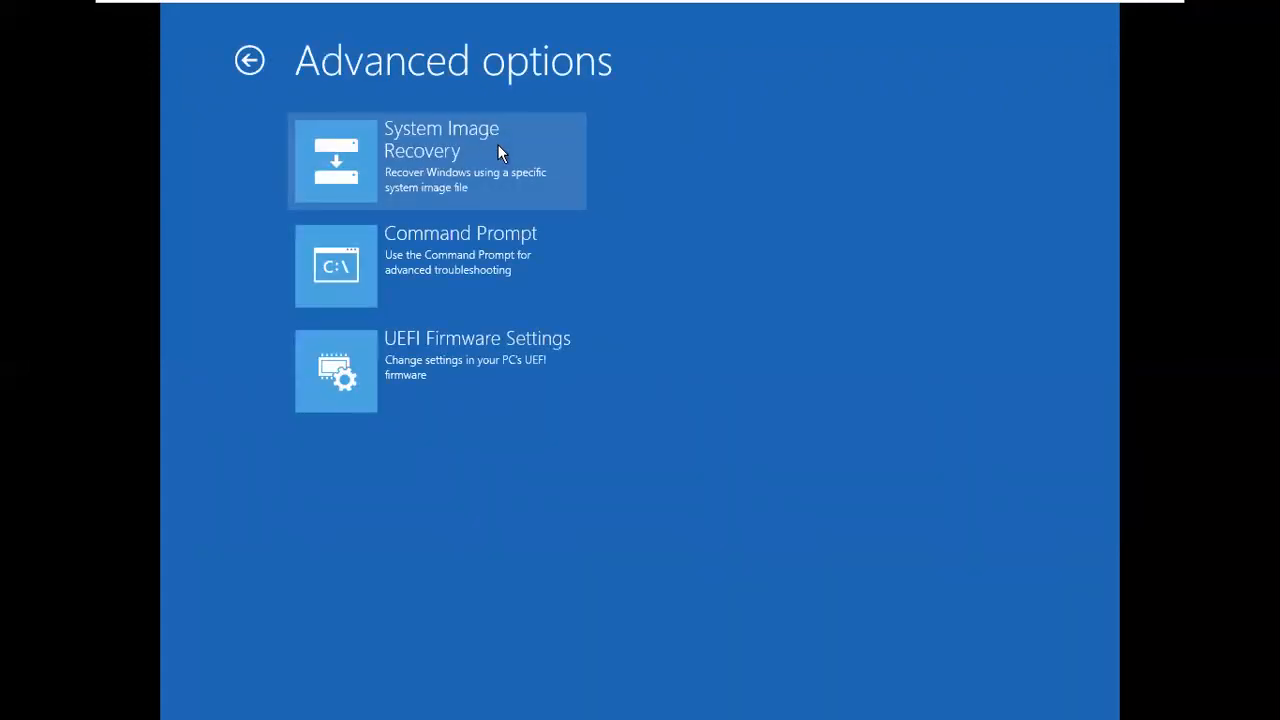
click(500, 152)
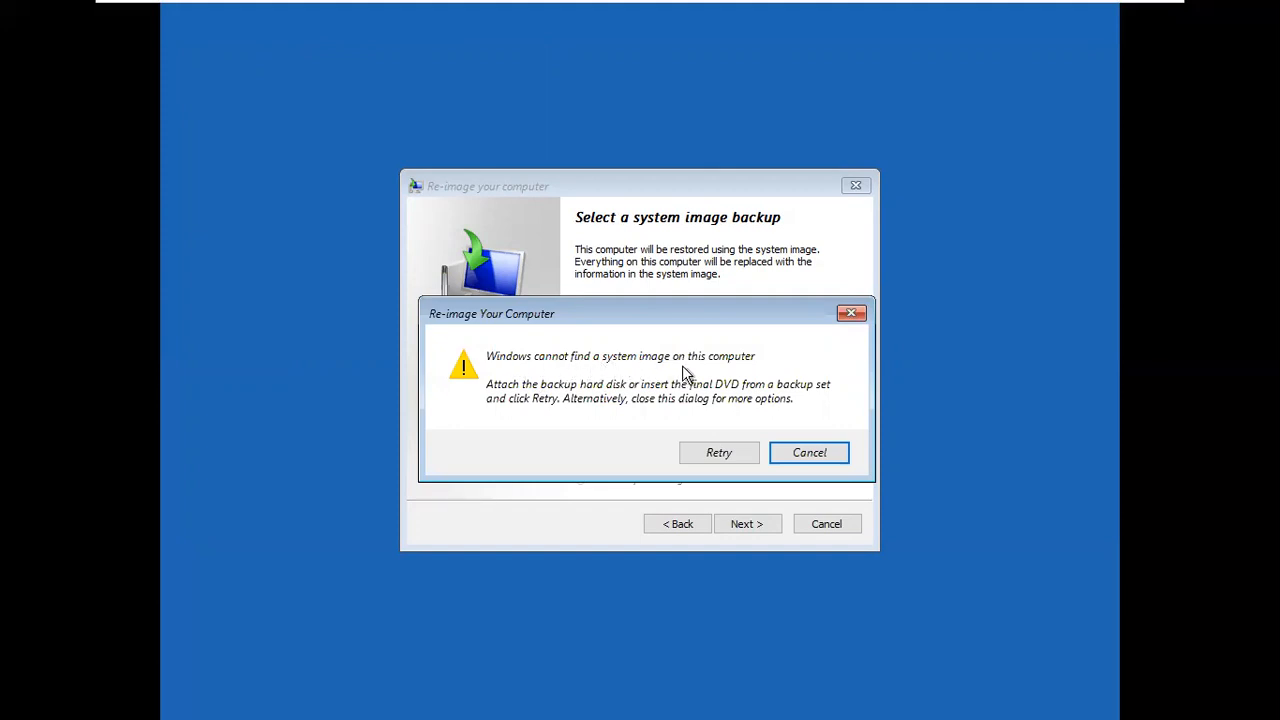
click(828, 453)
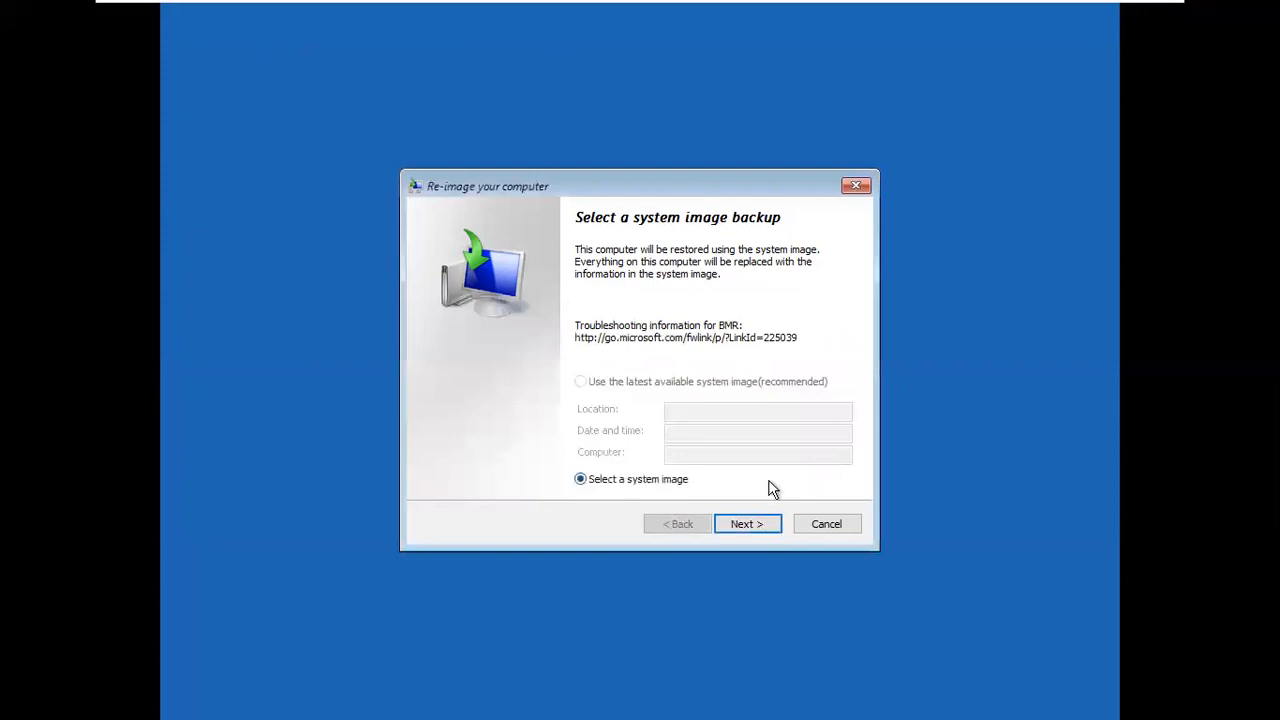
click(754, 525)
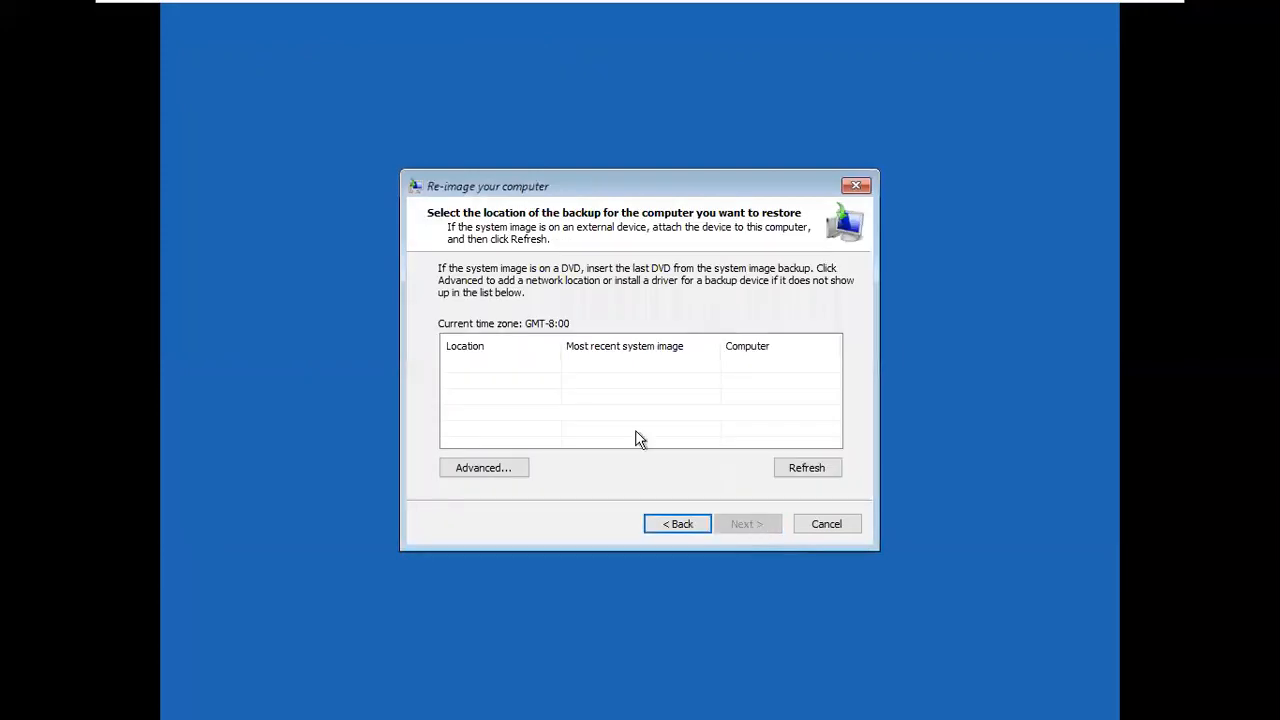
Search for a system image on the network in the folder \\10.0.0.55\fullbackup.
click(521, 469)
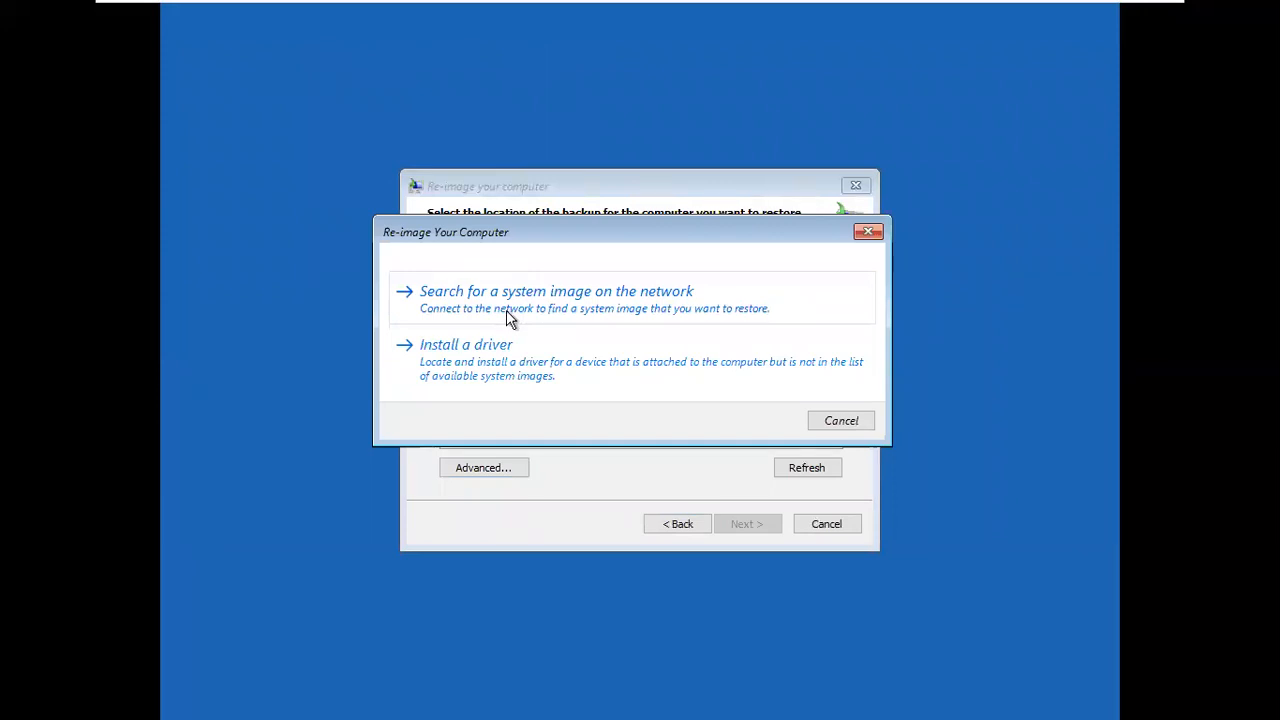
click(509, 316)
text(\\10.0)
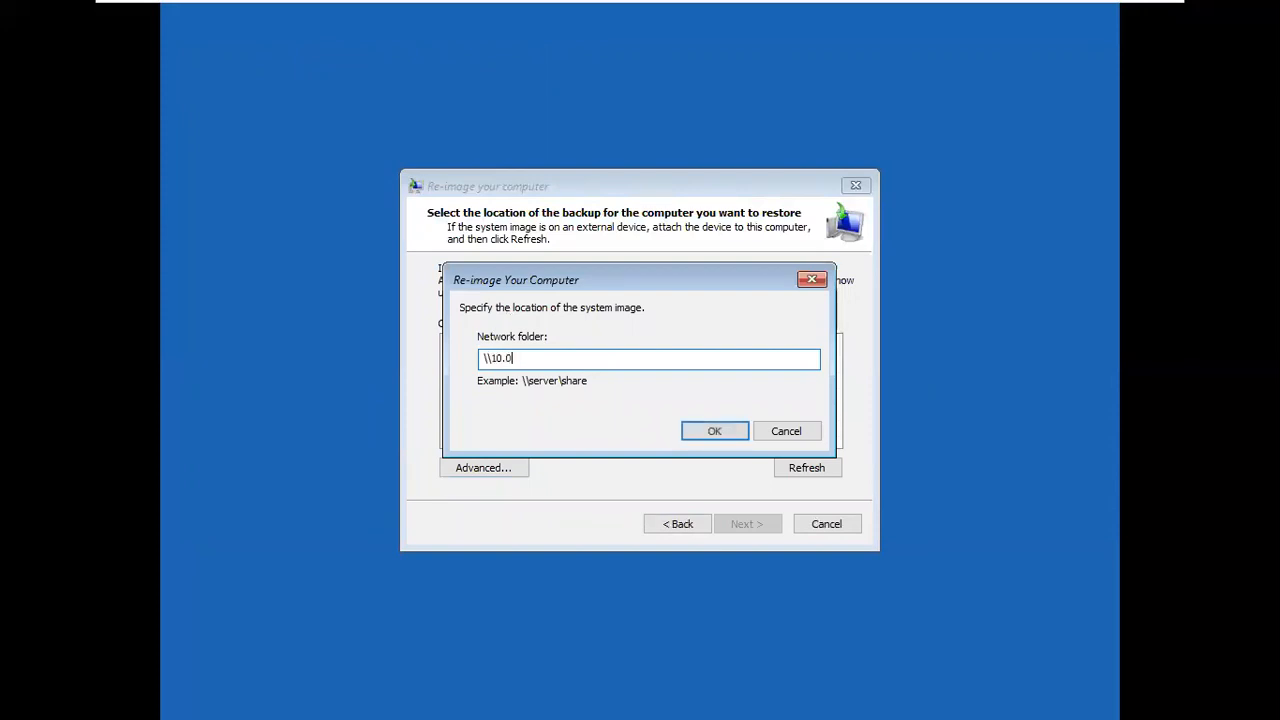
text(.0.55\fullbacku)
text(p)
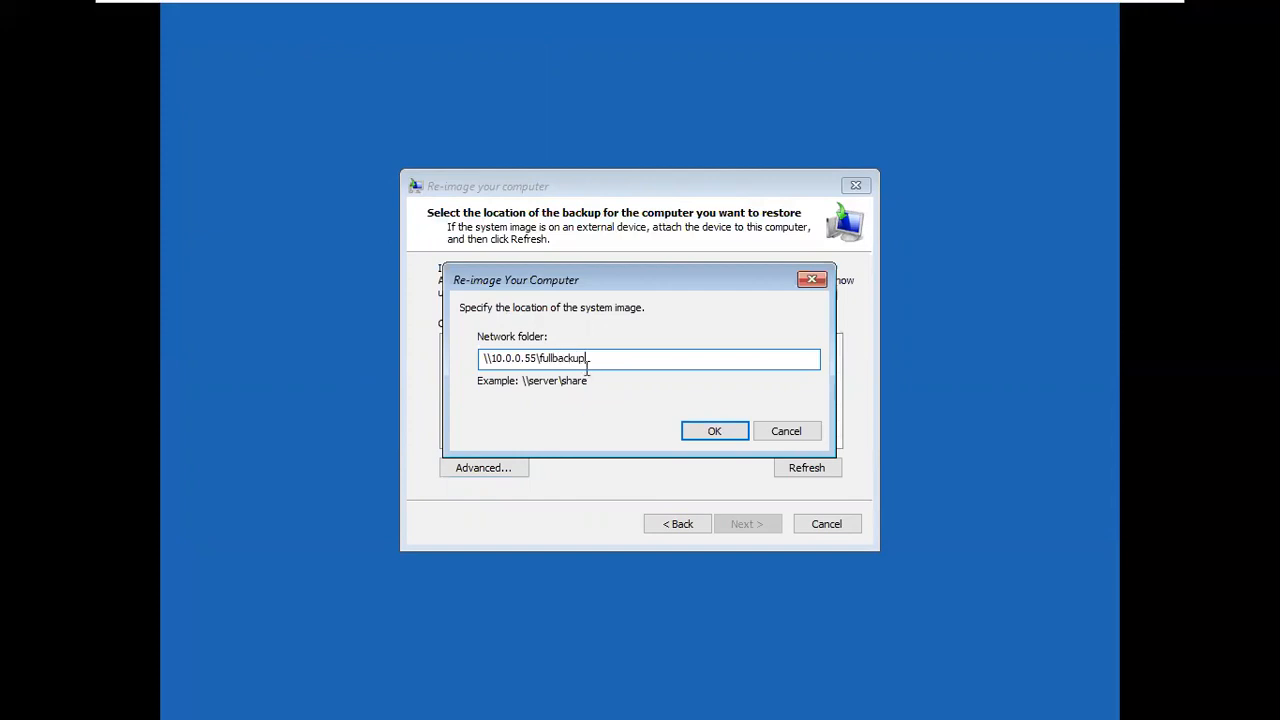
click(712, 433)
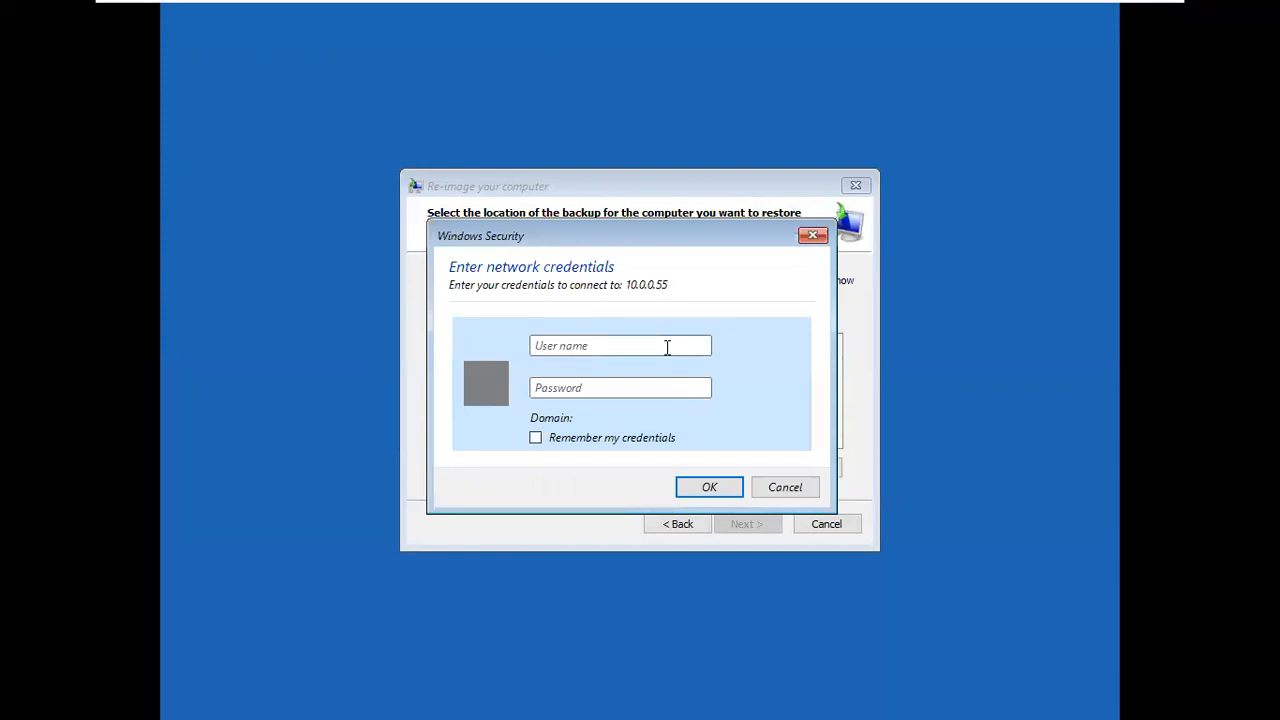
Try to connect to 10.0.0.55 with the user name administrator and the account password.
text(administrator)
key(Tab)
text(P**)
click(687, 496)
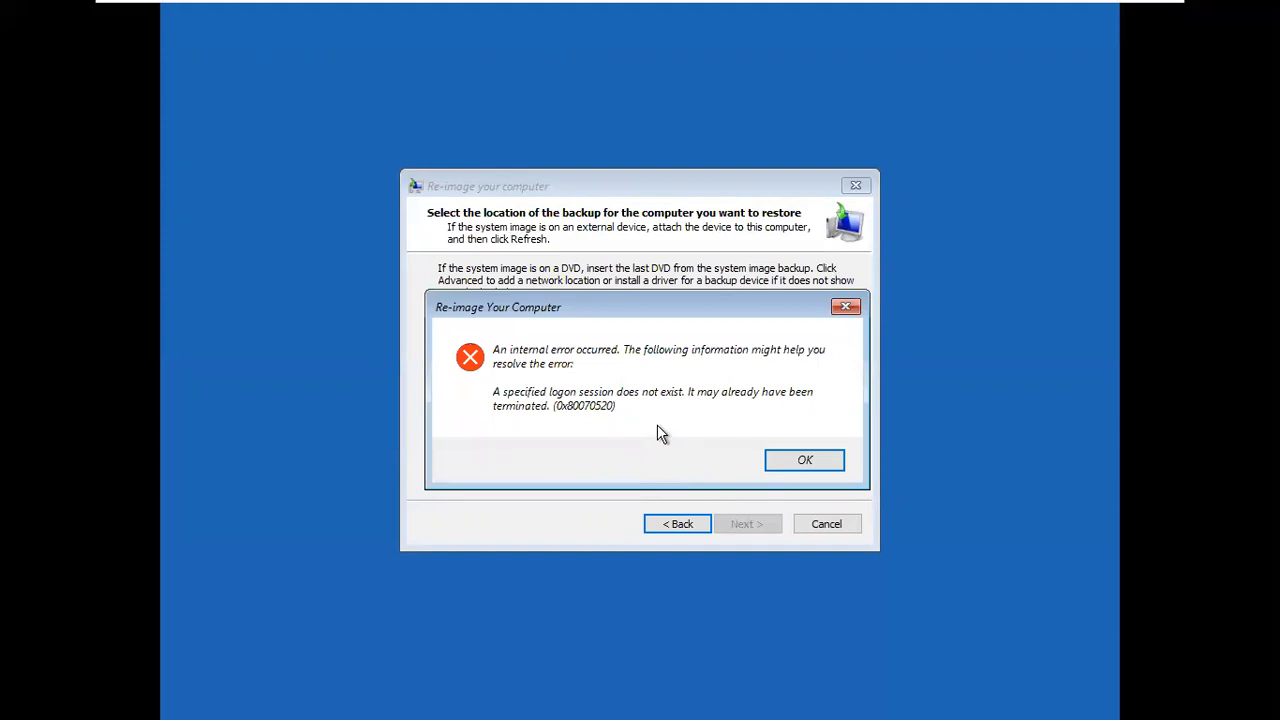
click(792, 464)
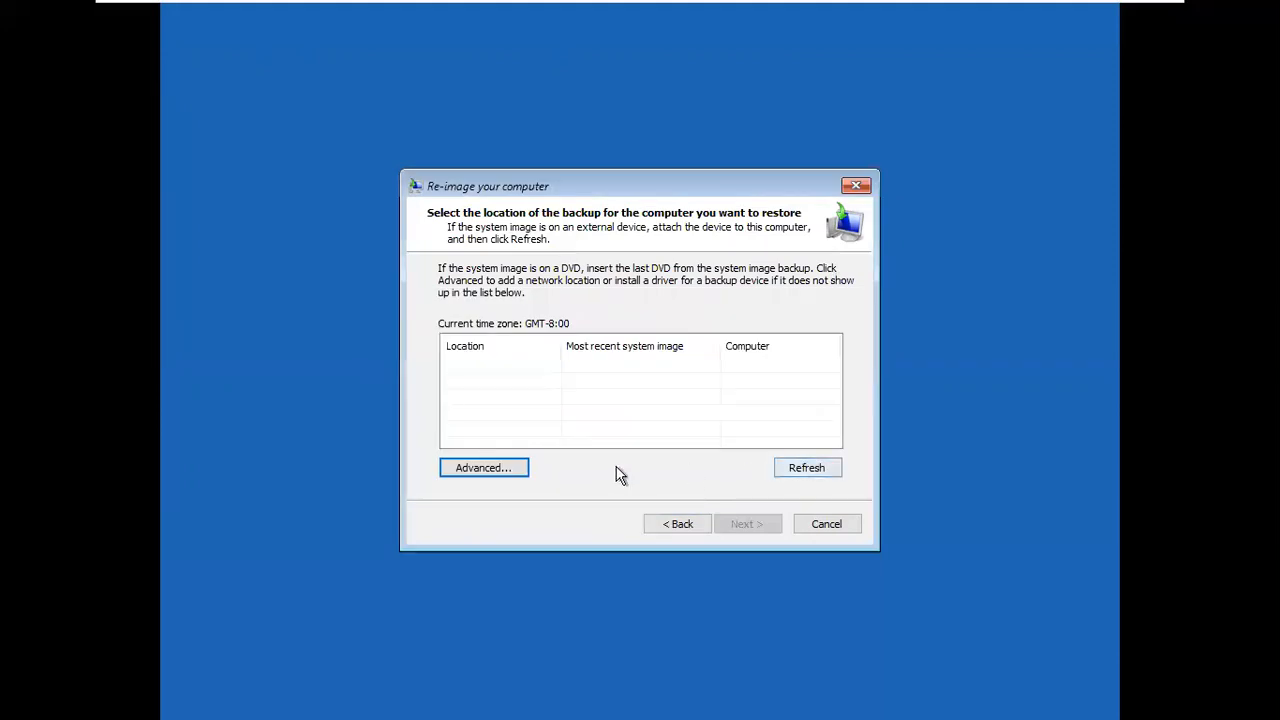
Specify \\10.0.0.55\fullbackup again as the network location of the system image.
click(516, 473)
click(537, 306)
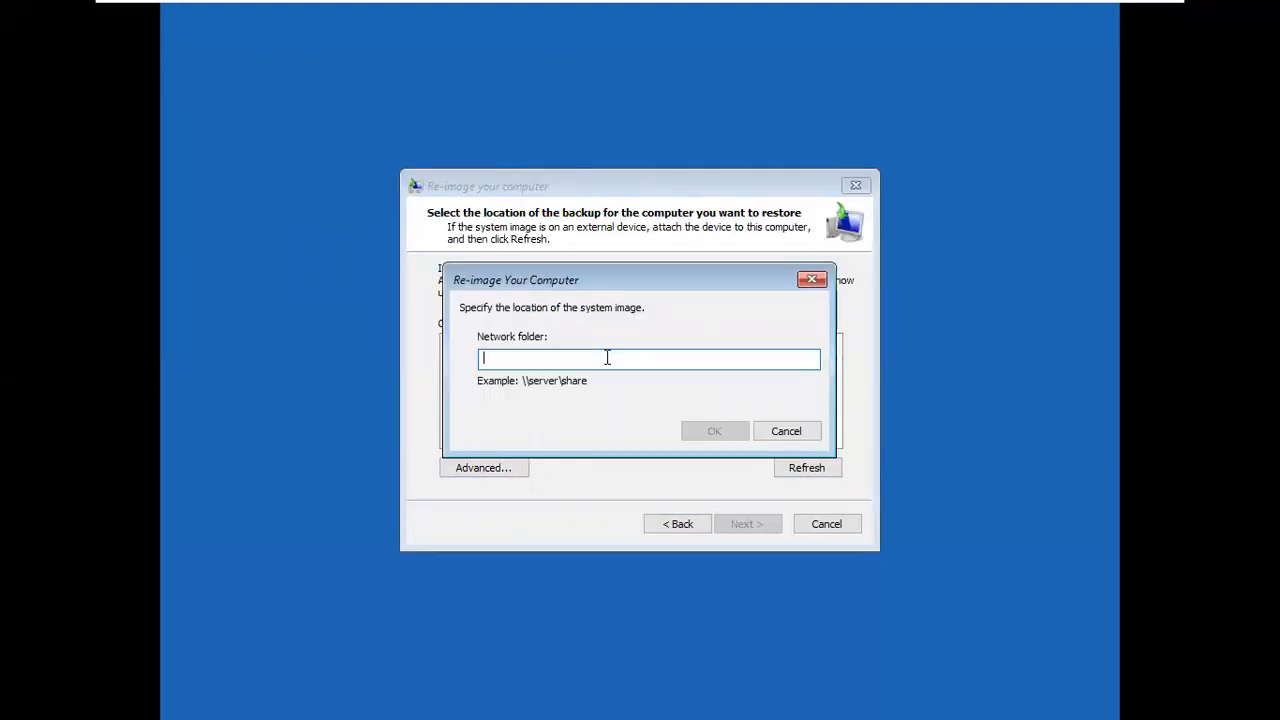
text(\10.0.0)
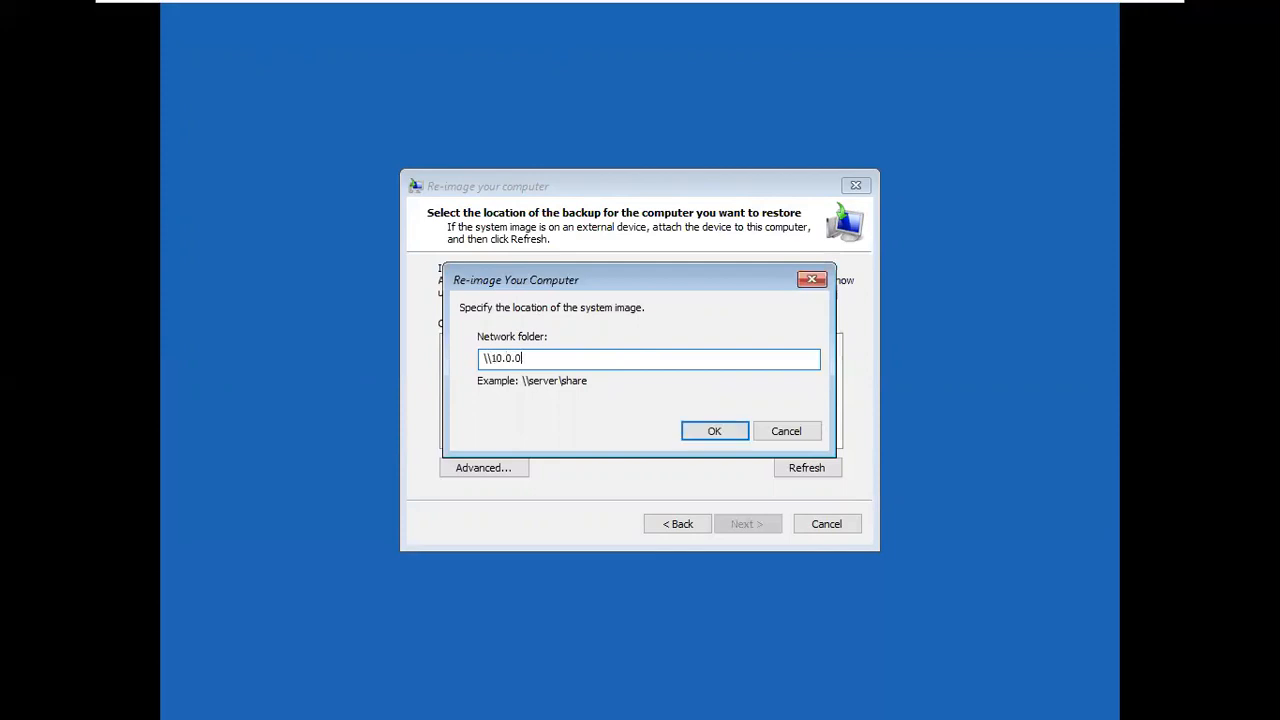
text(.55\fullbackup)
click(710, 437)
Sign in to 10.0.0.55 as .\administrator with the account password, and have the credentials remembered.
text(.\)
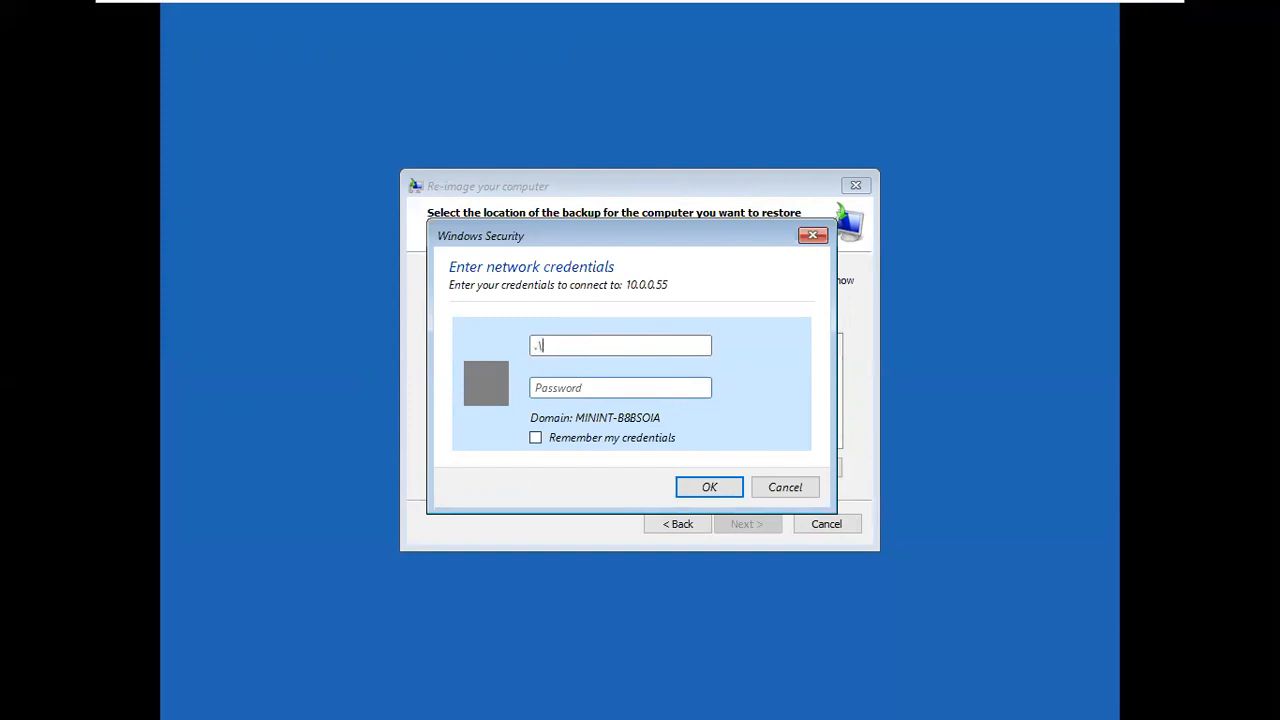
text(admin)
text(i)
text(s)
text(trator)
text(•••)
click(536, 437)
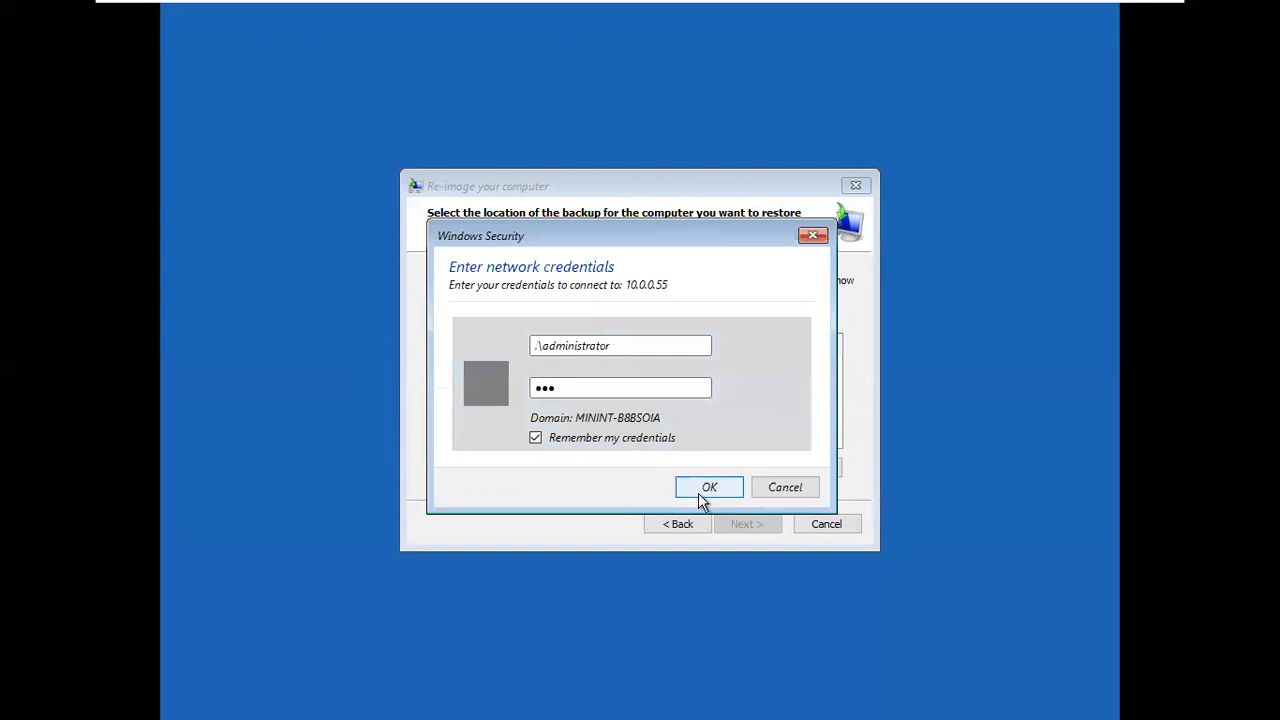
click(698, 492)
Choose the srv1188 backup in \\10.0.0.55\fullbackup and its system image dated 8/7/2020 6:51:49 AM for the restore.
click(616, 373)
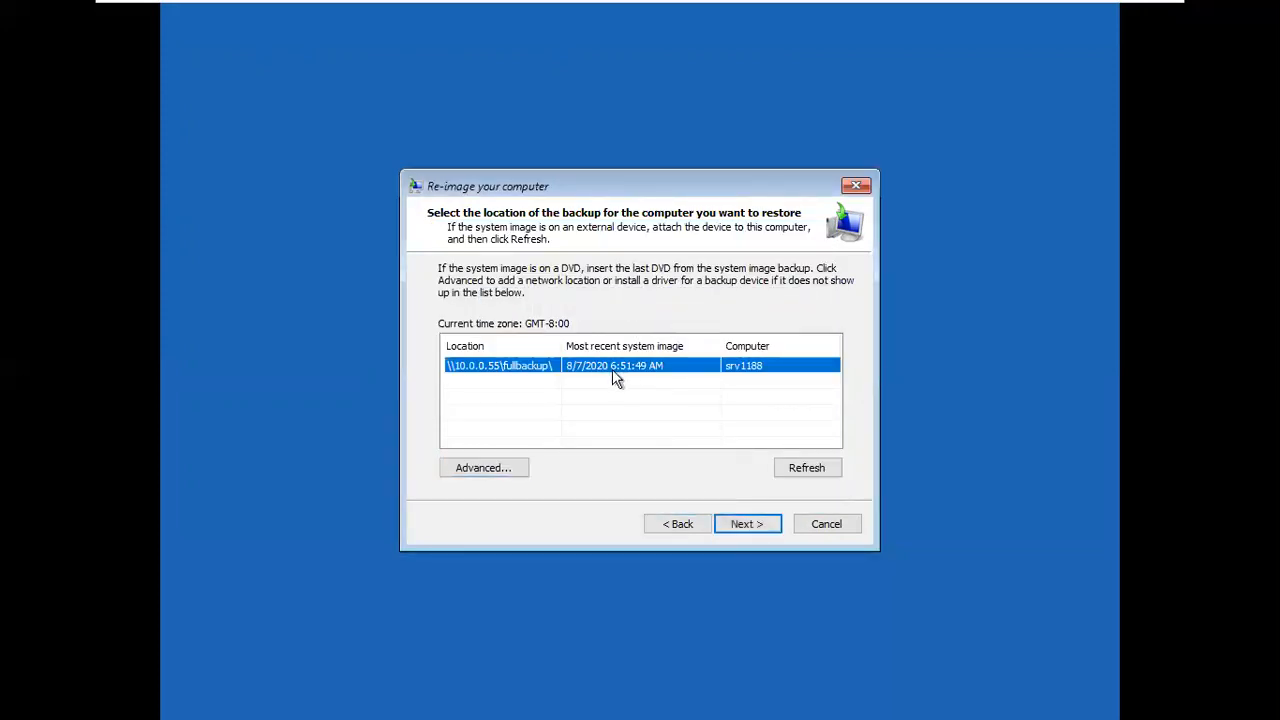
click(745, 521)
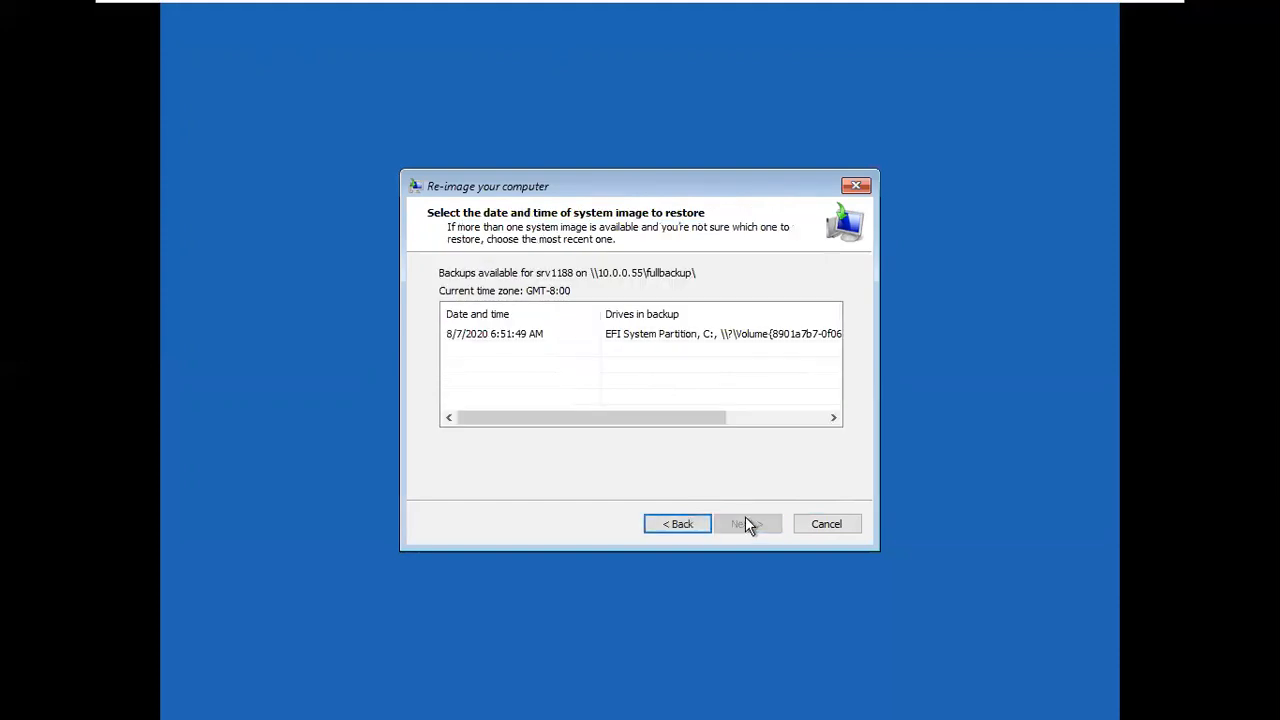
click(548, 336)
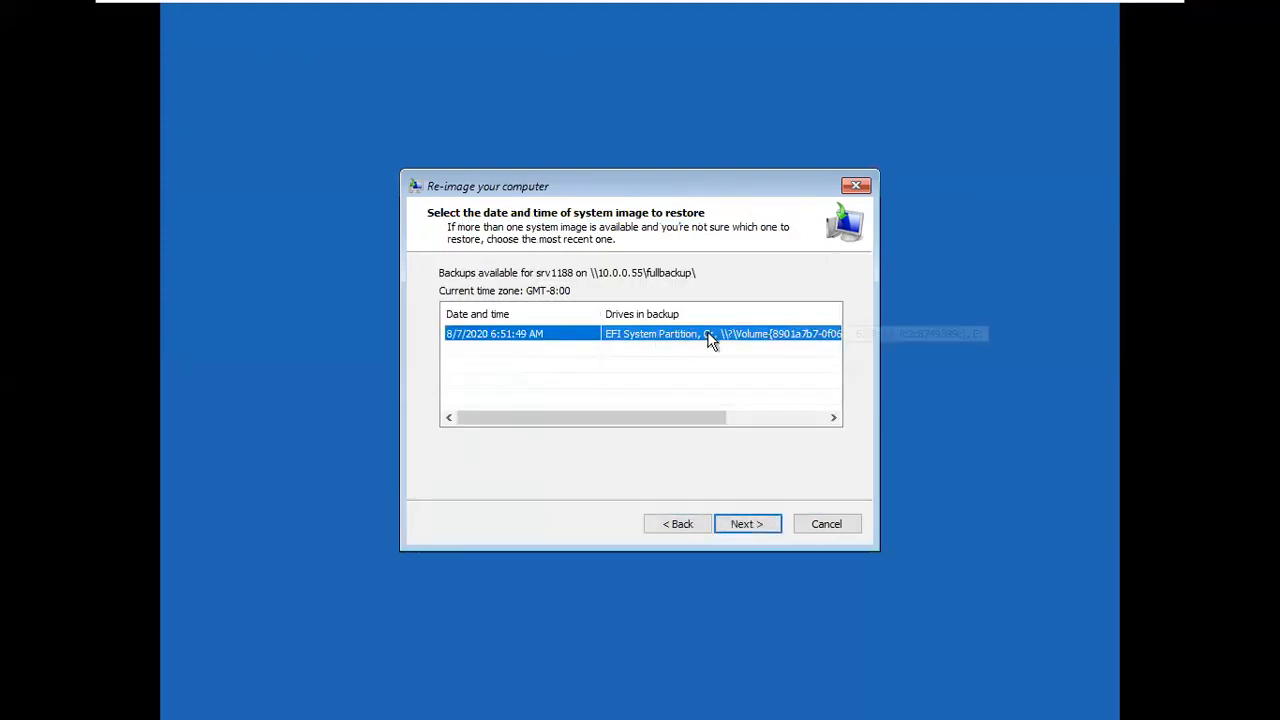
drag(657, 416, 774, 449)
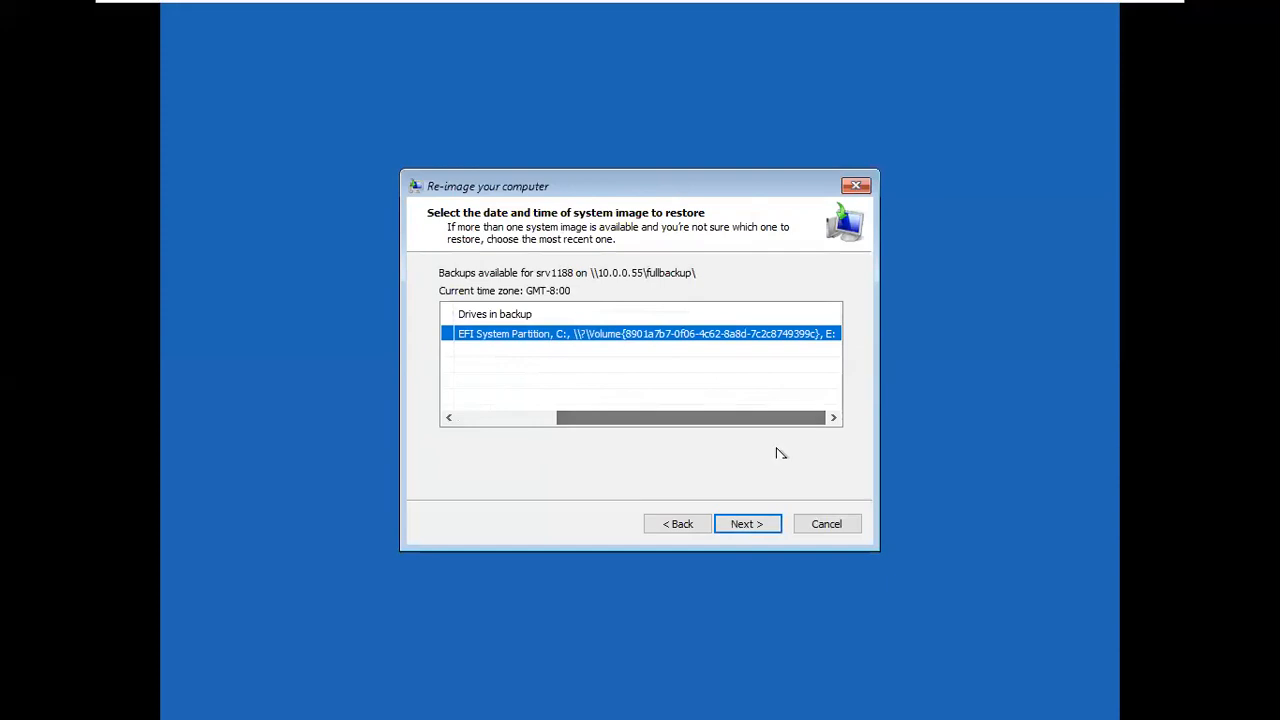
click(760, 530)
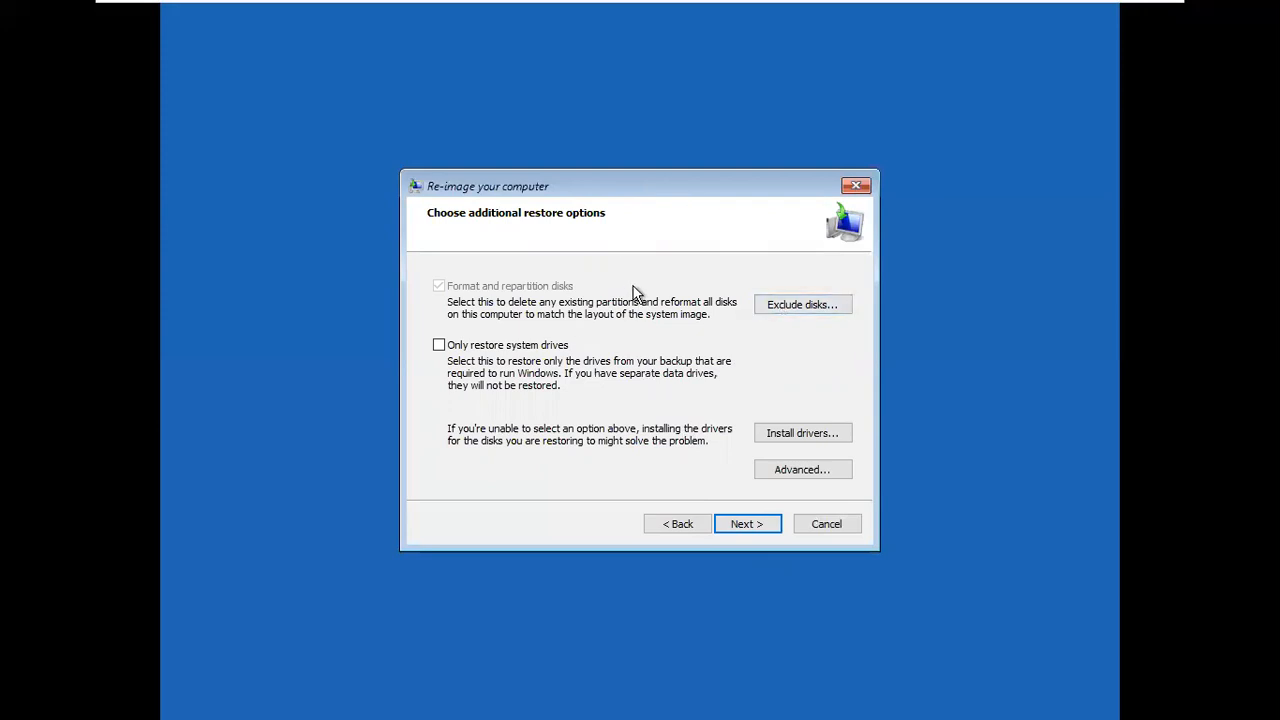
View the disks that can be excluded from the restore, and close the list without excluding any.
click(768, 309)
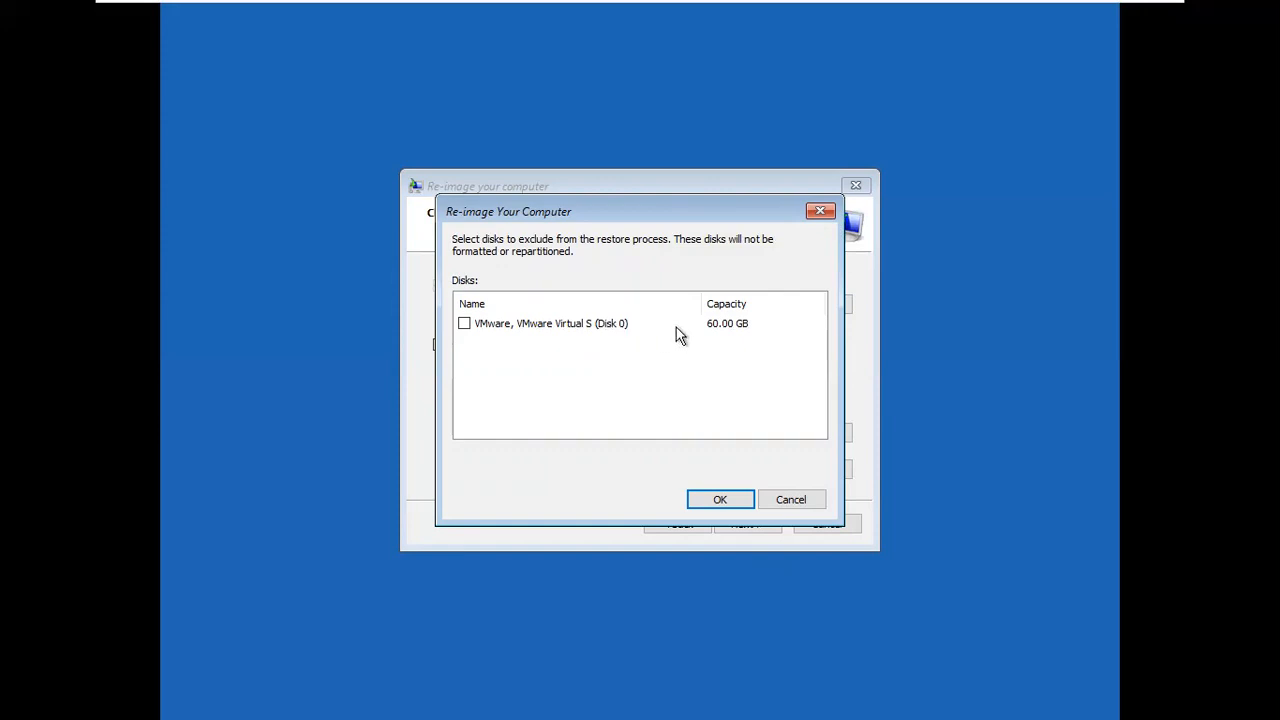
click(820, 212)
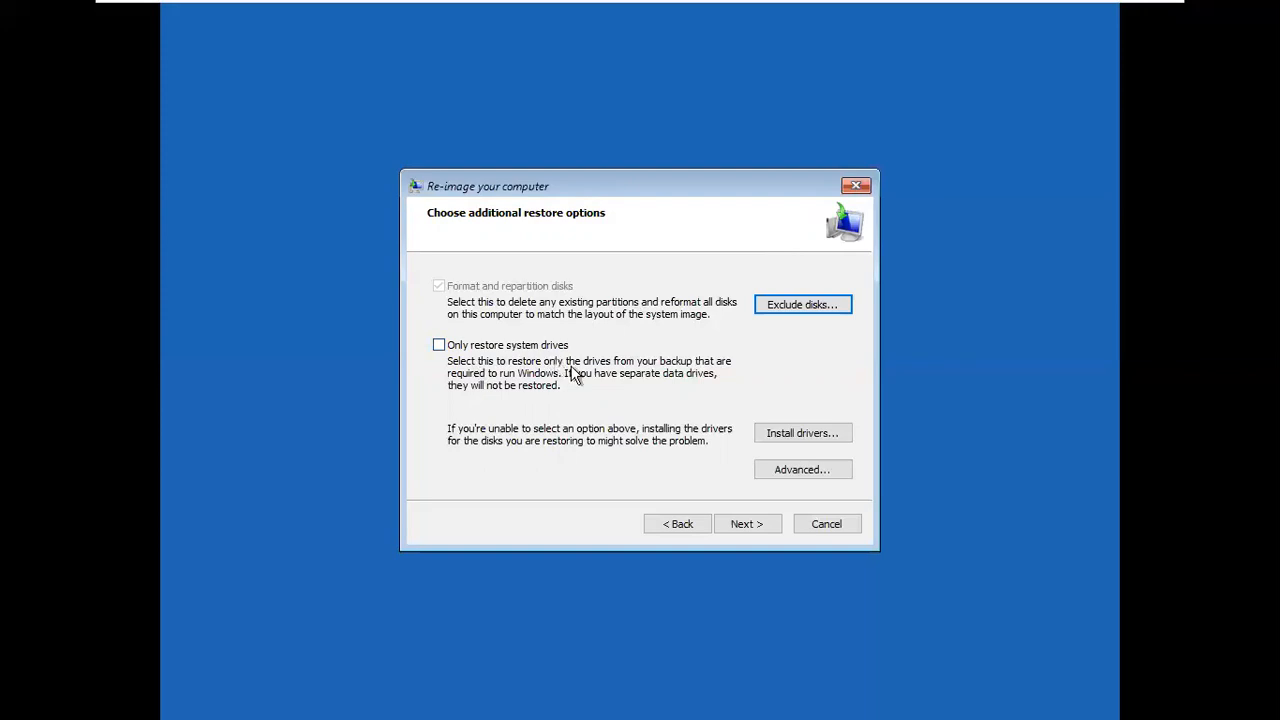
View the option for installing disk drivers, and close it without adding a driver.
click(806, 435)
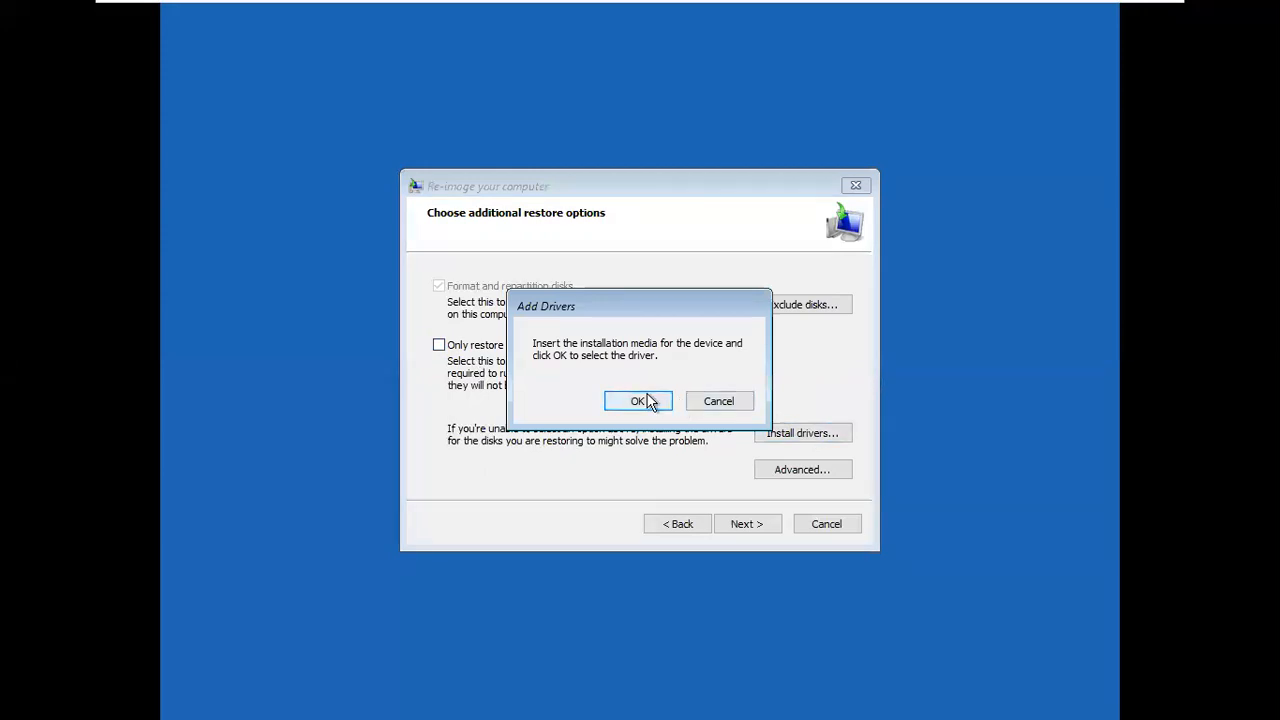
click(638, 401)
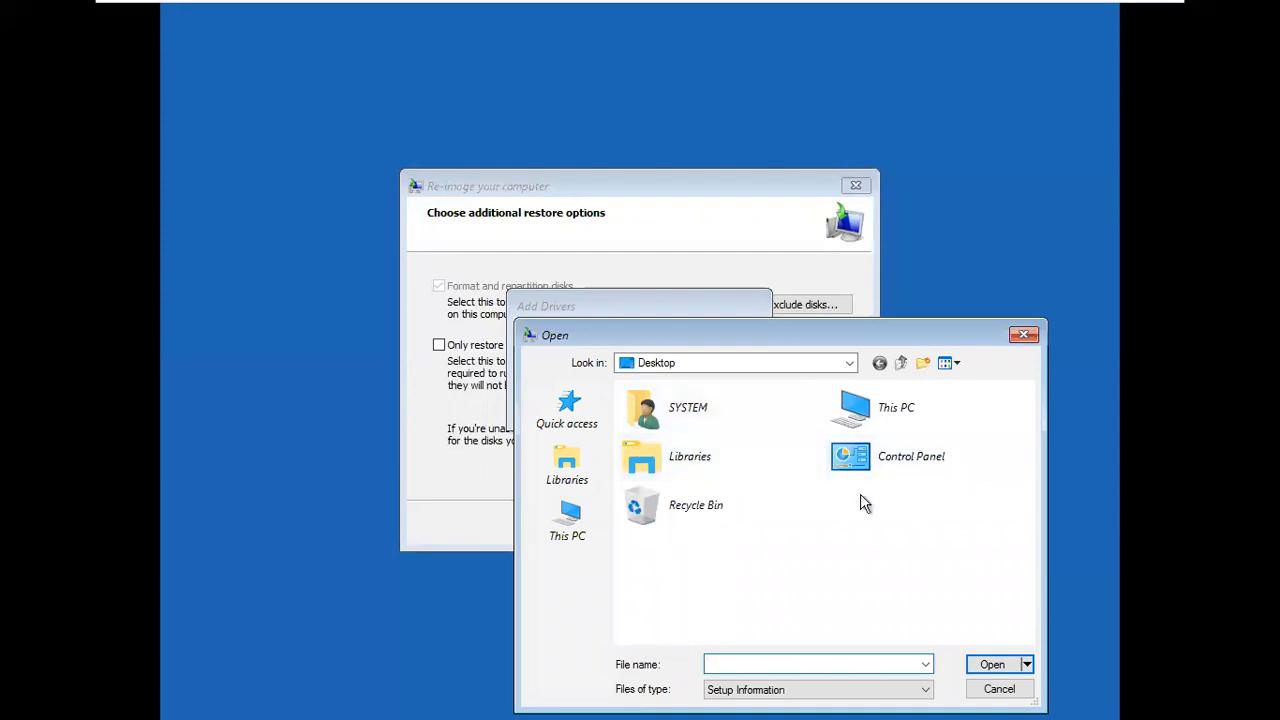
click(982, 689)
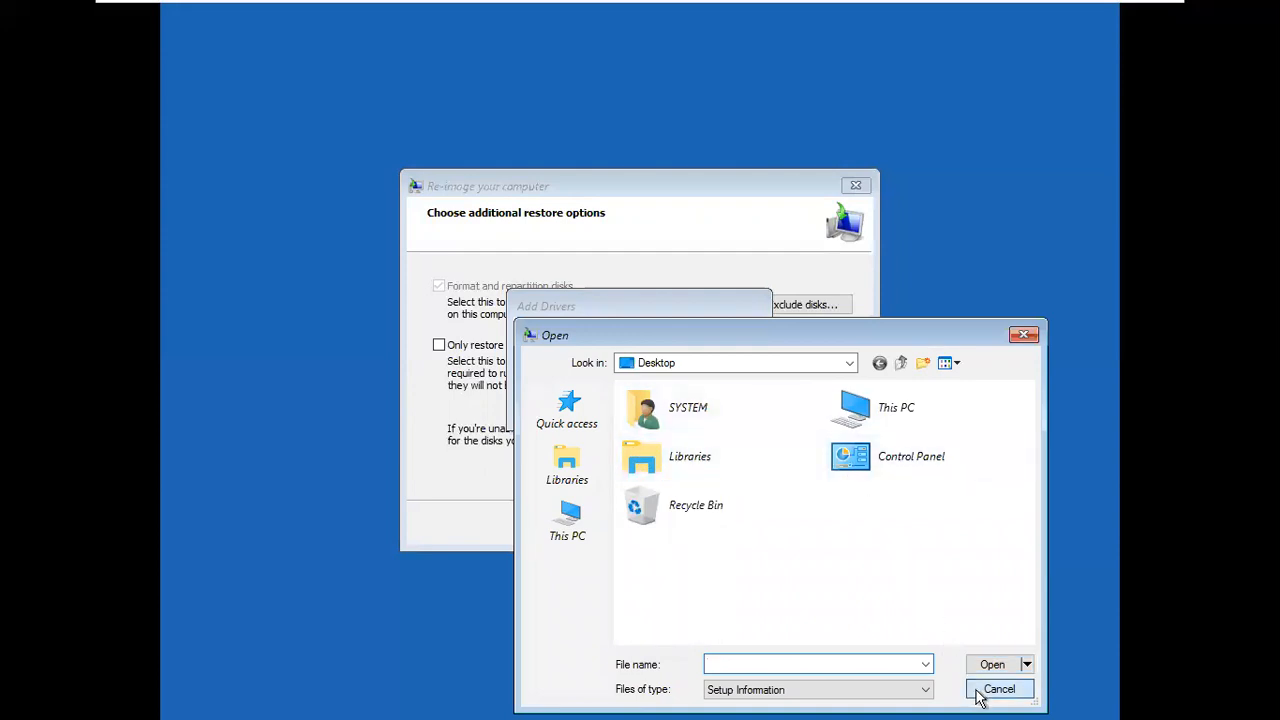
click(723, 401)
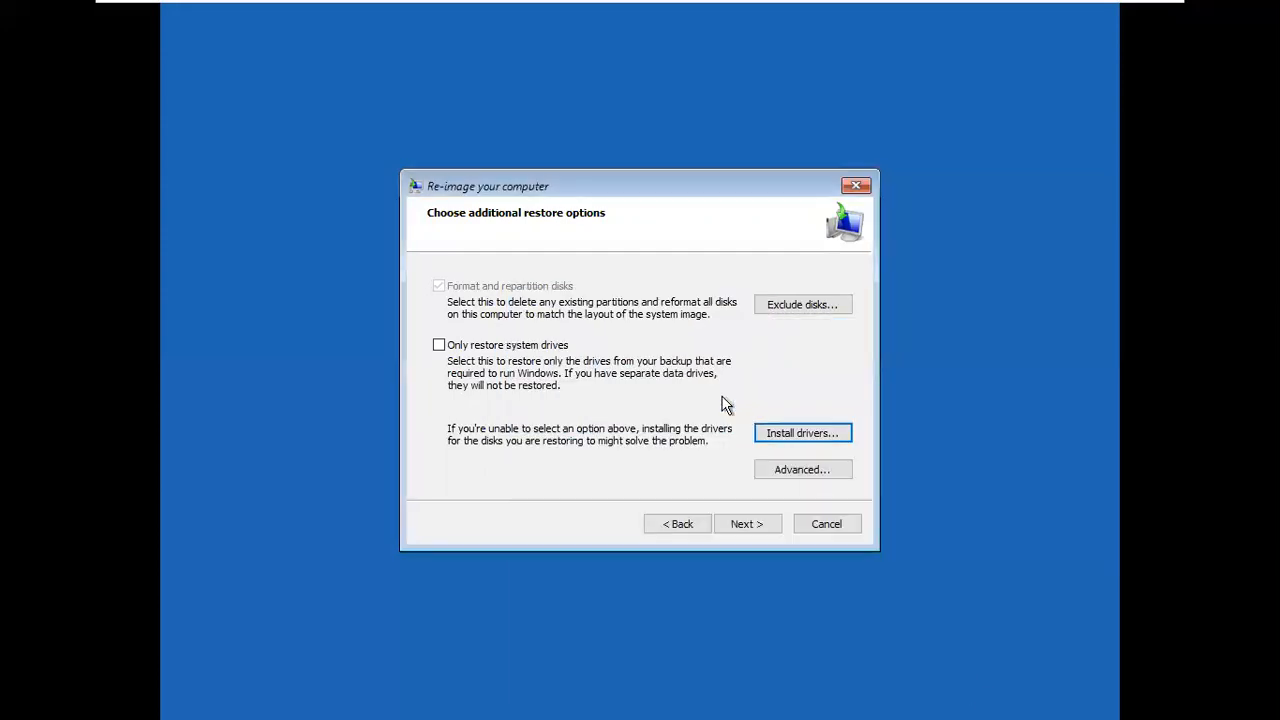
Keep automatic restart and disk error checking enabled, and start restoring the srv1188 image, agreeing to format the disks.
click(768, 477)
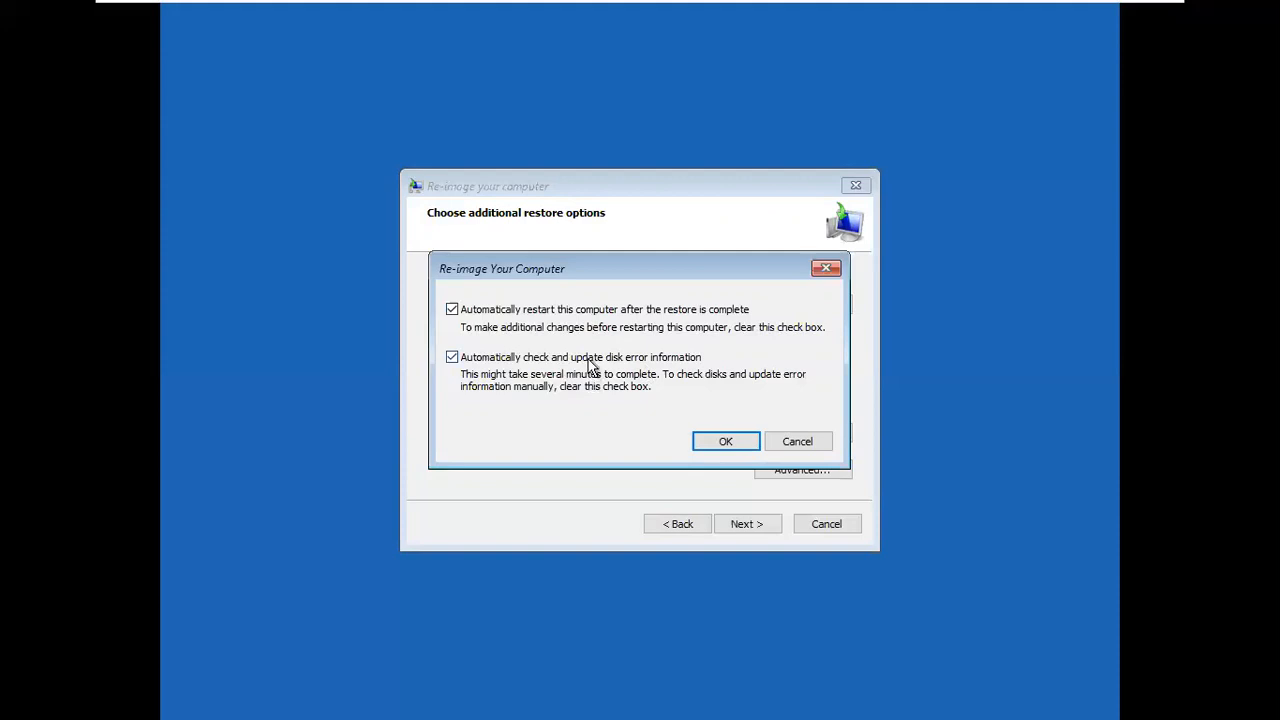
click(712, 445)
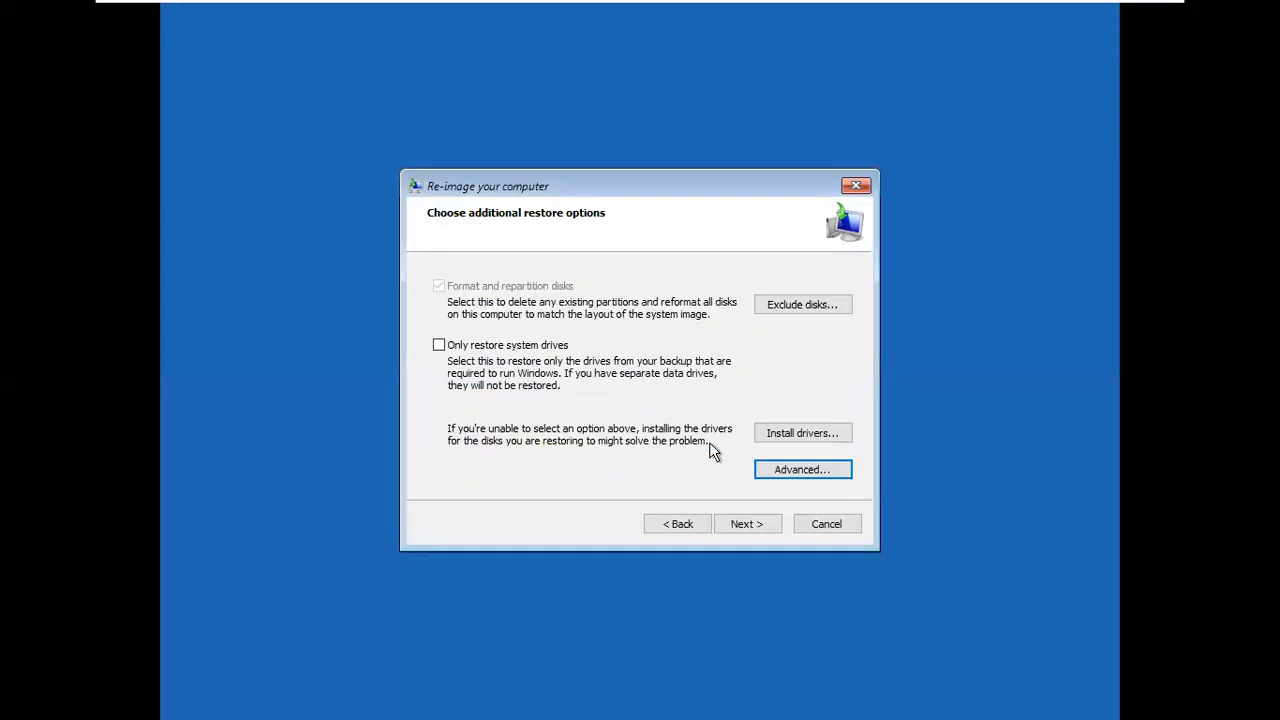
click(745, 524)
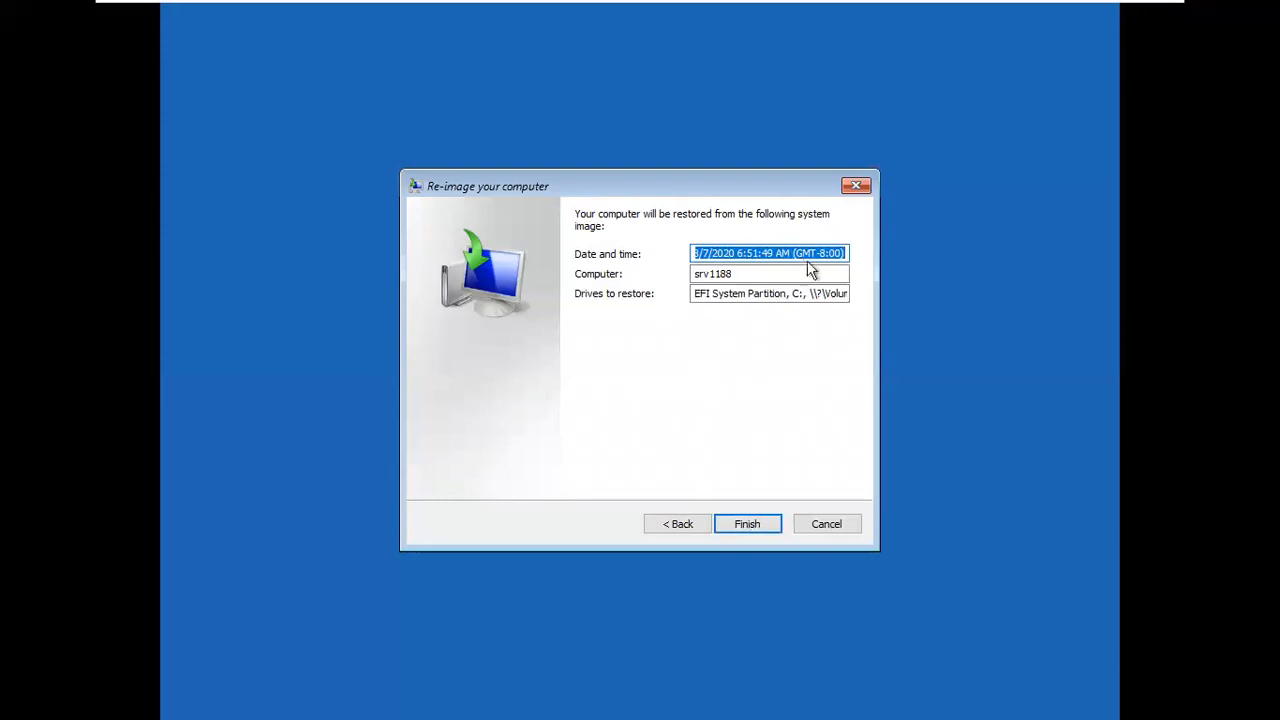
click(753, 529)
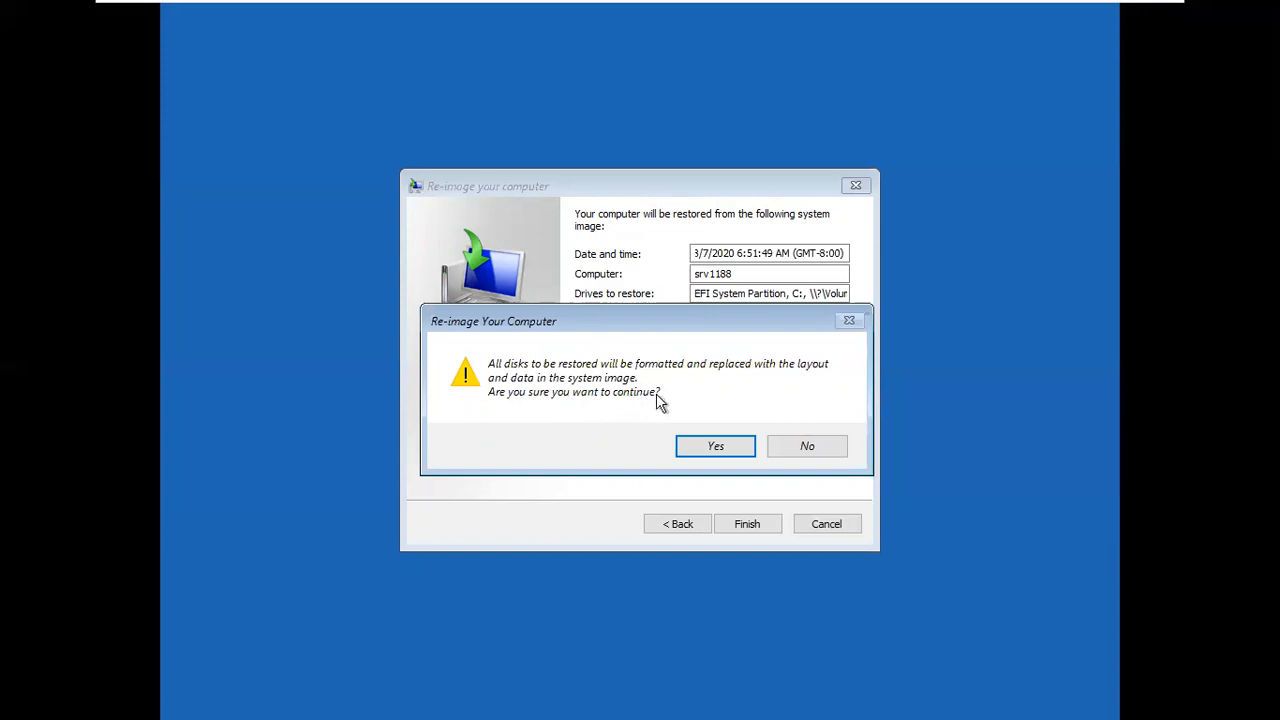
click(703, 447)
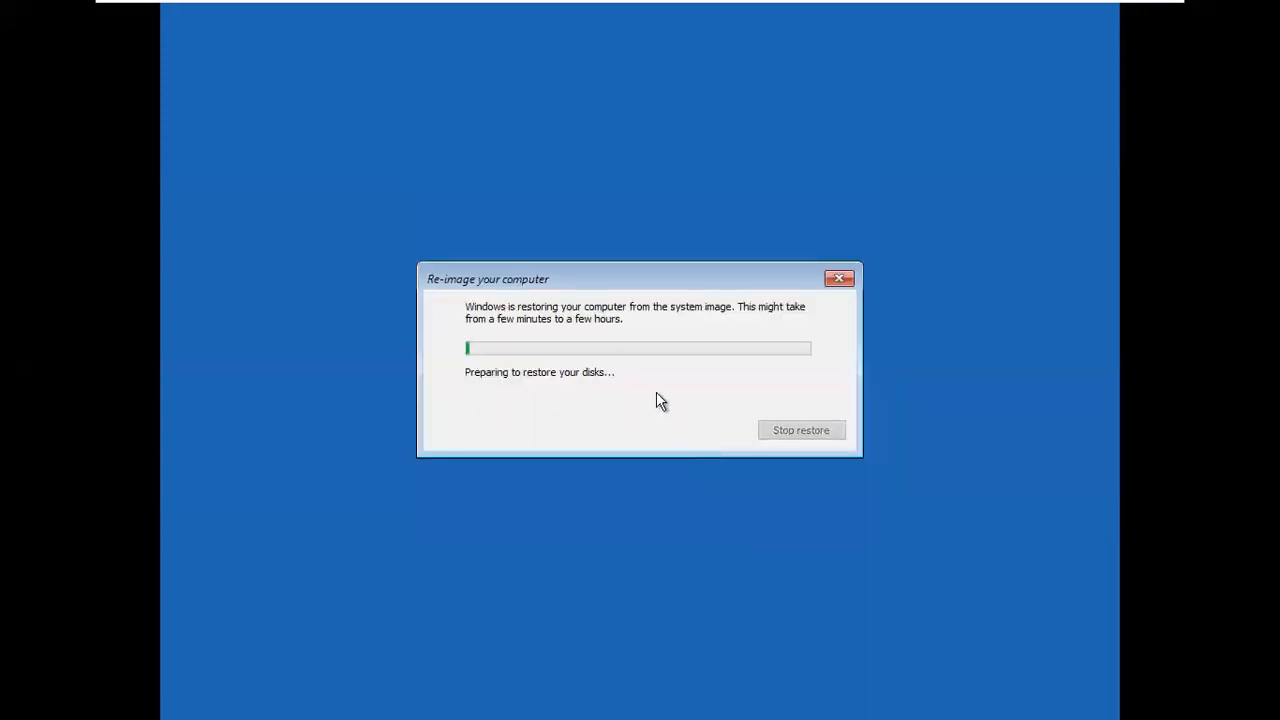
Return the virtual machine to windowed view and restart the restored computer without waiting for the countdown.
mouse_move(914, 6)
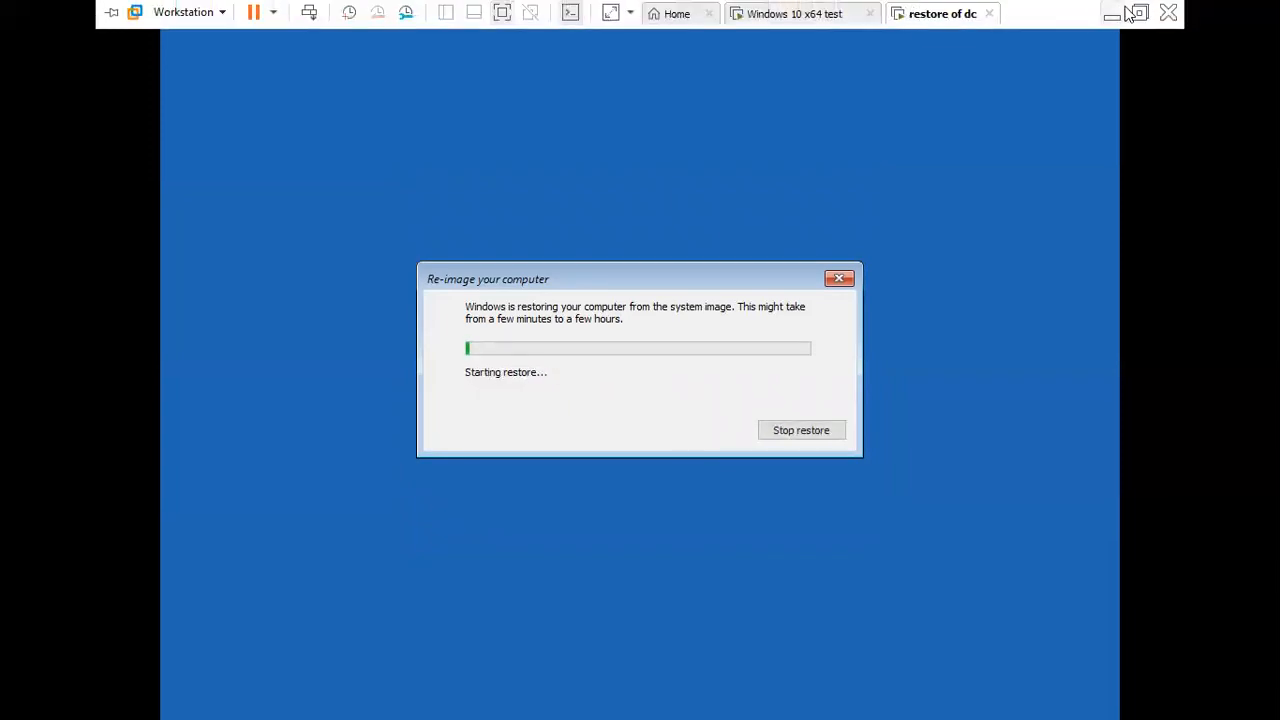
click(1141, 12)
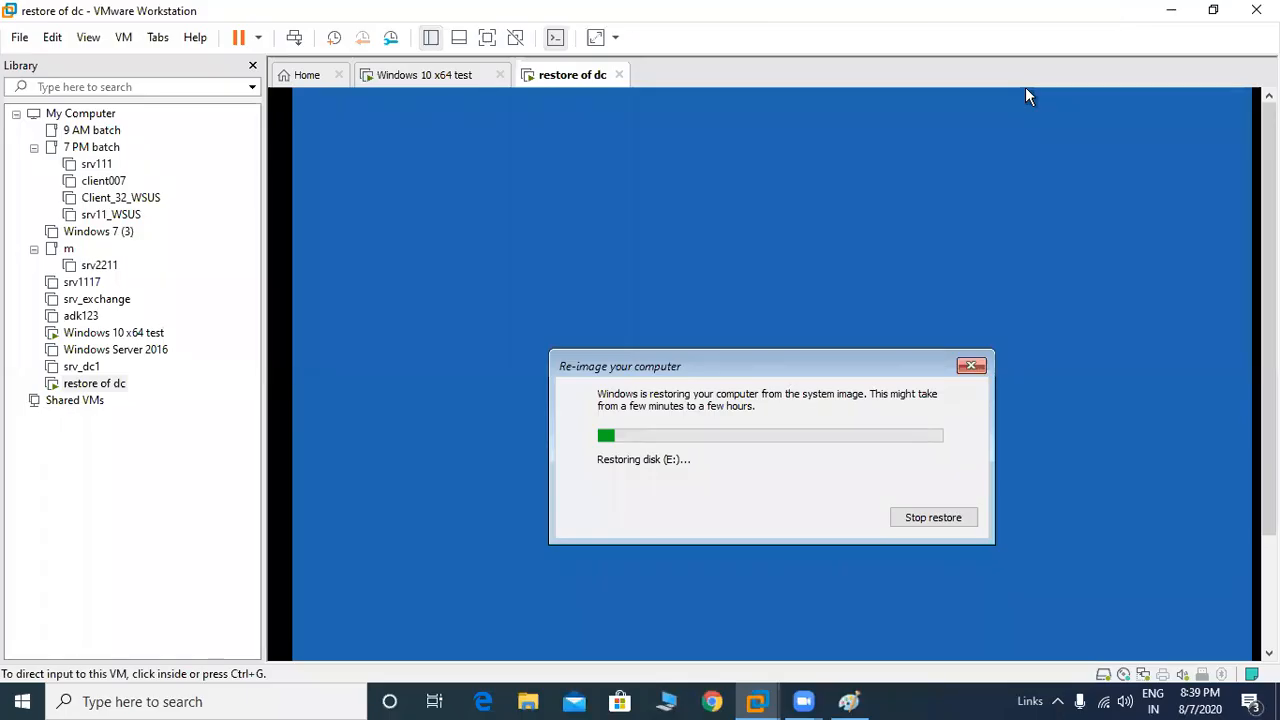
click(768, 370)
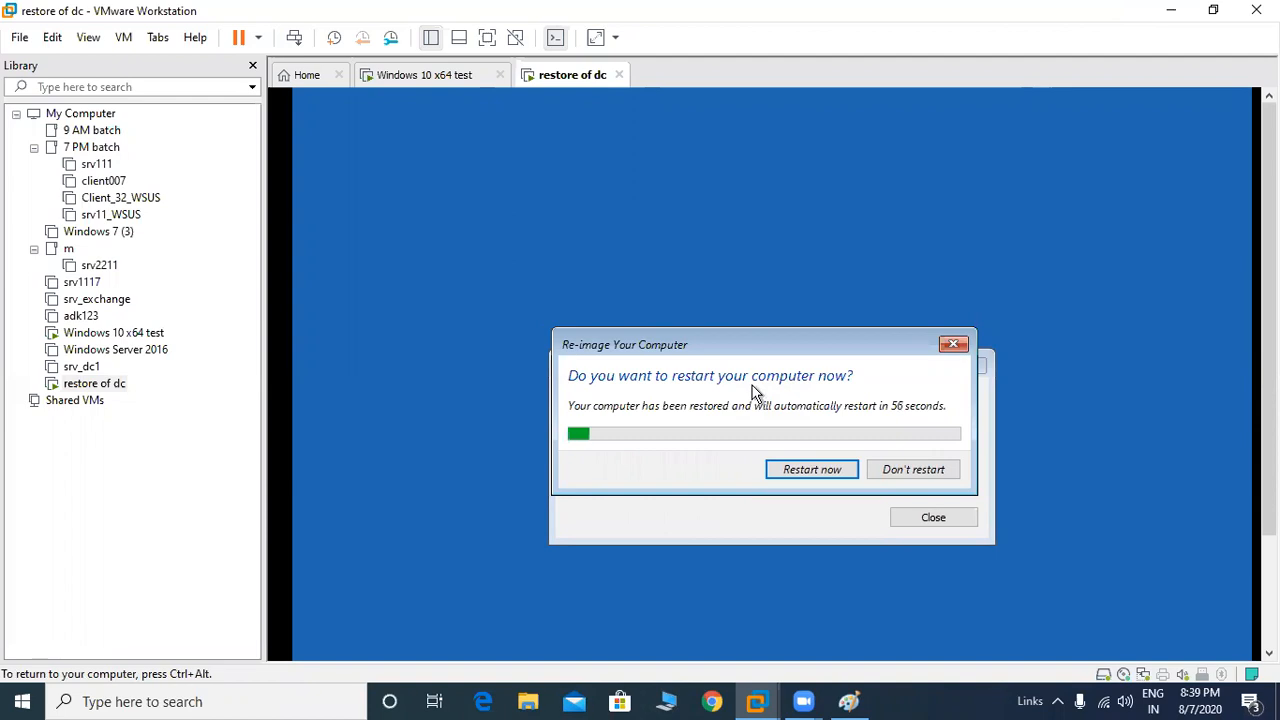
click(808, 470)
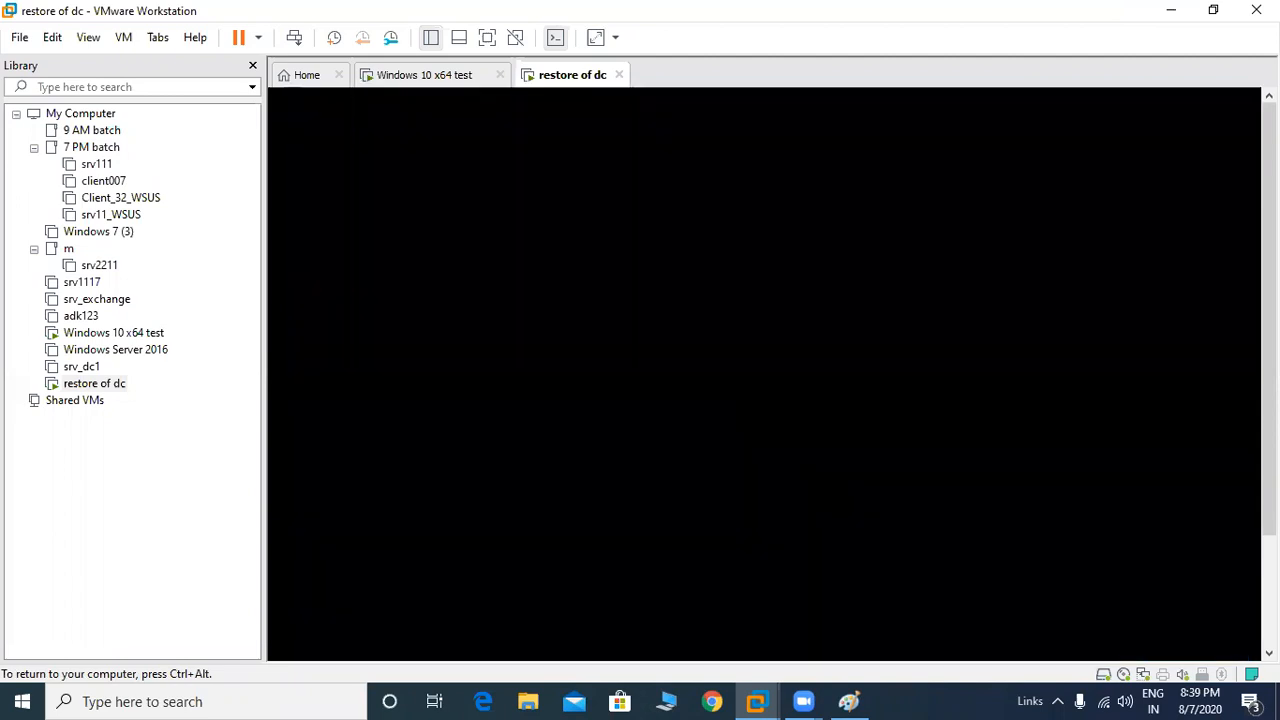
Show the restore of dc virtual machine full screen during startup, and return to the windowed view.
key(ctrl+alt)
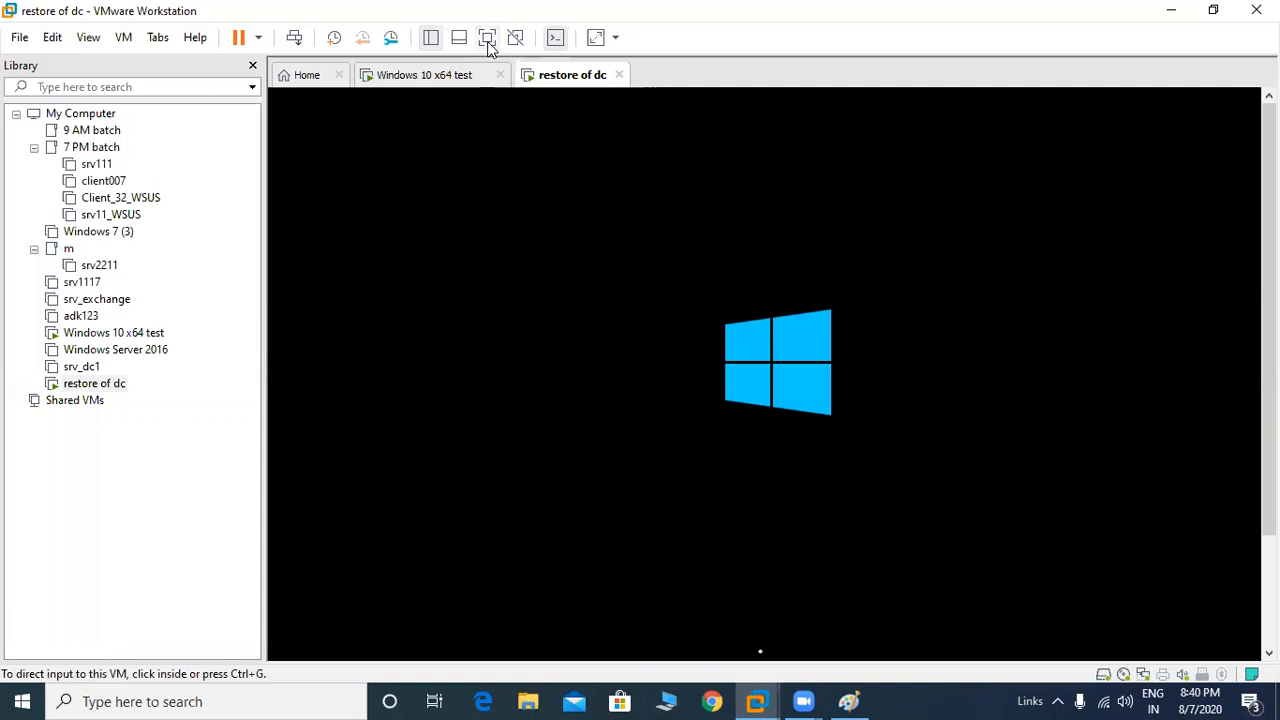
click(488, 42)
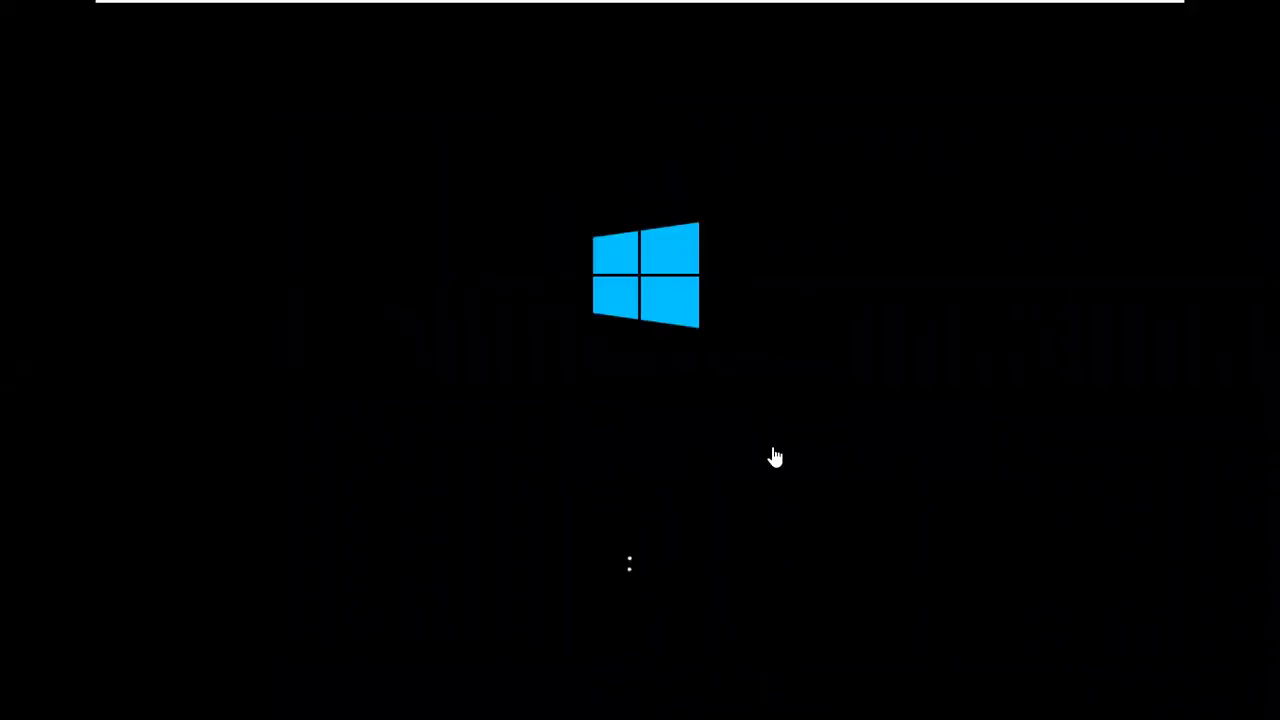
key(ctrl+alt)
mouse_move(968, 8)
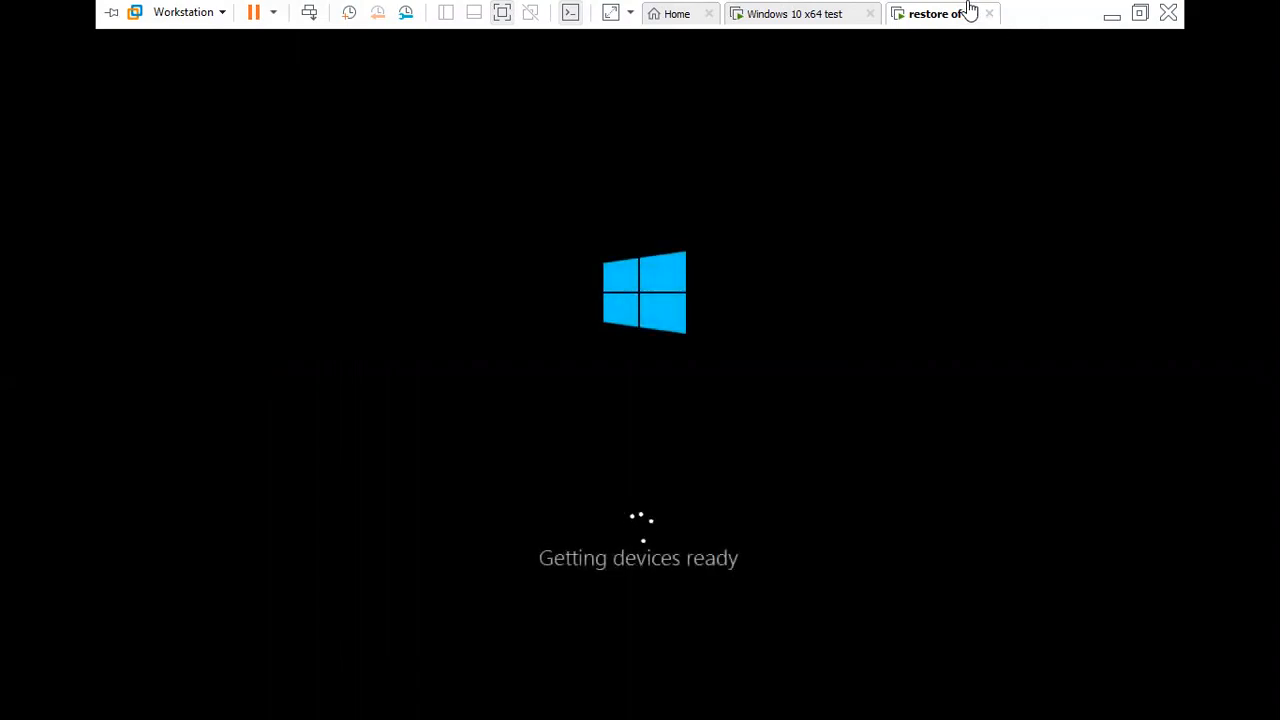
click(1140, 12)
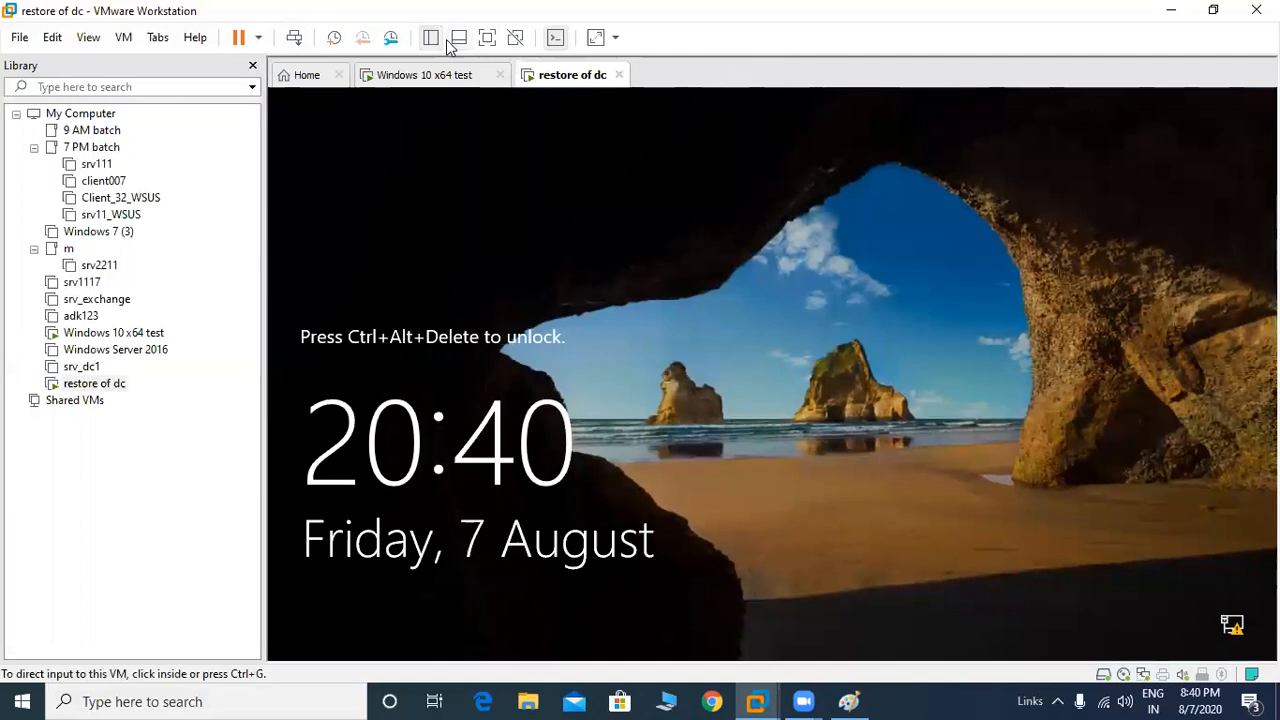
Unlock the restored server, sign in as the domain administrator with the account password, and show its desktop full screen.
click(296, 38)
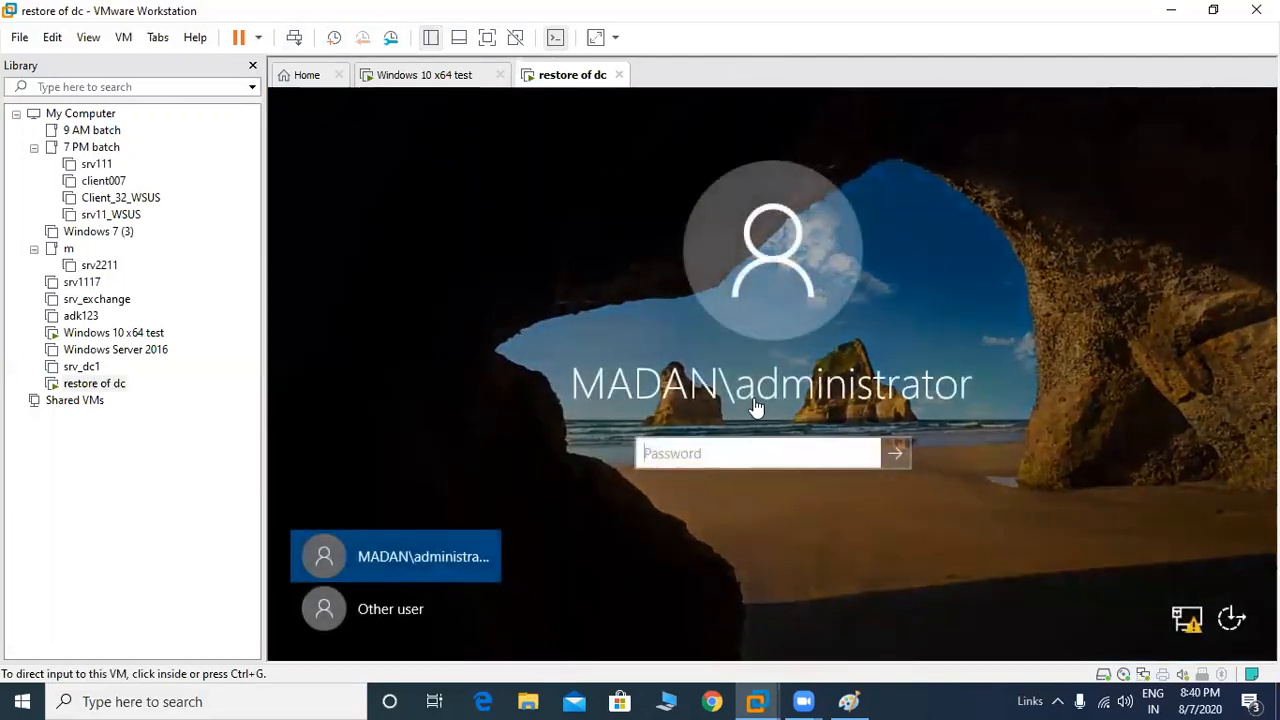
click(742, 455)
text(Pas)
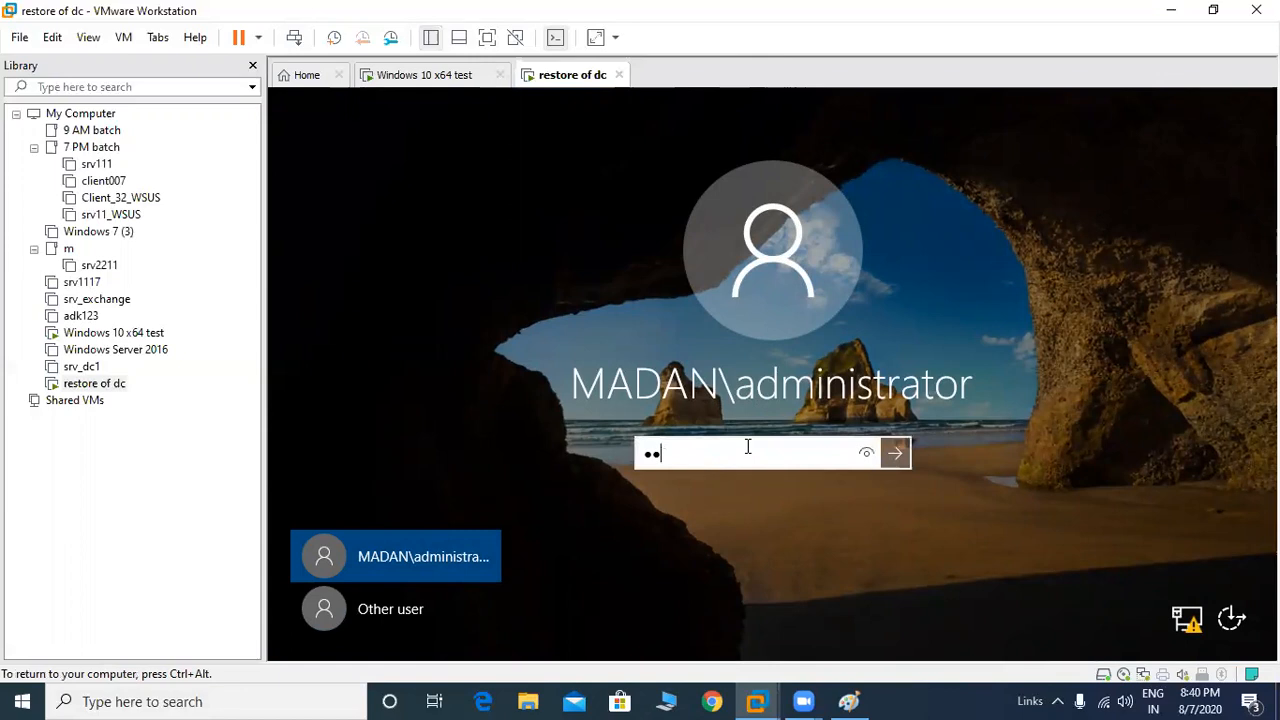
text(sword)
key(Return)
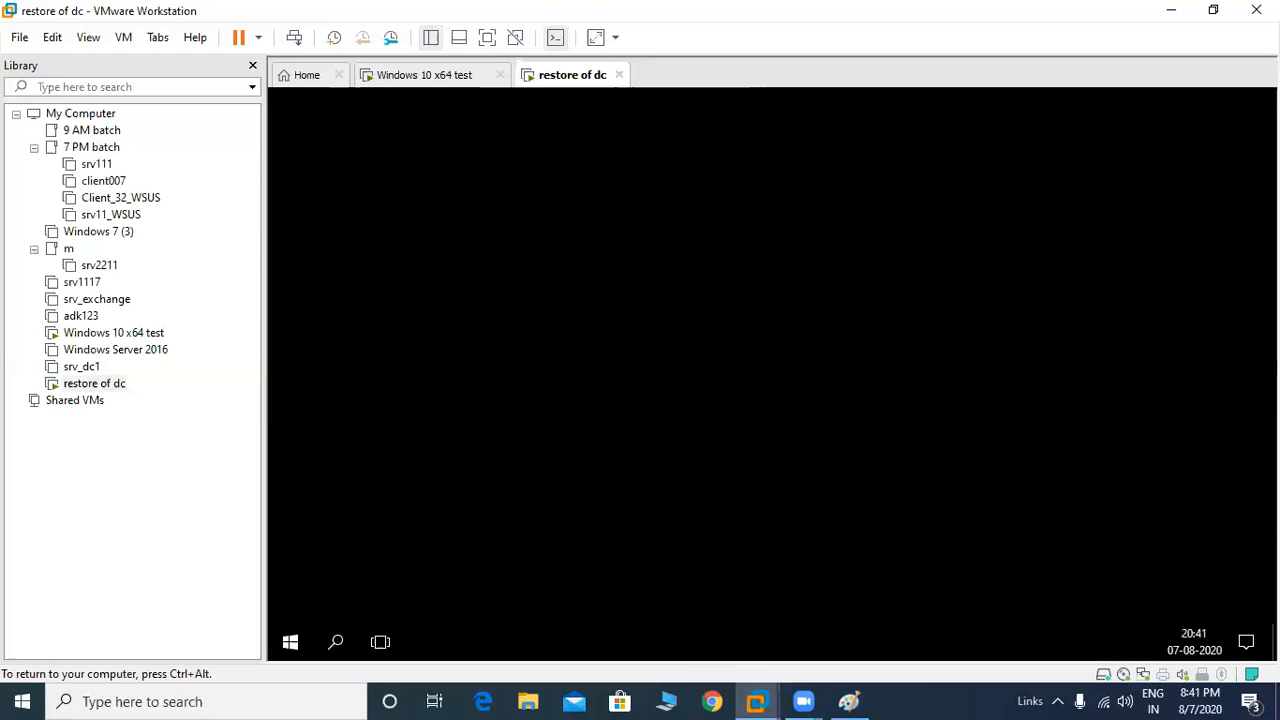
key(ctrl+alt+Return)
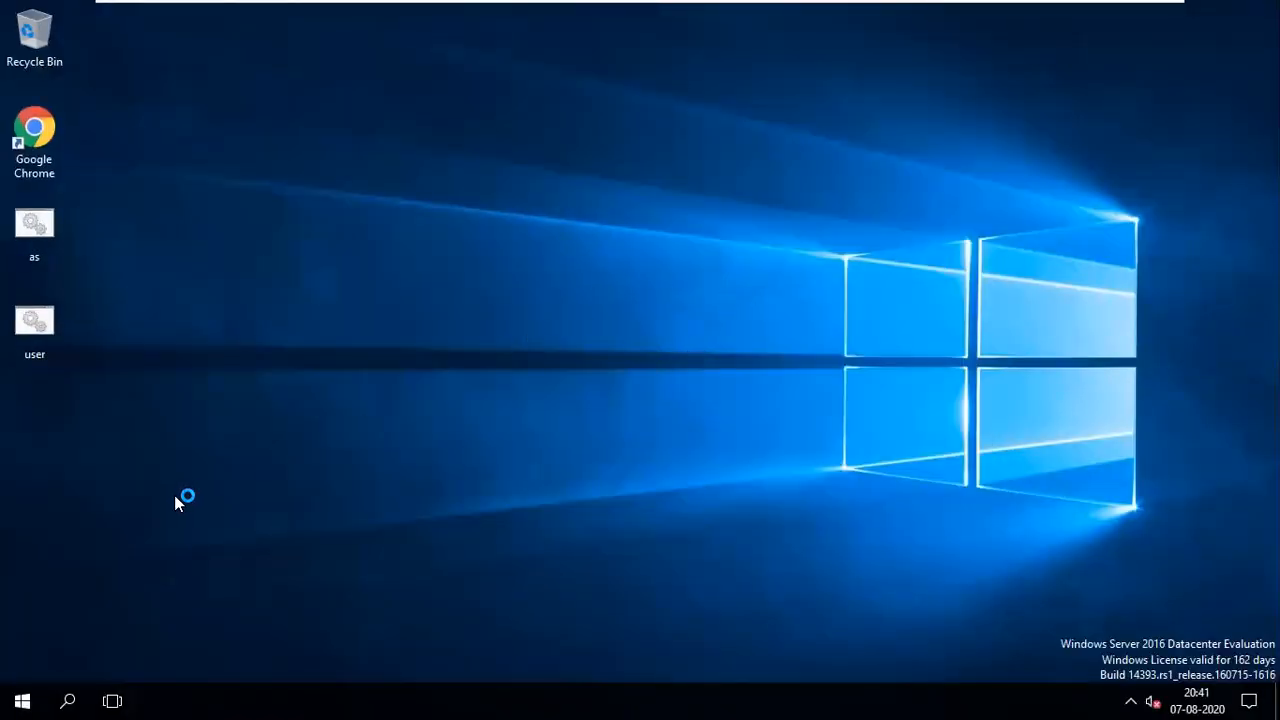
Start Active Directory Users and Computers from Server Manager, and view the restored server's drives under This PC.
click(735, 484)
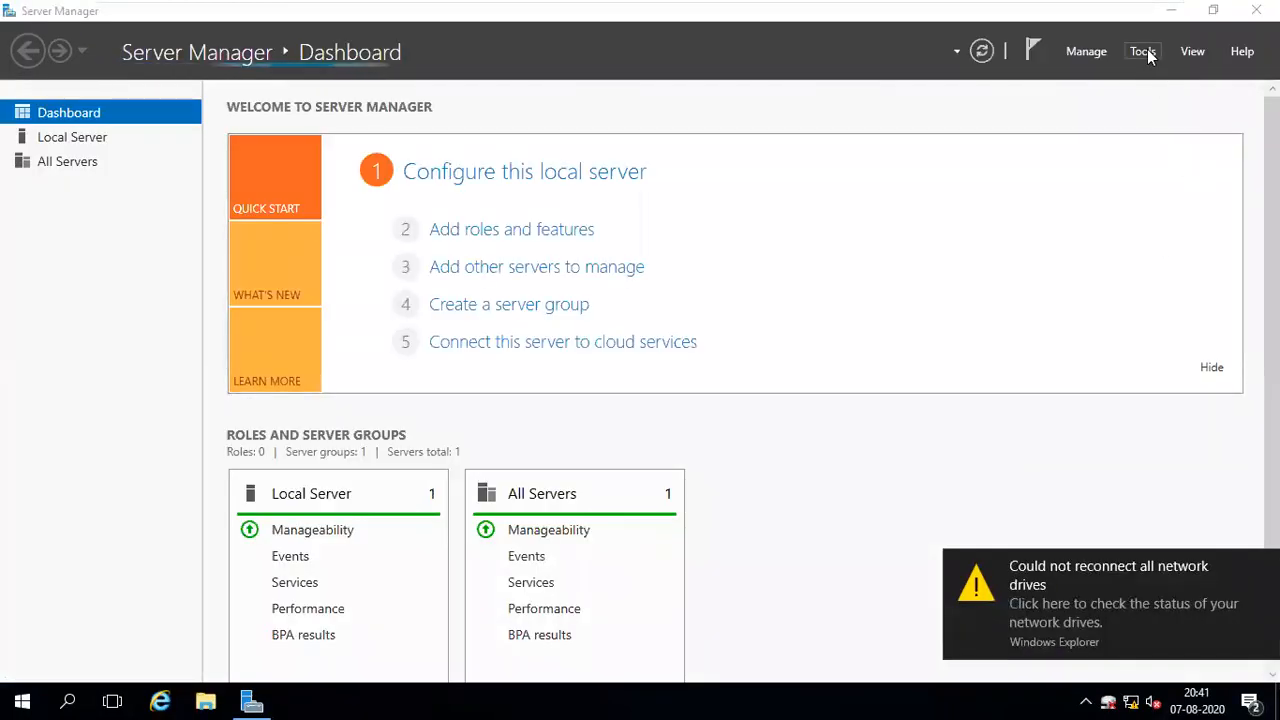
click(1147, 55)
click(1086, 158)
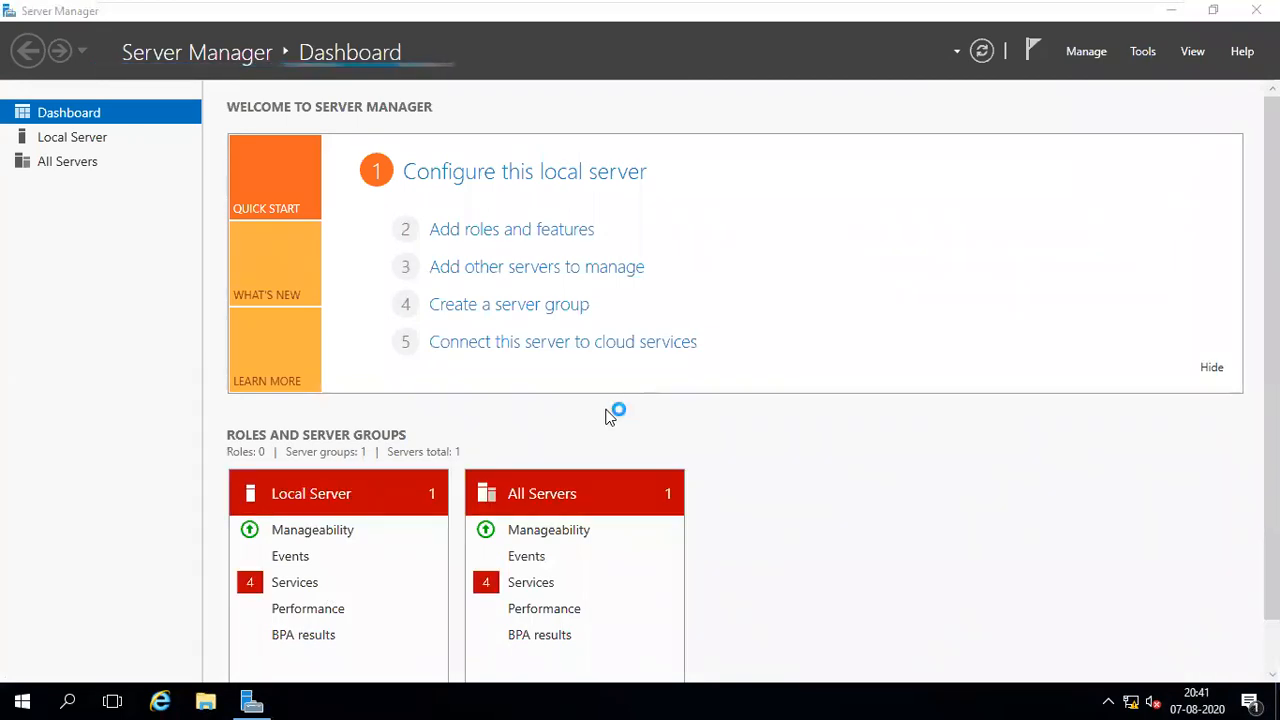
key(super+e)
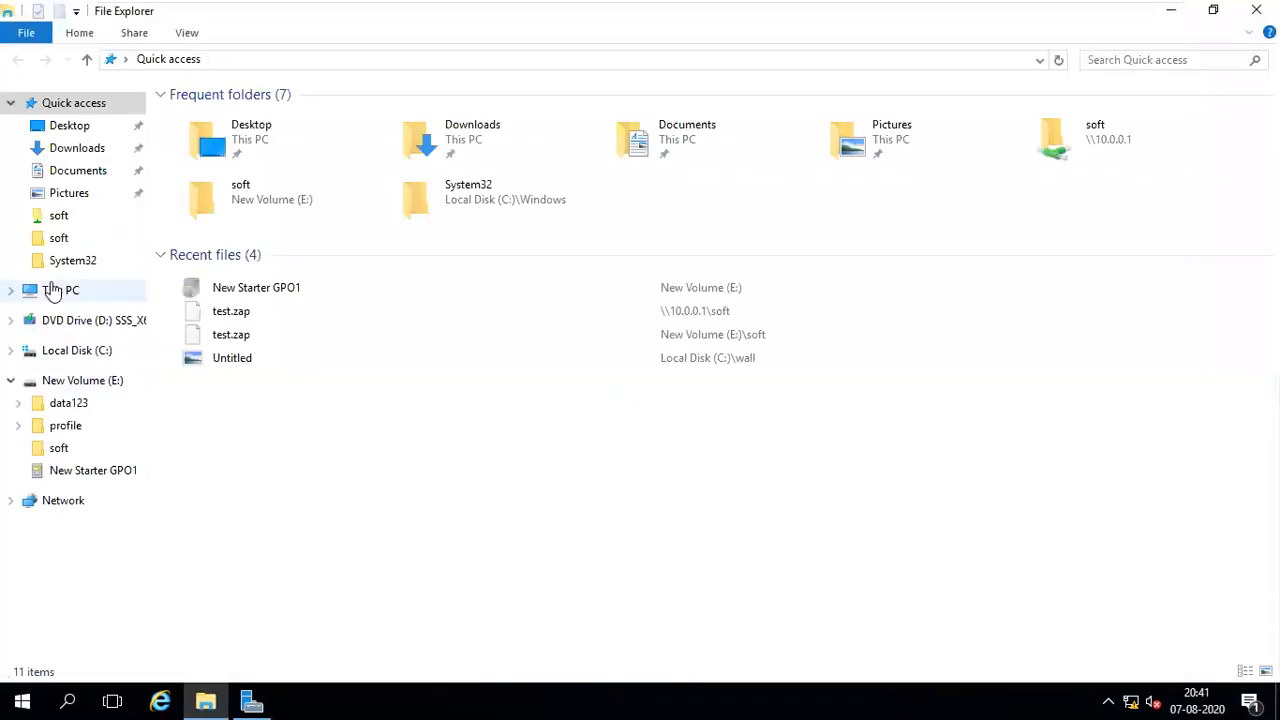
click(55, 290)
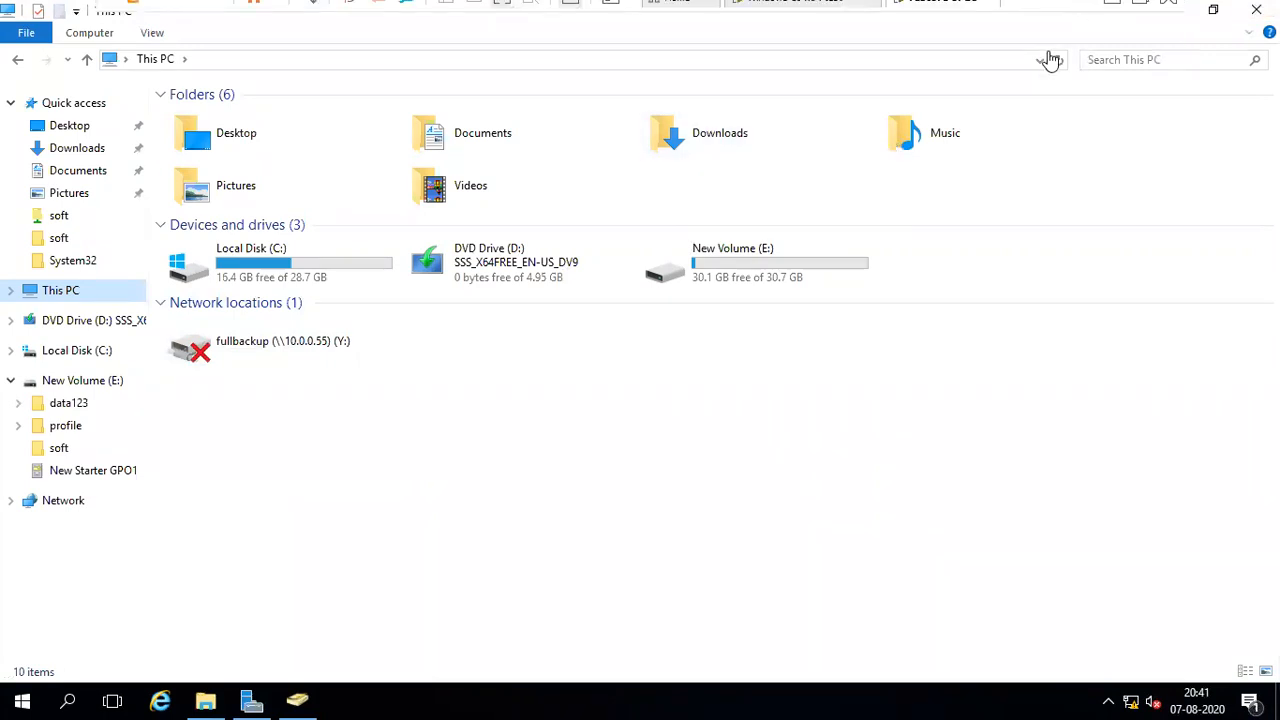
Expand the domain in Active Directory Users and Computers and examine its containers and the it, rodc and sale organizational units.
click(297, 700)
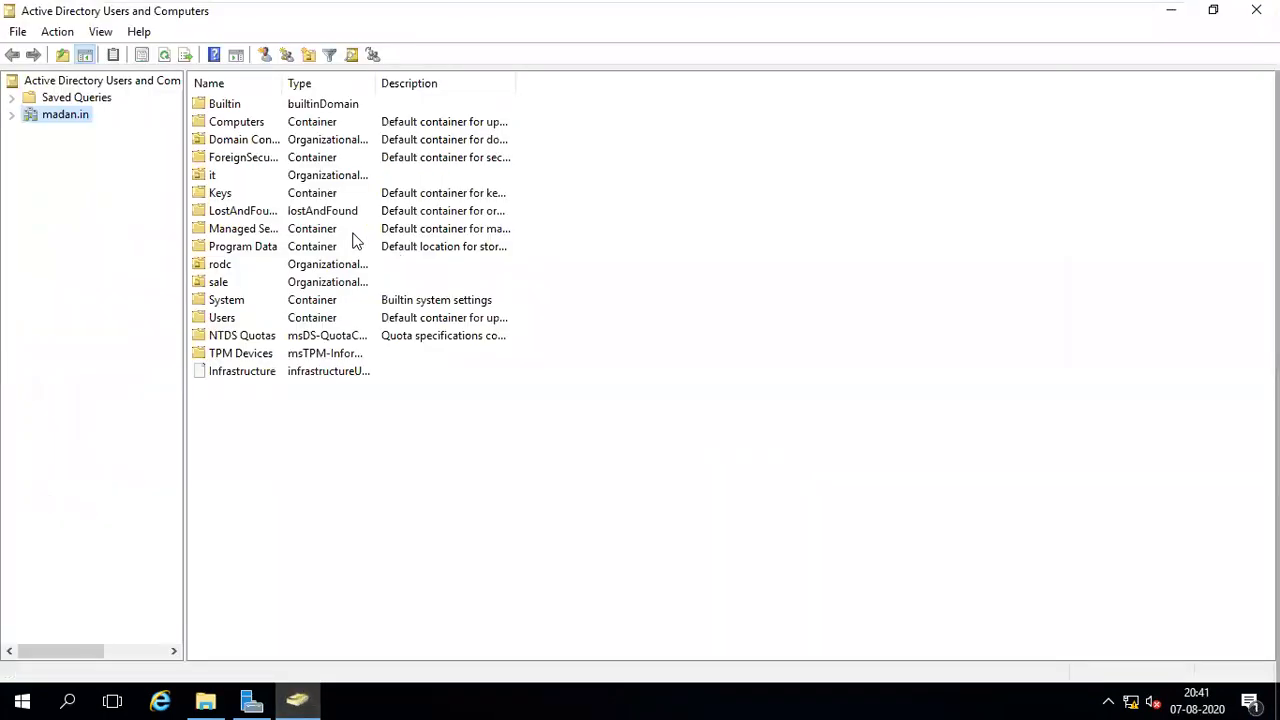
double_click(58, 115)
click(72, 131)
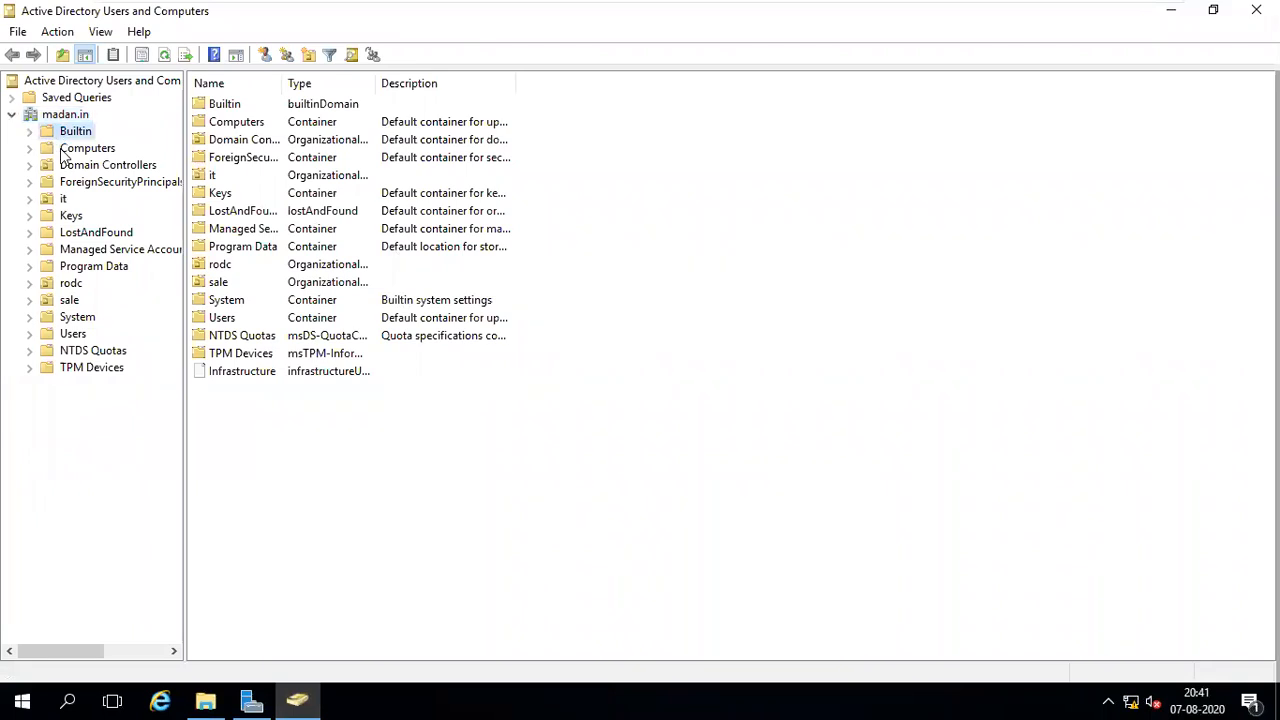
click(66, 184)
click(63, 199)
click(70, 216)
click(70, 283)
click(68, 300)
click(63, 199)
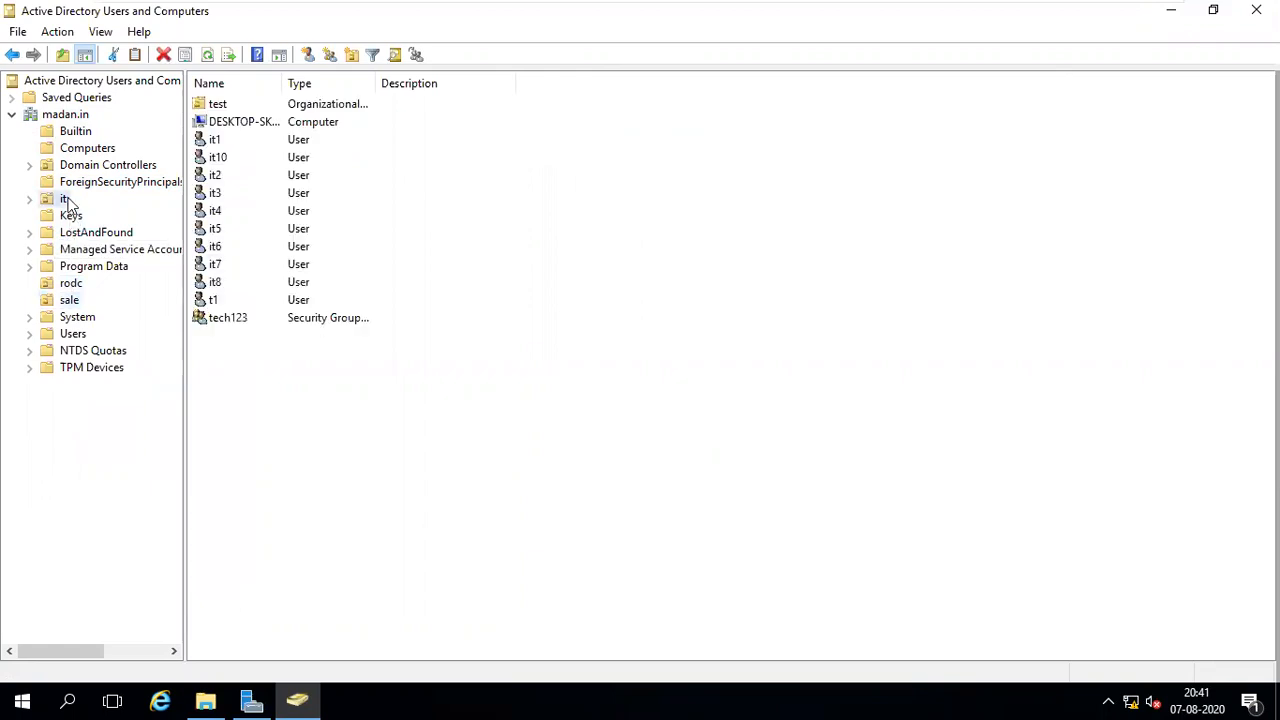
Leave full-screen view and switch to the Windows 10 x64 test virtual machine.
mouse_move(1057, 28)
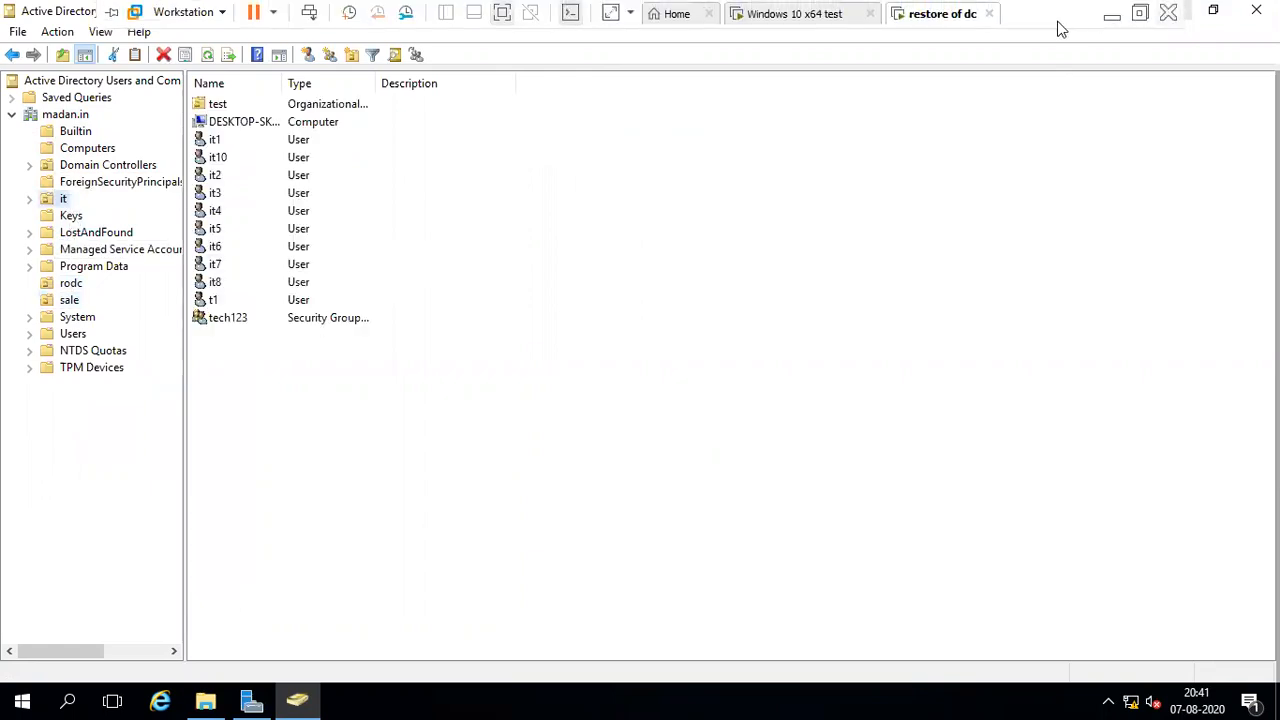
click(1141, 14)
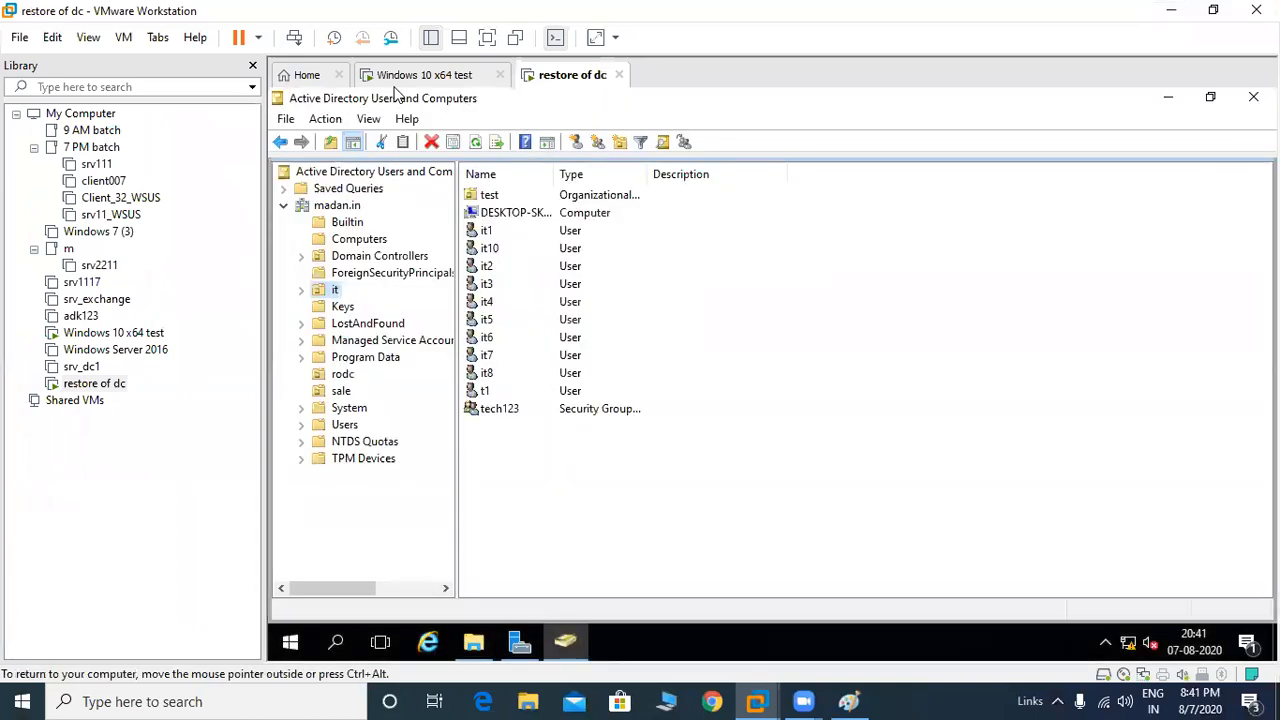
click(400, 76)
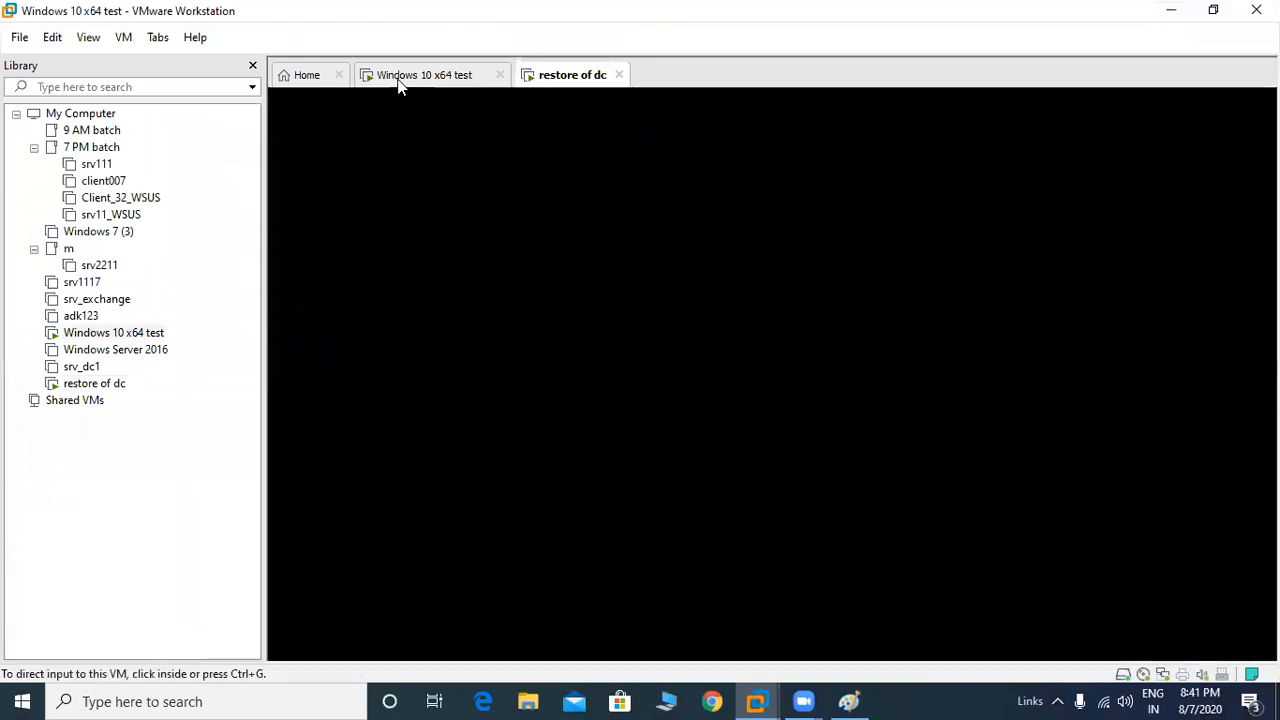